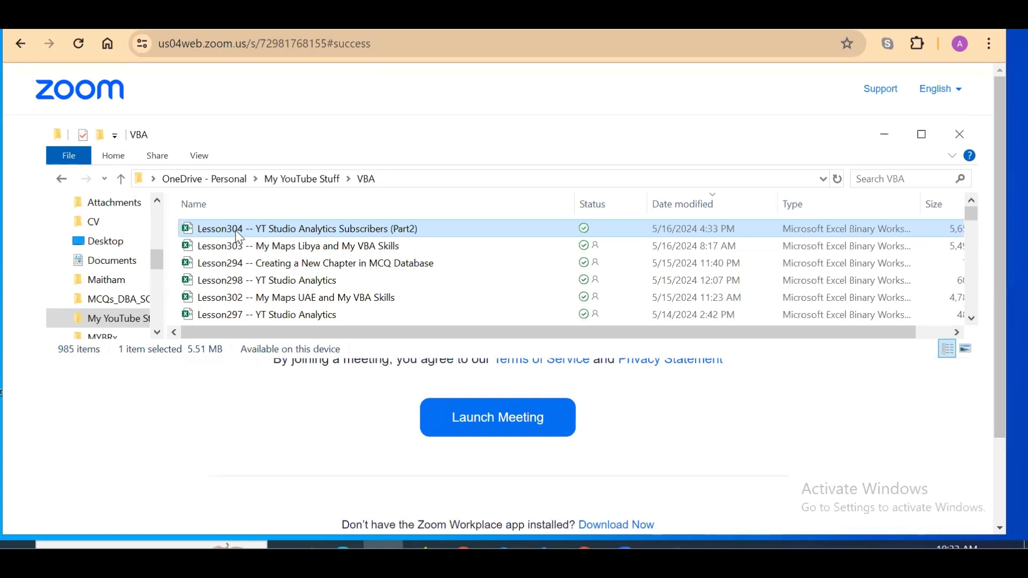
- Duplicate the workbook "Lesson304 -- YT Studio Analytics Subscribers (Part2)" within the VBA folder
{"action": "left_click", "coordinate": [197, 228]}
{"action": "key", "text": "End"}
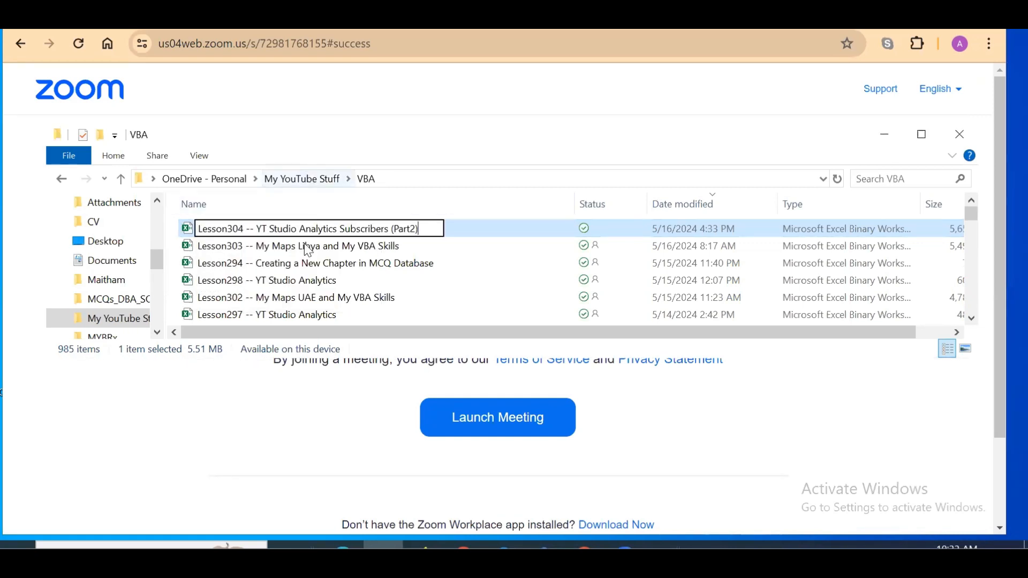
{"action": "key", "text": "Return"}
{"action": "key", "text": "ctrl+c"}
{"action": "key", "text": "ctrl+v"}
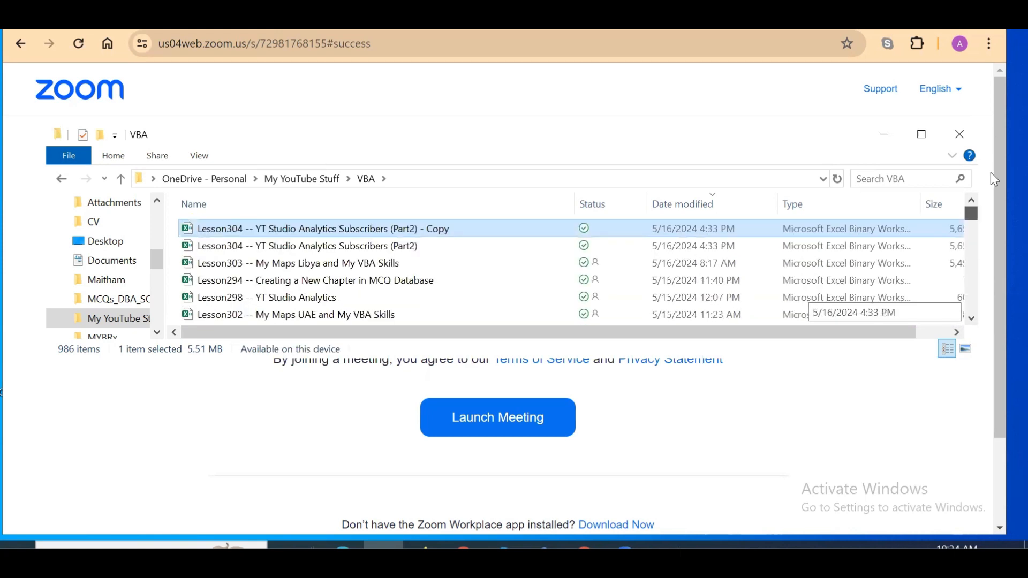
- Rename the copied workbook as "Lesson305 -- YT Studio Analytics Subscribers (Part3)"
{"action": "left_click", "coordinate": [241, 229]}
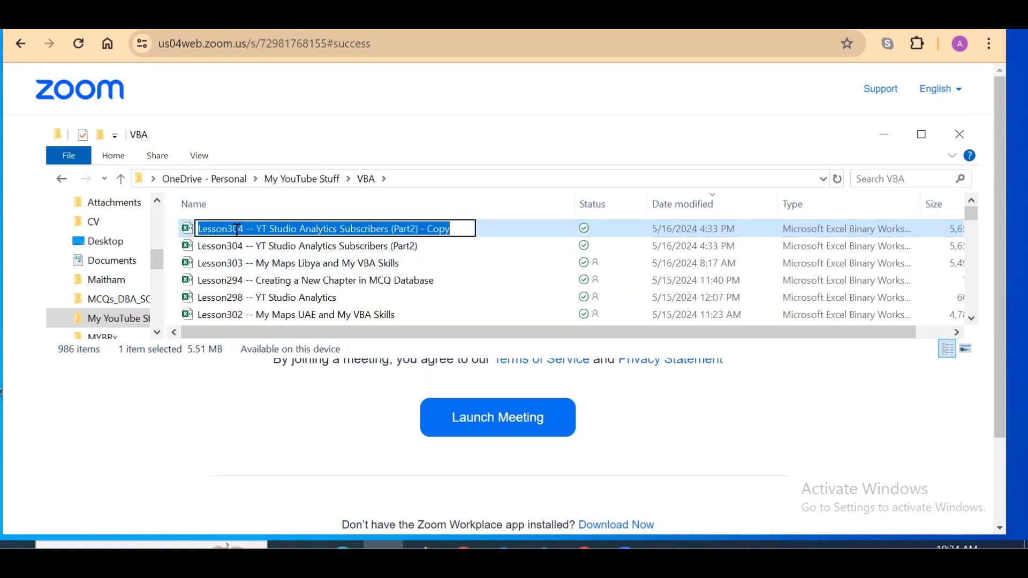
{"action": "left_click", "coordinate": [242, 226]}
{"action": "left_click_drag", "start_coordinate": [241, 225], "coordinate": [244, 226]}
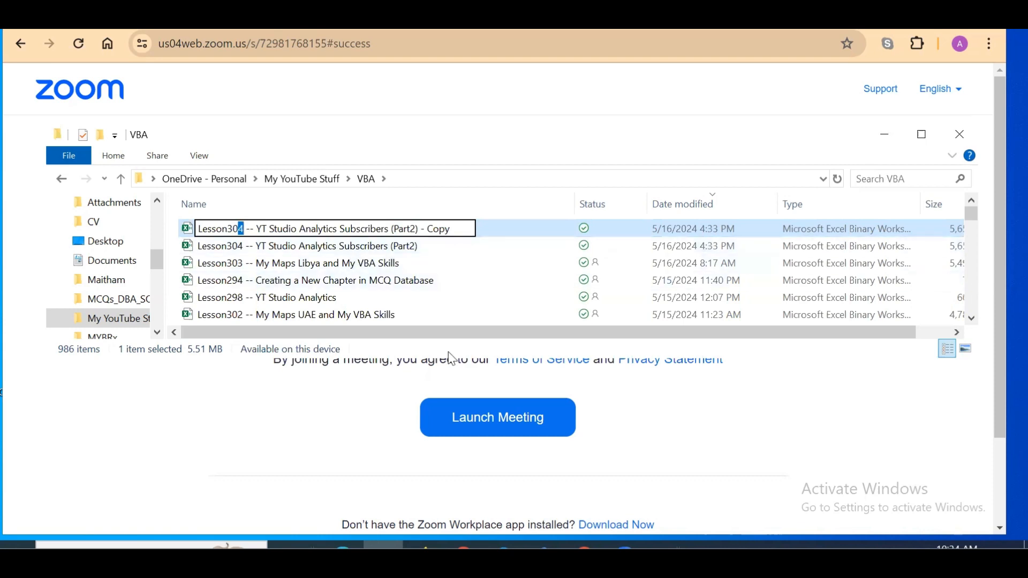
{"action": "type", "text": "5"}
{"action": "left_click_drag", "start_coordinate": [411, 228], "coordinate": [415, 229]}
{"action": "type", "text": "3"}
{"action": "left_click_drag", "start_coordinate": [419, 228], "coordinate": [534, 248]}
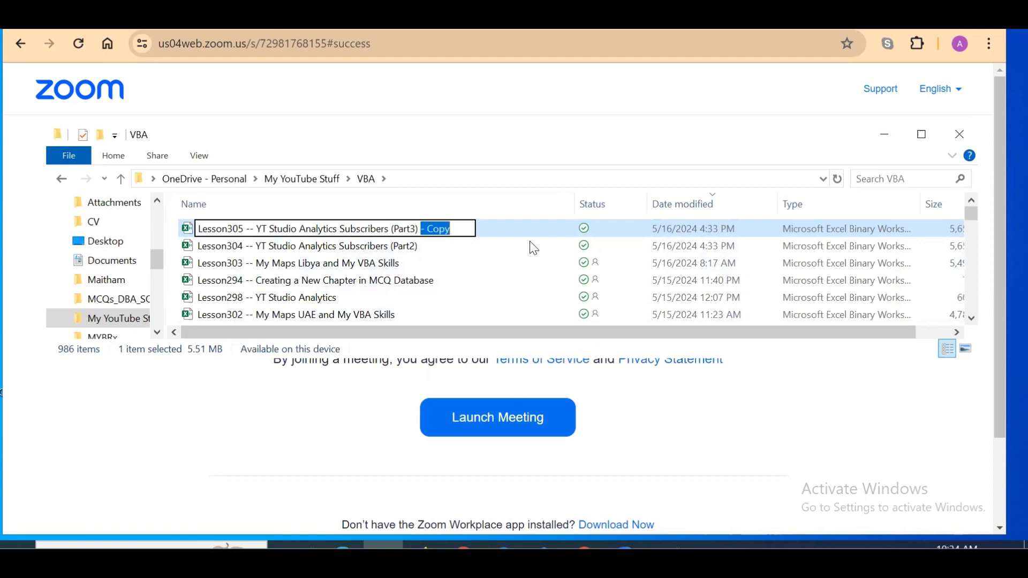
{"action": "key", "text": "BackSpace"}
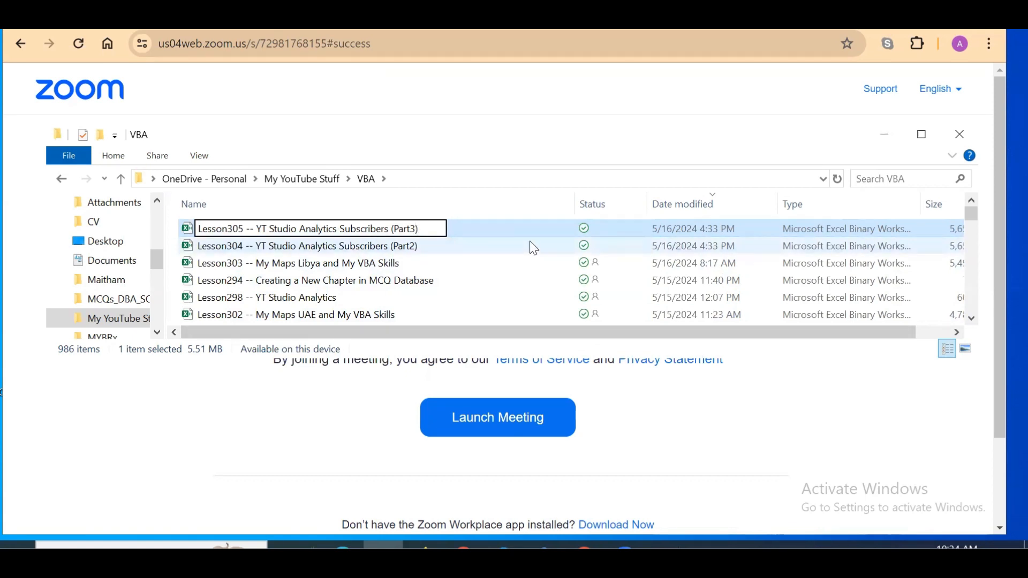
{"action": "key", "text": "Return"}
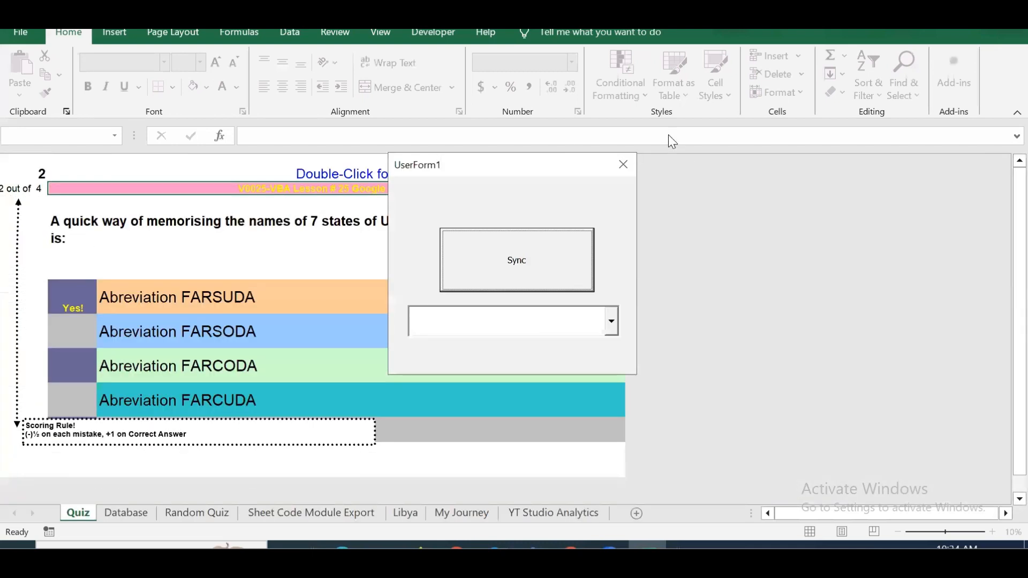
- Close the UserForm1 dialog in the Lesson305 workbook and show the YT Studio Analytics sheet
{"action": "left_click", "coordinate": [625, 164]}
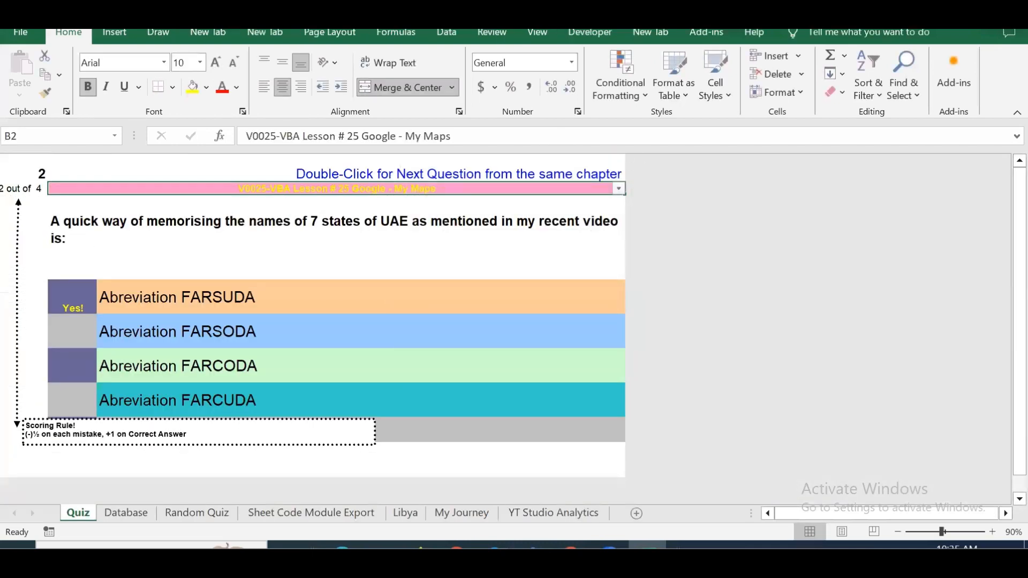
{"action": "left_click", "coordinate": [541, 513]}
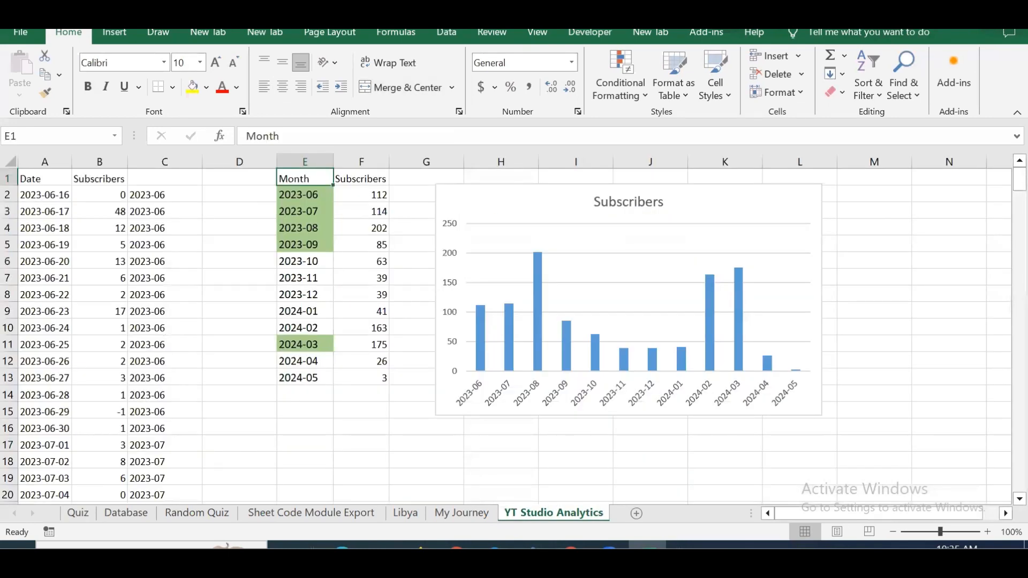
{"action": "left_click", "coordinate": [287, 198]}
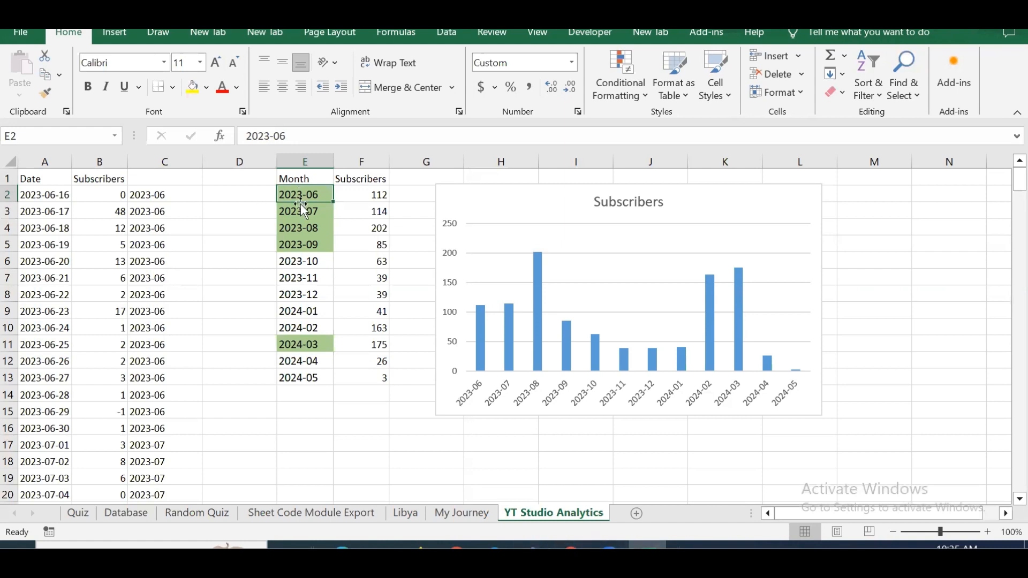
- Enter Subs in cell D1 of the YT Studio Analytics sheet
{"action": "left_click", "coordinate": [234, 182]}
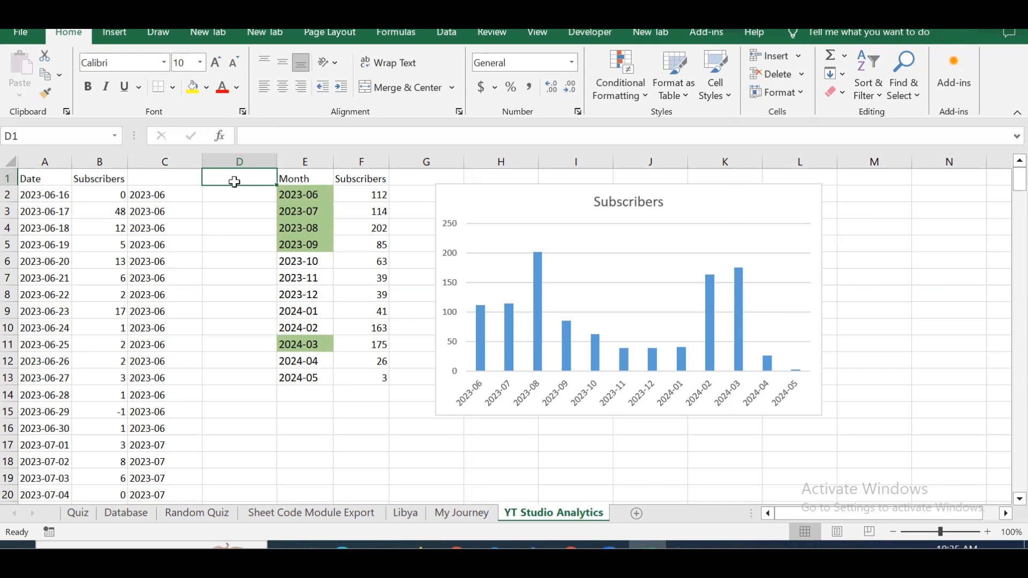
{"action": "type", "text": "Subs"}
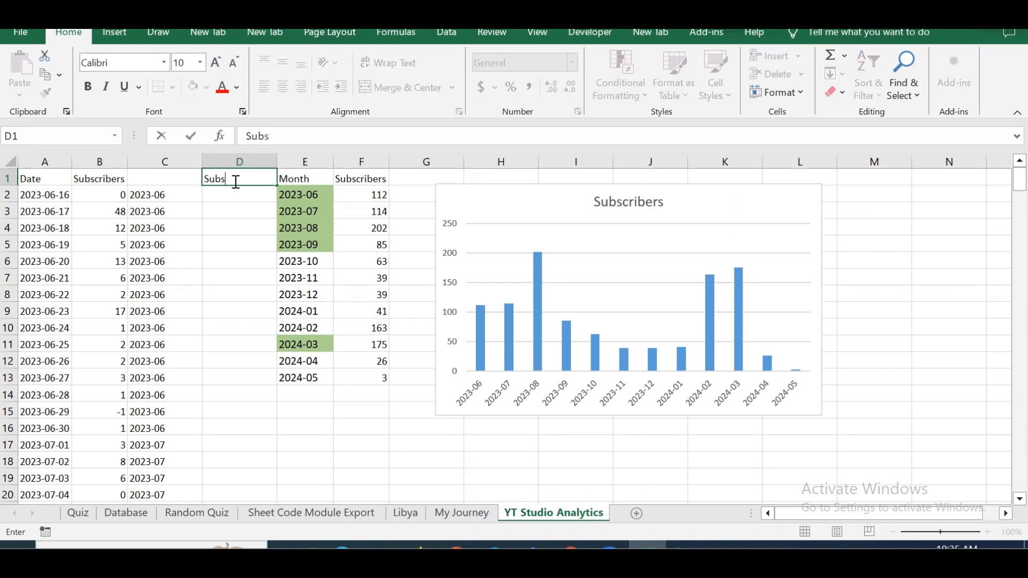
{"action": "key", "text": "Return"}
{"action": "left_click", "coordinate": [230, 175]}
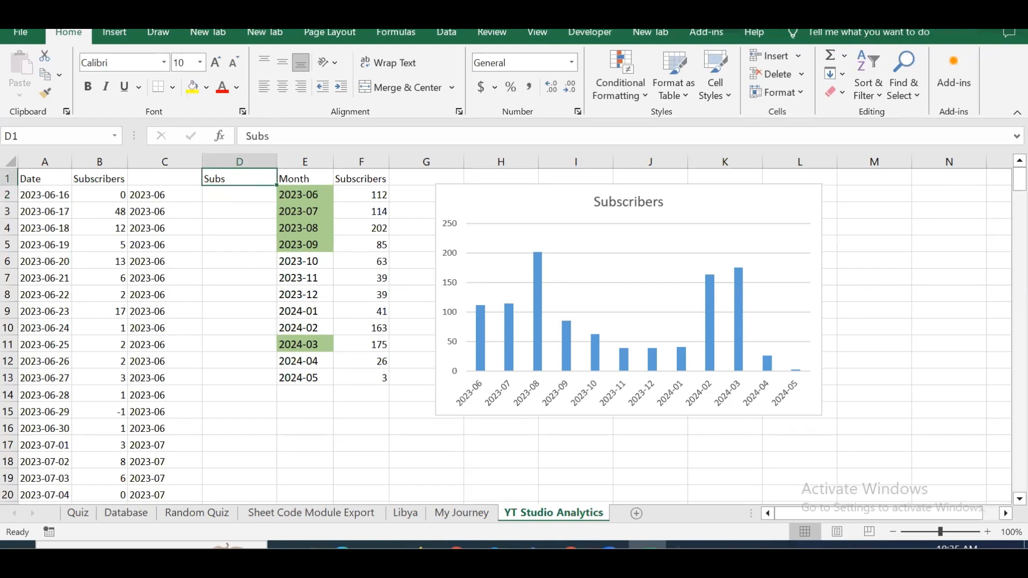
- Switch to the YouTube Studio channel analytics in Chrome and examine the views, watch time, subscribers and revenue metrics
{"action": "mouse_move", "coordinate": [571, 546]}
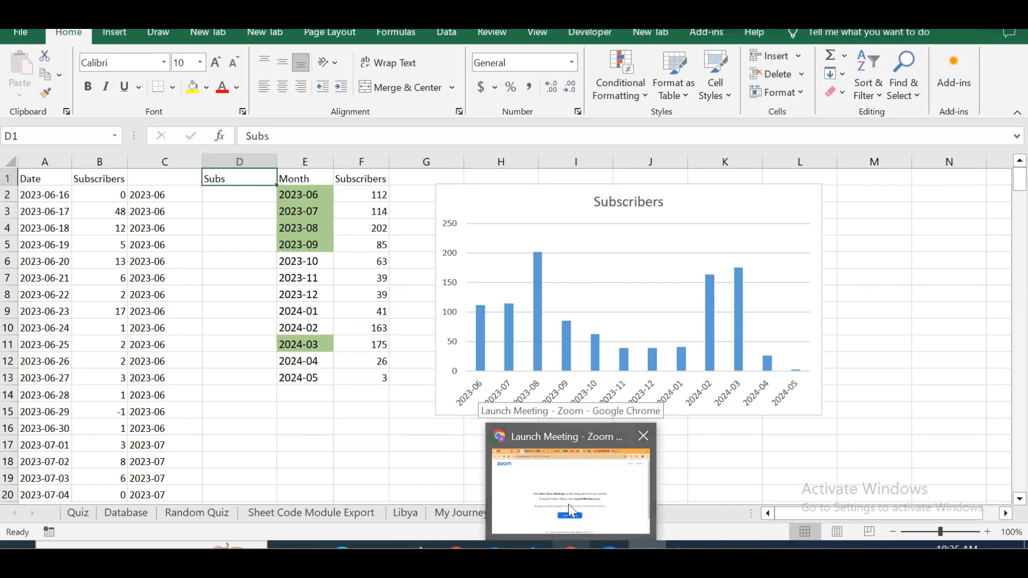
{"action": "left_click", "coordinate": [571, 490]}
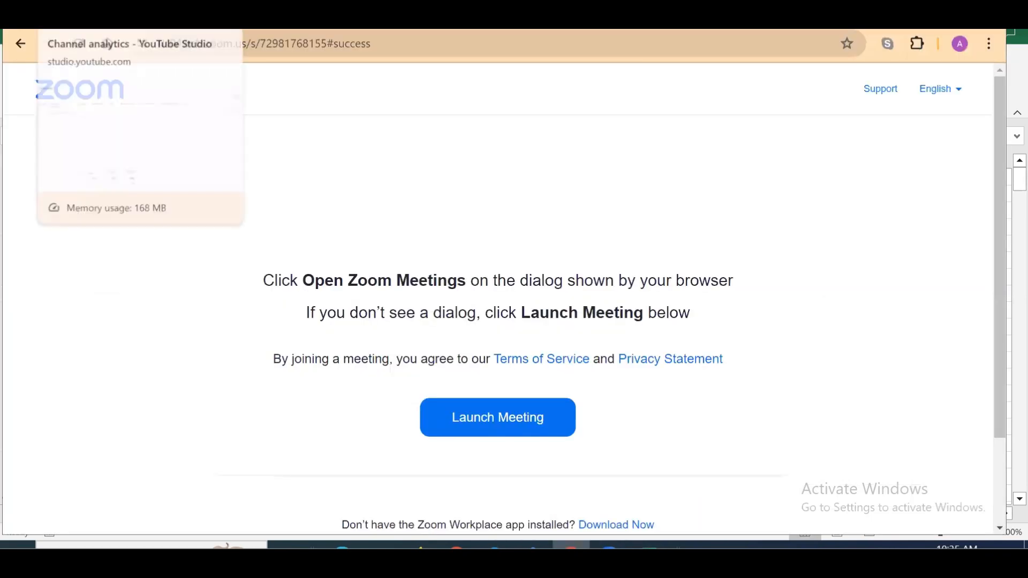
{"action": "left_click", "coordinate": [101, 19]}
{"action": "key", "text": "Escape"}
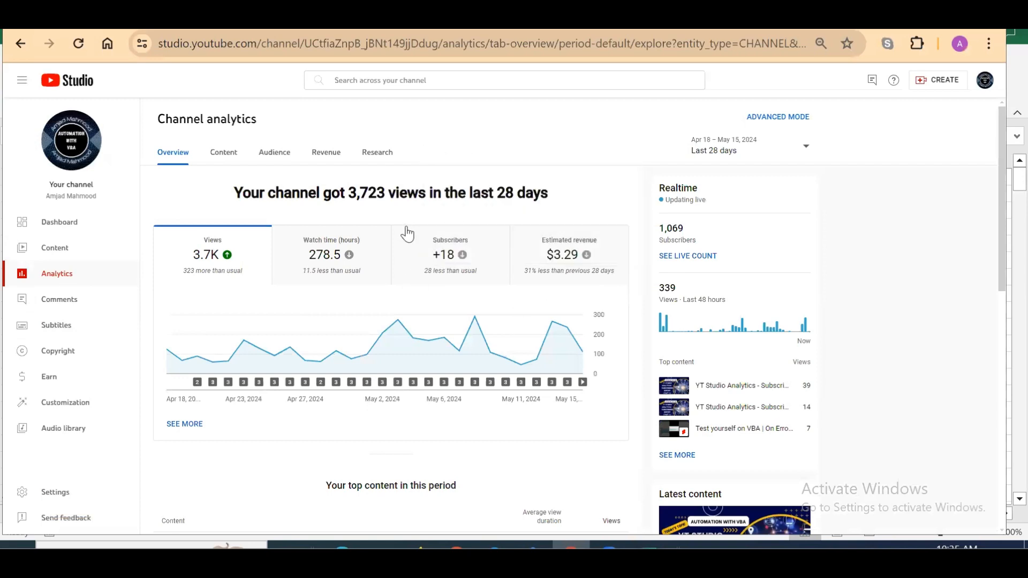
{"action": "mouse_move", "coordinate": [210, 253]}
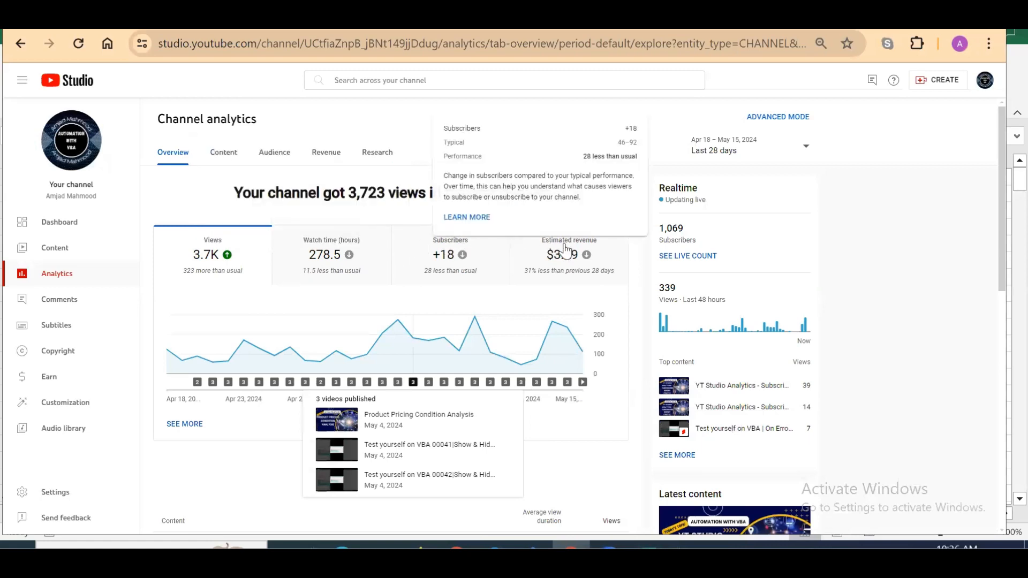
{"action": "mouse_move", "coordinate": [567, 257]}
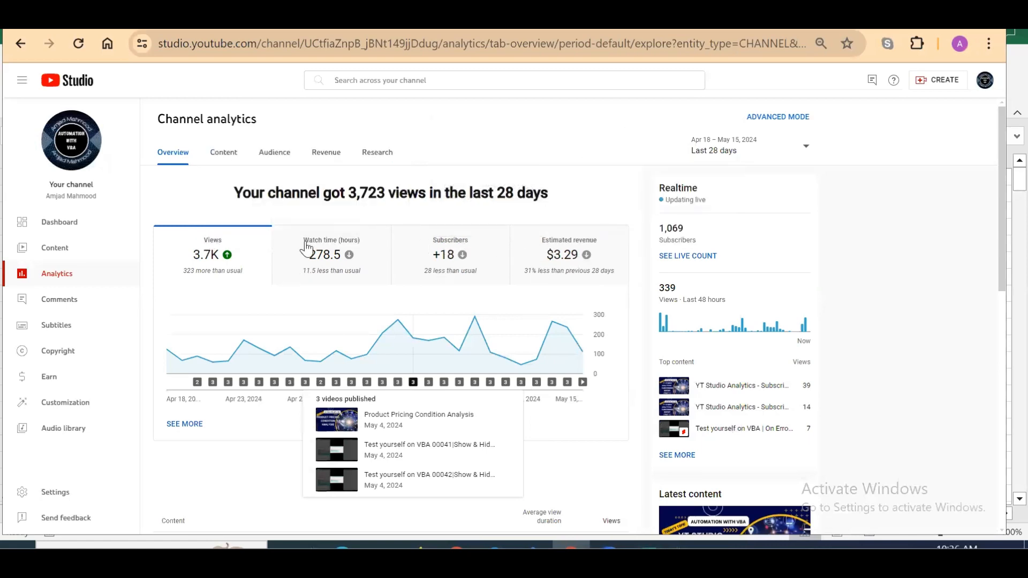
{"action": "mouse_move", "coordinate": [463, 256]}
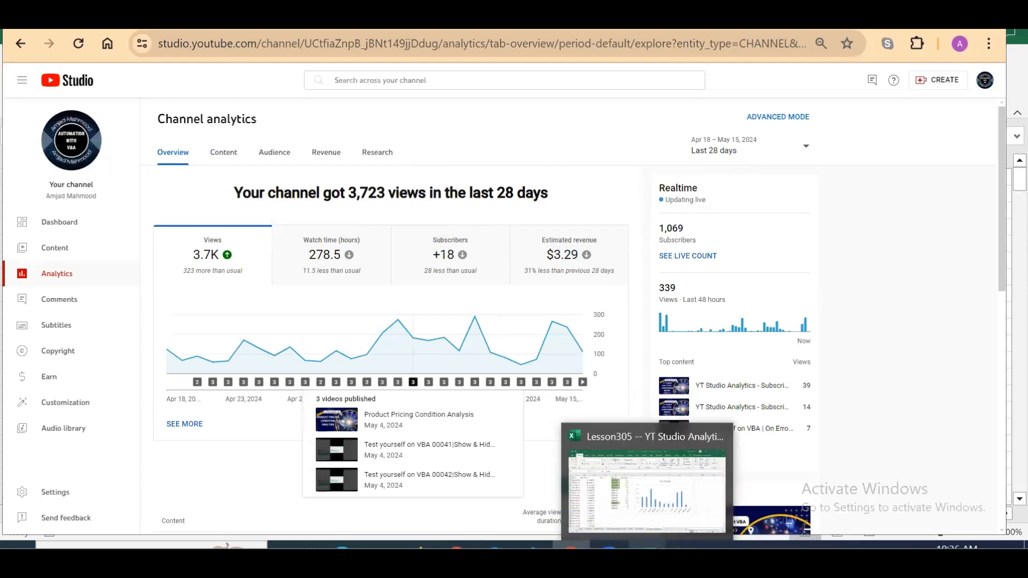
- Return to the Lesson305 workbook in Excel and start data validation on cell D1 that allows a List
{"action": "mouse_move", "coordinate": [647, 544]}
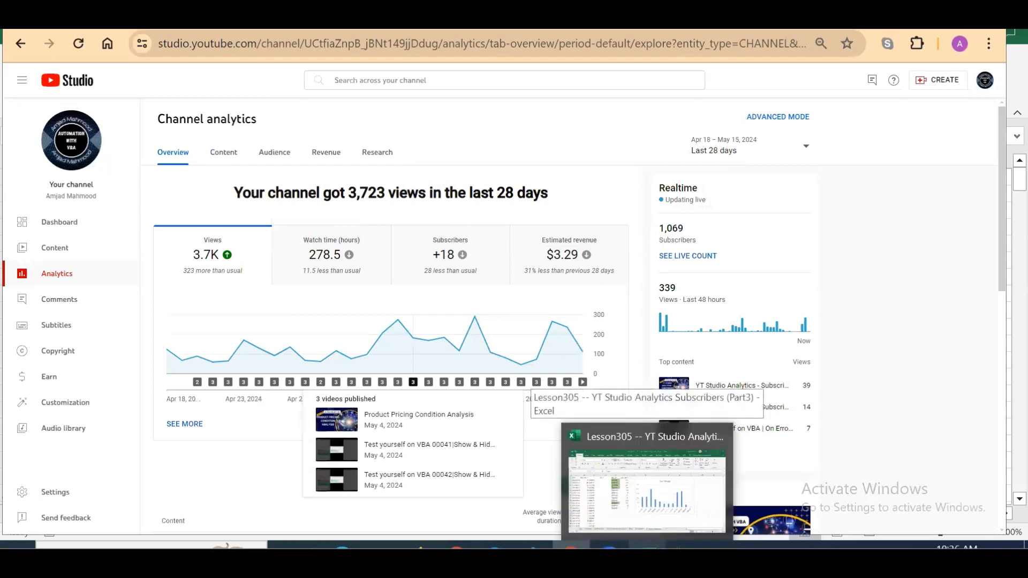
{"action": "left_click", "coordinate": [647, 482]}
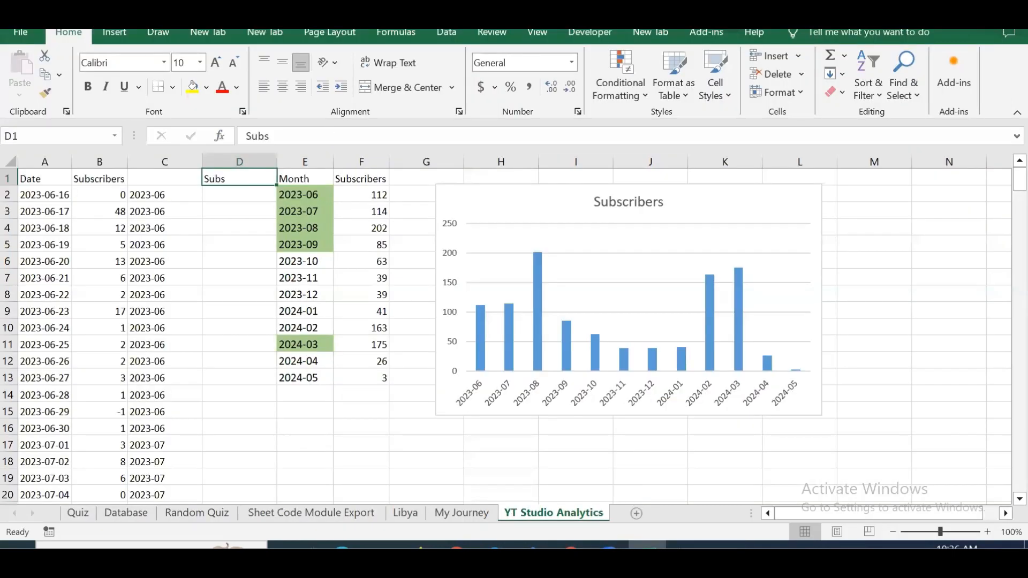
{"action": "left_click", "coordinate": [446, 32]}
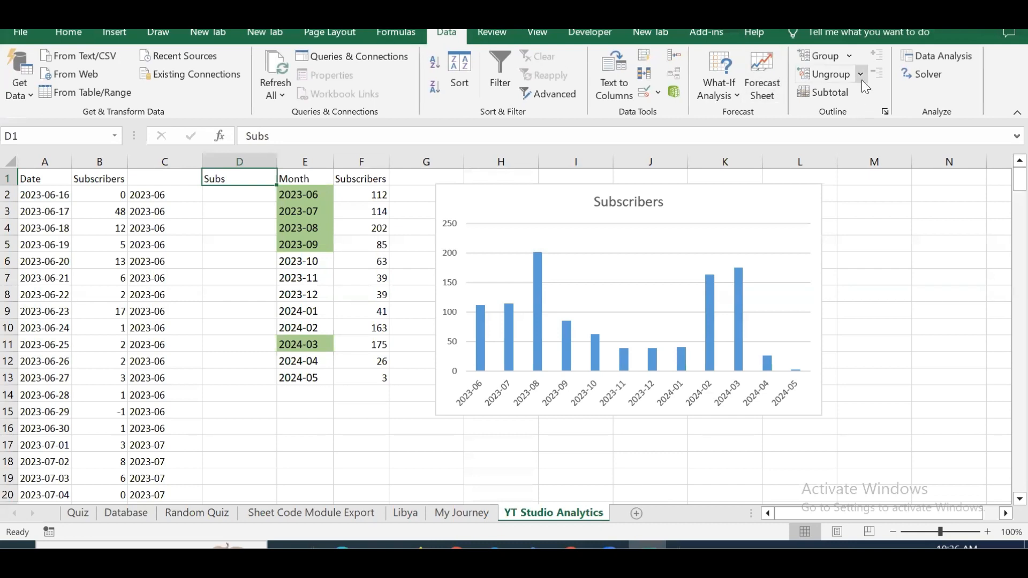
{"action": "left_click", "coordinate": [661, 93]}
{"action": "left_click", "coordinate": [672, 114]}
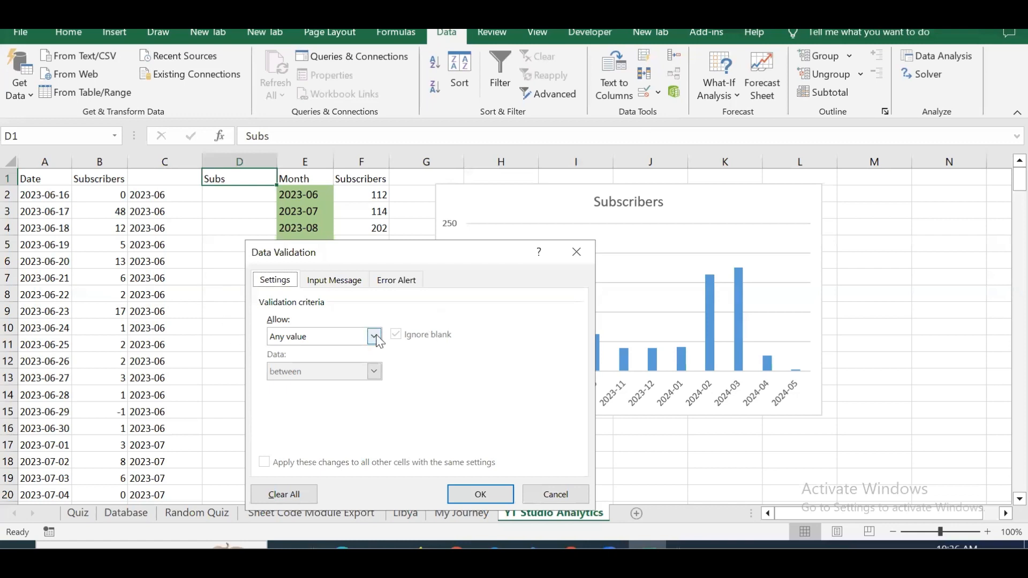
{"action": "left_click", "coordinate": [378, 337]}
{"action": "left_click", "coordinate": [300, 385]}
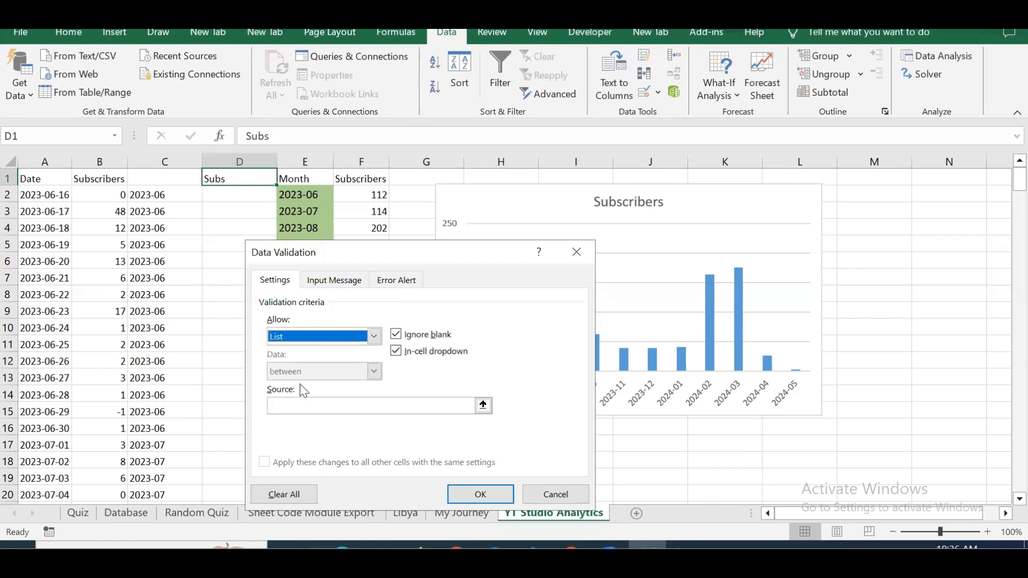
- Set the validation list source to Subs,Views,WT,Rev and apply it to cell D1
{"action": "left_click", "coordinate": [327, 408]}
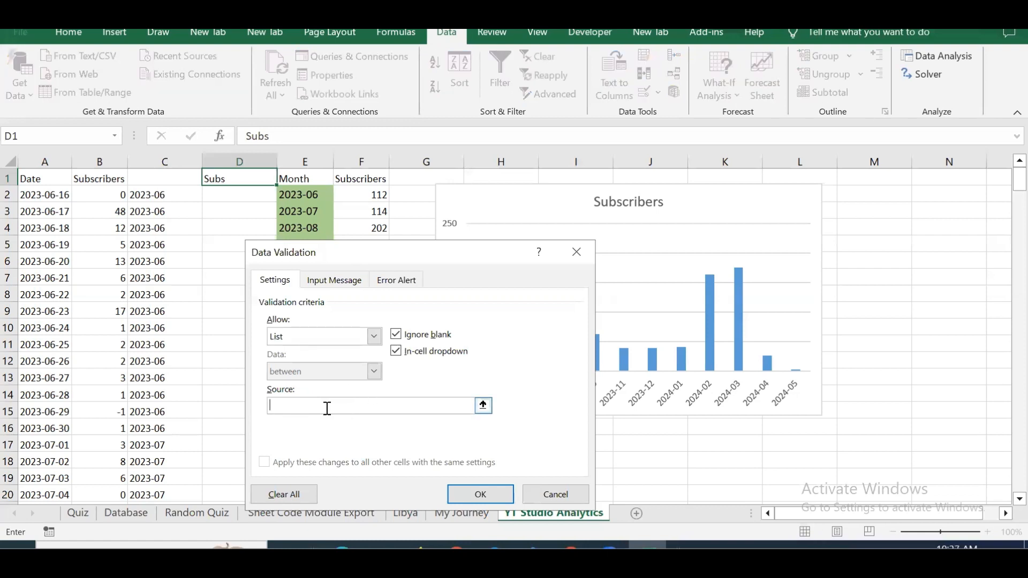
{"action": "type", "text": "Sub"}
{"action": "type", "text": "s,Views,W"}
{"action": "type", "text": "TRev"}
{"action": "left_click", "coordinate": [467, 496]}
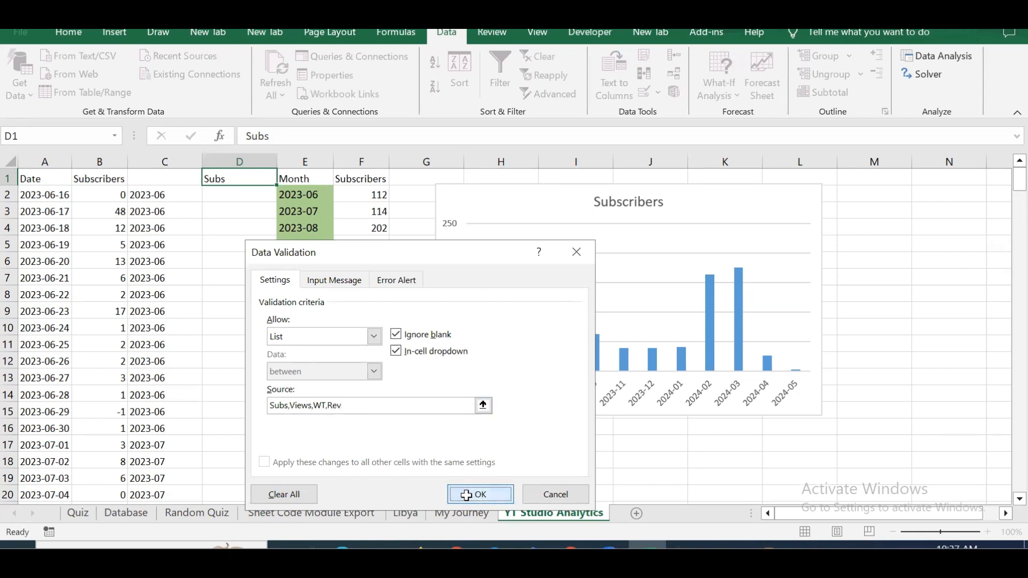
- Test the list in cell D1 by choosing Subs and then Views
{"action": "left_click", "coordinate": [284, 178]}
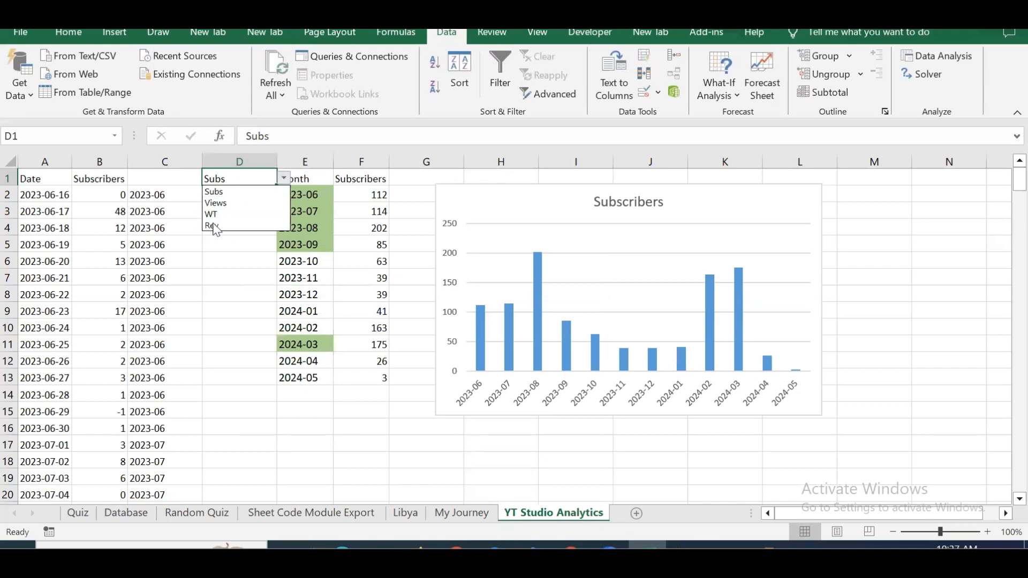
{"action": "left_click", "coordinate": [215, 194]}
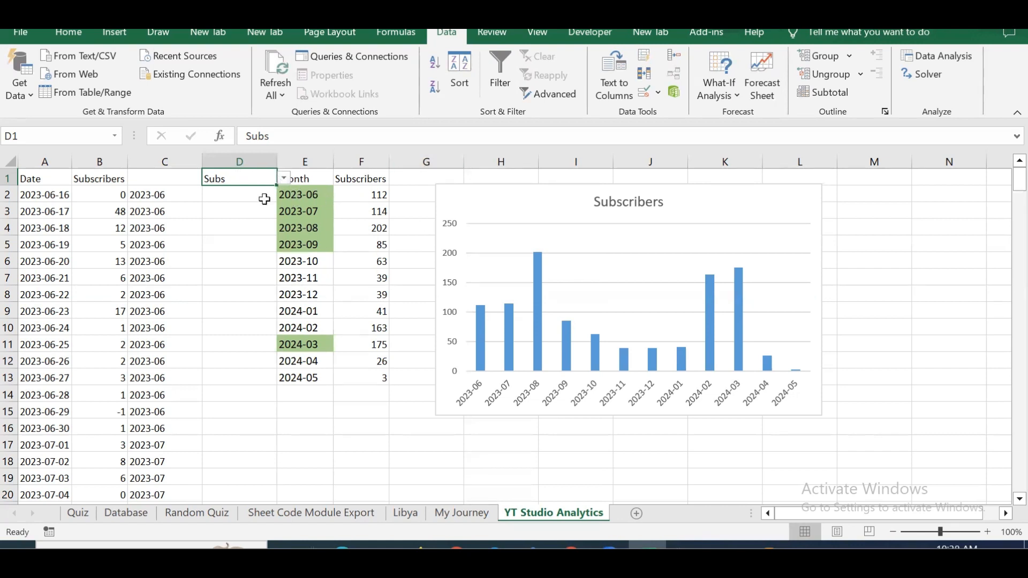
{"action": "left_click", "coordinate": [284, 179]}
{"action": "left_click", "coordinate": [220, 205]}
- Replace the Subscribers heading in cell F1 with the formula =D1
{"action": "left_click", "coordinate": [350, 178]}
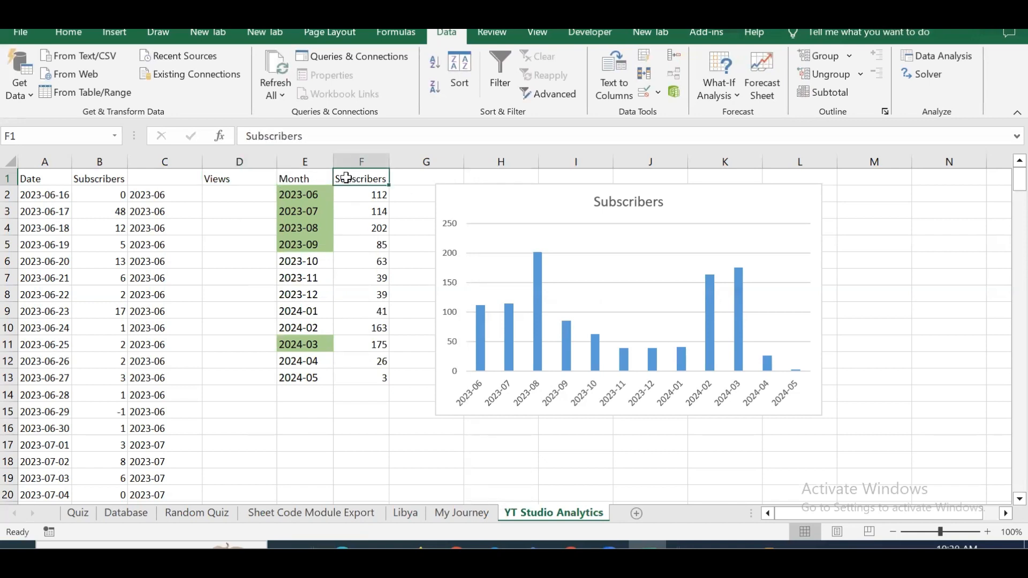
{"action": "type", "text": "="}
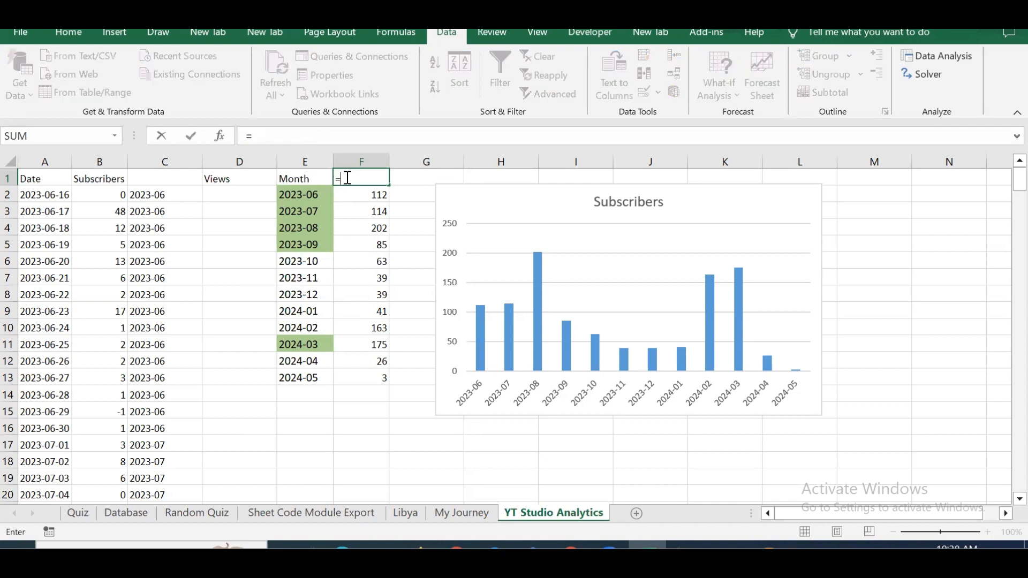
{"action": "left_click", "coordinate": [209, 177]}
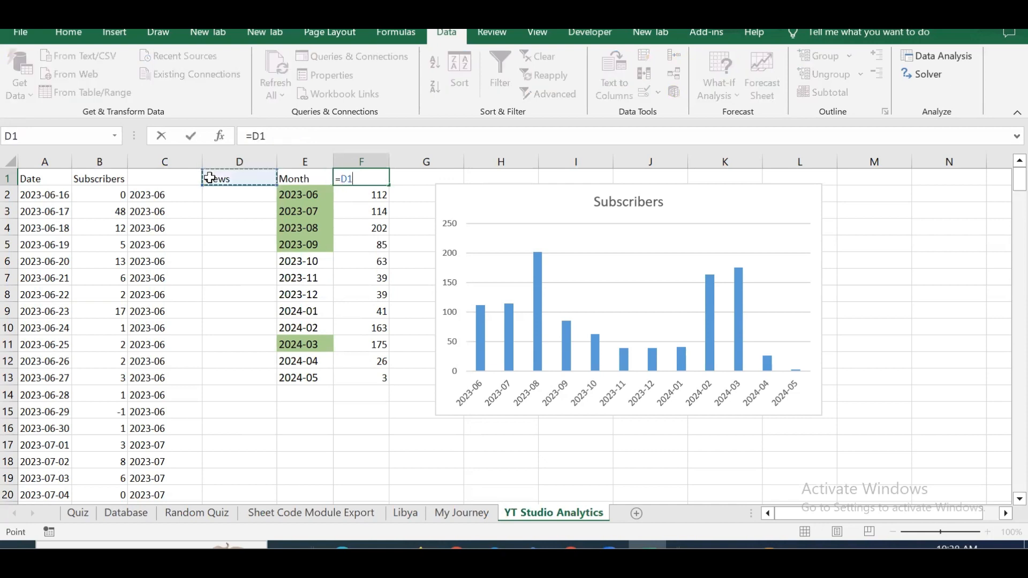
{"action": "key", "text": "Return"}
- Choose Subs from the list in cell D1
{"action": "left_click", "coordinate": [261, 179]}
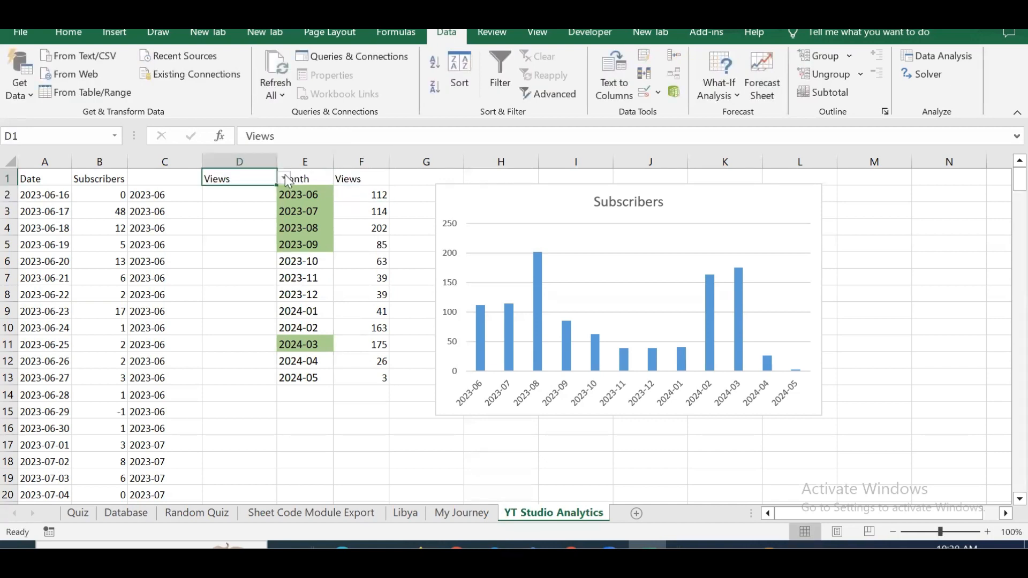
{"action": "left_click", "coordinate": [284, 178]}
{"action": "left_click", "coordinate": [252, 202]}
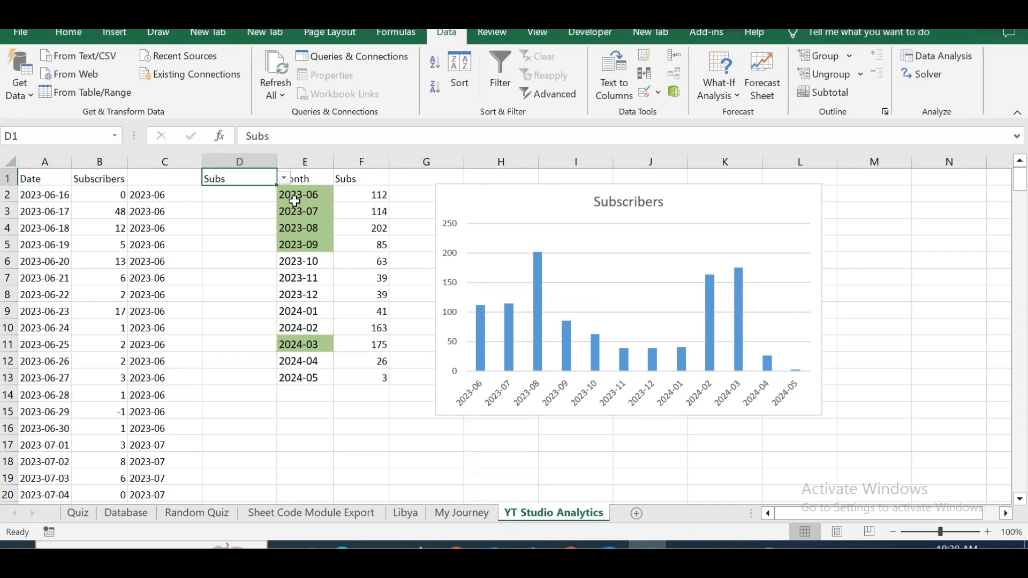
- Open the VBA code module of the YT Studio Analytics sheet
{"action": "right_click", "coordinate": [529, 520]}
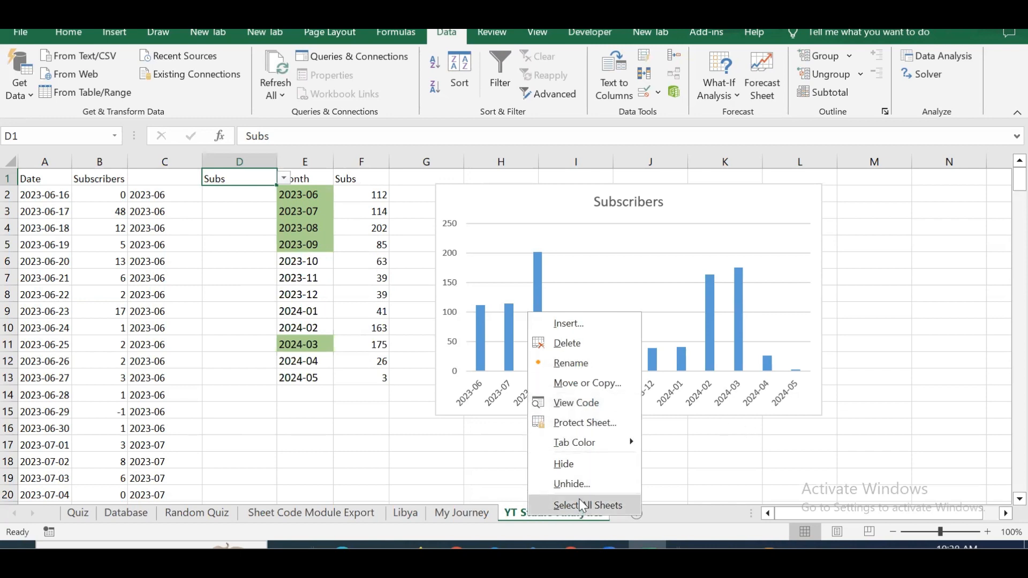
{"action": "left_click", "coordinate": [575, 402]}
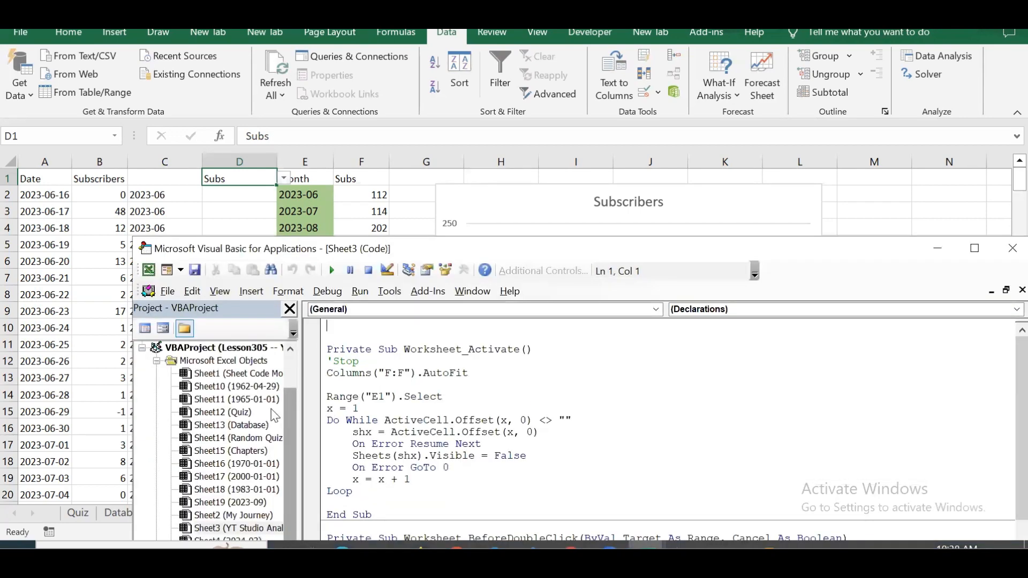
- Look through the workbook's sheets in the VBA project list, including the 2024-03 and 2023-09 sheets
{"action": "left_click", "coordinate": [290, 405]}
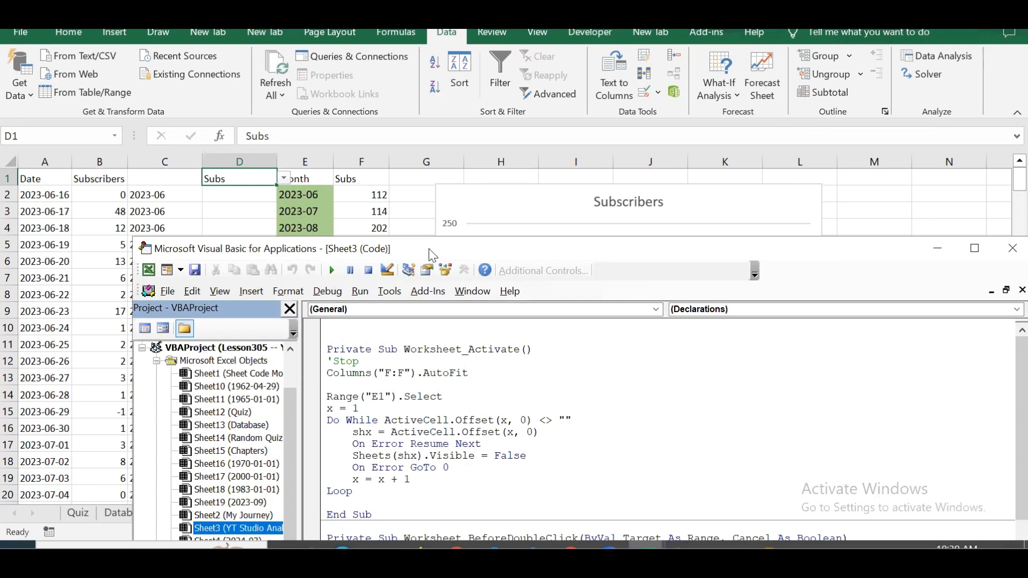
{"action": "left_click_drag", "start_coordinate": [434, 254], "coordinate": [359, 94]}
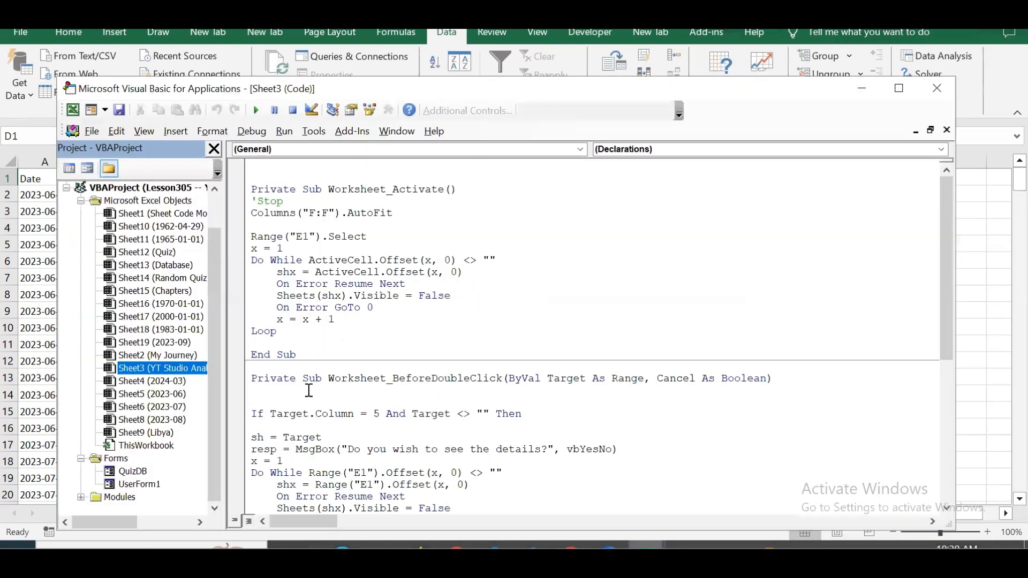
{"action": "left_click", "coordinate": [132, 381]}
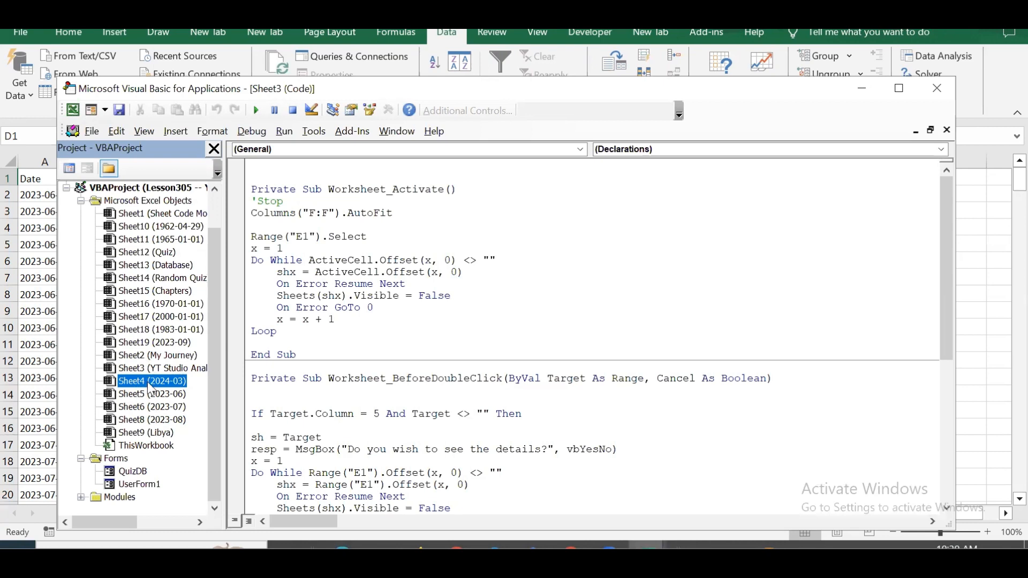
{"action": "left_click", "coordinate": [163, 343]}
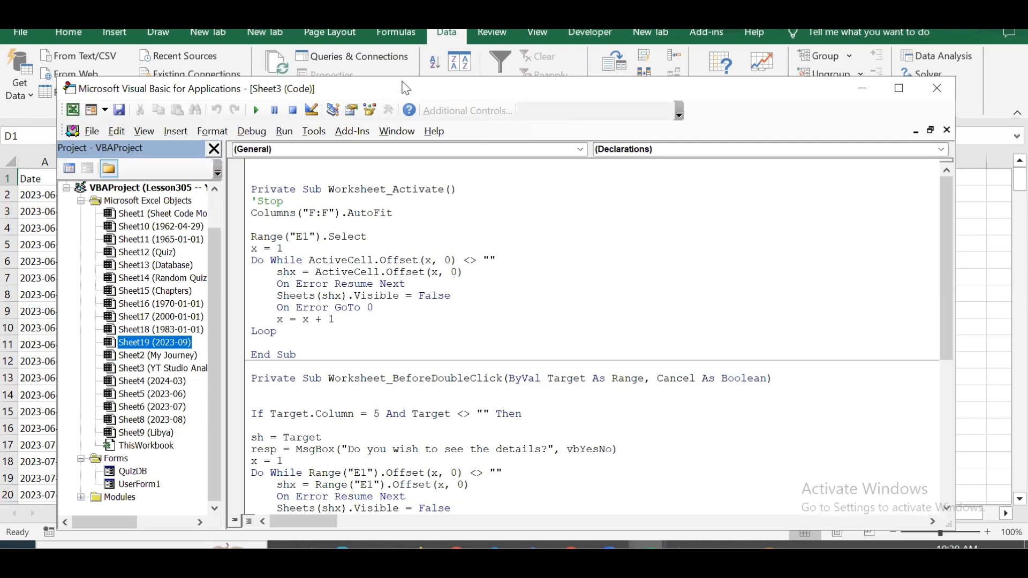
{"action": "left_click_drag", "start_coordinate": [405, 87], "coordinate": [612, 280]}
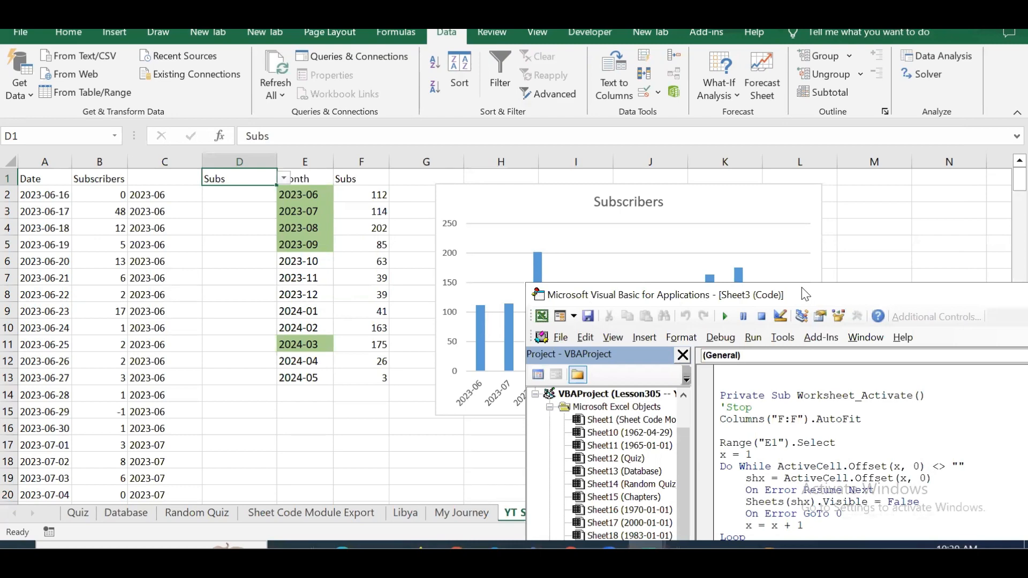
{"action": "left_click_drag", "start_coordinate": [805, 294], "coordinate": [323, 114]}
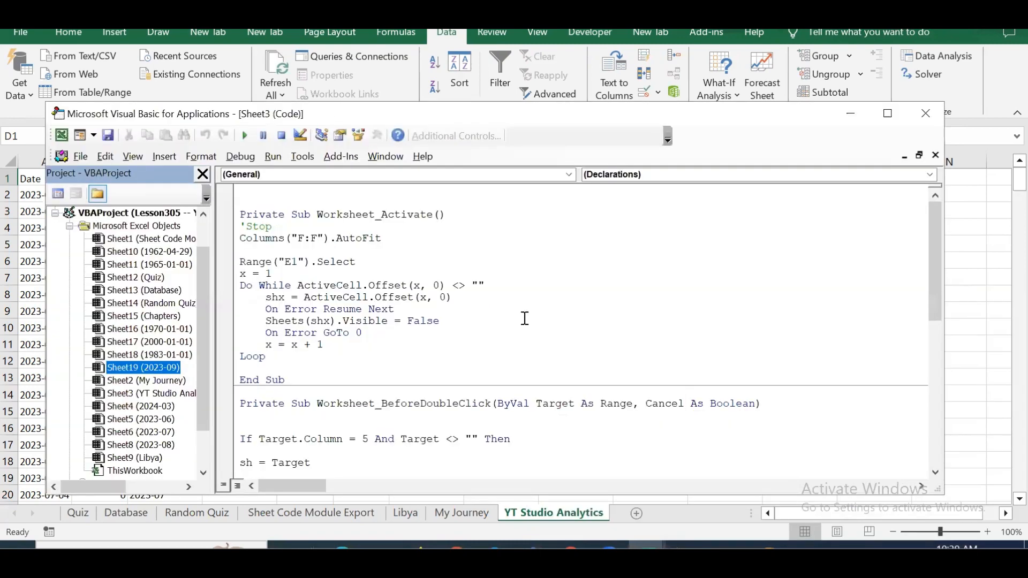
{"action": "right_click", "coordinate": [138, 370]}
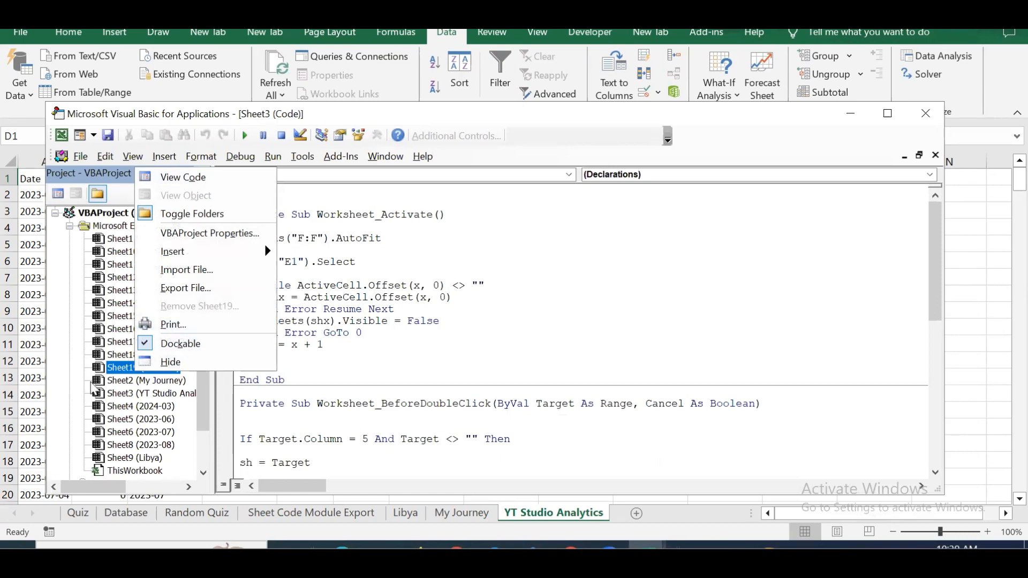
{"action": "left_click", "coordinate": [111, 369]}
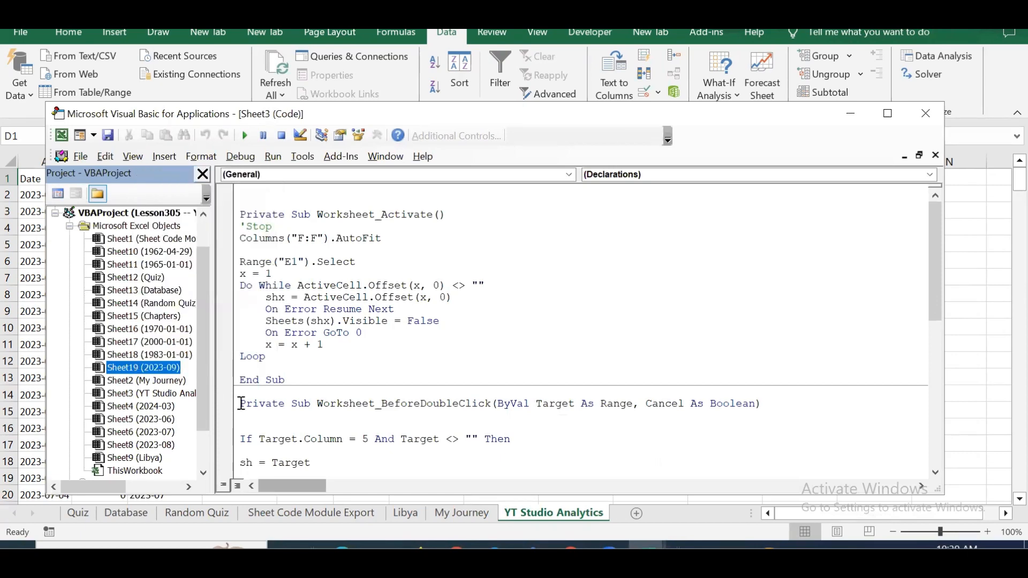
- Return to the workbook and unhide the 2023-06 sheet
{"action": "left_click", "coordinate": [525, 512]}
{"action": "right_click", "coordinate": [525, 513]}
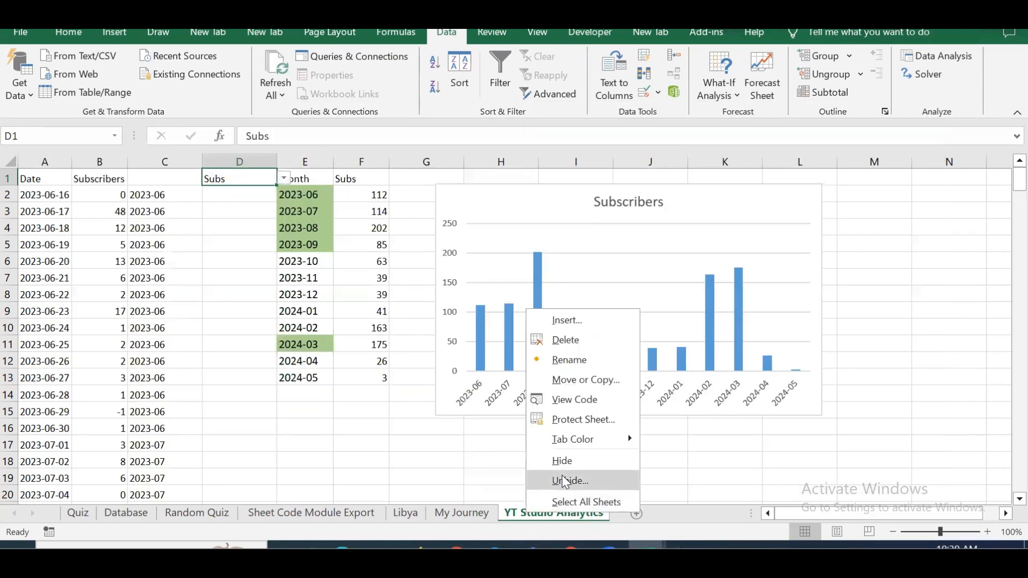
{"action": "left_click", "coordinate": [565, 480]}
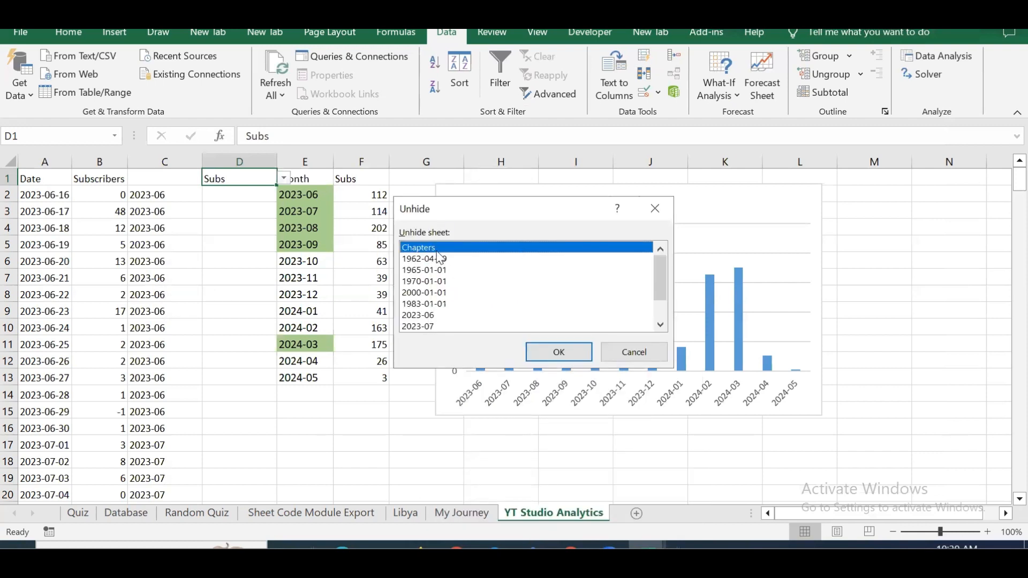
{"action": "left_click", "coordinate": [434, 316]}
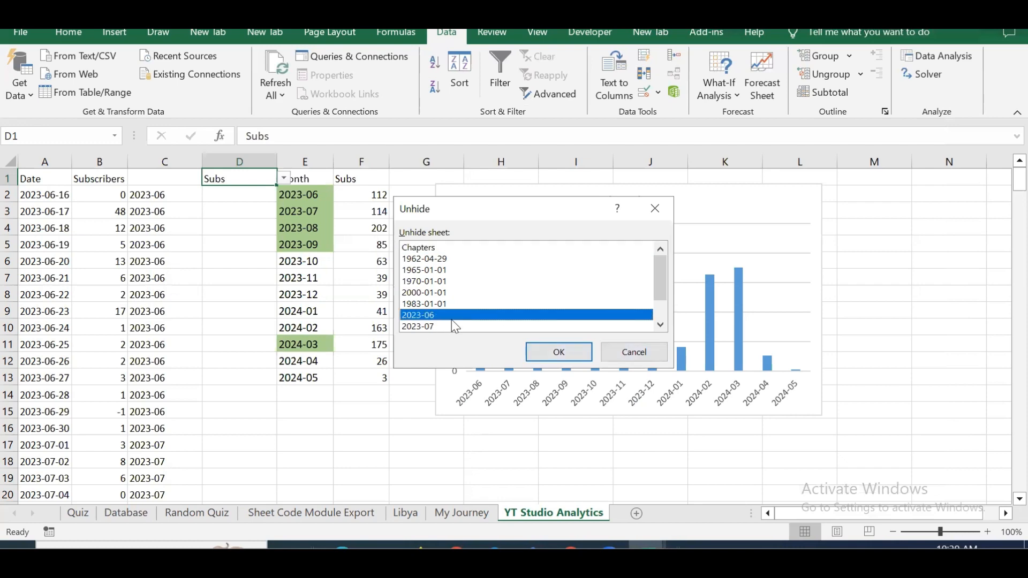
{"action": "left_click", "coordinate": [535, 348]}
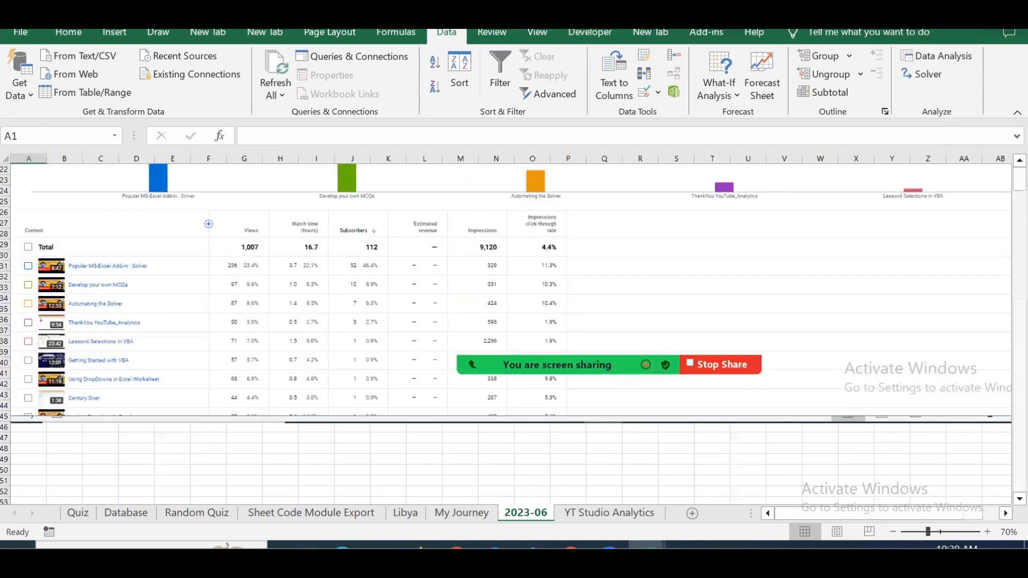
- Rename the 2023-06 sheet as 2023-06 Subs
{"action": "double_click", "coordinate": [550, 512]}
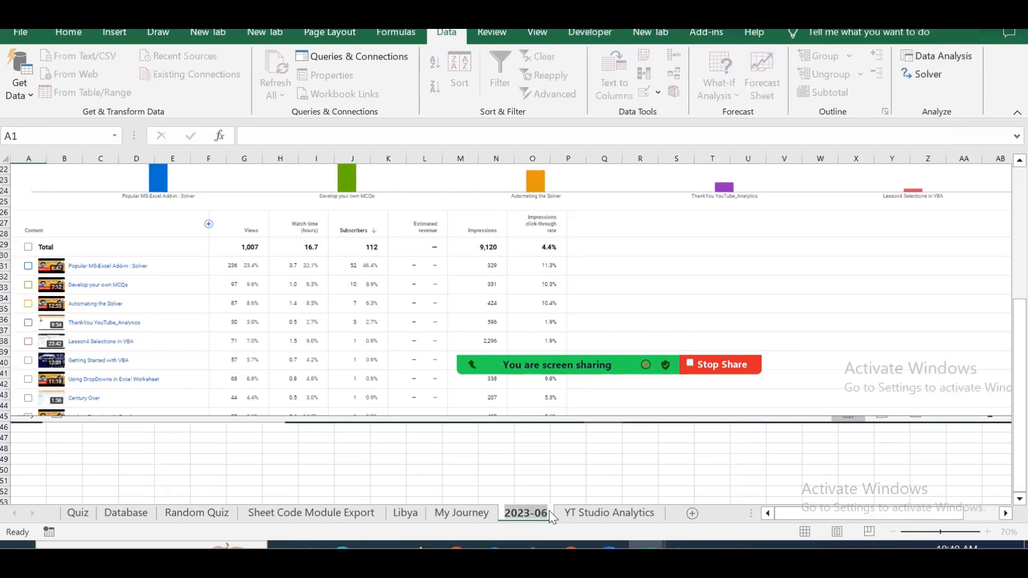
{"action": "left_click", "coordinate": [549, 512]}
{"action": "double_click", "coordinate": [549, 512]}
{"action": "left_click", "coordinate": [548, 512]}
{"action": "type", "text": "R"}
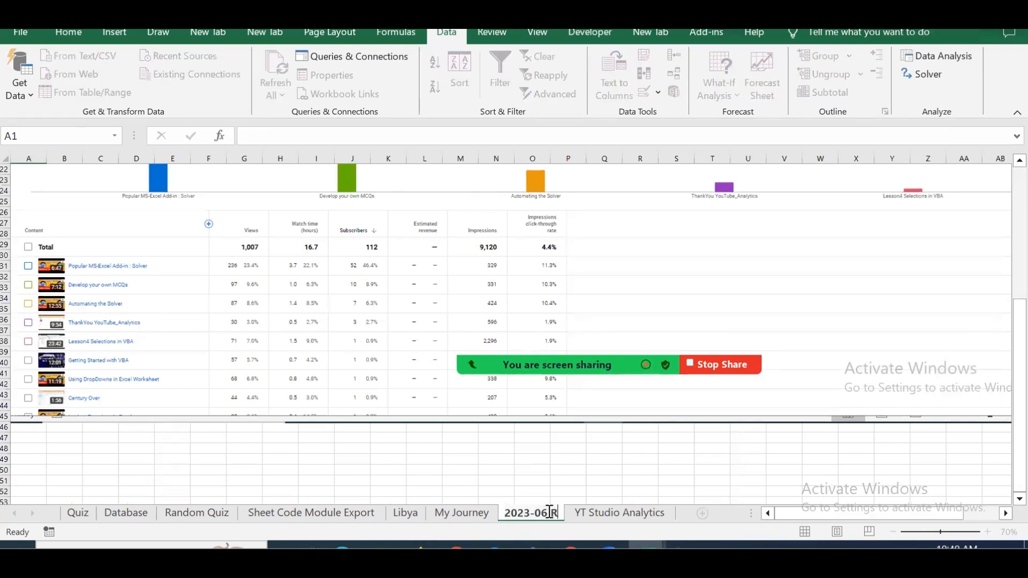
{"action": "key", "text": "BackSpace"}
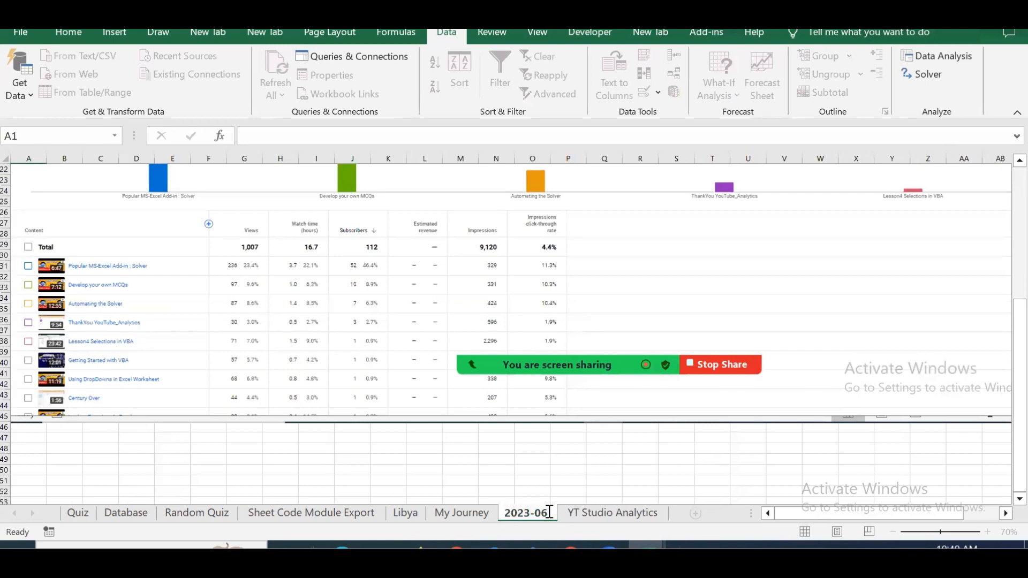
{"action": "type", "text": "Subs"}
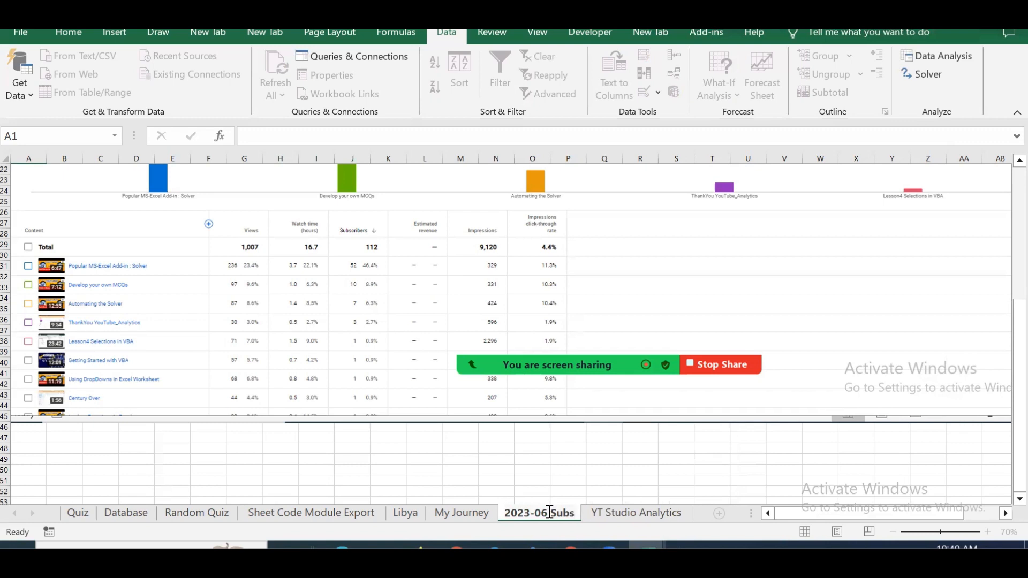
{"action": "key", "text": "Return"}
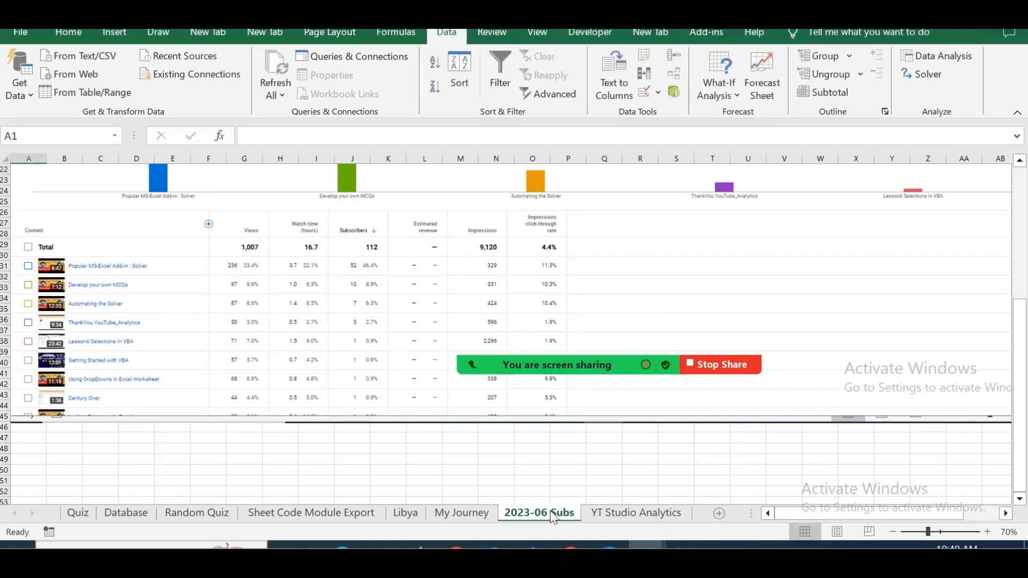
- Unhide the 2023-07 sheet and rename it as 2023-07 Subs
{"action": "right_click", "coordinate": [551, 515]}
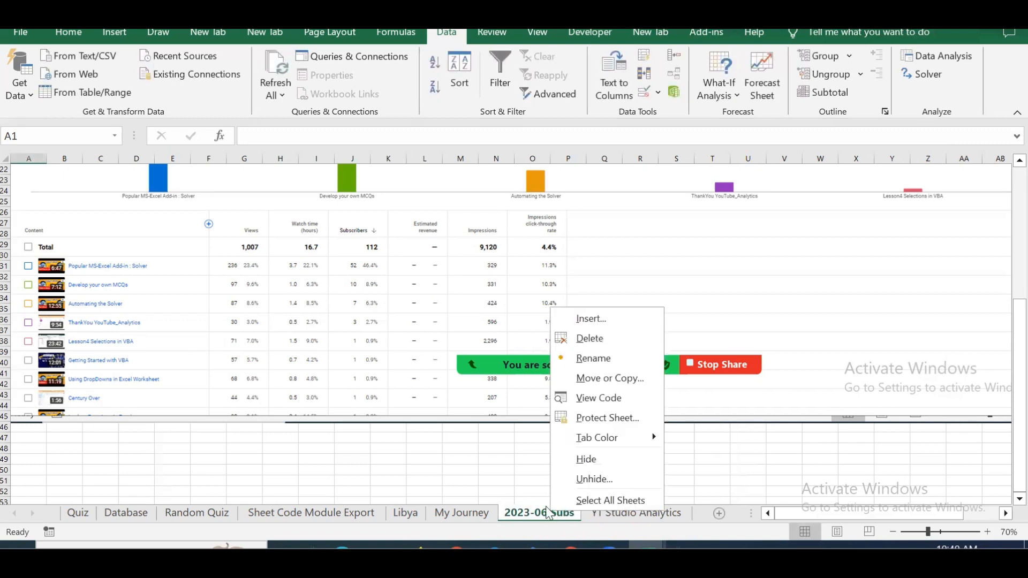
{"action": "left_click", "coordinate": [610, 476]}
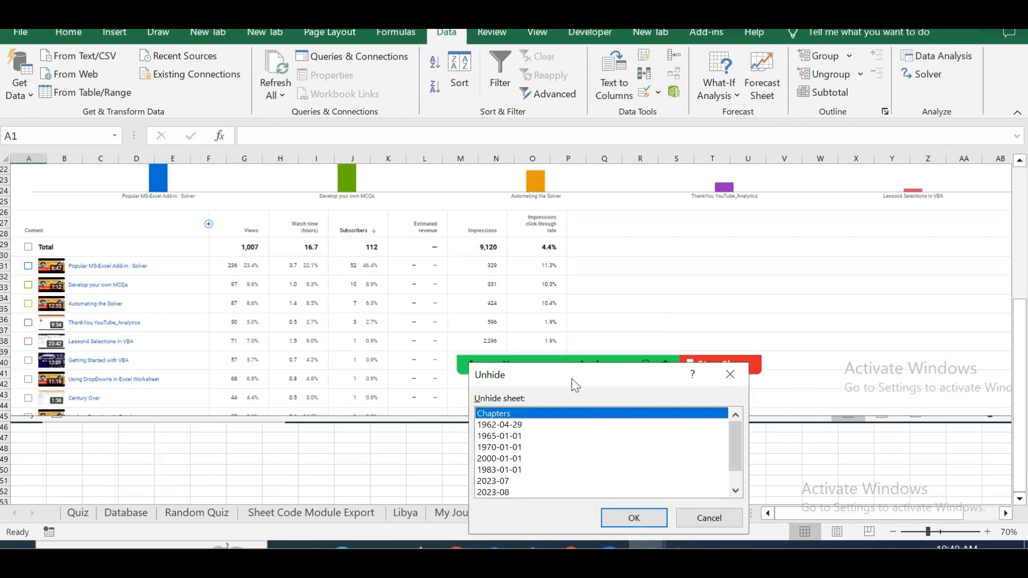
{"action": "left_click_drag", "start_coordinate": [571, 378], "coordinate": [432, 203]}
{"action": "left_click", "coordinate": [360, 306]}
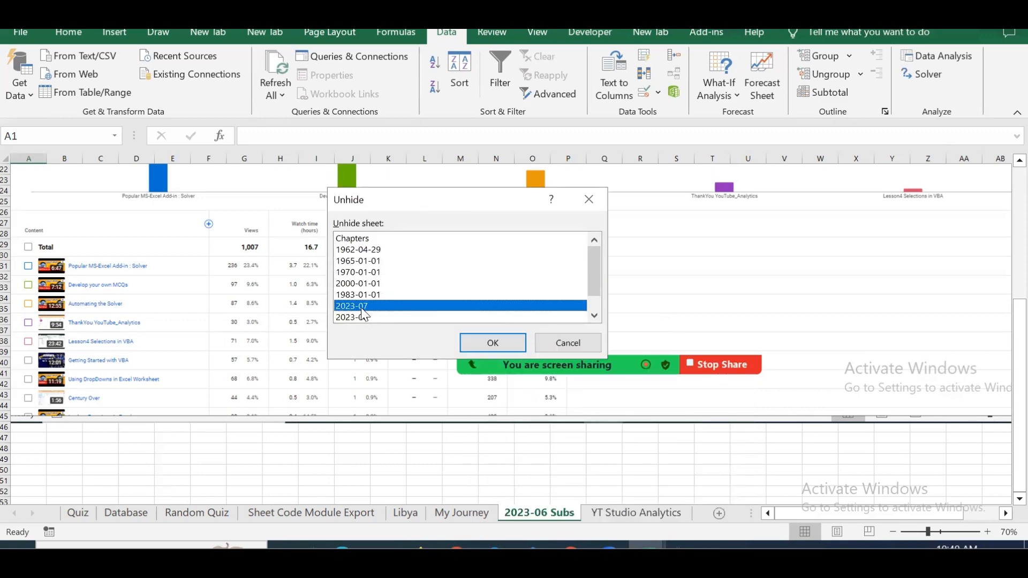
{"action": "left_click", "coordinate": [489, 340]}
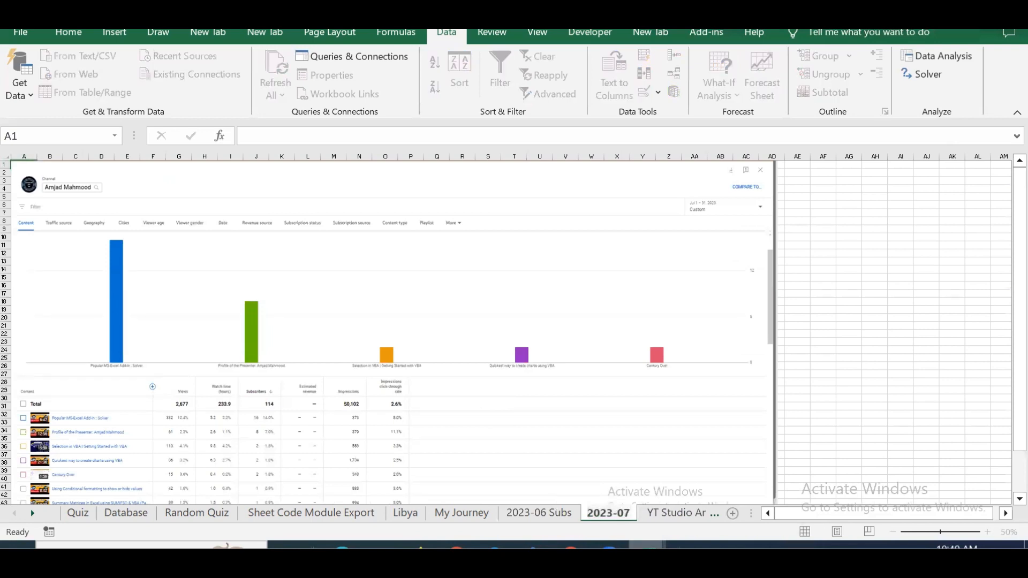
{"action": "mouse_move", "coordinate": [646, 545]}
{"action": "type", "text": "Subs"}
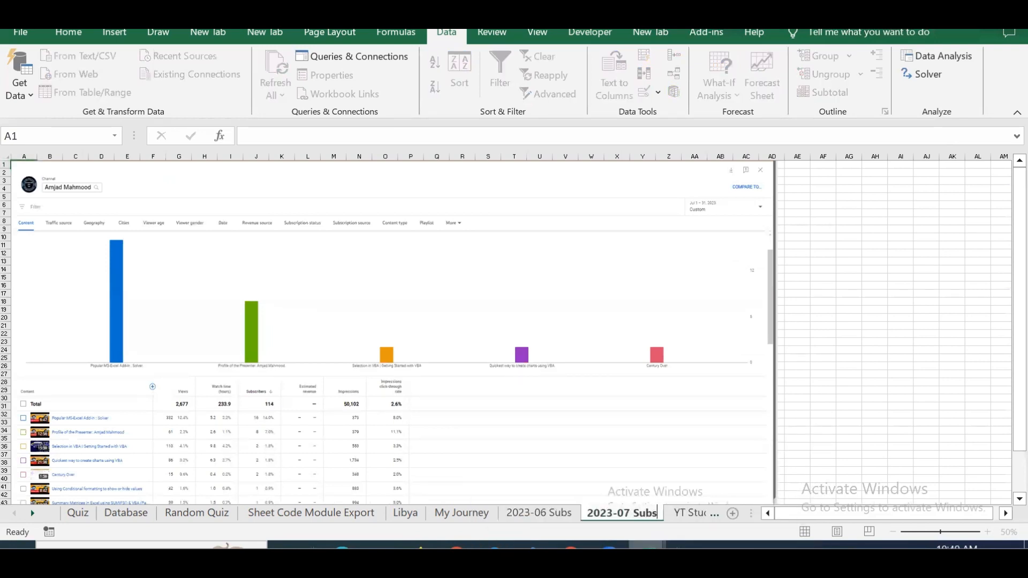
{"action": "key", "text": "Return"}
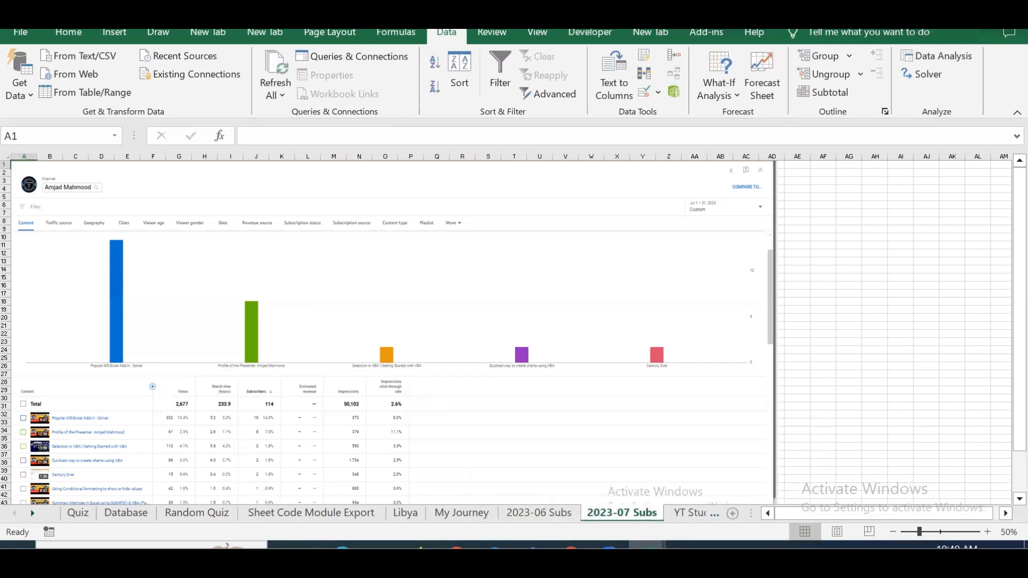
- Unhide the 2023-08 sheet and rename it as 2023-08 Subs
{"action": "right_click", "coordinate": [612, 518]}
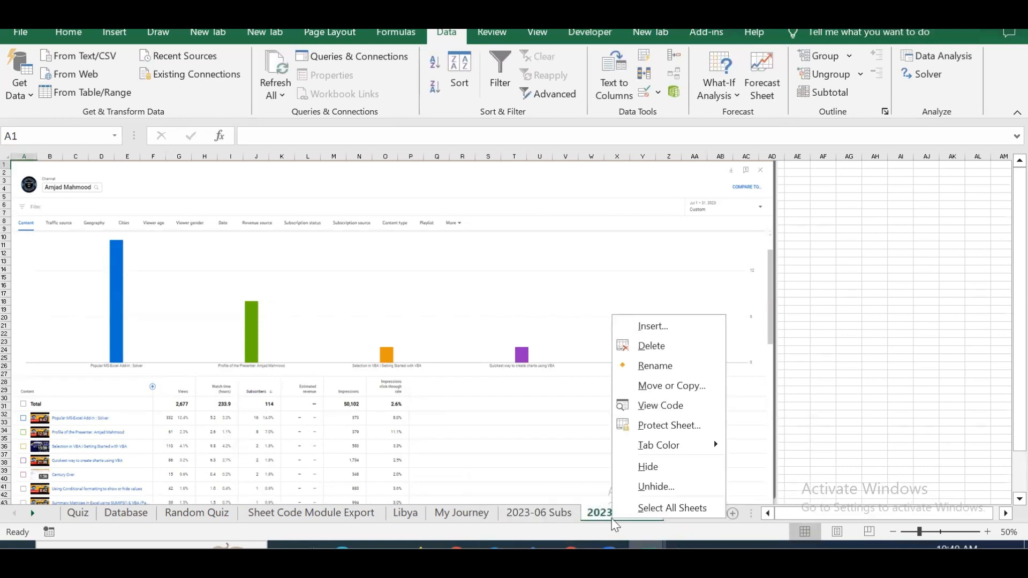
{"action": "left_click", "coordinate": [669, 492]}
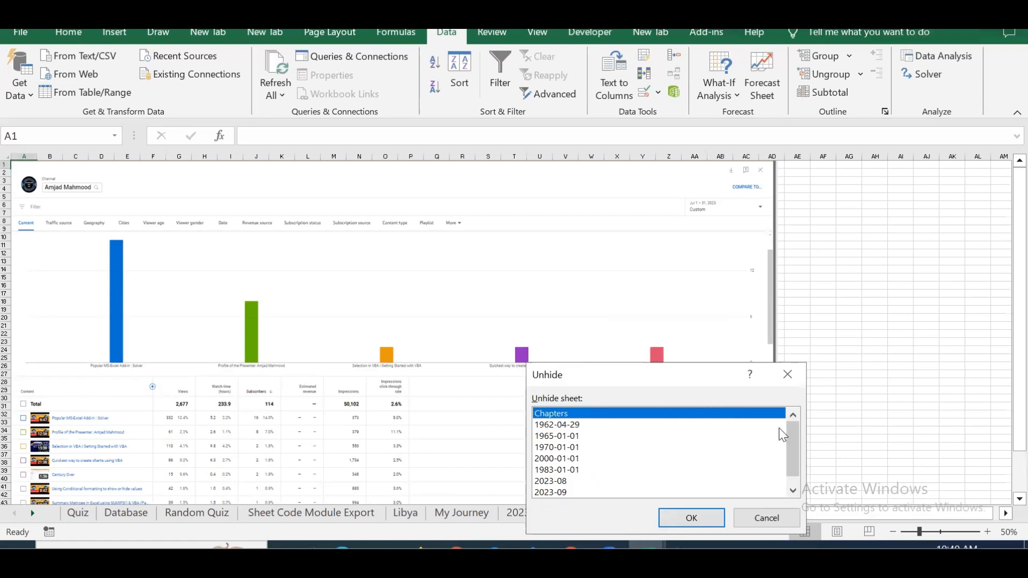
{"action": "scroll", "coordinate": [780, 428], "scroll_direction": "down", "scroll_amount": 1}
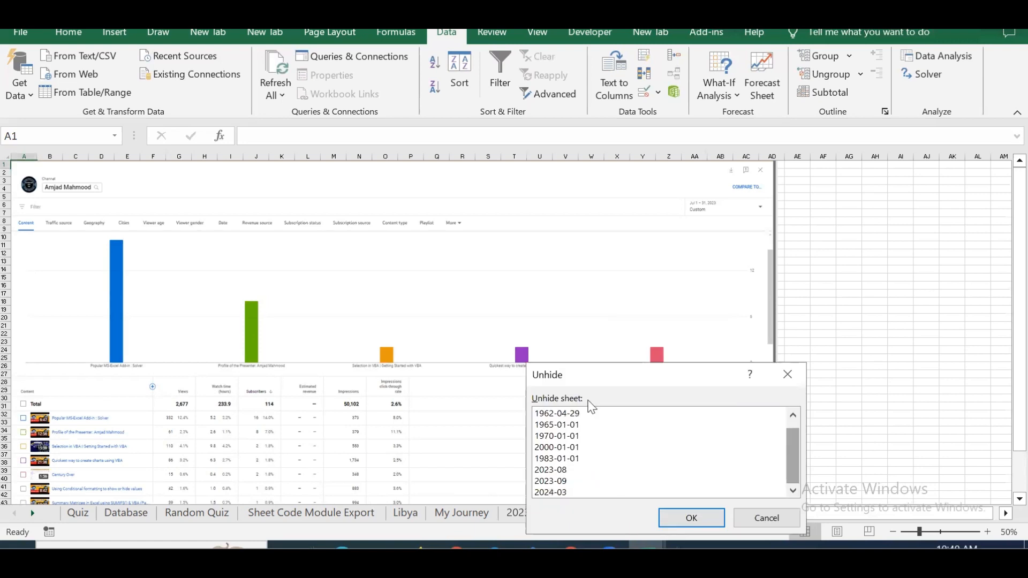
{"action": "left_click_drag", "start_coordinate": [599, 375], "coordinate": [389, 231]}
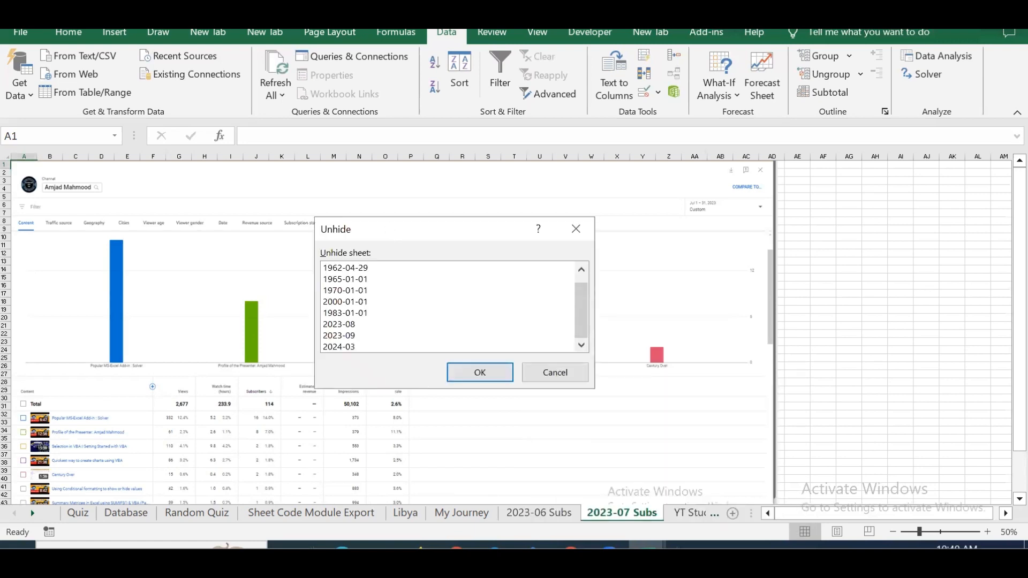
{"action": "left_click", "coordinate": [341, 325]}
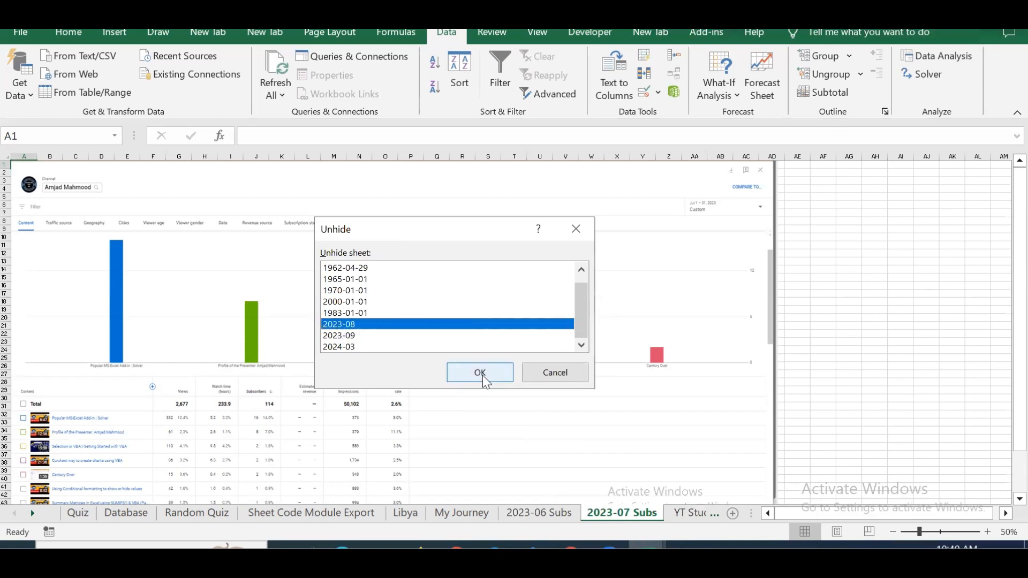
{"action": "left_click", "coordinate": [481, 373]}
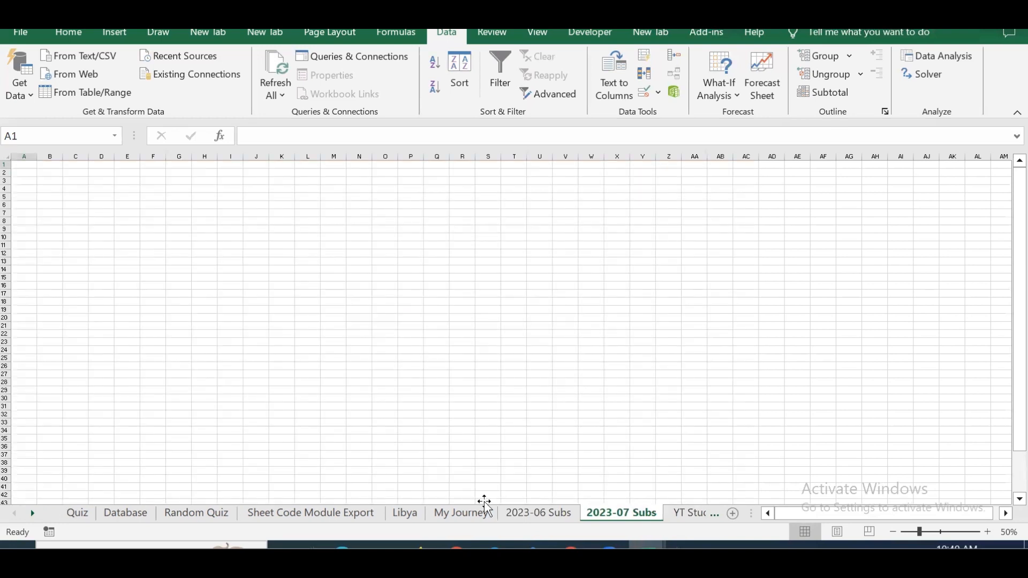
{"action": "left_click", "coordinate": [677, 513]}
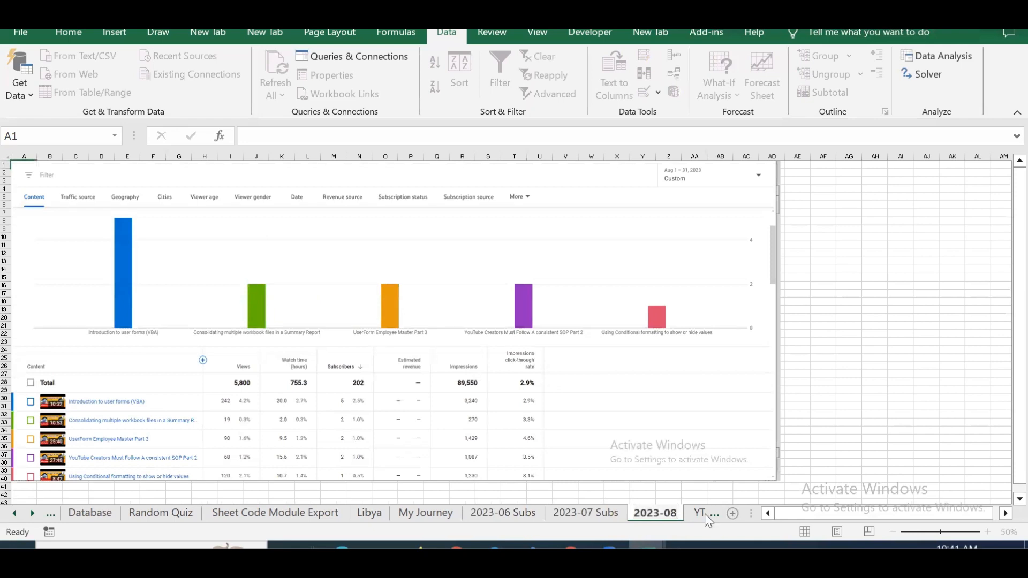
{"action": "type", "text": "Subs"}
{"action": "key", "text": "Return"}
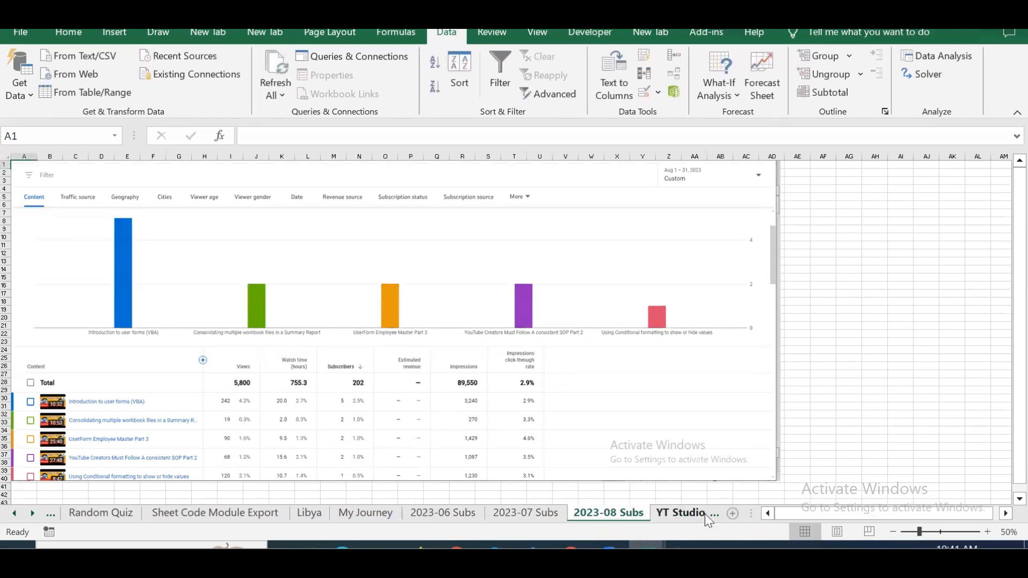
- Unhide the 2023-09 sheet
{"action": "right_click", "coordinate": [608, 516]}
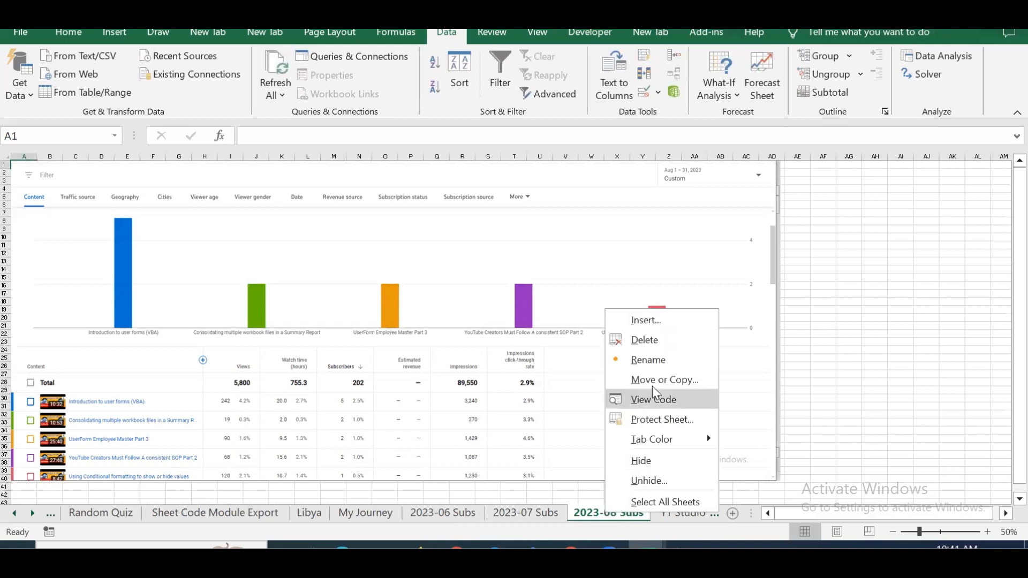
{"action": "left_click", "coordinate": [661, 482]}
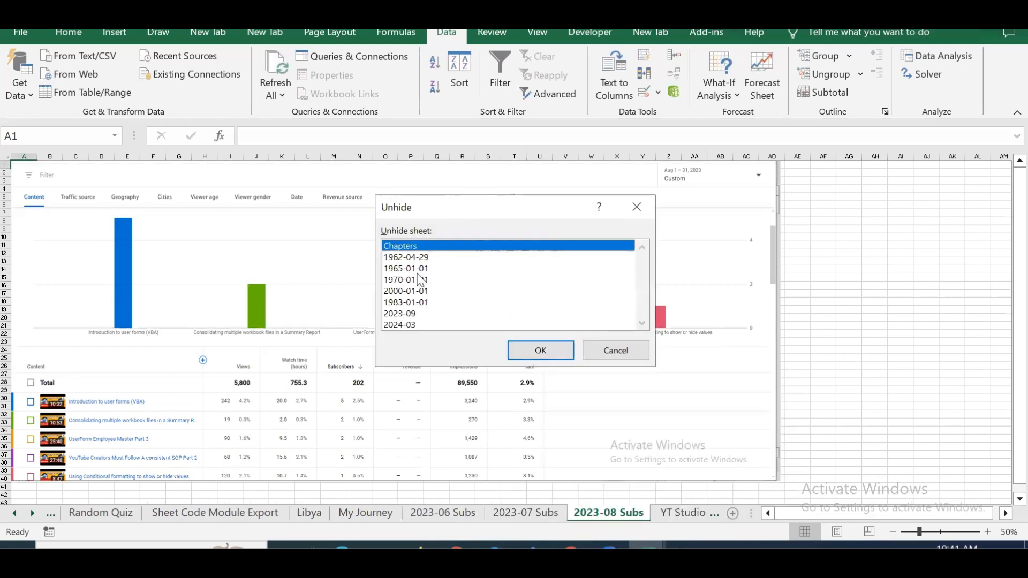
{"action": "left_click", "coordinate": [401, 314]}
{"action": "left_click", "coordinate": [539, 348]}
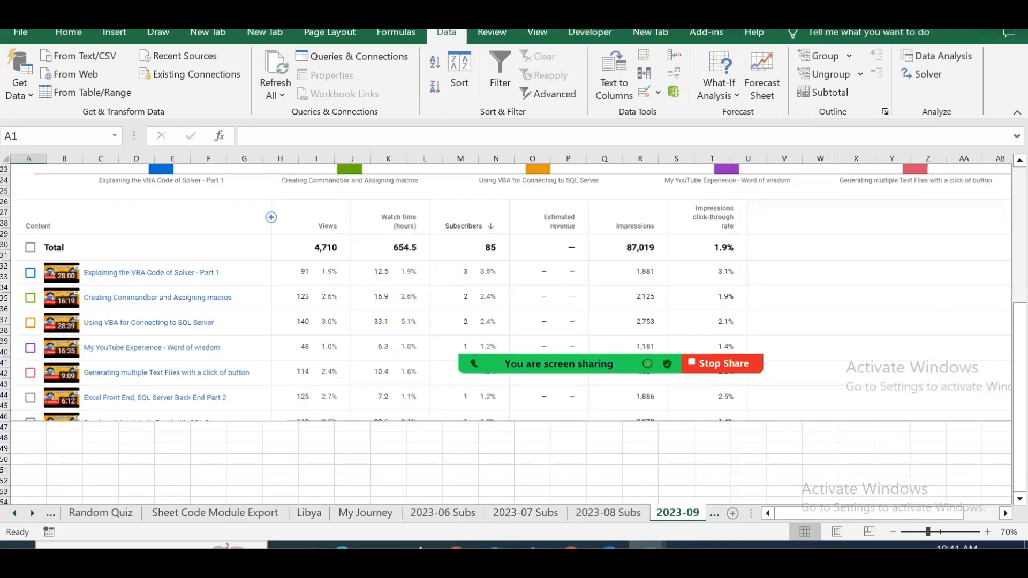
- Rename the 2023-09 sheet as 2023-09 Subs and hide it
{"action": "double_click", "coordinate": [689, 512]}
{"action": "left_click", "coordinate": [699, 513]}
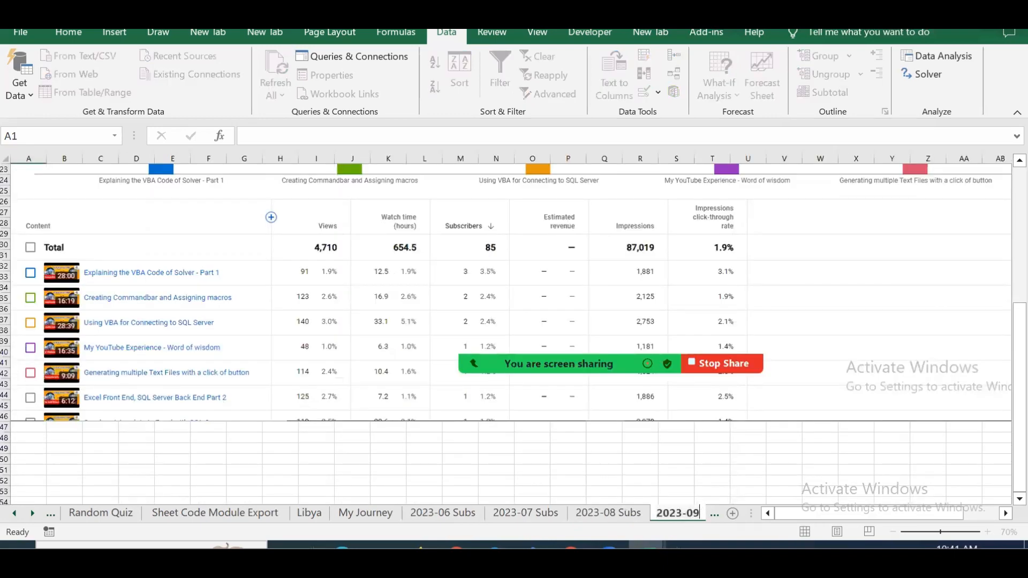
{"action": "type", "text": "Subs"}
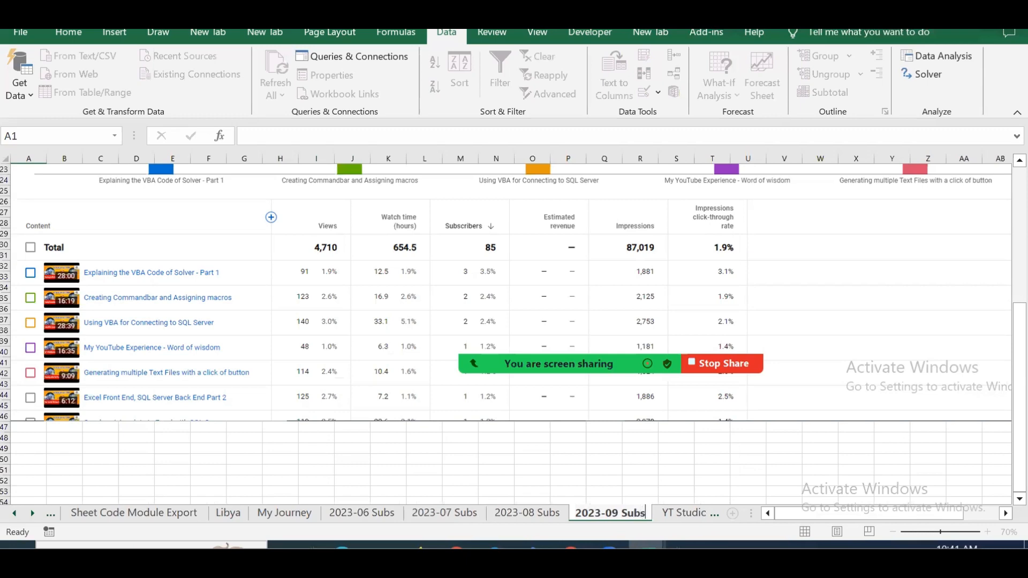
{"action": "key", "text": "Return"}
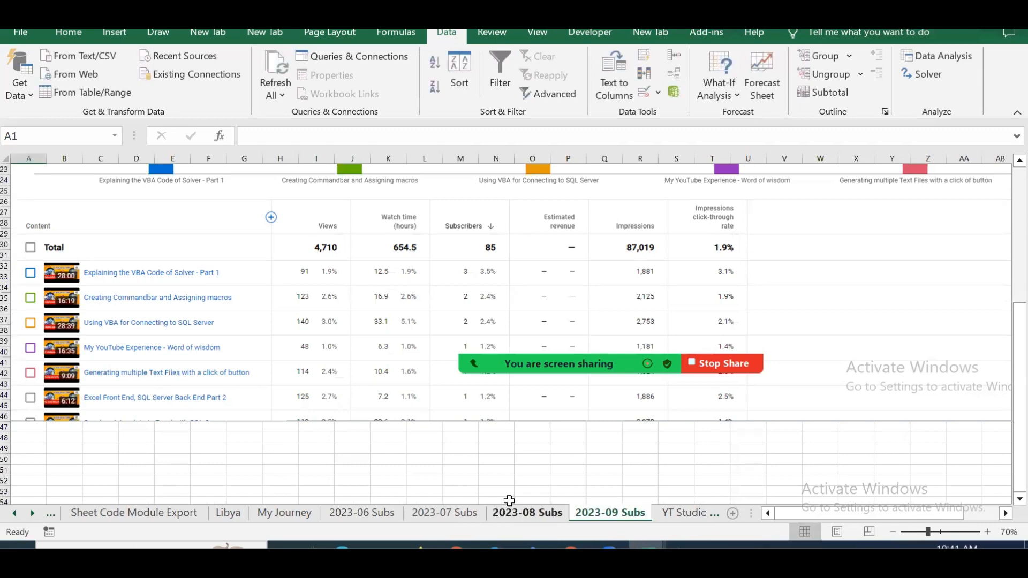
{"action": "right_click", "coordinate": [601, 516]}
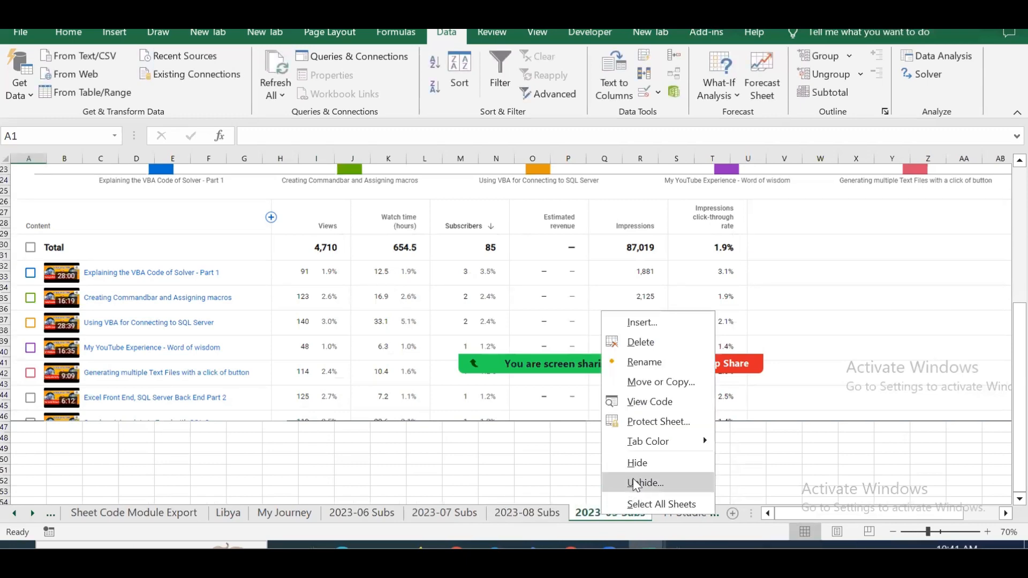
{"action": "left_click", "coordinate": [636, 463]}
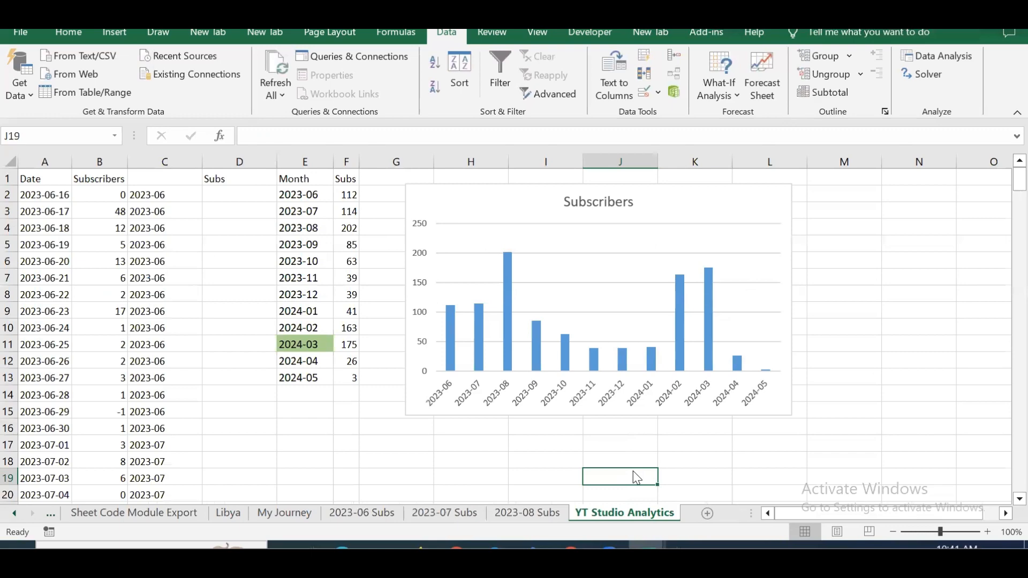
- Unhide the 2024-03 sheet and rename it as 2024-03 Subs
{"action": "left_click", "coordinate": [543, 514]}
{"action": "right_click", "coordinate": [543, 515]}
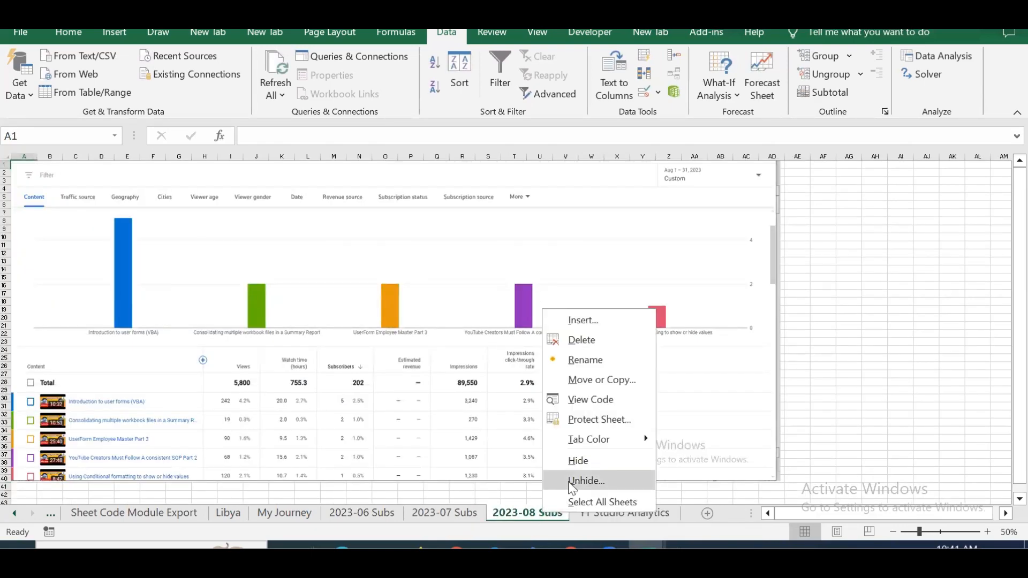
{"action": "left_click", "coordinate": [585, 481]}
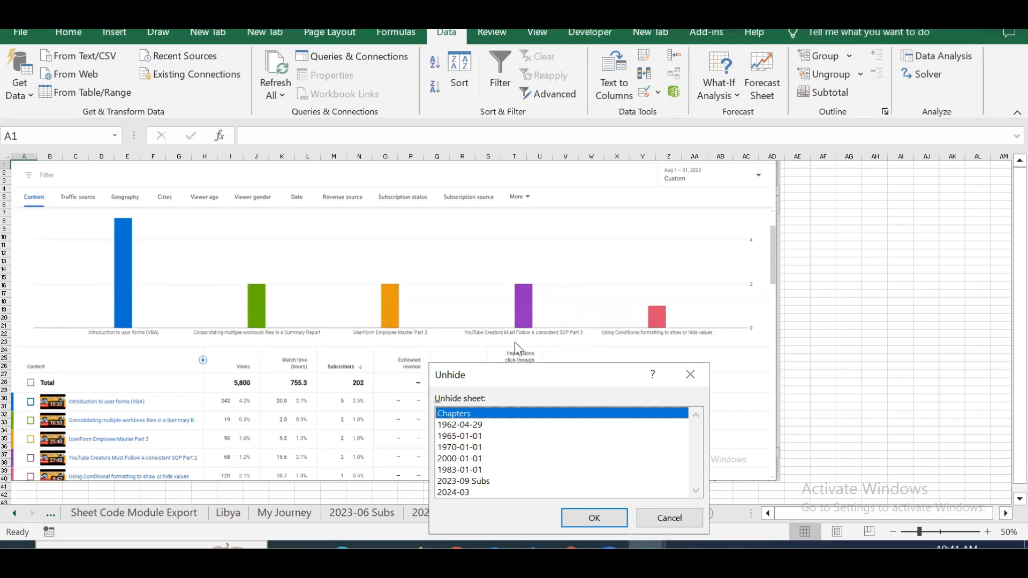
{"action": "left_click_drag", "start_coordinate": [460, 373], "coordinate": [419, 244]}
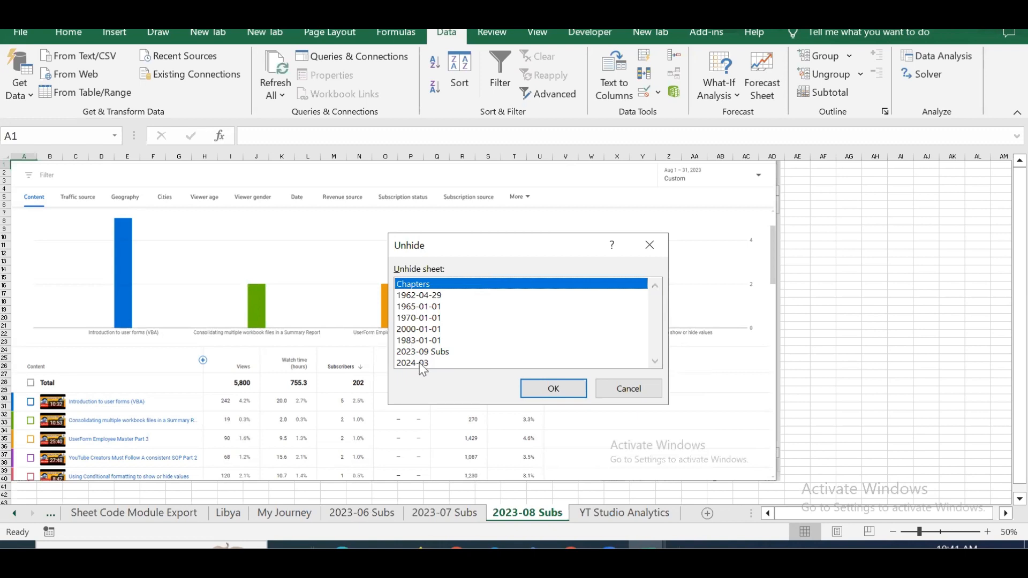
{"action": "left_click", "coordinate": [422, 364]}
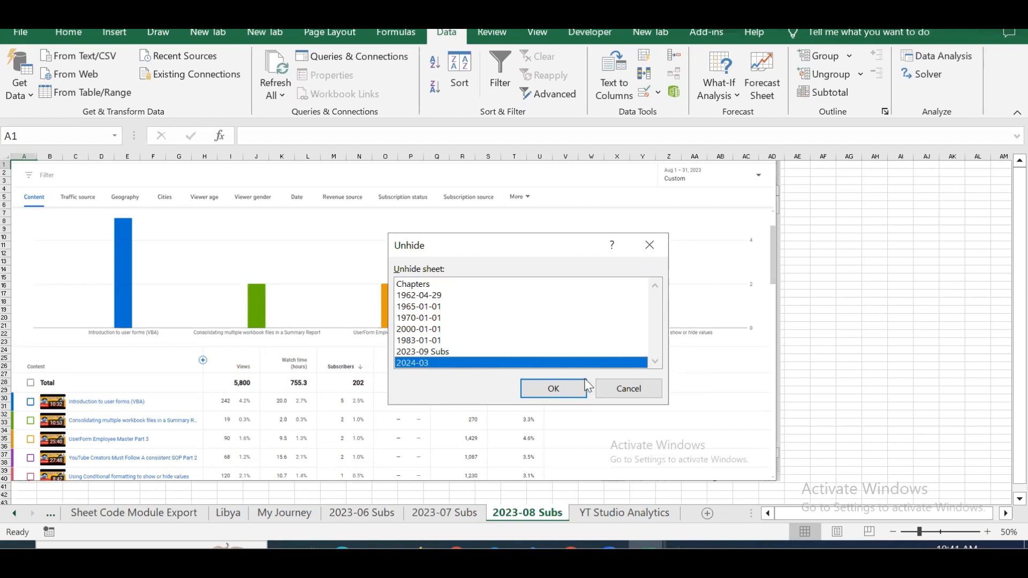
{"action": "left_click", "coordinate": [553, 388]}
{"action": "double_click", "coordinate": [560, 513]}
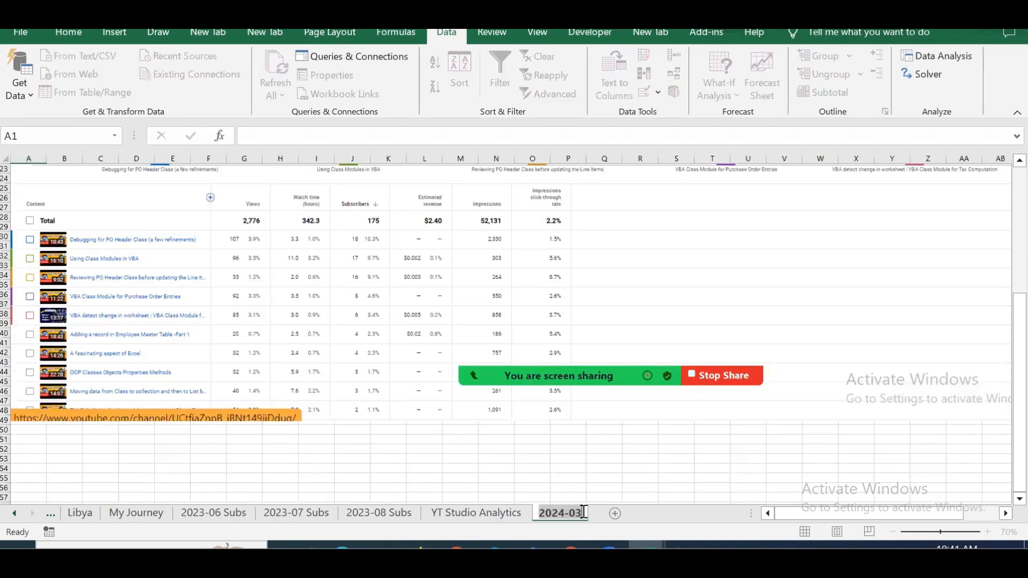
{"action": "type", "text": "Subs"}
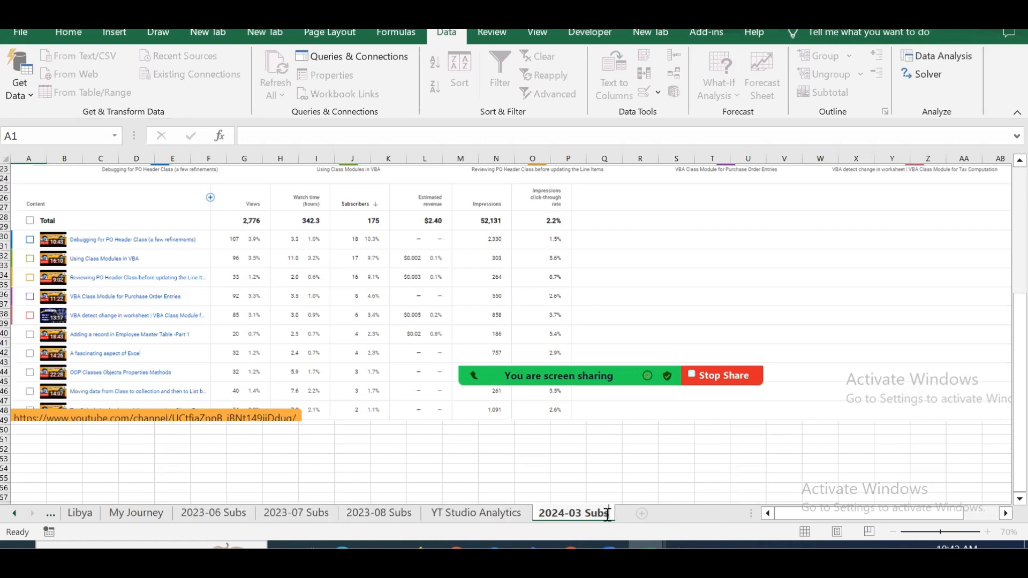
{"action": "key", "text": "Return"}
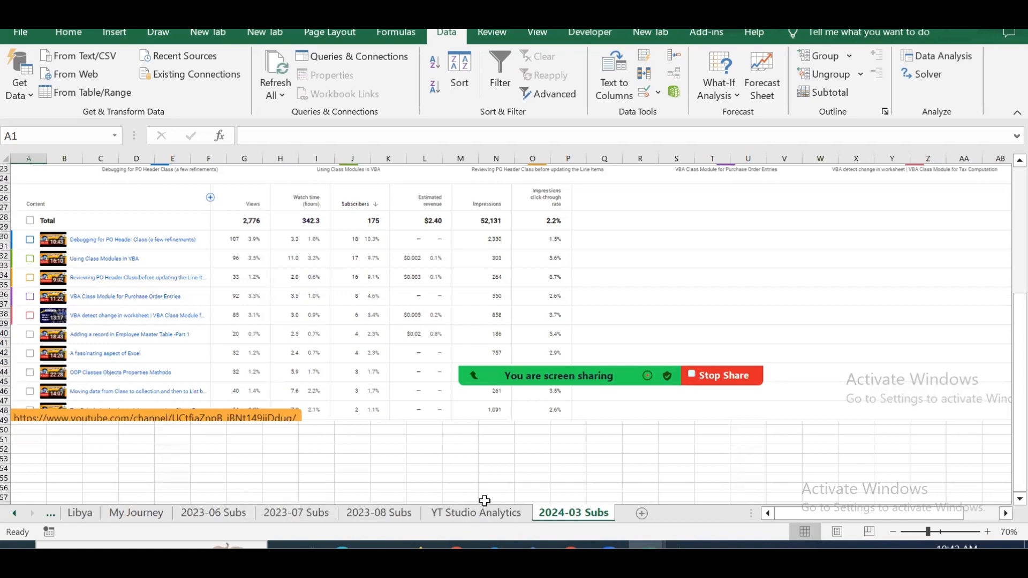
- Open the code of the YT Studio Analytics sheet and locate the shx assignment in Worksheet_Activate
{"action": "left_click", "coordinate": [473, 515]}
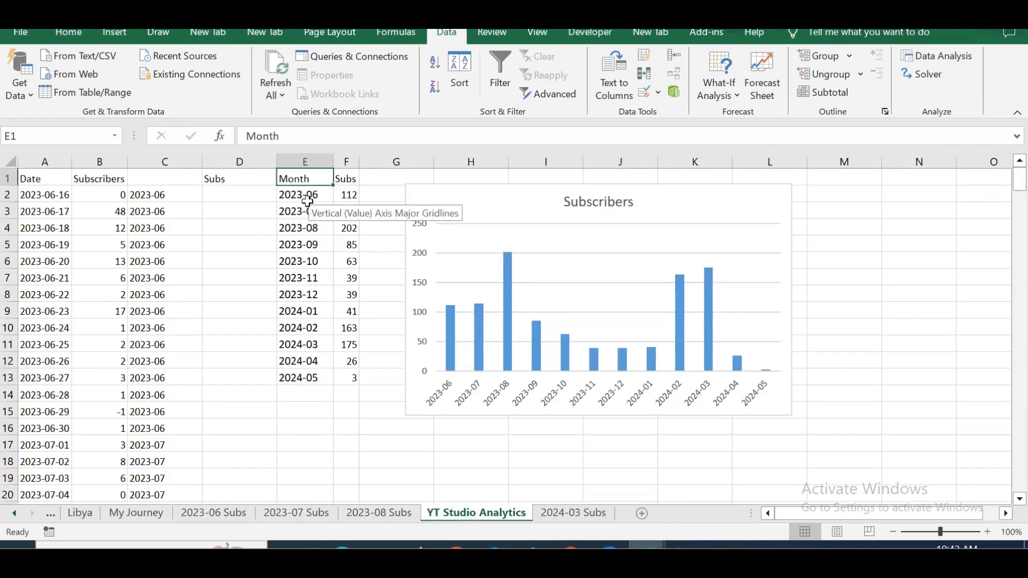
{"action": "right_click", "coordinate": [457, 511]}
{"action": "left_click", "coordinate": [504, 398]}
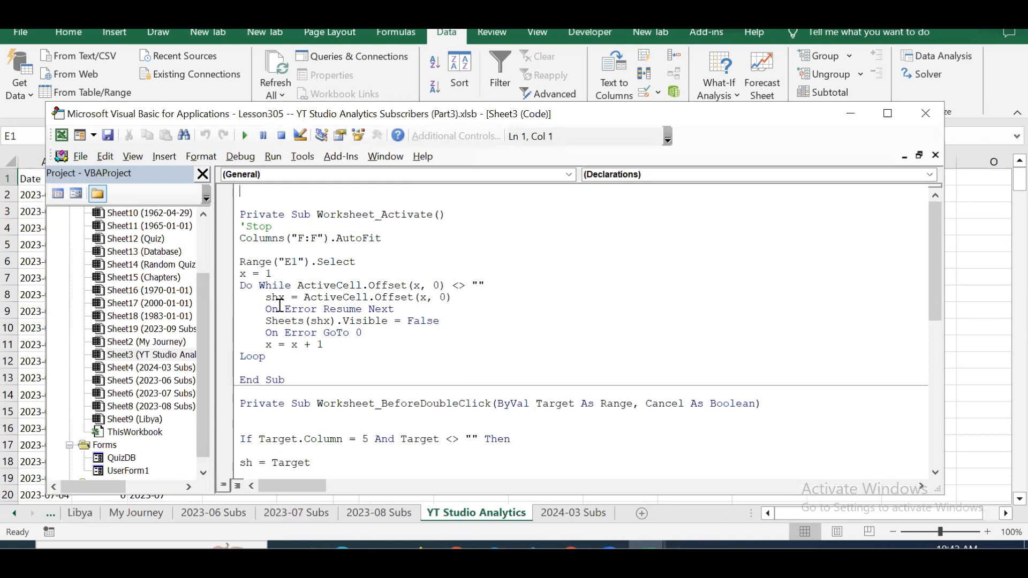
{"action": "left_click_drag", "start_coordinate": [316, 215], "coordinate": [433, 216]}
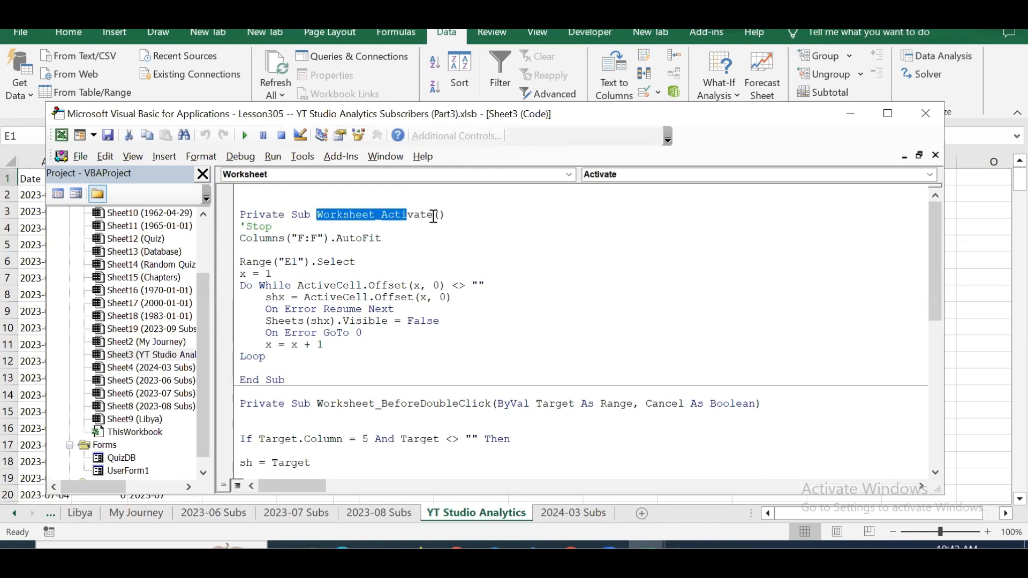
{"action": "left_click_drag", "start_coordinate": [267, 296], "coordinate": [506, 298]}
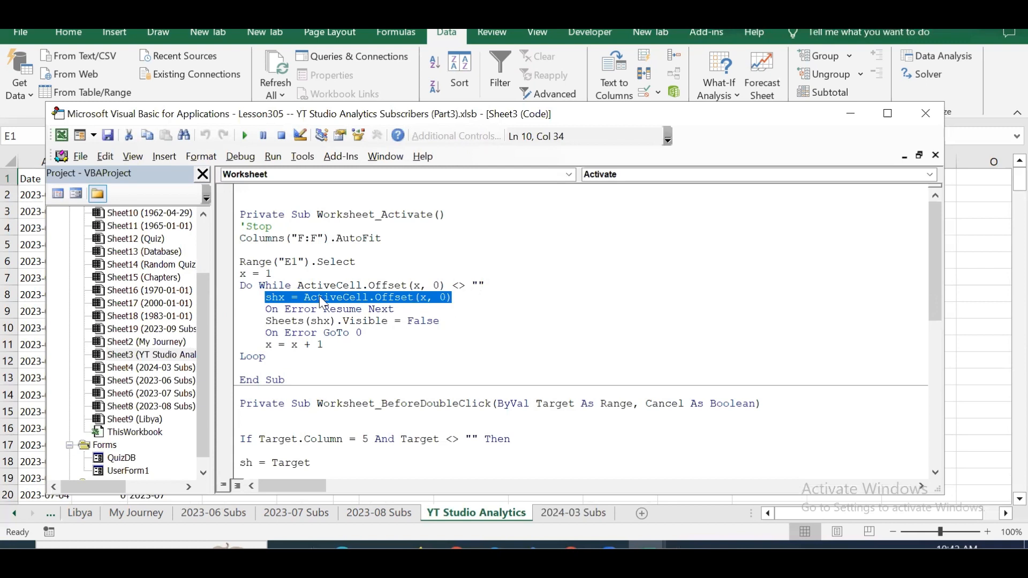
- Append & Range("E1") to the shx assignment in the Worksheet_Activate loop
{"action": "left_click", "coordinate": [454, 297]}
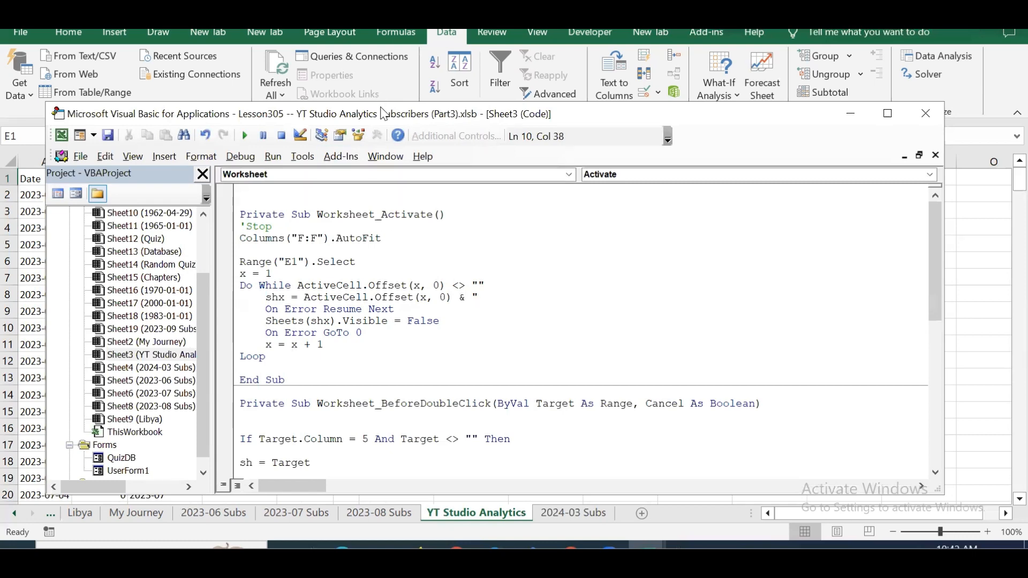
{"action": "left_click_drag", "start_coordinate": [382, 117], "coordinate": [670, 156]}
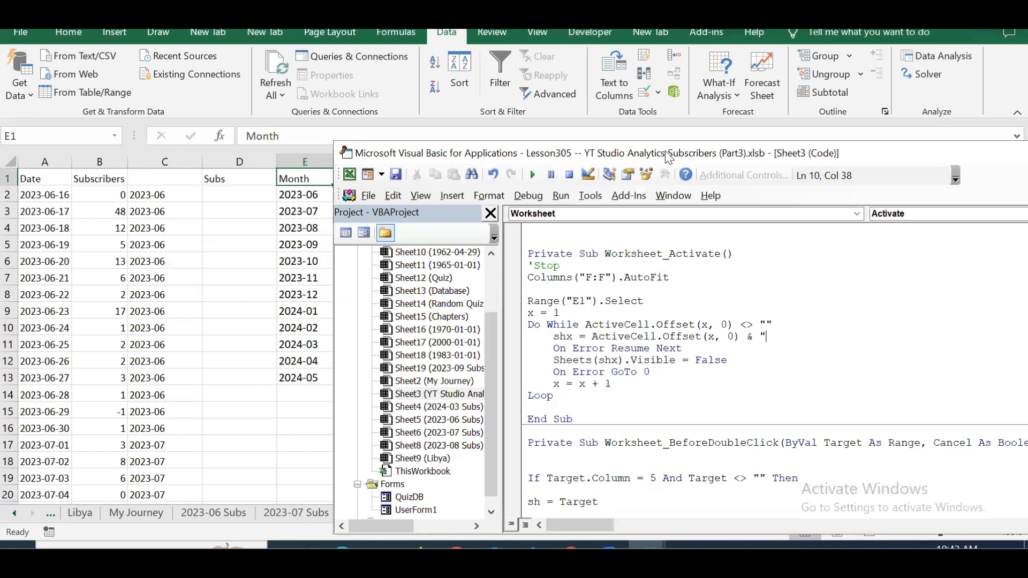
{"action": "key", "text": "BackSpace"}
{"action": "type", "text": "Range"}
{"action": "key", "text": "BackSpace"}
{"action": "type", "text": "("}
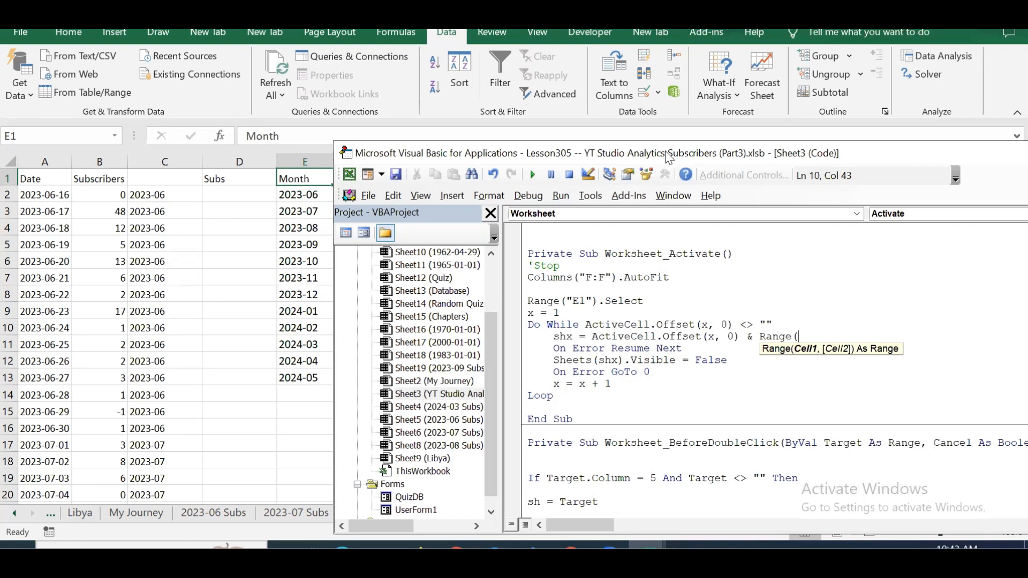
{"action": "type", "text": ":"}
{"action": "type", "text": "E1\""}
{"action": "type", "text": ")"}
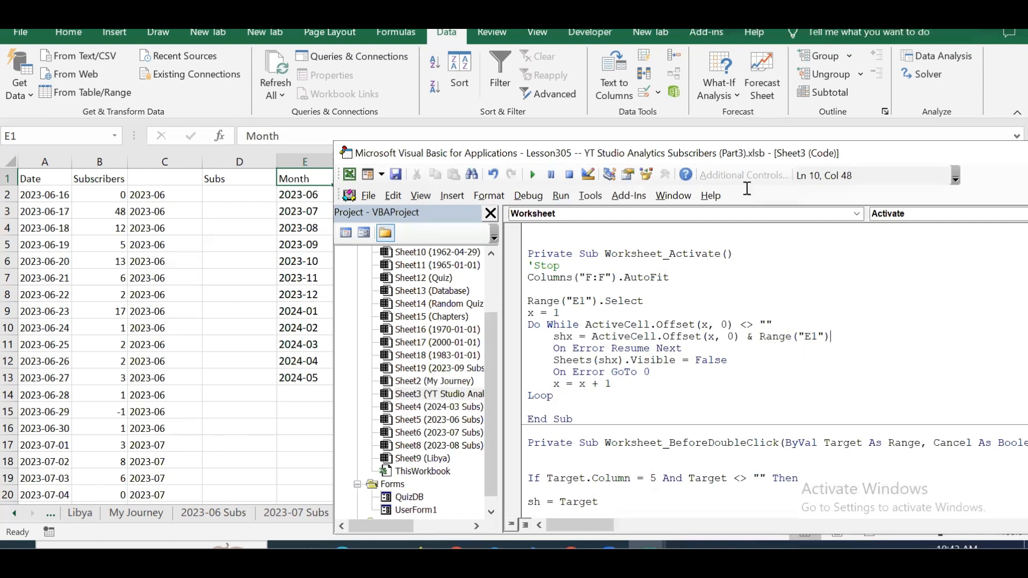
{"action": "left_click", "coordinate": [714, 350]}
- Close the code editor and test Worksheet_Activate by switching to the 2023-08 Subs sheet and back to YT Studio Analytics
{"action": "left_click_drag", "start_coordinate": [790, 154], "coordinate": [532, 90]}
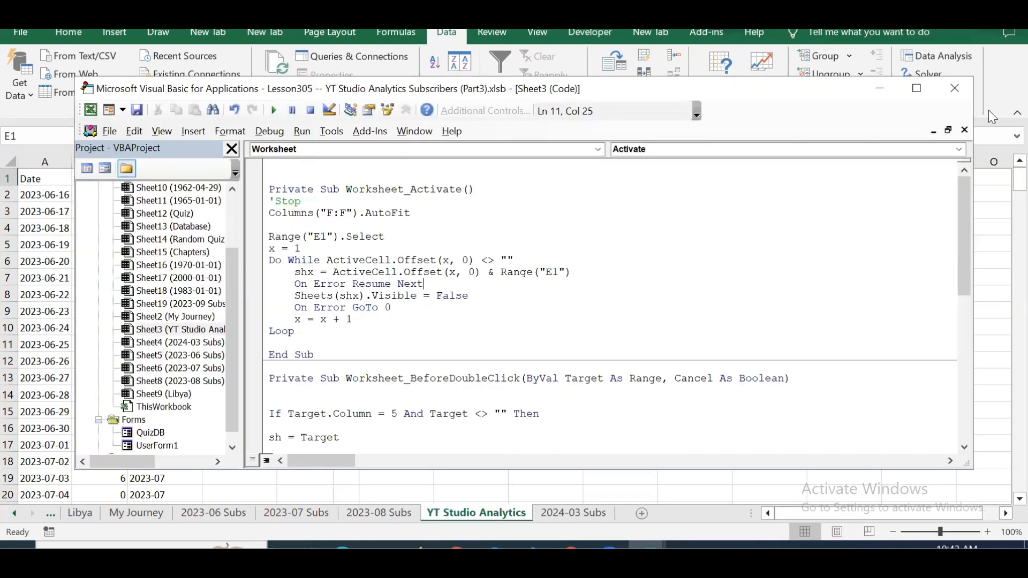
{"action": "left_click", "coordinate": [956, 90]}
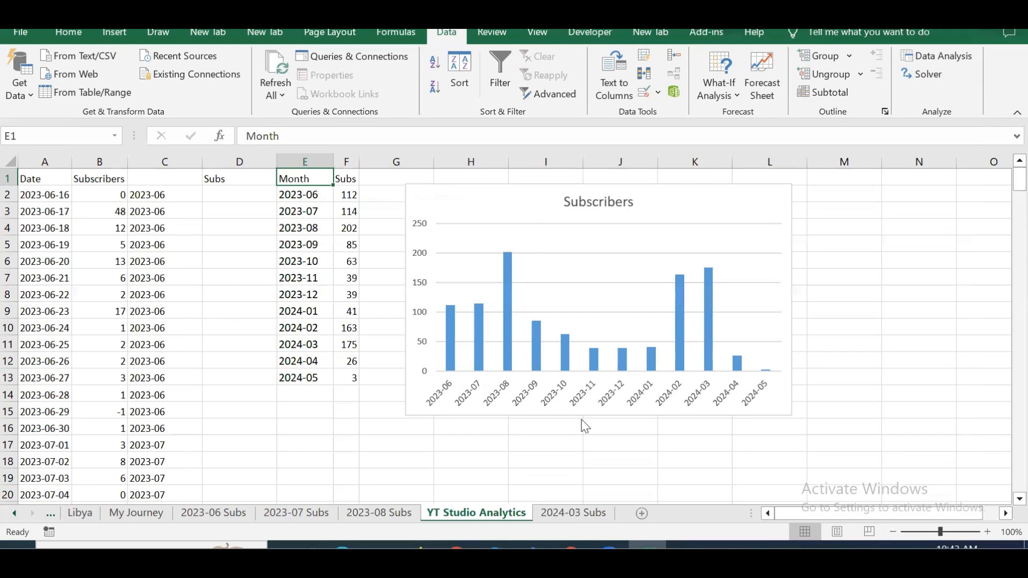
{"action": "left_click", "coordinate": [375, 513]}
{"action": "left_click", "coordinate": [474, 513]}
- Reopen the YT Studio Analytics sheet code and change the appended reference in the shx assignment to Range("D1")
{"action": "right_click", "coordinate": [447, 515]}
{"action": "left_click", "coordinate": [494, 403]}
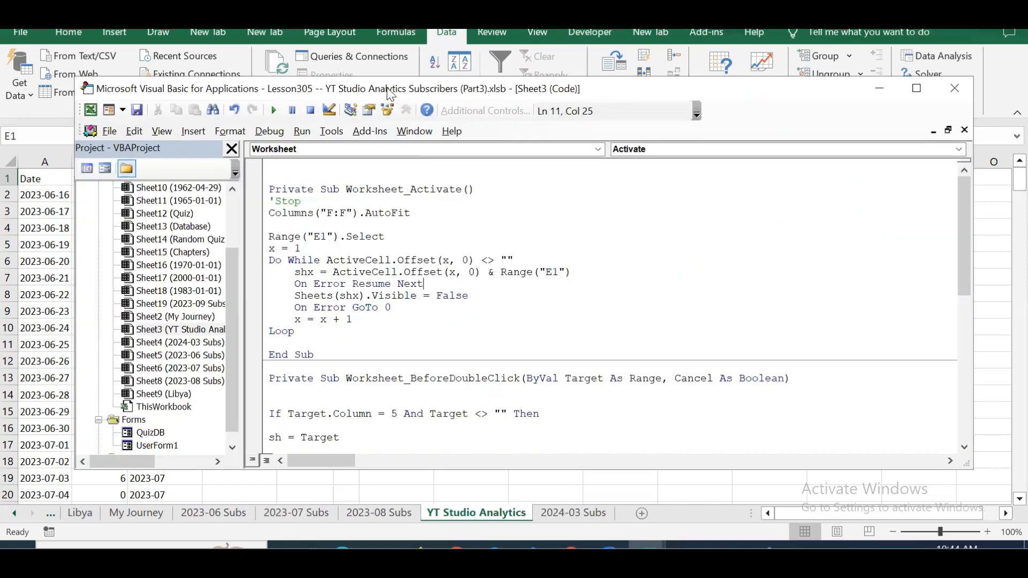
{"action": "left_click_drag", "start_coordinate": [391, 93], "coordinate": [375, 220]}
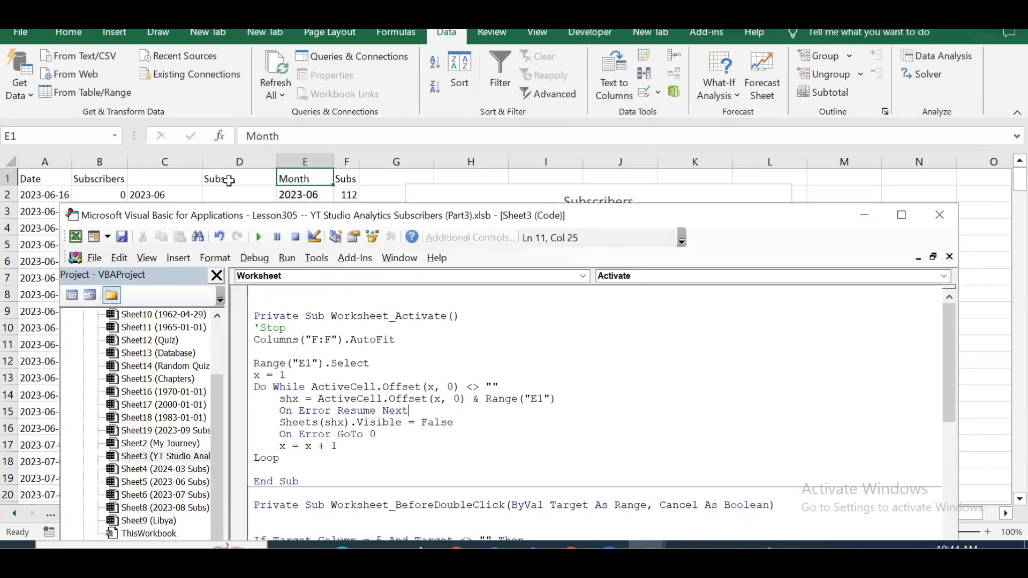
{"action": "left_click_drag", "start_coordinate": [538, 399], "coordinate": [531, 400]}
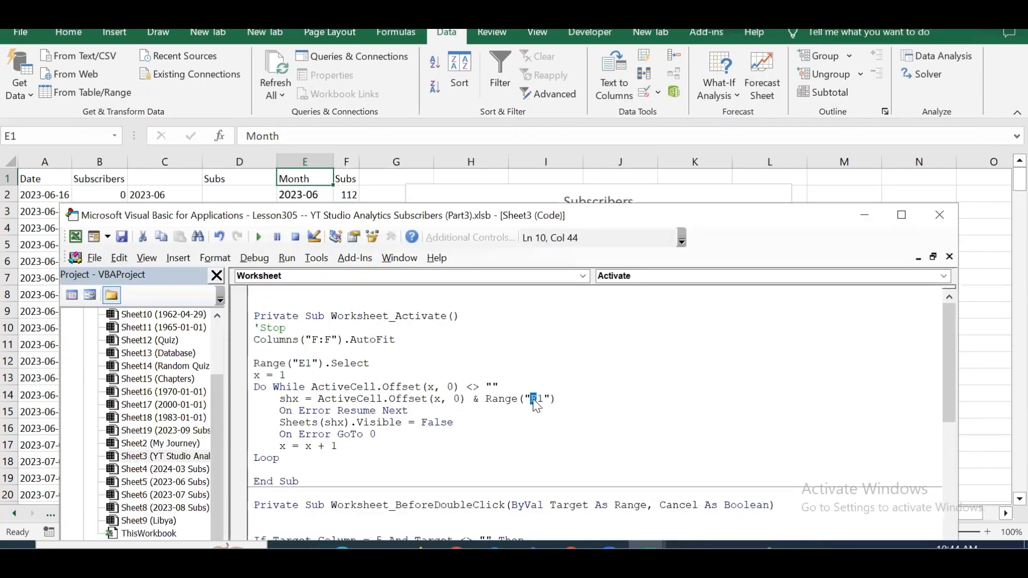
{"action": "type", "text": "D"}
{"action": "left_click_drag", "start_coordinate": [613, 363], "coordinate": [254, 363]}
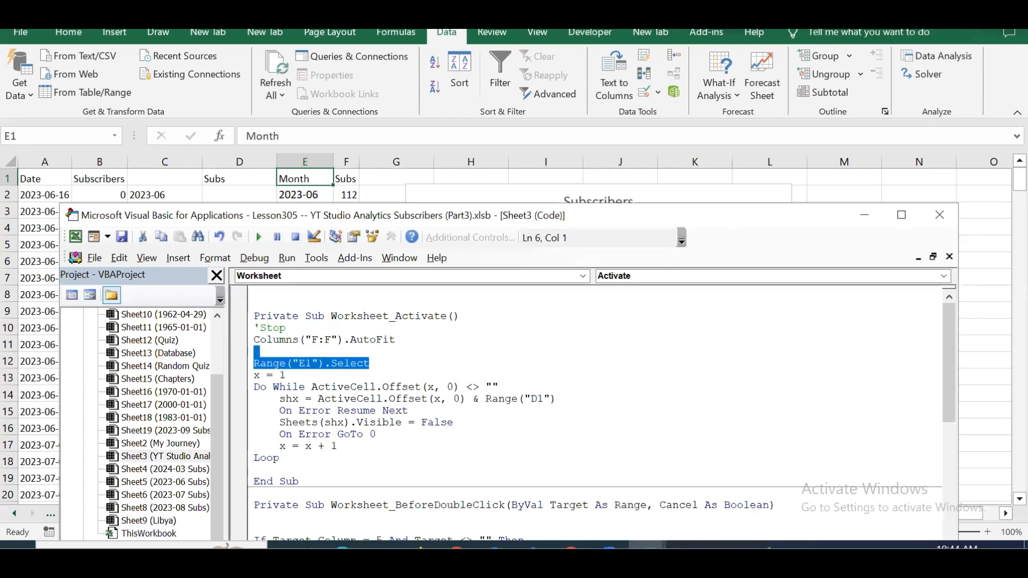
- Leave the code editor and retest sheet hiding by activating 2023-08 Subs and returning to YT Studio Analytics
{"action": "left_click", "coordinate": [940, 215]}
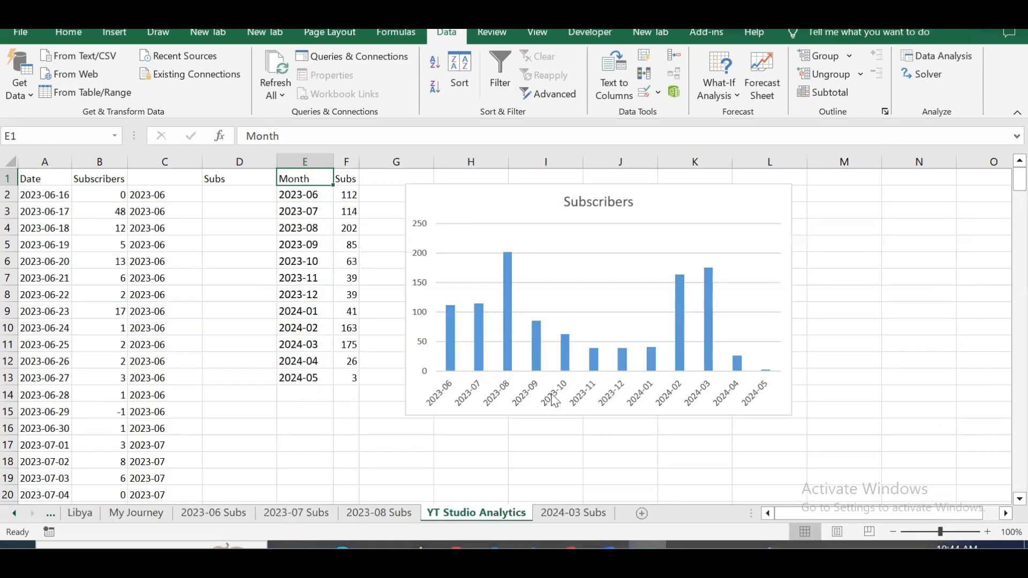
{"action": "left_click", "coordinate": [391, 515]}
{"action": "left_click", "coordinate": [449, 514]}
- Set a breakpoint on On Error Resume Next in Worksheet_Activate and trigger it by switching to 2023-08 Subs and back to YT Studio Analytics
{"action": "right_click", "coordinate": [447, 511]}
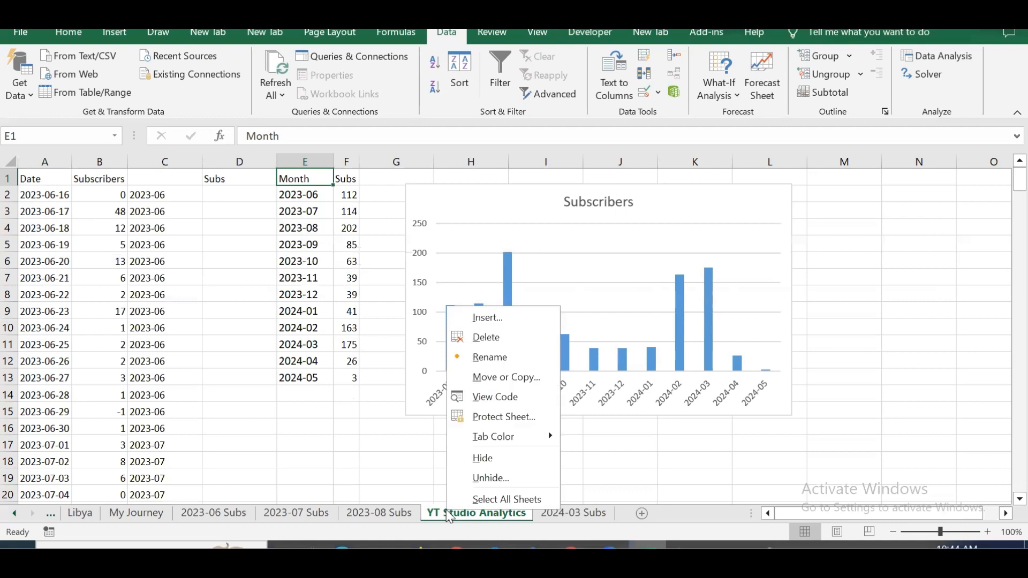
{"action": "left_click", "coordinate": [489, 399]}
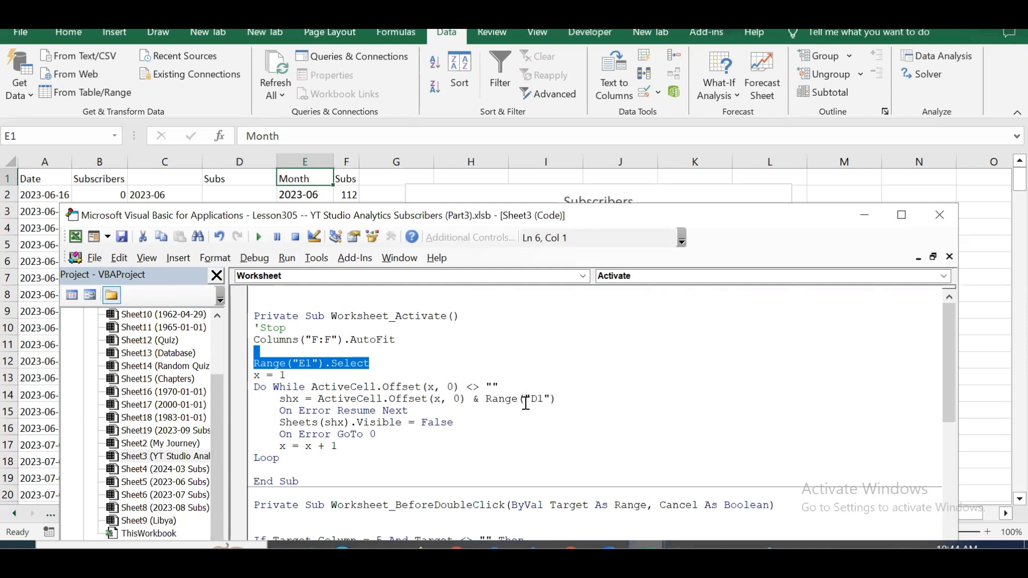
{"action": "left_click", "coordinate": [239, 411]}
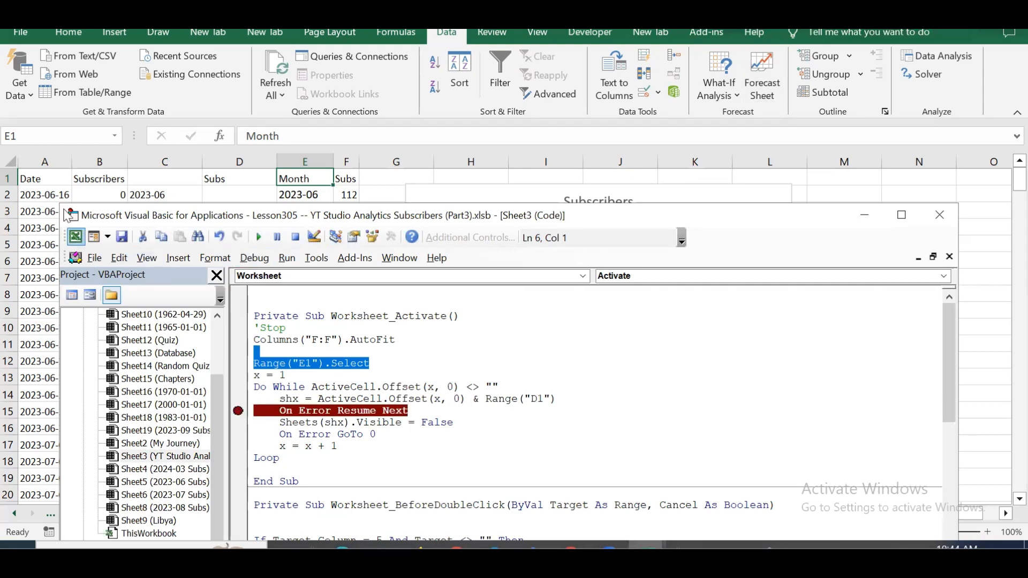
{"action": "left_click", "coordinate": [194, 183]}
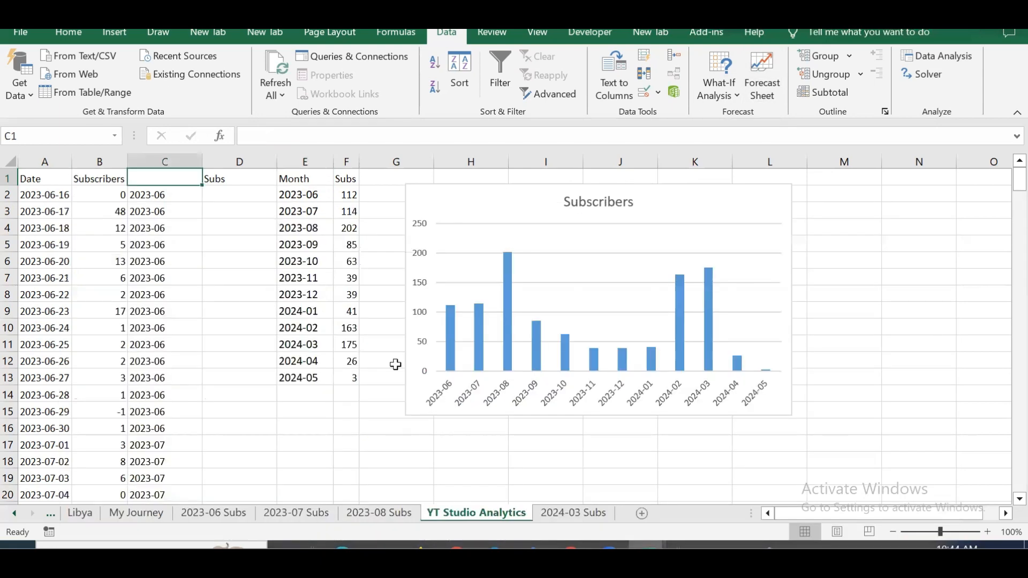
{"action": "left_click", "coordinate": [402, 514]}
{"action": "left_click", "coordinate": [450, 514]}
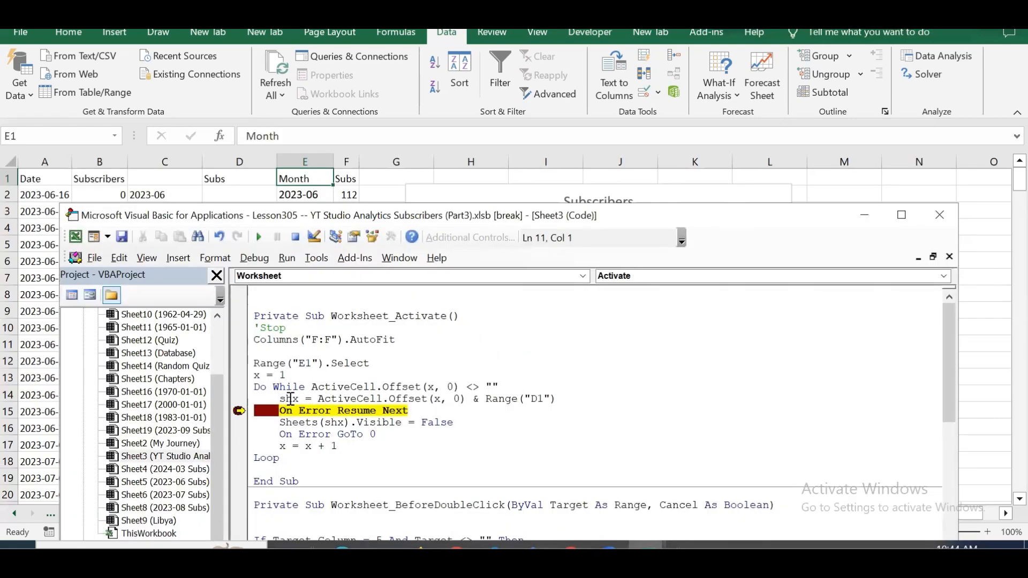
- In Worksheet_Activate's shx assignment, insert " " & before Range("D1") so a space separates month and metric
{"action": "mouse_move", "coordinate": [290, 398]}
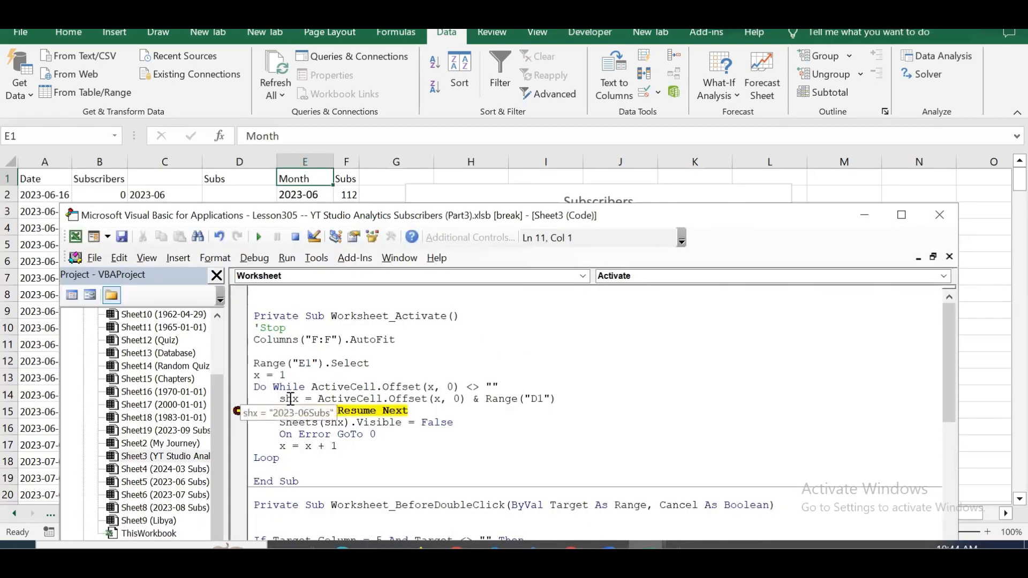
{"action": "left_click", "coordinate": [478, 397]}
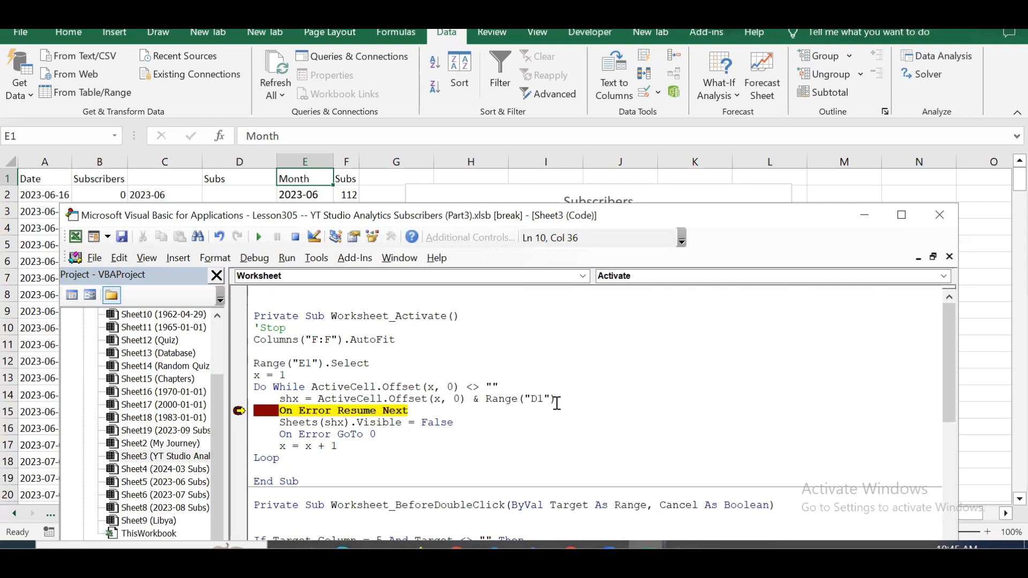
{"action": "type", "text": "\" \" &"}
{"action": "left_click", "coordinate": [574, 375]}
- Clear the breakpoint on On Error Resume Next, stop the paused macro and leave the code editor
{"action": "left_click_drag", "start_coordinate": [239, 411], "coordinate": [241, 386]}
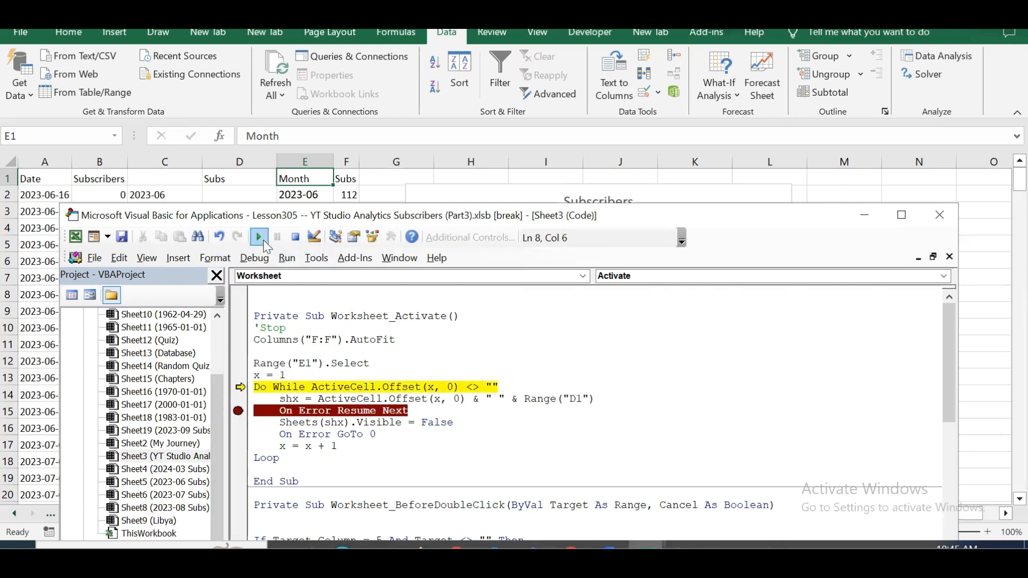
{"action": "left_click", "coordinate": [238, 411]}
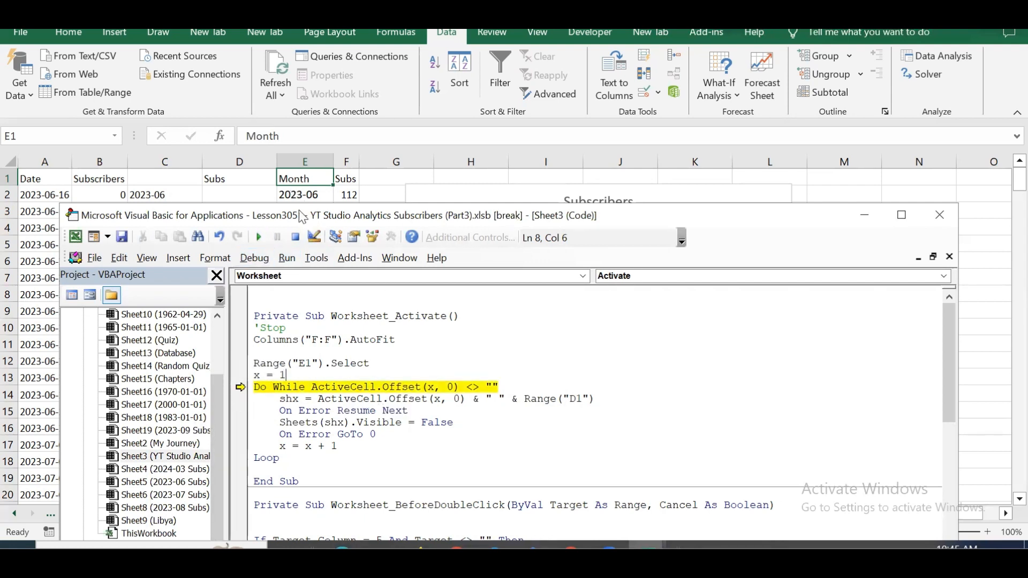
{"action": "left_click", "coordinate": [295, 237]}
{"action": "left_click", "coordinate": [940, 215]}
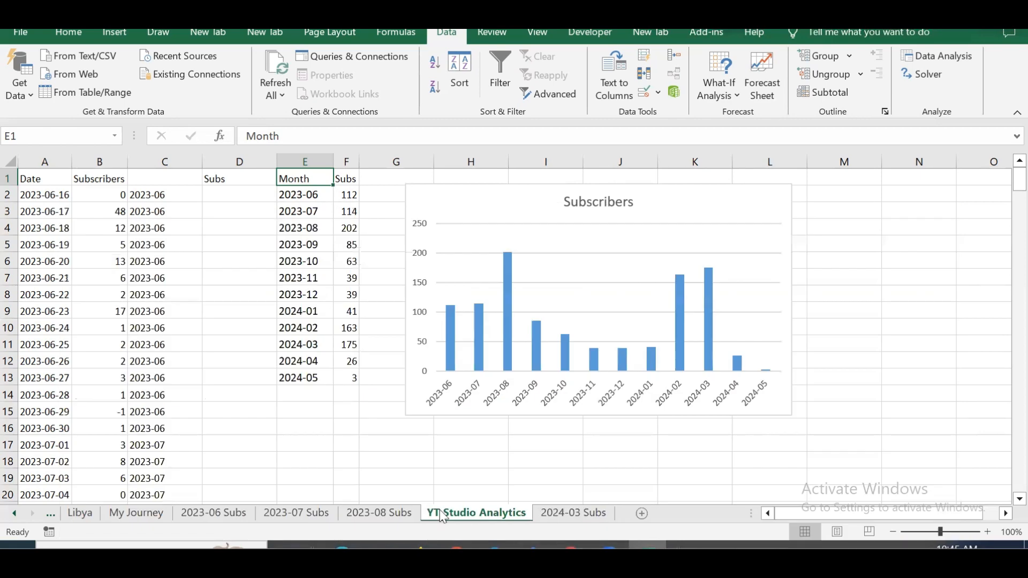
- Retest sheet hiding by activating 2023-08 Subs and returning to YT Studio Analytics, and widen column F there
{"action": "left_click", "coordinate": [369, 513]}
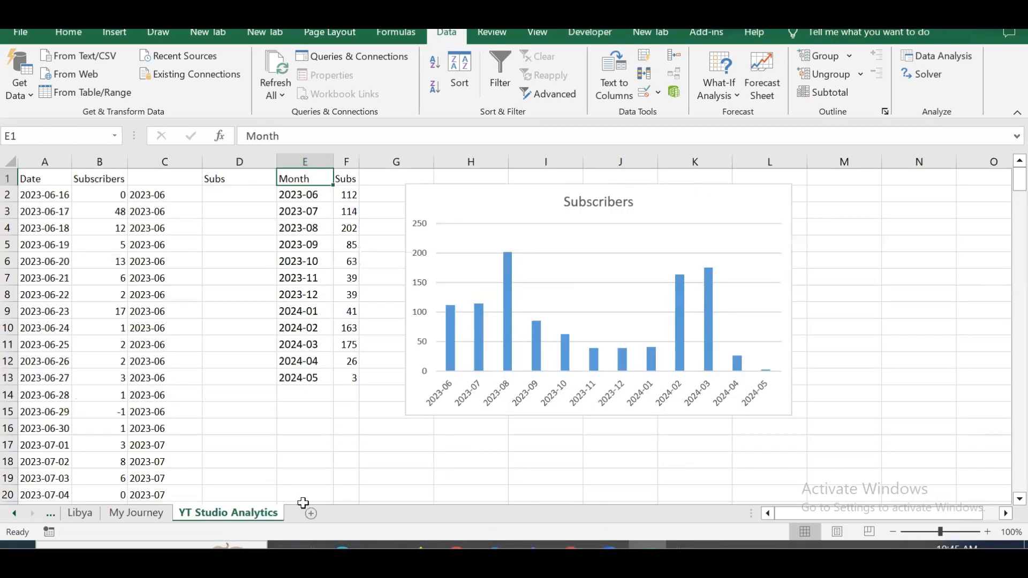
{"action": "left_click", "coordinate": [13, 514]}
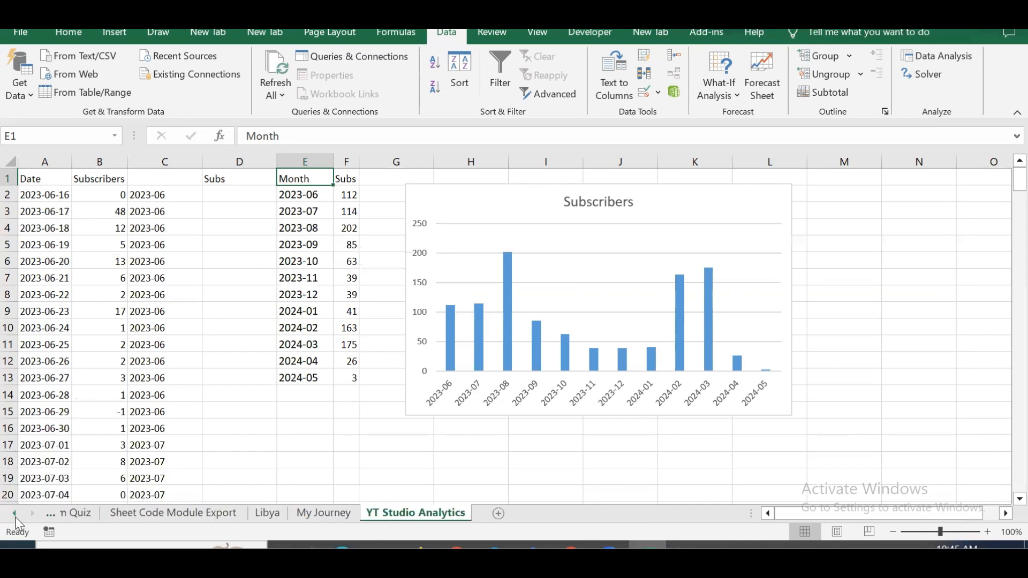
{"action": "left_click", "coordinate": [14, 514]}
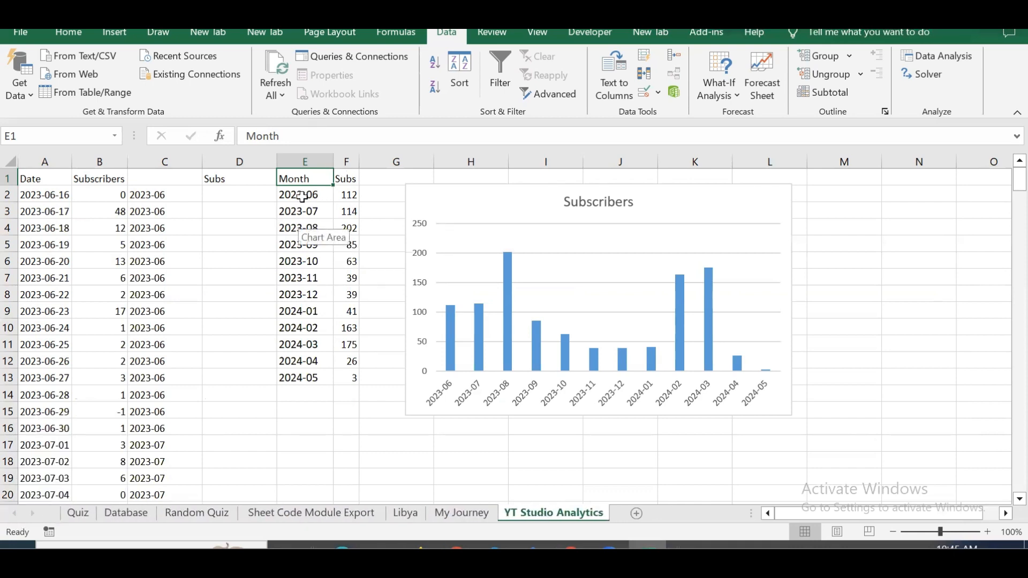
{"action": "left_click_drag", "start_coordinate": [360, 161], "coordinate": [397, 161]}
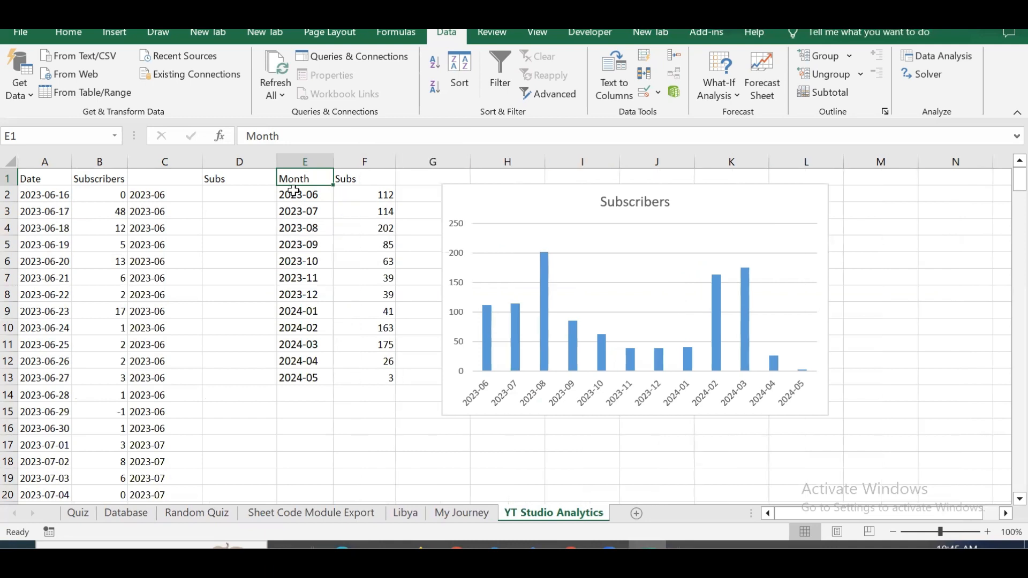
{"action": "left_click", "coordinate": [298, 198]}
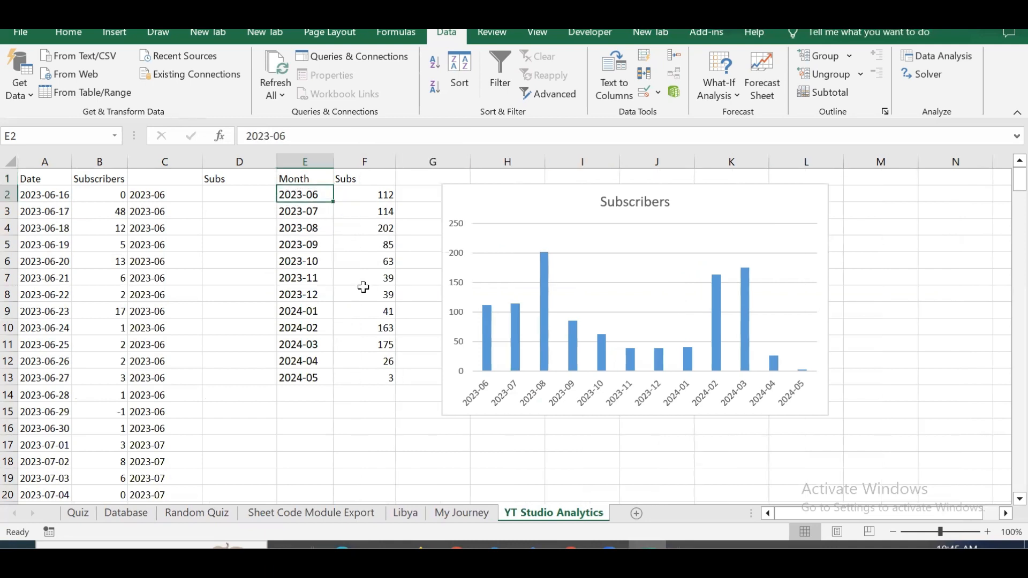
- Copy & " " & Range("D1") from Worksheet_Activate and append it to the shx assignment in Worksheet_BeforeDoubleClick
{"action": "key", "text": "alt+F11"}
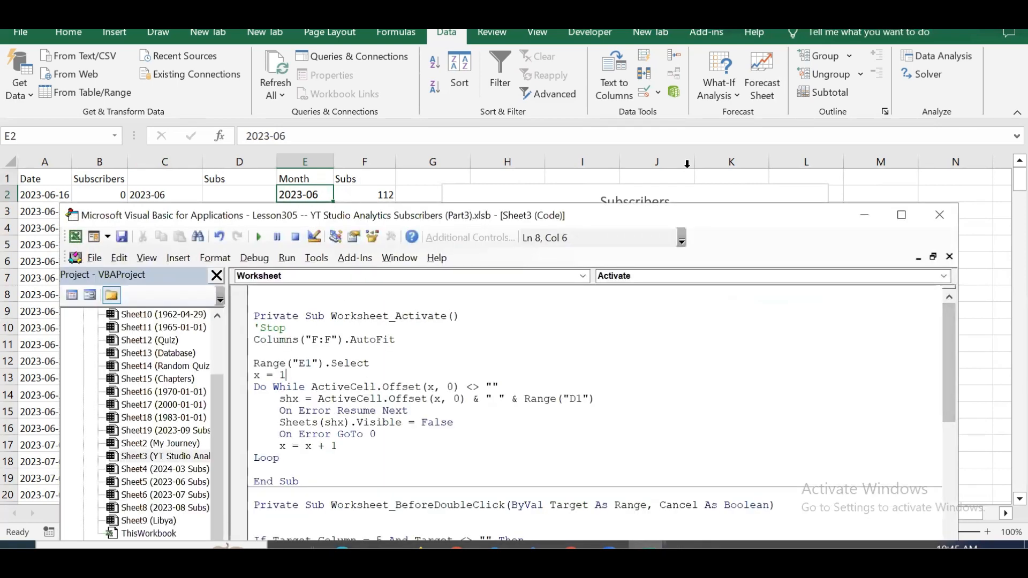
{"action": "left_click_drag", "start_coordinate": [658, 219], "coordinate": [648, 96]}
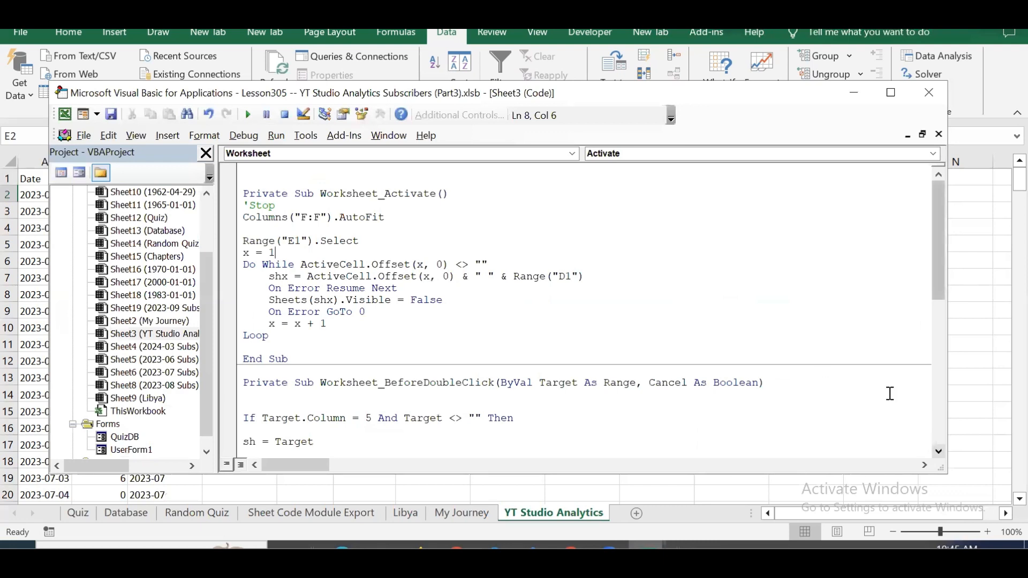
{"action": "scroll", "coordinate": [889, 390], "scroll_direction": "down", "scroll_amount": 3}
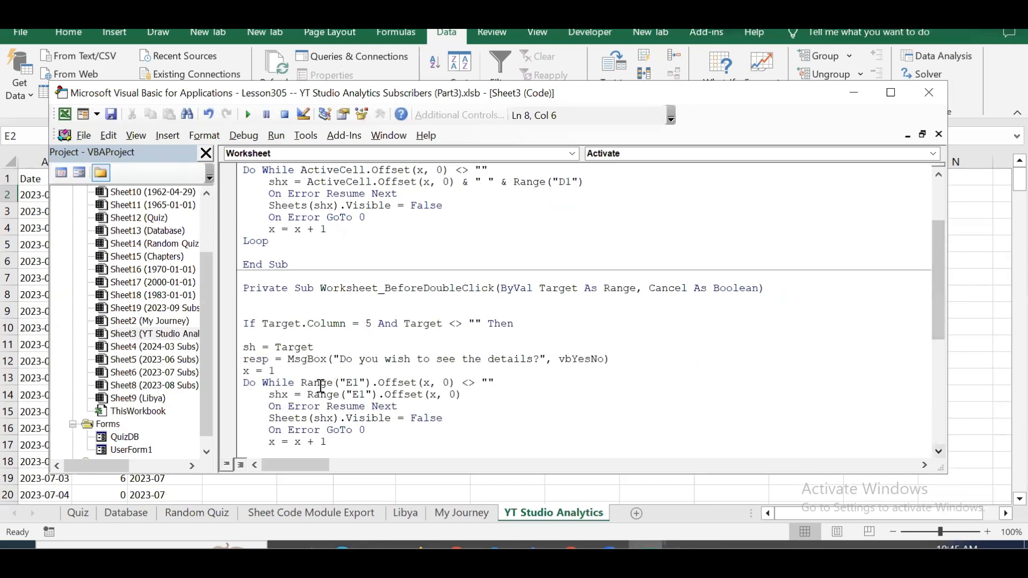
{"action": "left_click", "coordinate": [468, 396]}
{"action": "left_click_drag", "start_coordinate": [454, 182], "coordinate": [596, 180]}
{"action": "key", "text": "ctrl+c"}
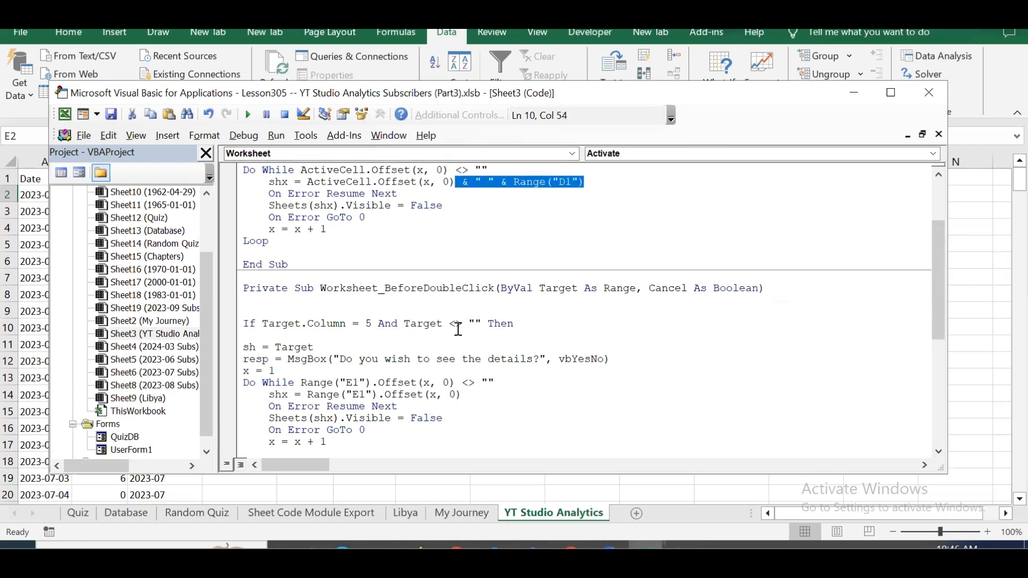
{"action": "left_click", "coordinate": [477, 398]}
{"action": "key", "text": "ctrl+v"}
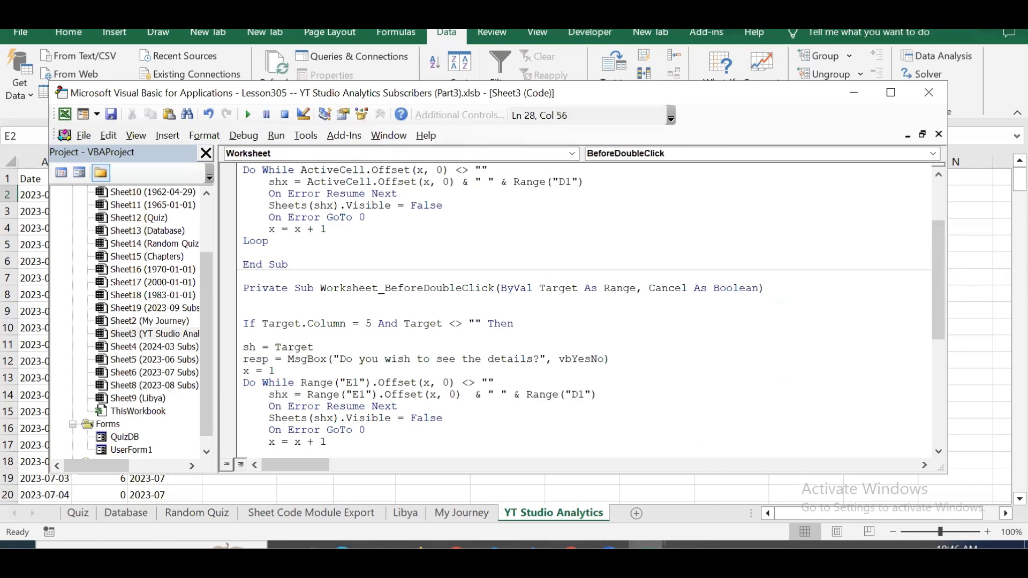
- Append the copied & " " & Range("D1") to the sh = Target line in Worksheet_BeforeDoubleClick
{"action": "scroll", "coordinate": [588, 311], "scroll_direction": "down", "scroll_amount": 3}
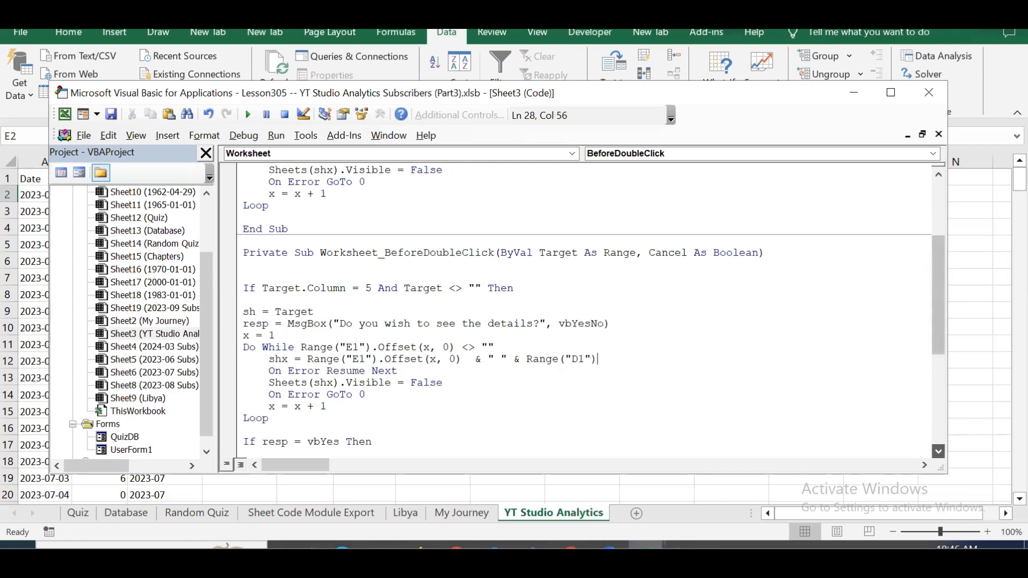
{"action": "scroll", "coordinate": [589, 311], "scroll_direction": "down", "scroll_amount": 4}
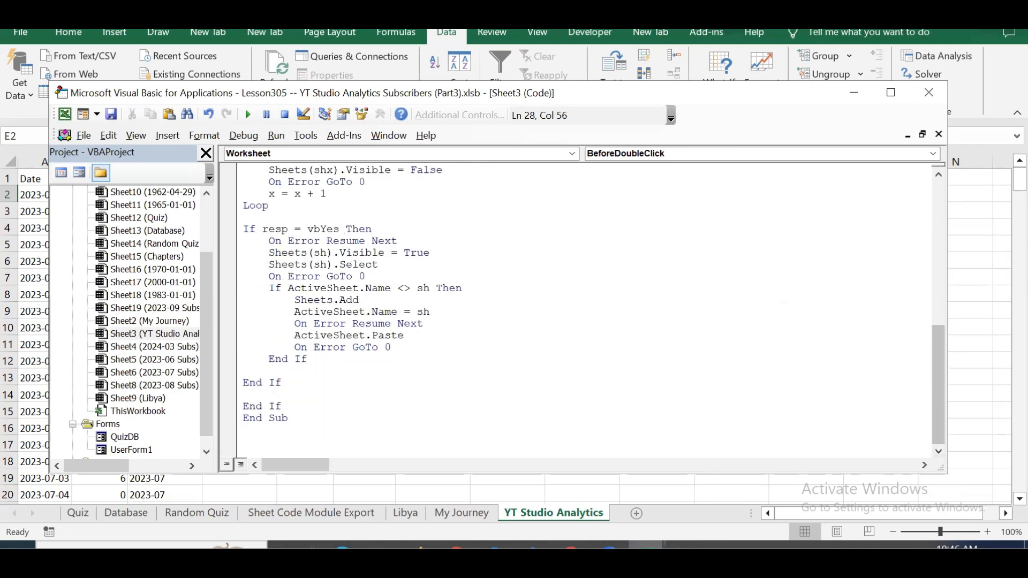
{"action": "left_click", "coordinate": [347, 325]}
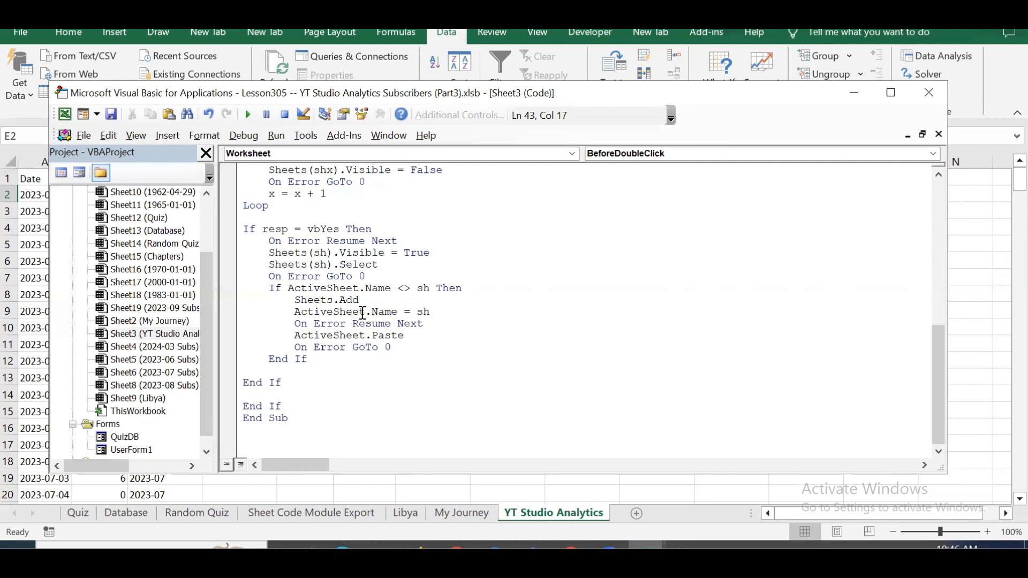
{"action": "left_click", "coordinate": [362, 312]}
{"action": "left_click", "coordinate": [938, 174]}
{"action": "left_click", "coordinate": [938, 174]}
{"action": "scroll", "coordinate": [940, 180], "scroll_direction": "up", "scroll_amount": 3}
{"action": "left_click", "coordinate": [333, 240]}
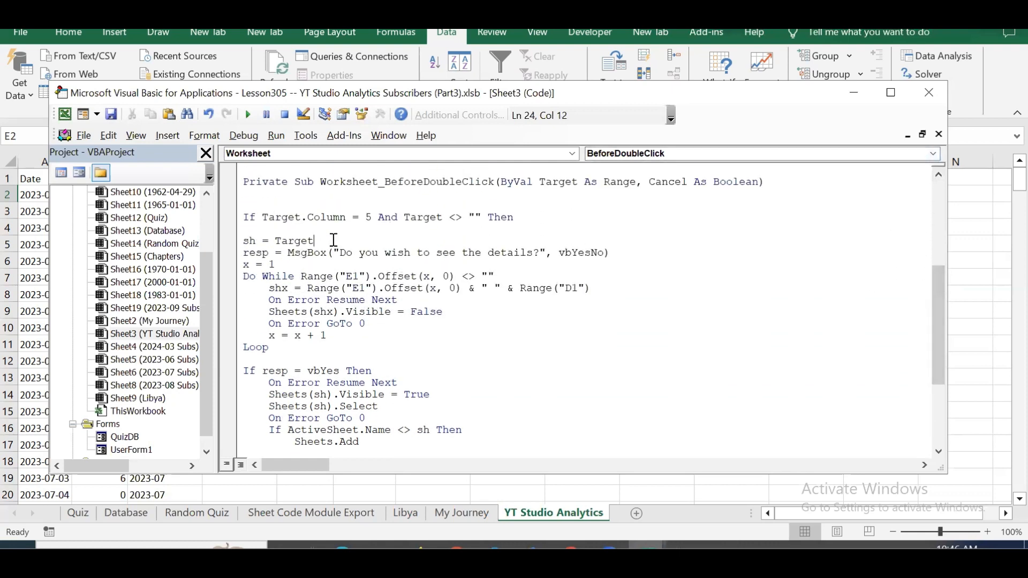
{"action": "key", "text": "ctrl+v"}
{"action": "left_click", "coordinate": [284, 252]}
- Close the code editor and move the Subscribers chart well clear of column G
{"action": "left_click", "coordinate": [931, 90]}
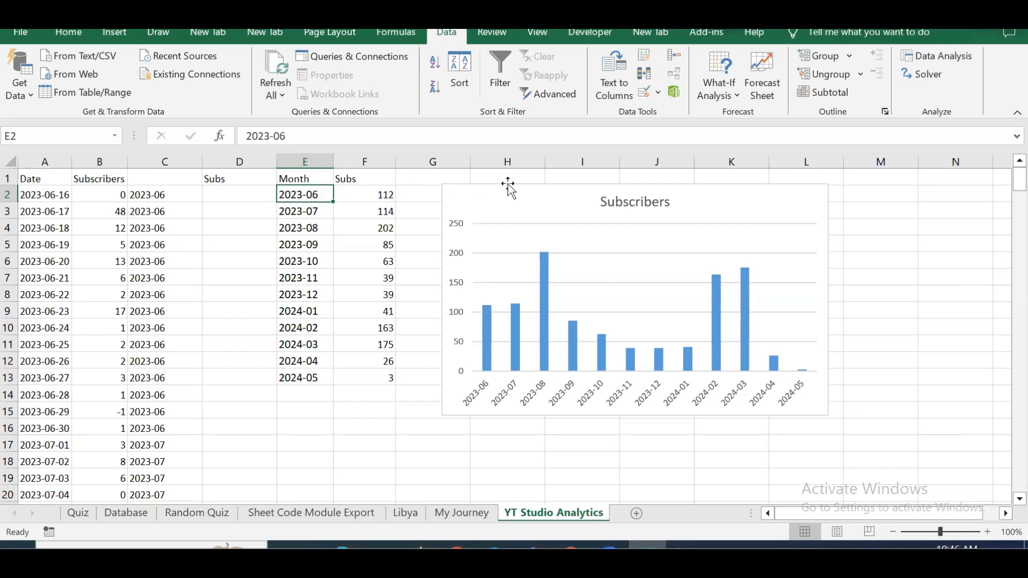
{"action": "left_click_drag", "start_coordinate": [601, 187], "coordinate": [704, 188]}
- Insert &" "&$D$1 after the TEXT function in G2's INDIRECT formula and fill the formula down to G13
{"action": "left_click", "coordinate": [436, 199]}
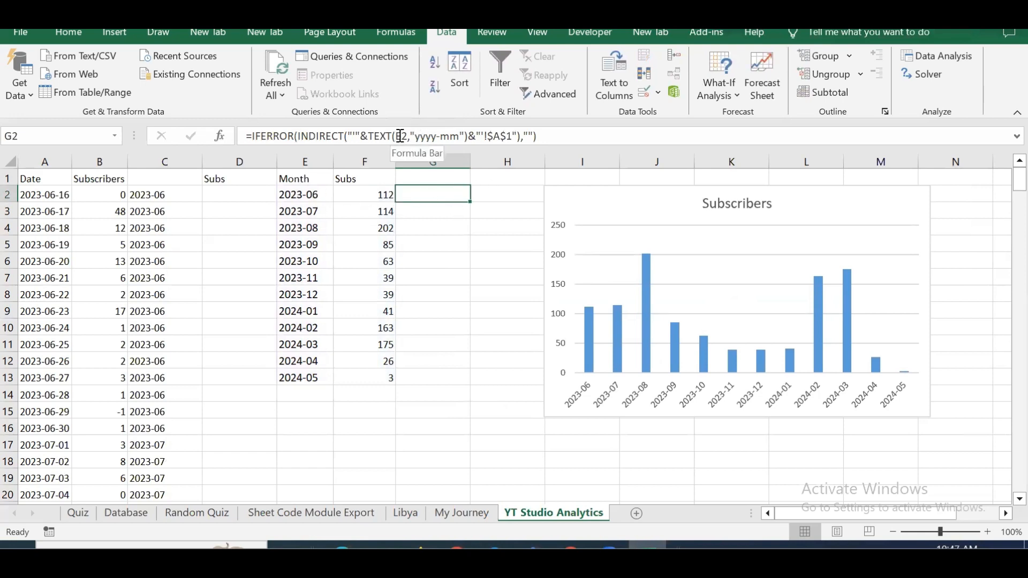
{"action": "left_click", "coordinate": [470, 139]}
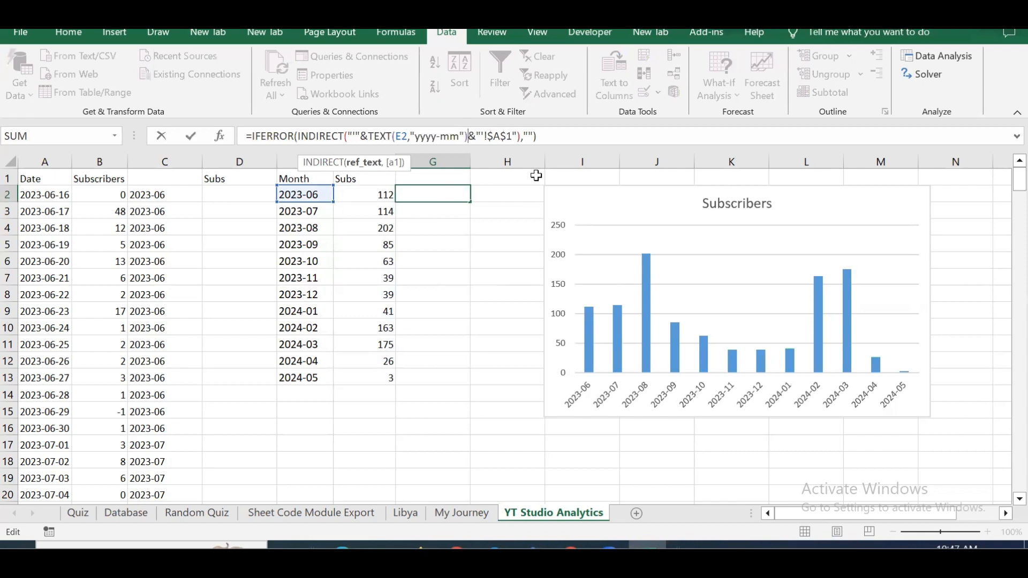
{"action": "type", "text": "&\" \""}
{"action": "key", "text": "BackSpace"}
{"action": "type", "text": "&D"}
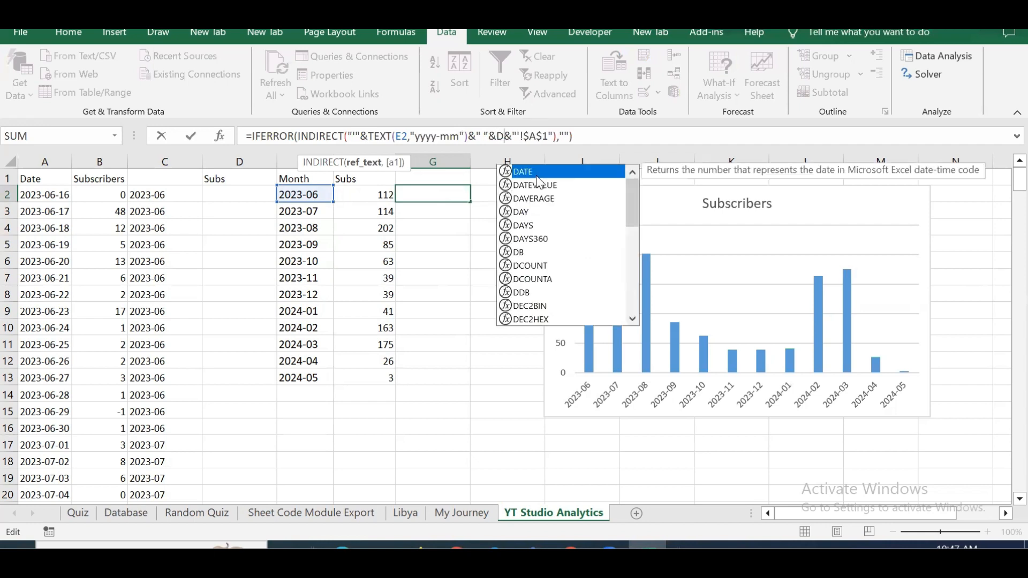
{"action": "type", "text": "1"}
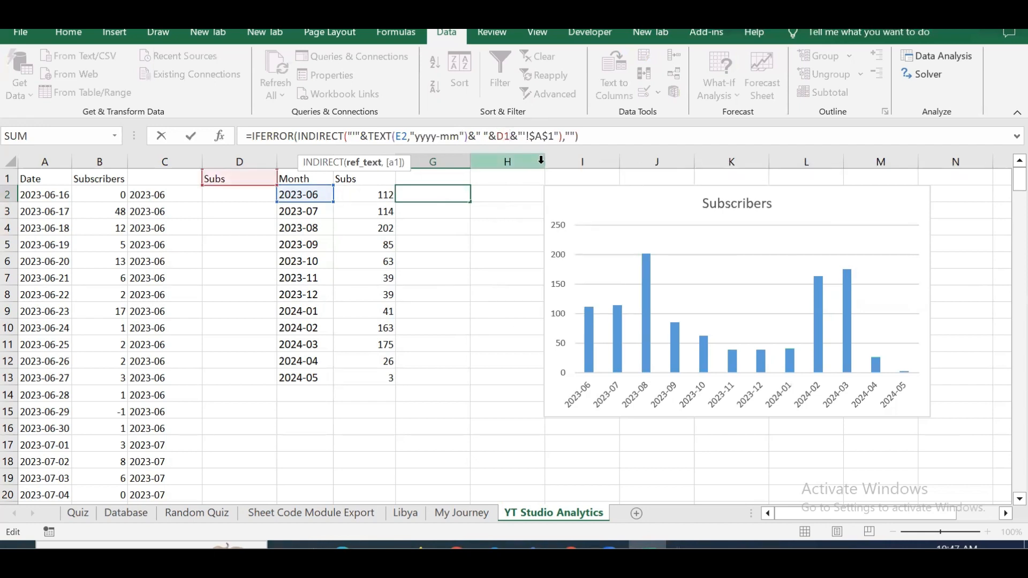
{"action": "key", "text": "F4"}
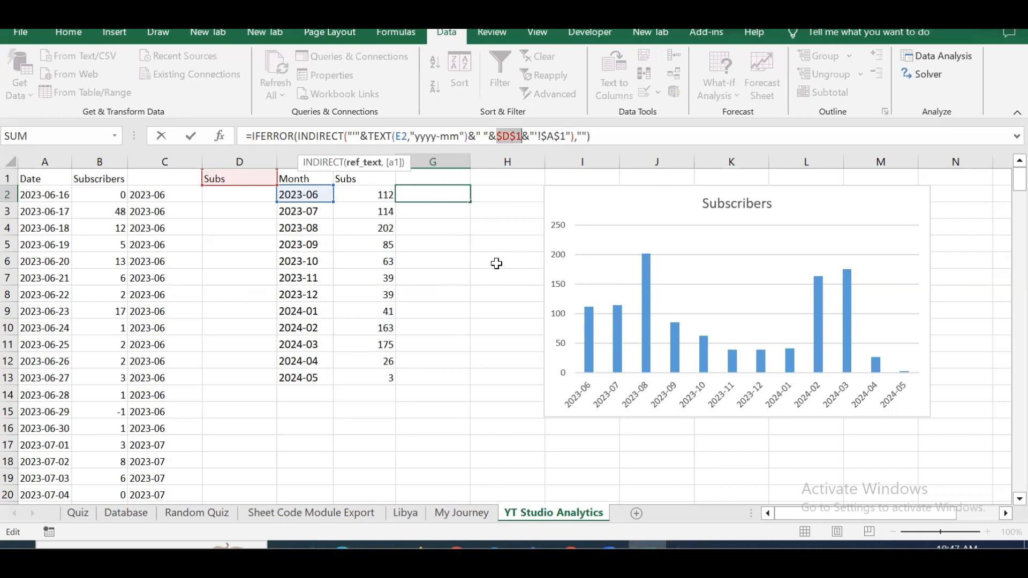
{"action": "key", "text": "ctrl+Return"}
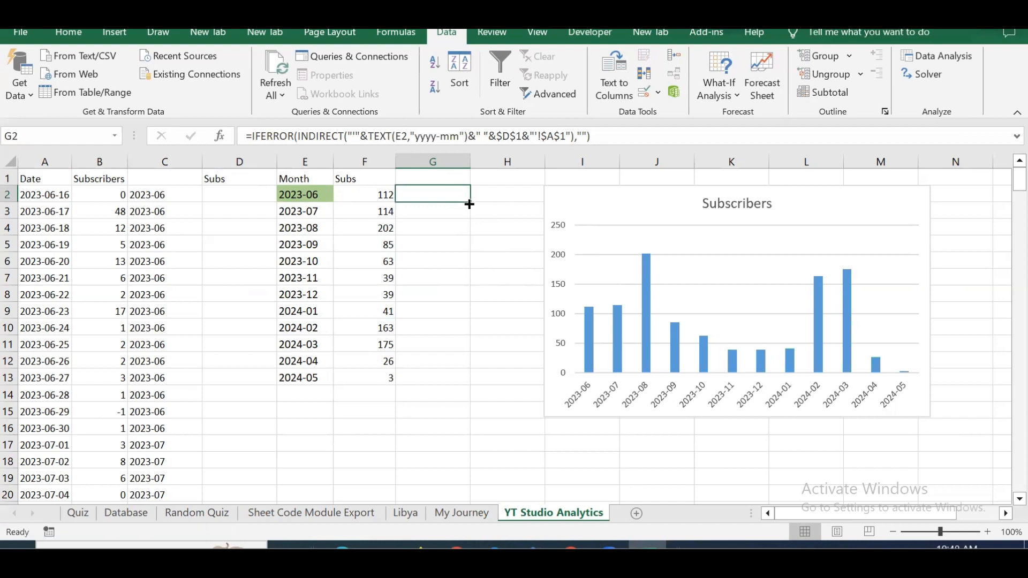
{"action": "double_click", "coordinate": [469, 202]}
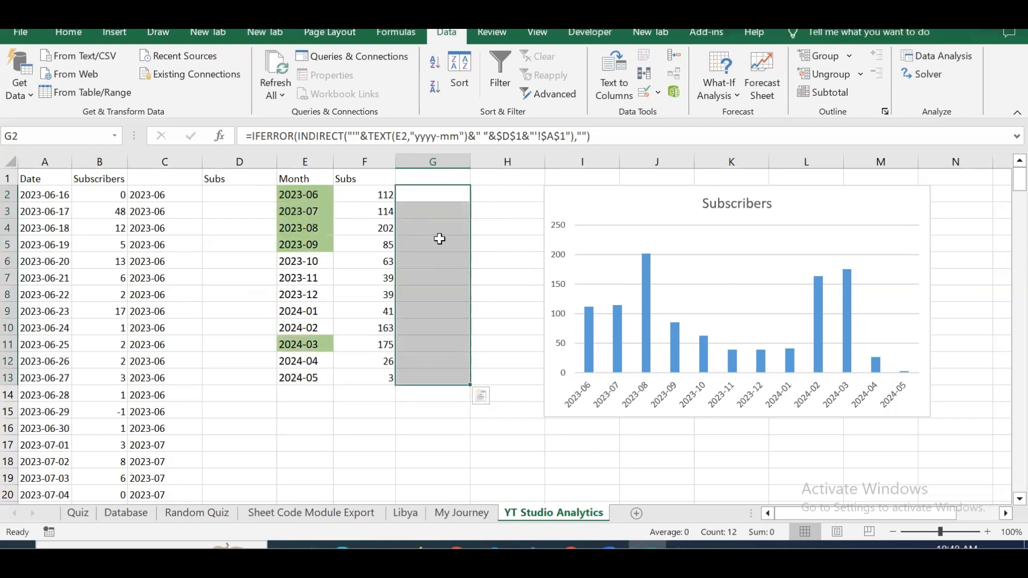
- Test the metric selector in D1 by choosing Views and switching back to Subs
{"action": "left_click", "coordinate": [229, 172]}
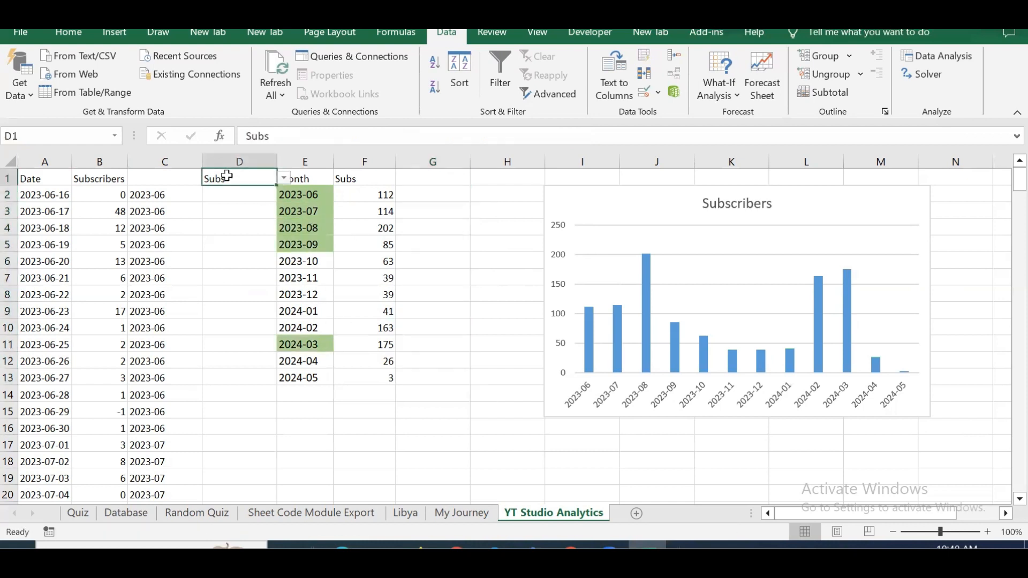
{"action": "left_click", "coordinate": [284, 179]}
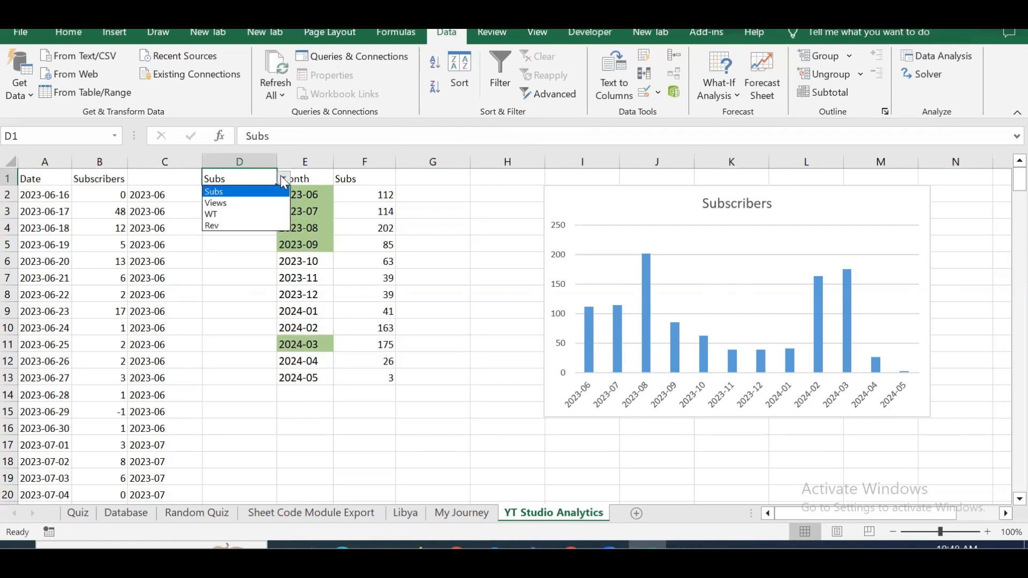
{"action": "left_click", "coordinate": [231, 203]}
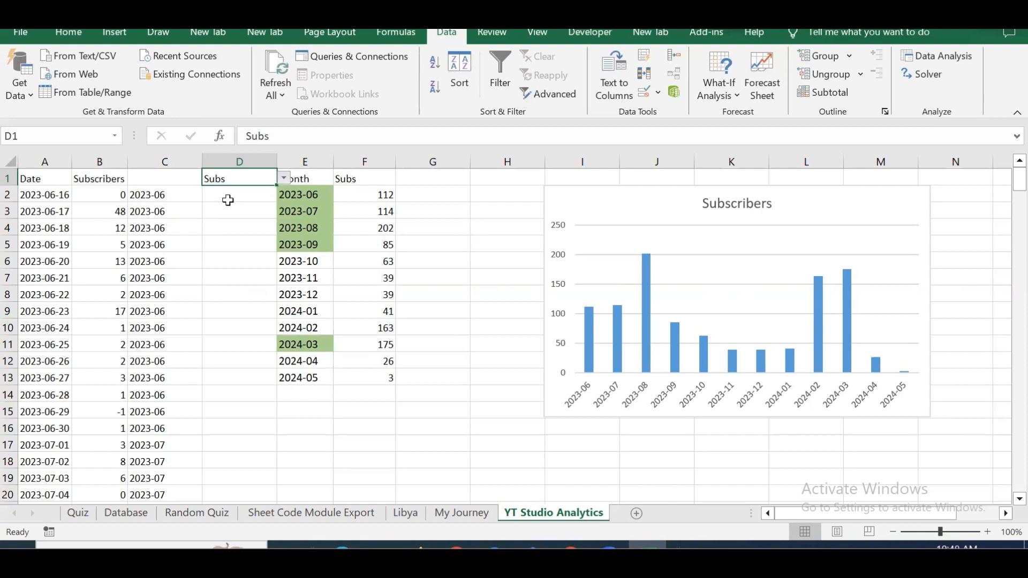
{"action": "left_click", "coordinate": [284, 179]}
{"action": "left_click", "coordinate": [215, 192]}
- Review the month formula in C2, the daily subscriber data in columns A:B and the SUMIFS formula in F2
{"action": "left_click", "coordinate": [173, 197]}
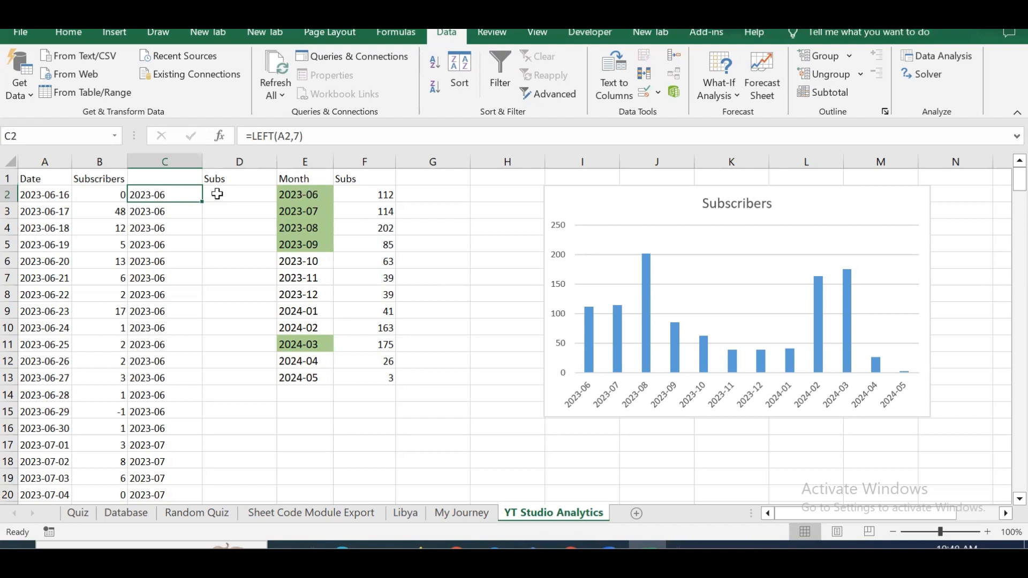
{"action": "left_click", "coordinate": [218, 174]}
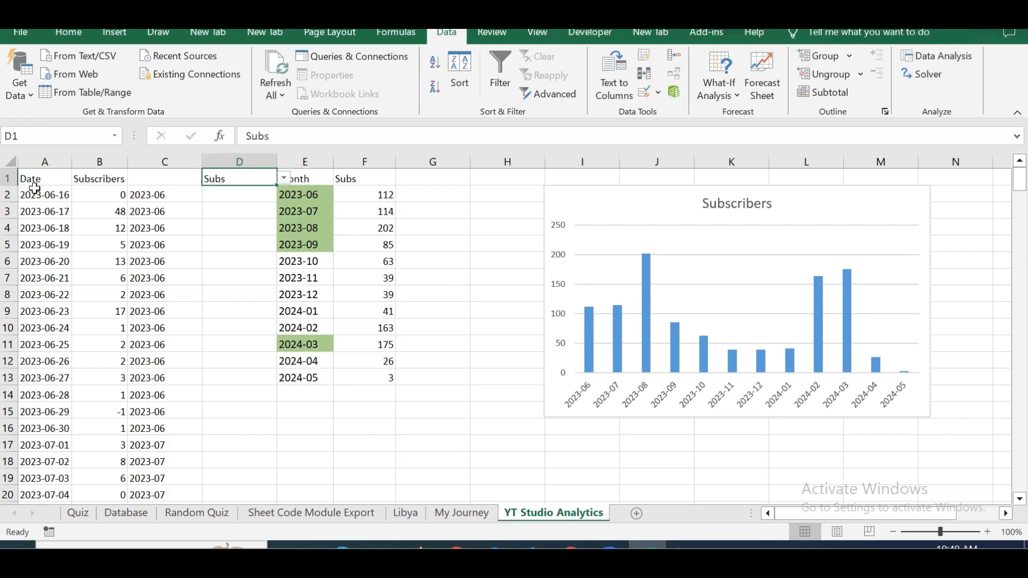
{"action": "left_click_drag", "start_coordinate": [48, 194], "coordinate": [107, 450]}
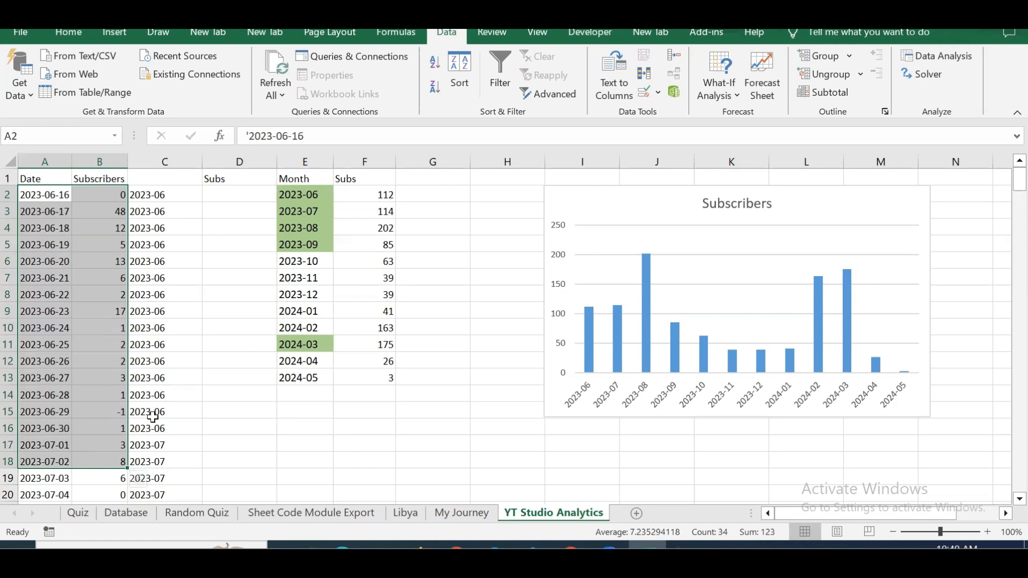
{"action": "left_click", "coordinate": [47, 448]}
{"action": "left_click", "coordinate": [386, 194]}
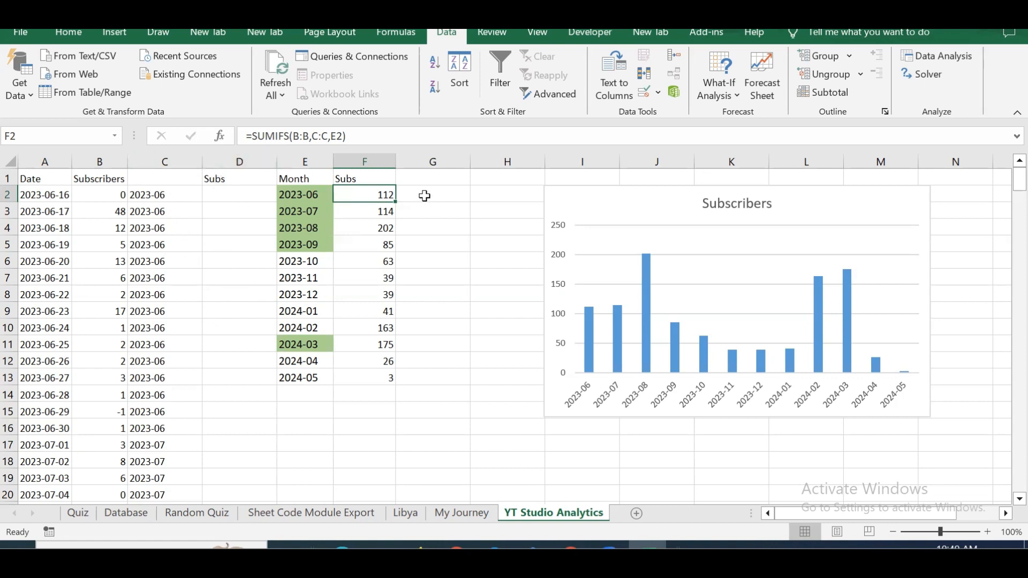
- Insert a blank column before the Date column on the YT Studio Analytics sheet
{"action": "left_click", "coordinate": [32, 156]}
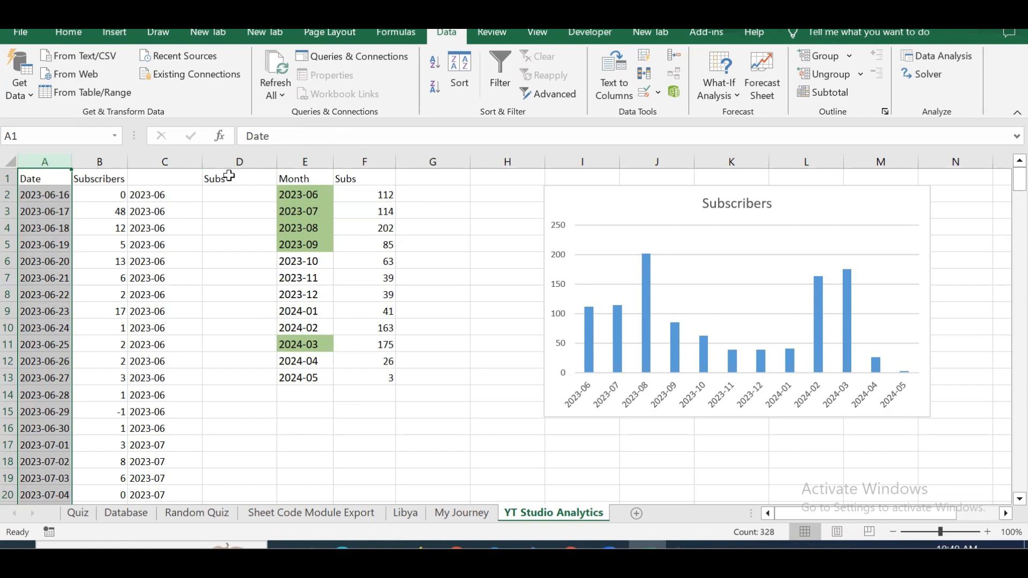
{"action": "key", "text": "ctrl+shift+plus"}
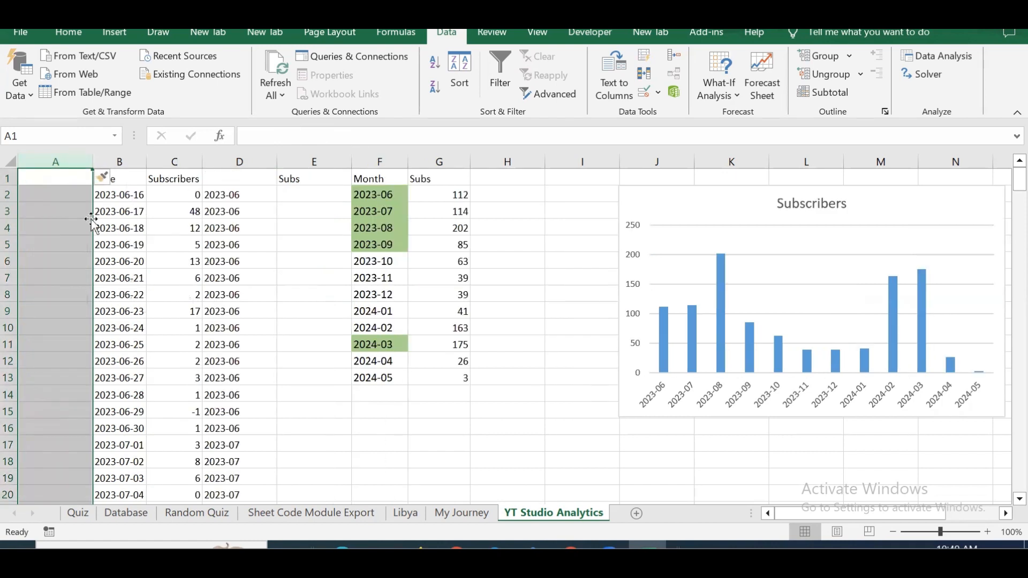
{"action": "left_click", "coordinate": [375, 192]}
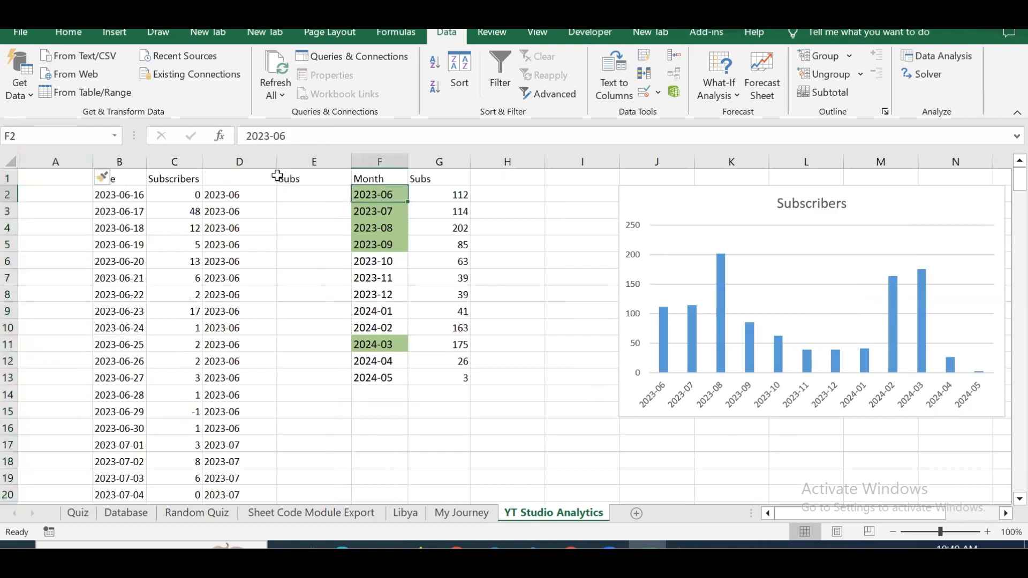
- Test the shifted metric selector in E1 by choosing Views and returning it to Subs
{"action": "left_click", "coordinate": [283, 178]}
{"action": "left_click", "coordinate": [357, 179]}
{"action": "left_click", "coordinate": [291, 202]}
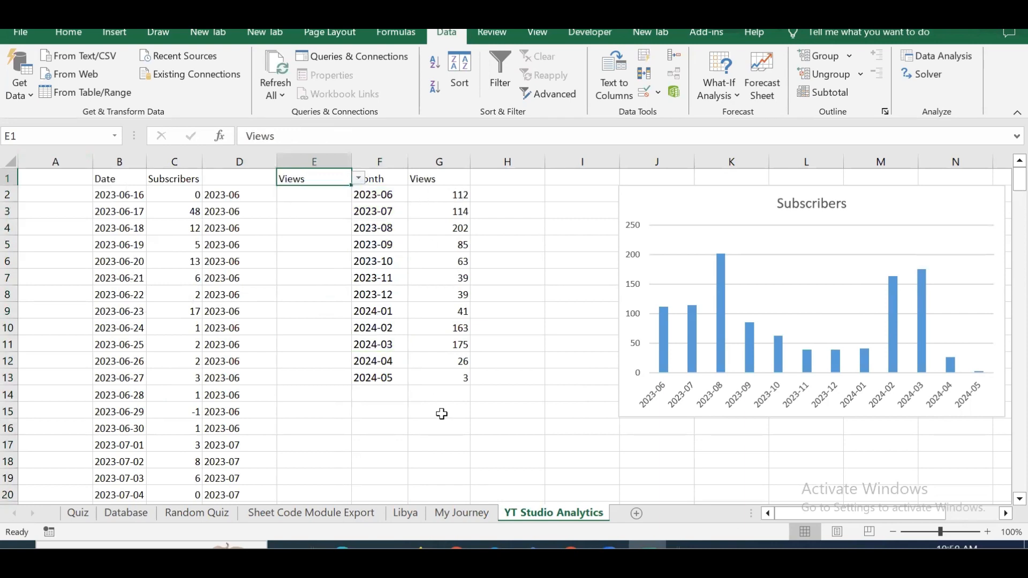
{"action": "left_click", "coordinate": [357, 179]}
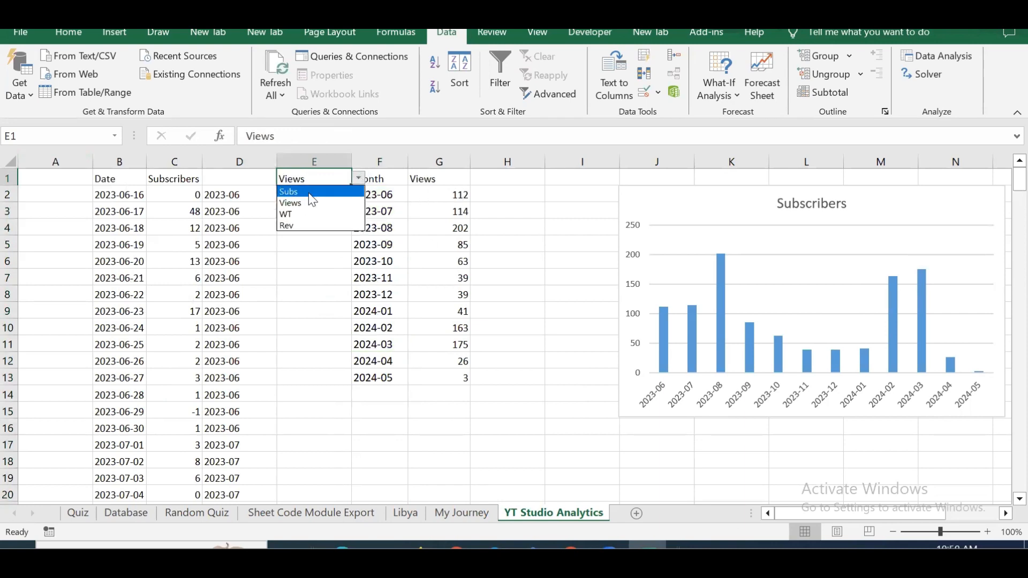
{"action": "left_click", "coordinate": [292, 190]}
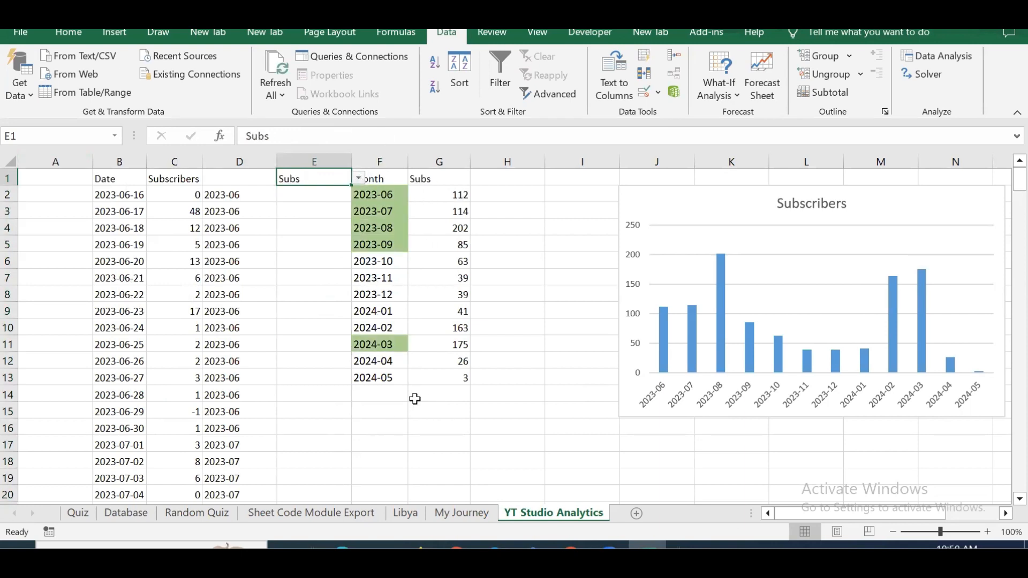
- Enter Key1 as the header in A1 and Subs as the first key in A2
{"action": "left_click", "coordinate": [64, 178]}
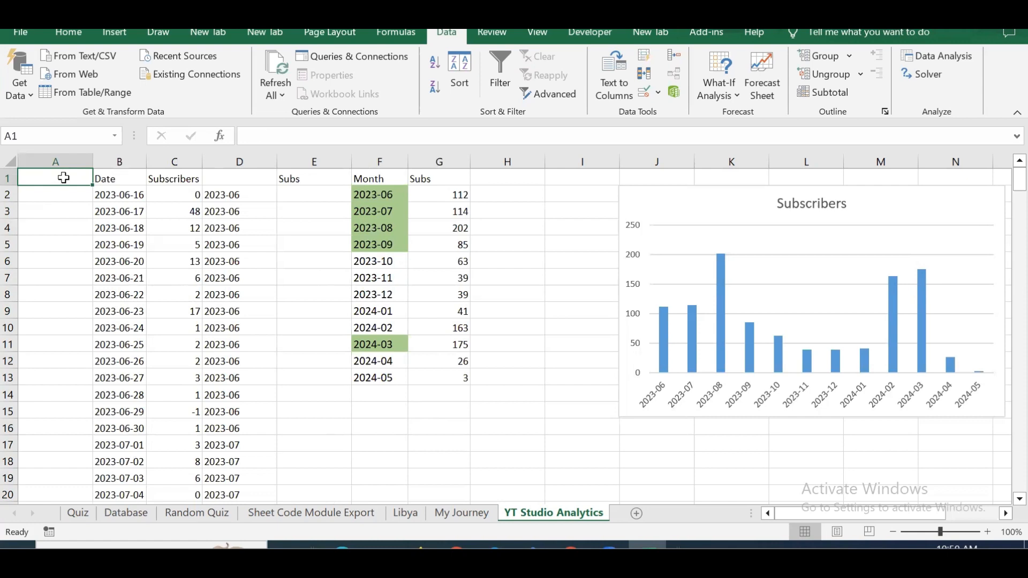
{"action": "type", "text": "Key1"}
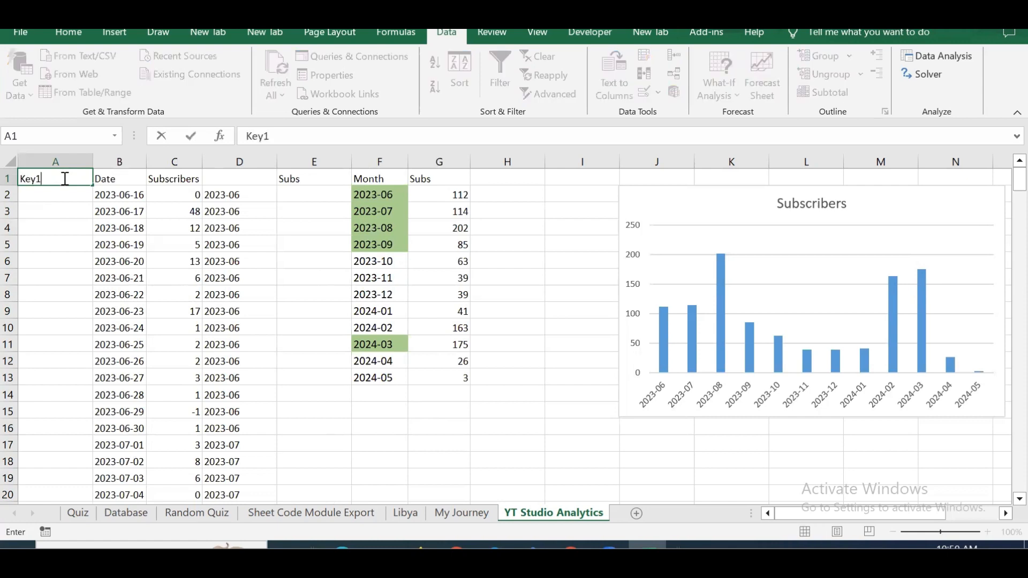
{"action": "key", "text": "Return"}
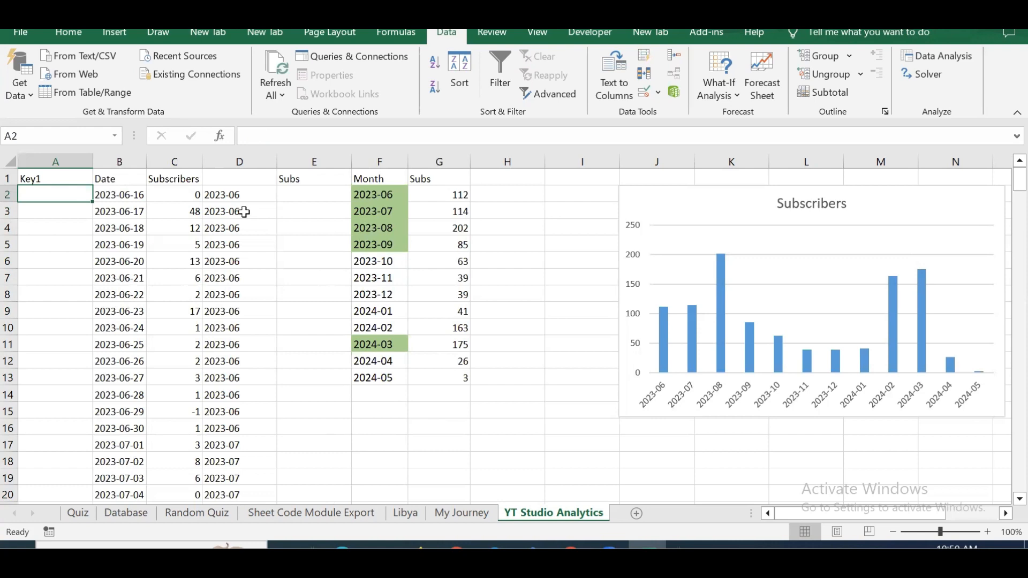
{"action": "type", "text": "Sub"}
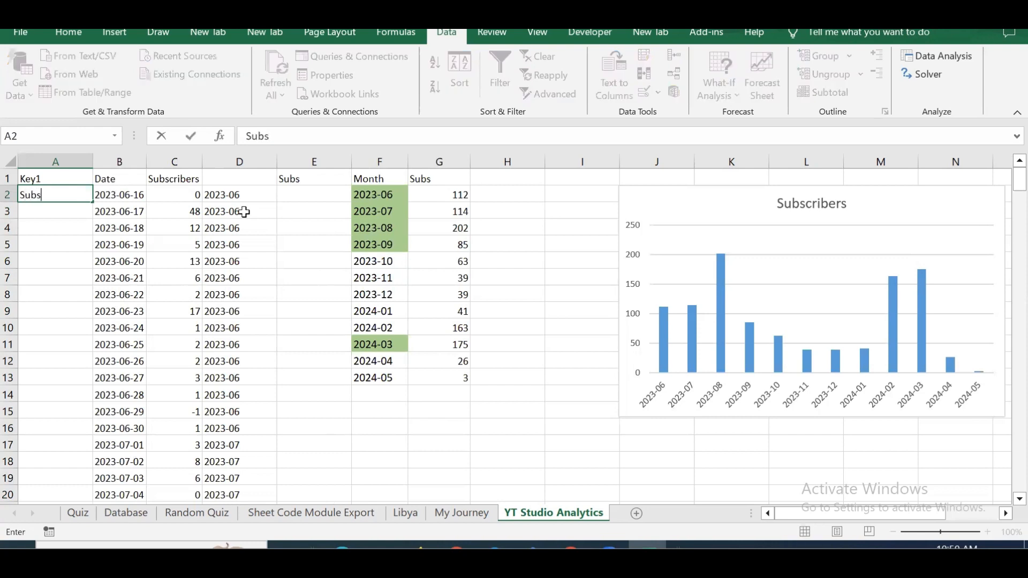
{"action": "type", "text": "s"}
{"action": "key", "text": "Return"}
- Fill the Subs key from A2 down to A328 and check the end of the data
{"action": "left_click", "coordinate": [88, 196]}
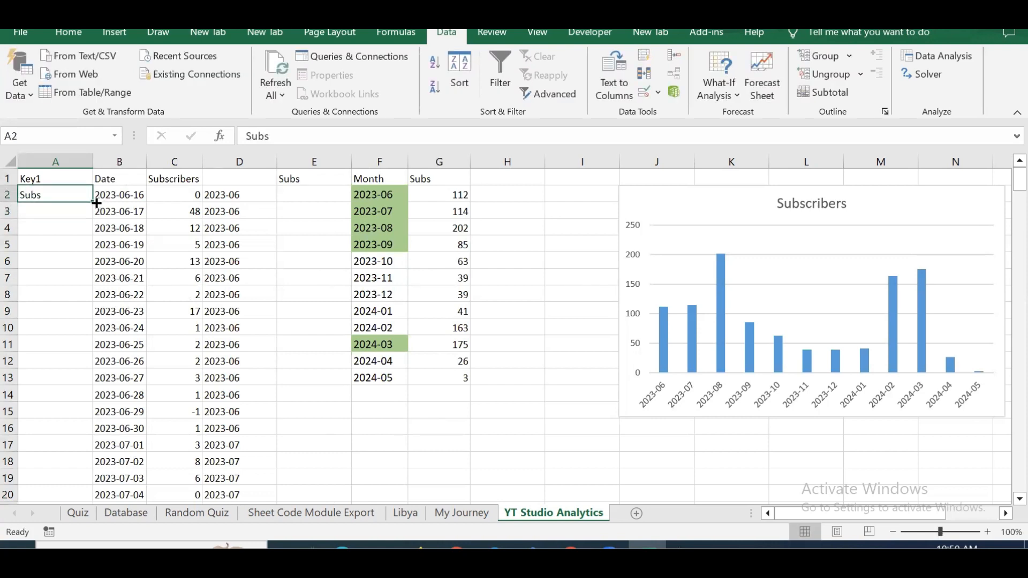
{"action": "double_click", "coordinate": [97, 202]}
{"action": "key", "text": "ctrl+Down"}
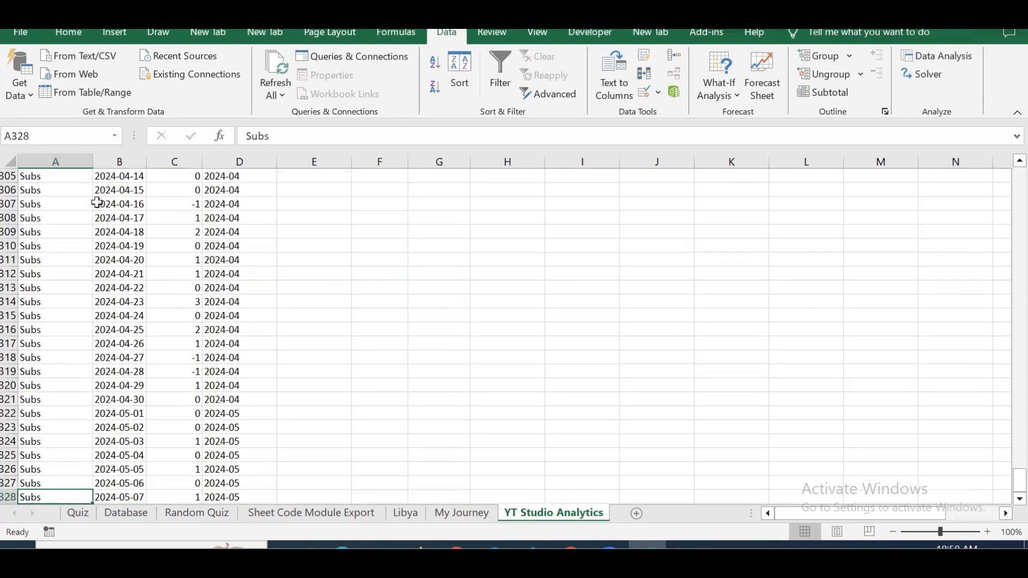
{"action": "left_click", "coordinate": [32, 470]}
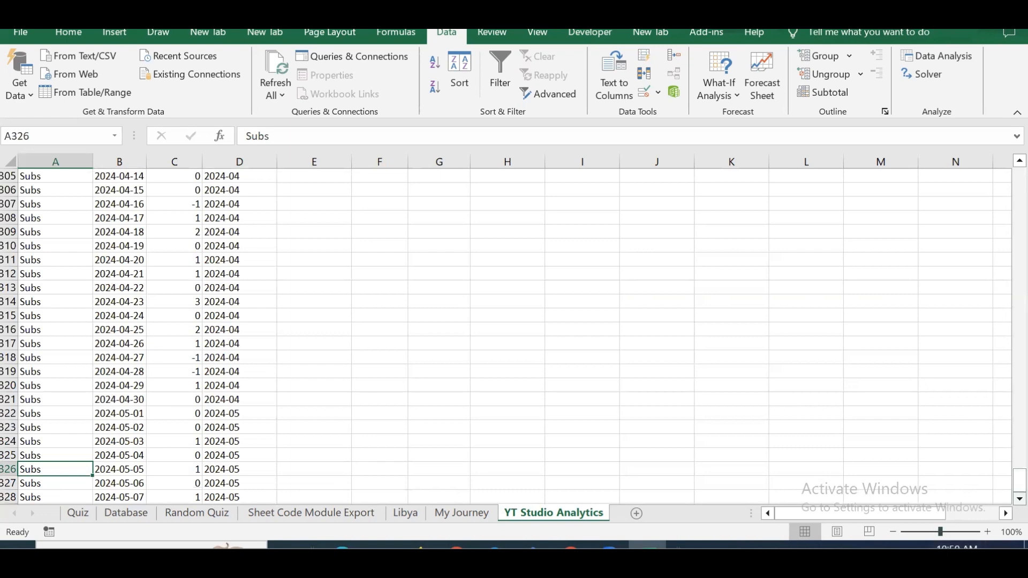
{"action": "left_click_drag", "start_coordinate": [1019, 480], "coordinate": [1019, 177]}
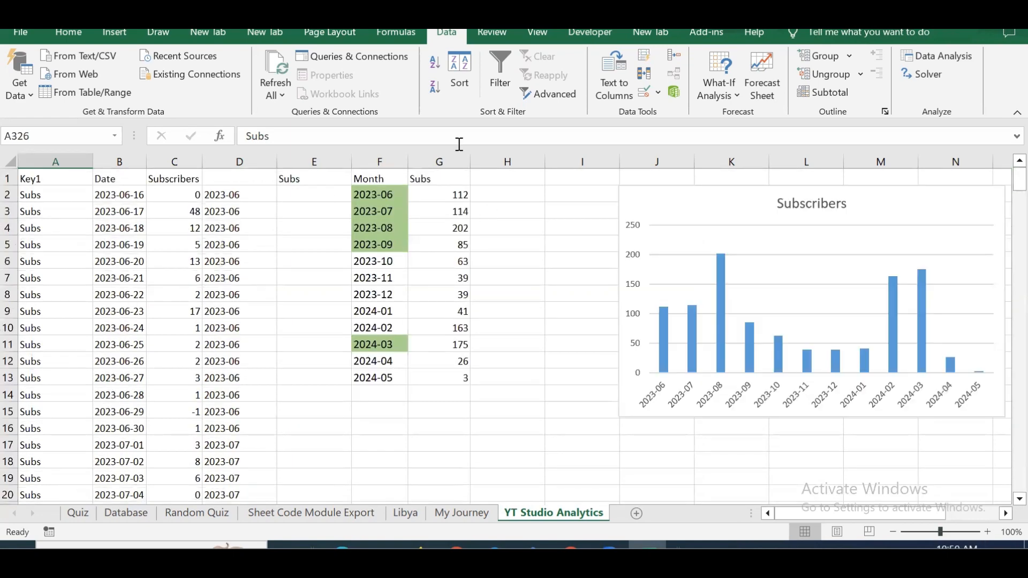
- Extend the SUMIFS formula in G2 with the criteria A:A,$E$1 and fill it down to G13
{"action": "left_click", "coordinate": [447, 195]}
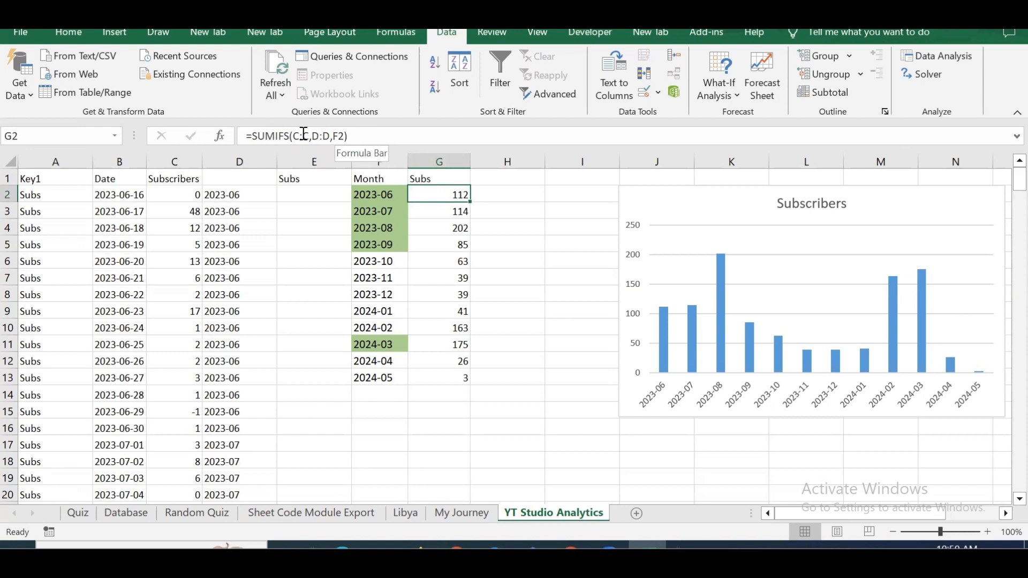
{"action": "left_click", "coordinate": [345, 136]}
{"action": "type", "text": ","}
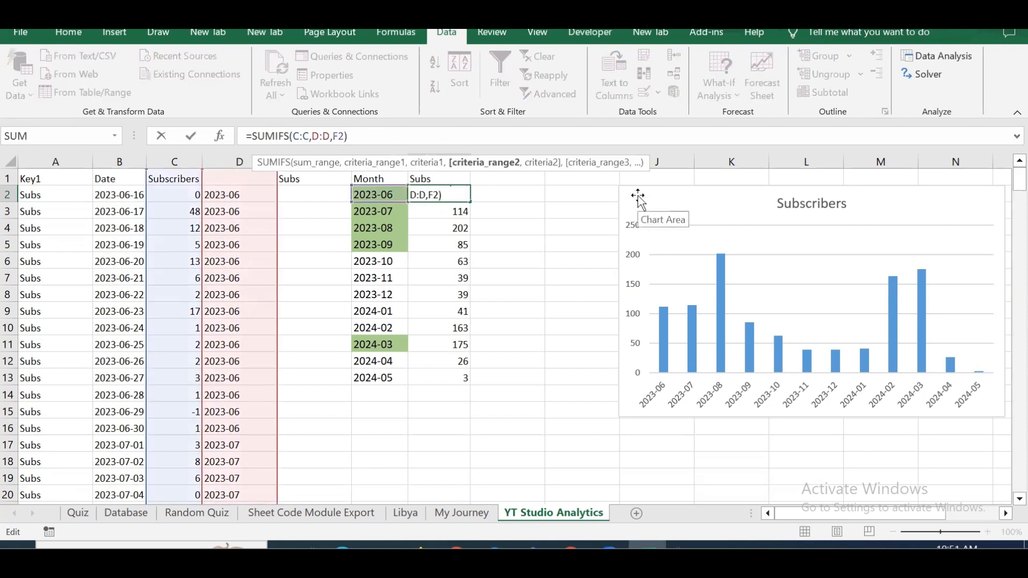
{"action": "left_click", "coordinate": [50, 155]}
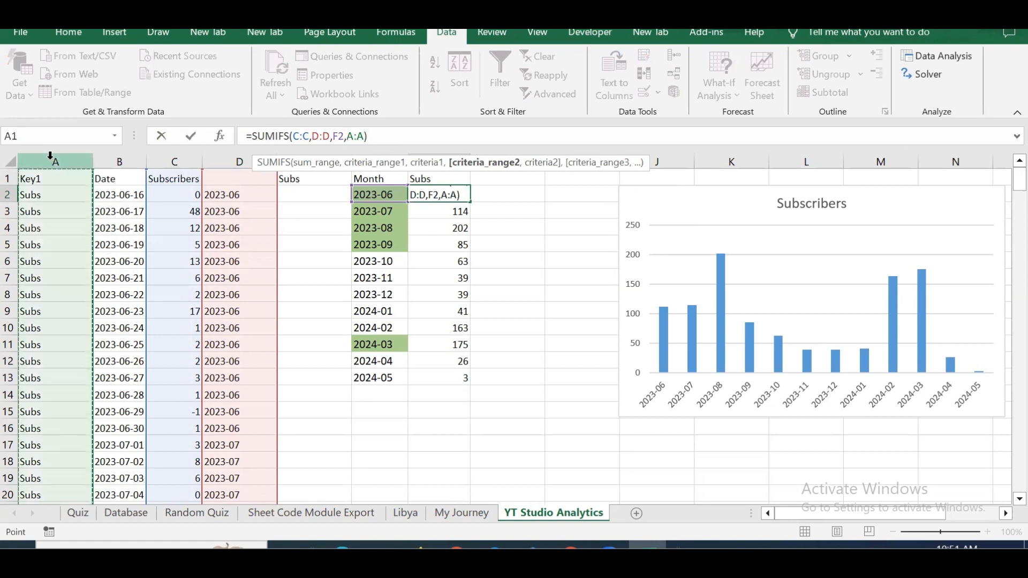
{"action": "type", "text": ","}
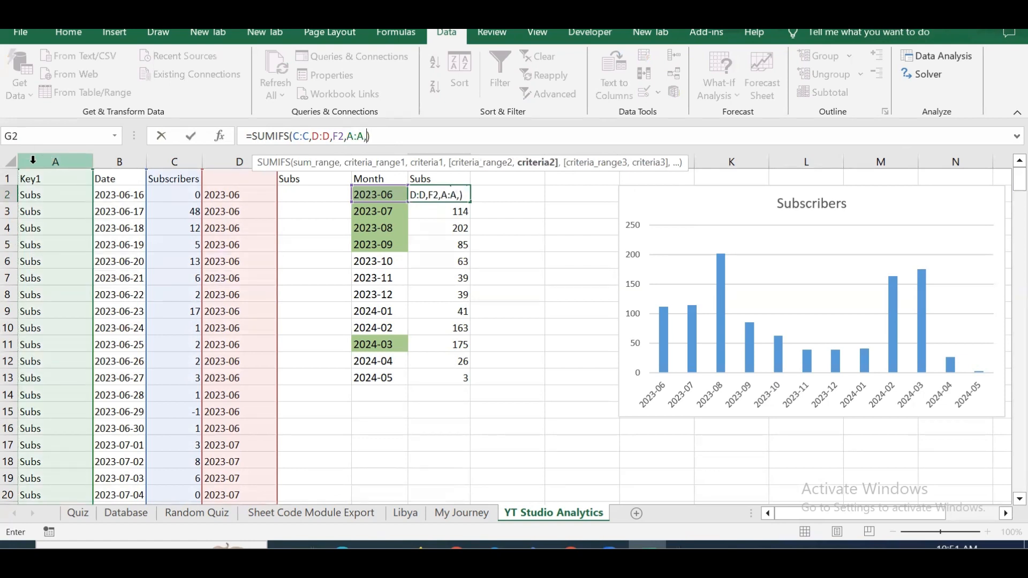
{"action": "left_click", "coordinate": [304, 181]}
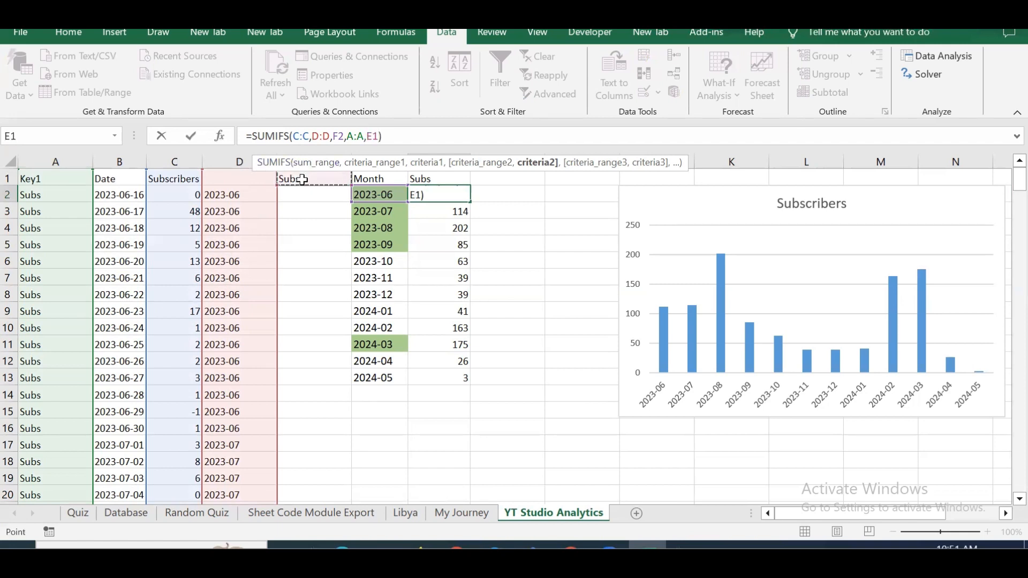
{"action": "key", "text": "F4"}
{"action": "key", "text": "Return"}
{"action": "left_click", "coordinate": [455, 195]}
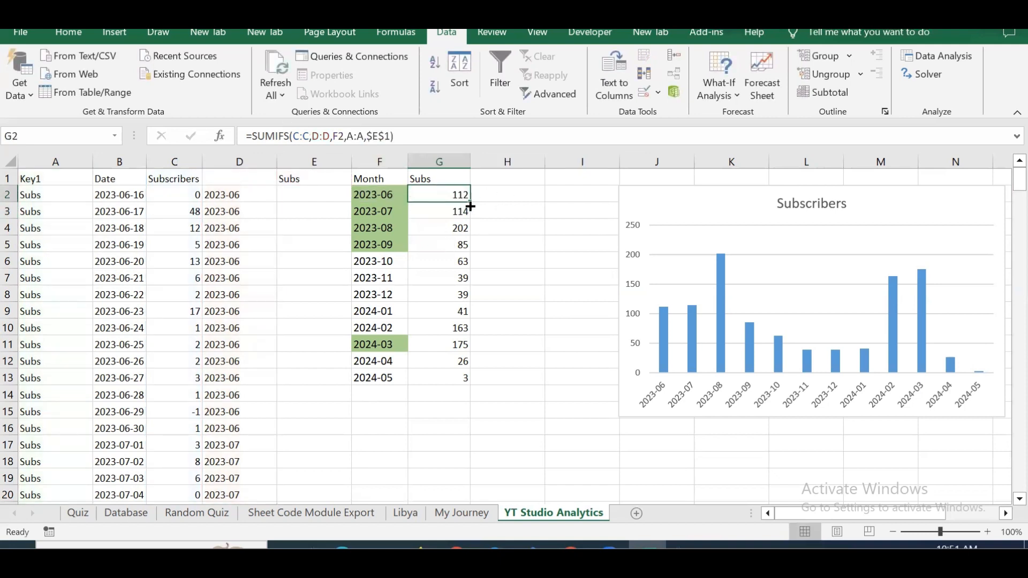
{"action": "double_click", "coordinate": [471, 202]}
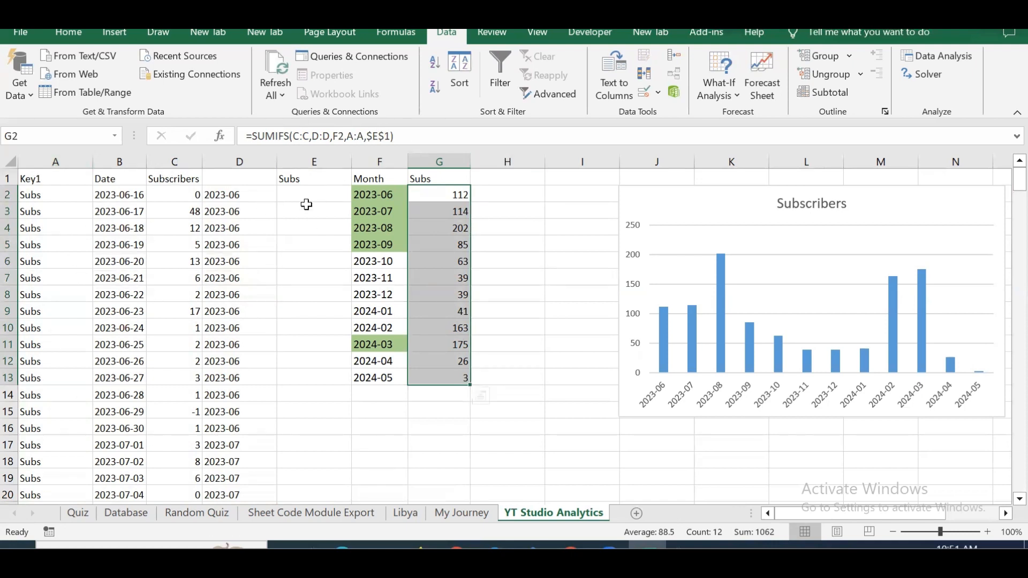
- Highlight the metric selector cell E1 with a yellow fill
{"action": "left_click", "coordinate": [288, 180]}
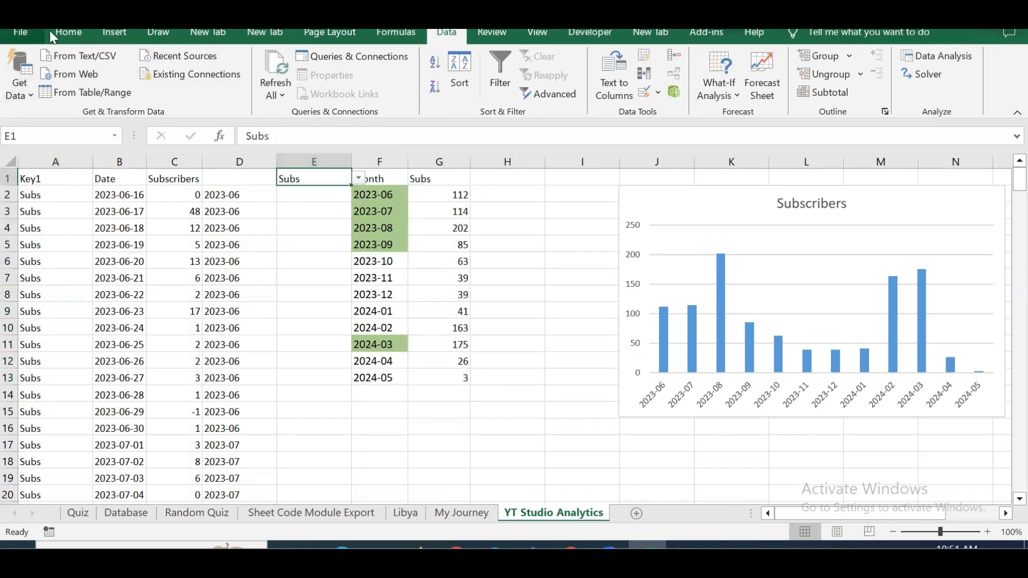
{"action": "left_click", "coordinate": [68, 33]}
{"action": "left_click", "coordinate": [192, 89]}
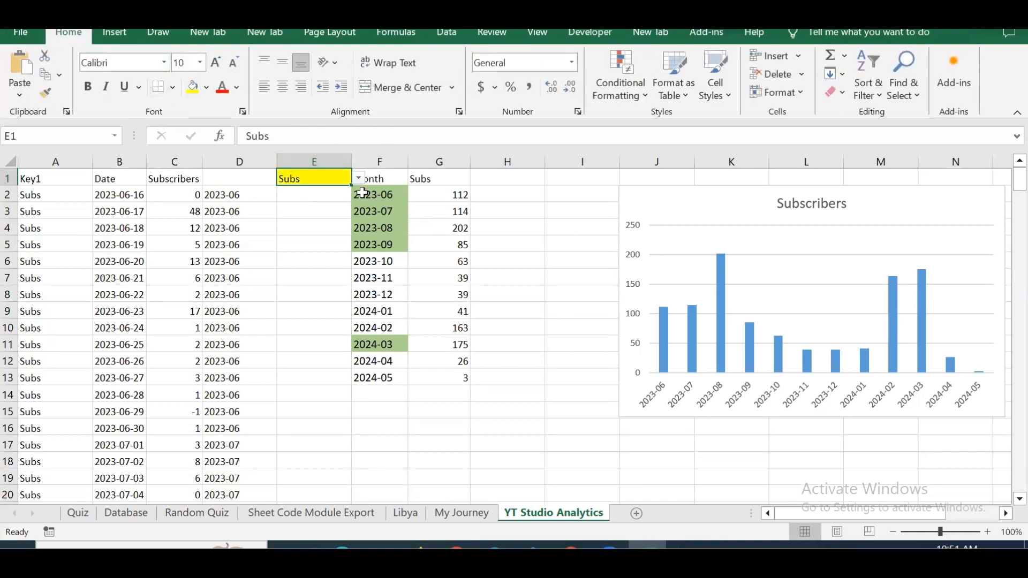
{"action": "left_click", "coordinate": [381, 196]}
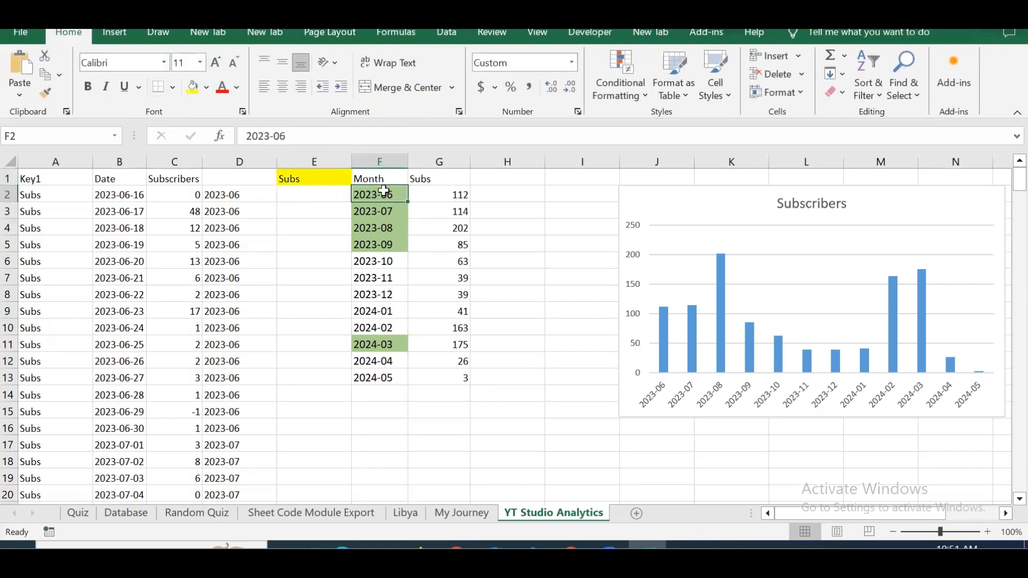
- Review the metric choices offered by the selector in E1
{"action": "left_click", "coordinate": [320, 178]}
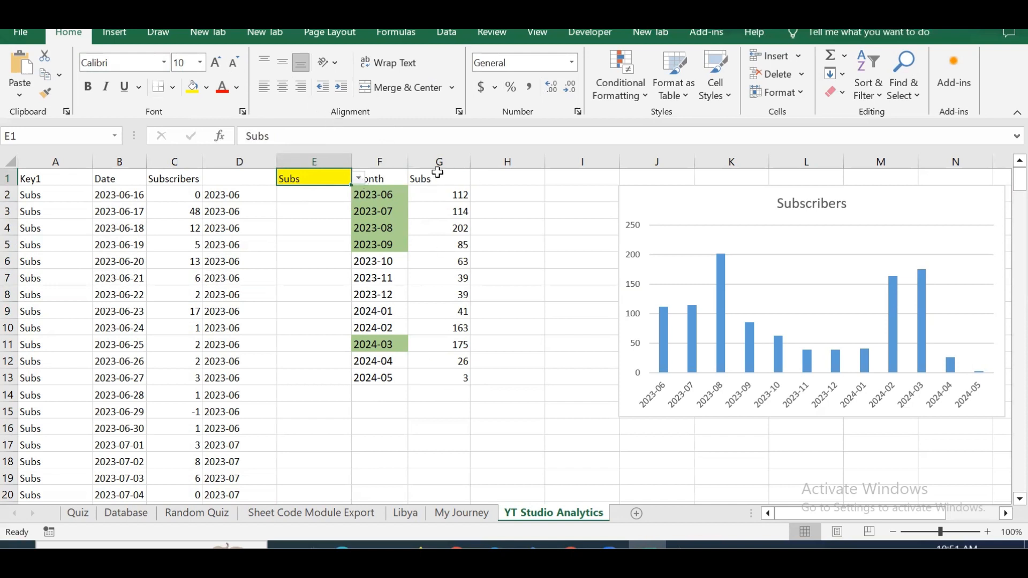
{"action": "left_click", "coordinate": [358, 178]}
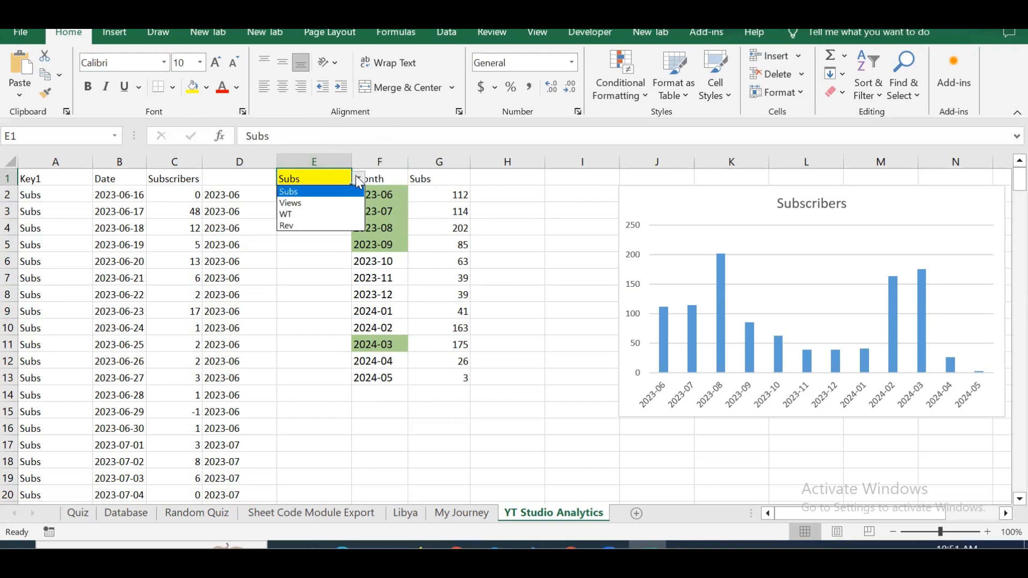
{"action": "key", "text": "Escape"}
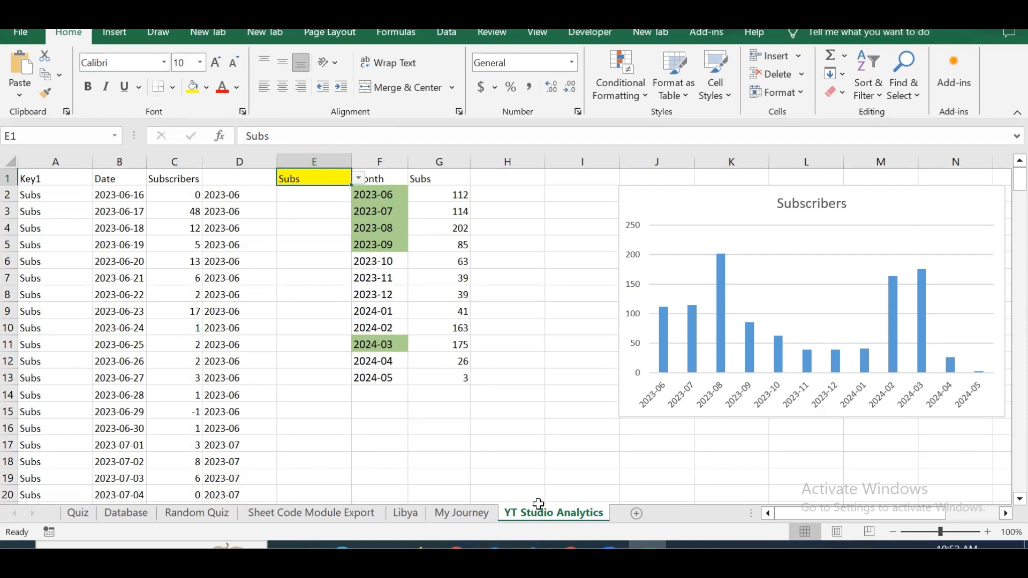
- Switch to YouTube Studio in the browser and examine the channel's Views overview
{"action": "left_click", "coordinate": [608, 545]}
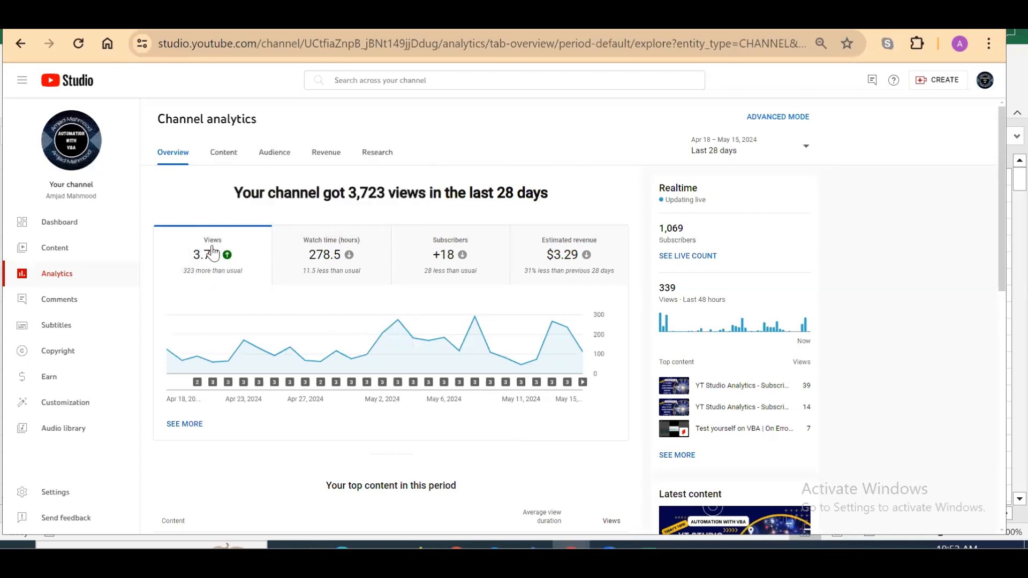
{"action": "mouse_move", "coordinate": [209, 258]}
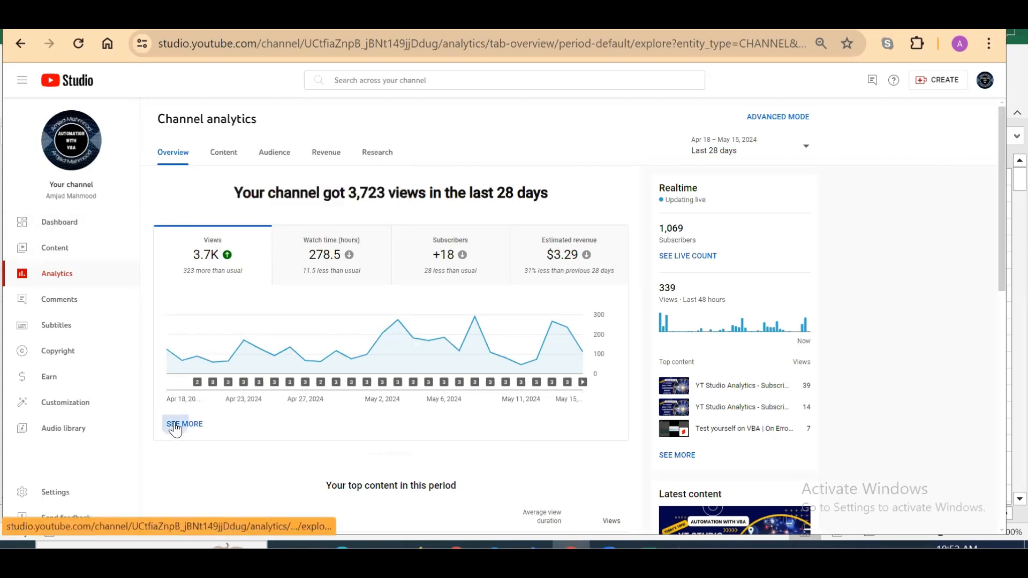
{"action": "mouse_move", "coordinate": [551, 382]}
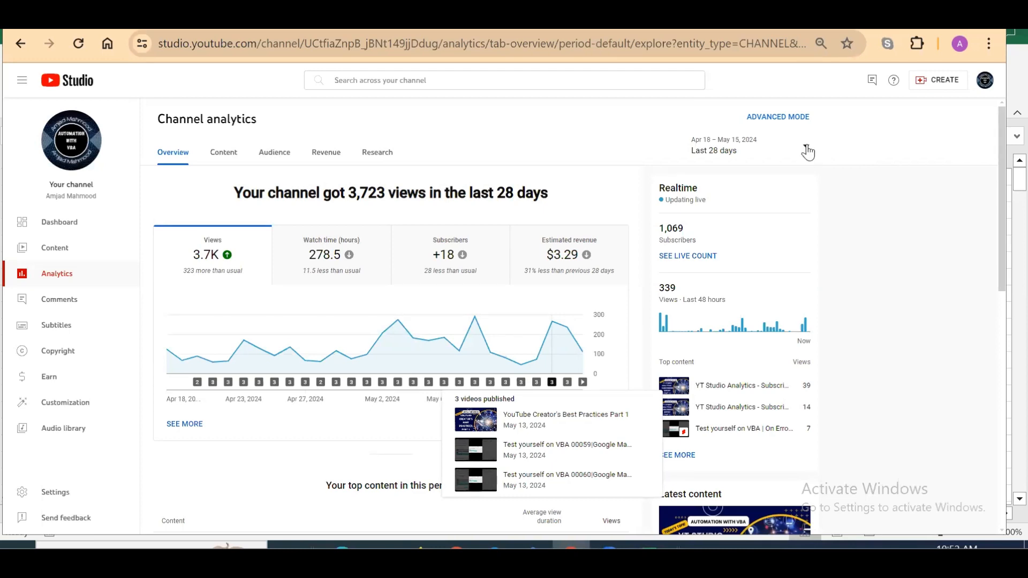
- Apply a custom analytics date range starting 6/16/23 and ending May 15, 2024
{"action": "left_click", "coordinate": [807, 152]}
{"action": "left_click", "coordinate": [710, 329]}
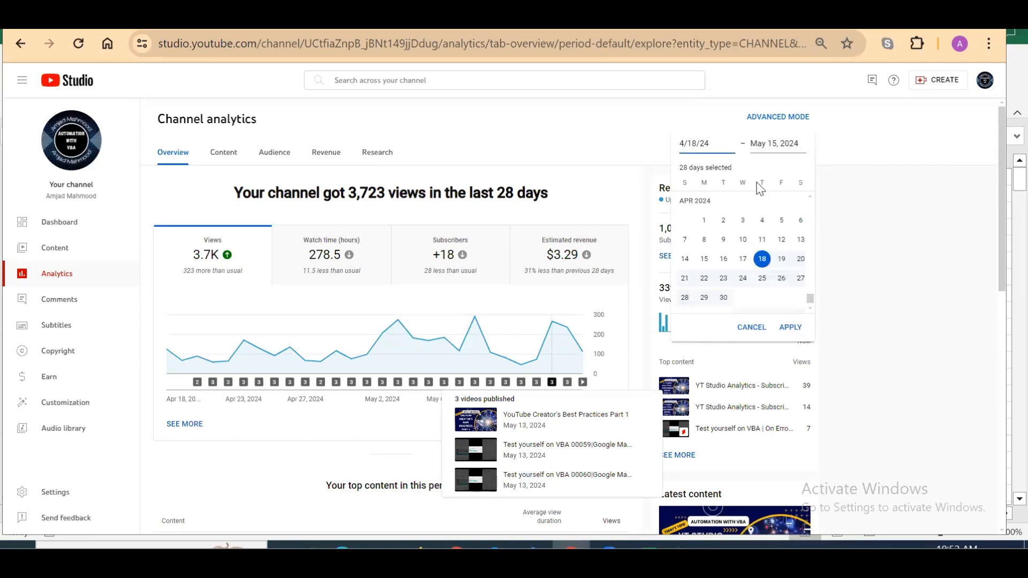
{"action": "left_click_drag", "start_coordinate": [685, 143], "coordinate": [654, 143]}
{"action": "type", "text": "6"}
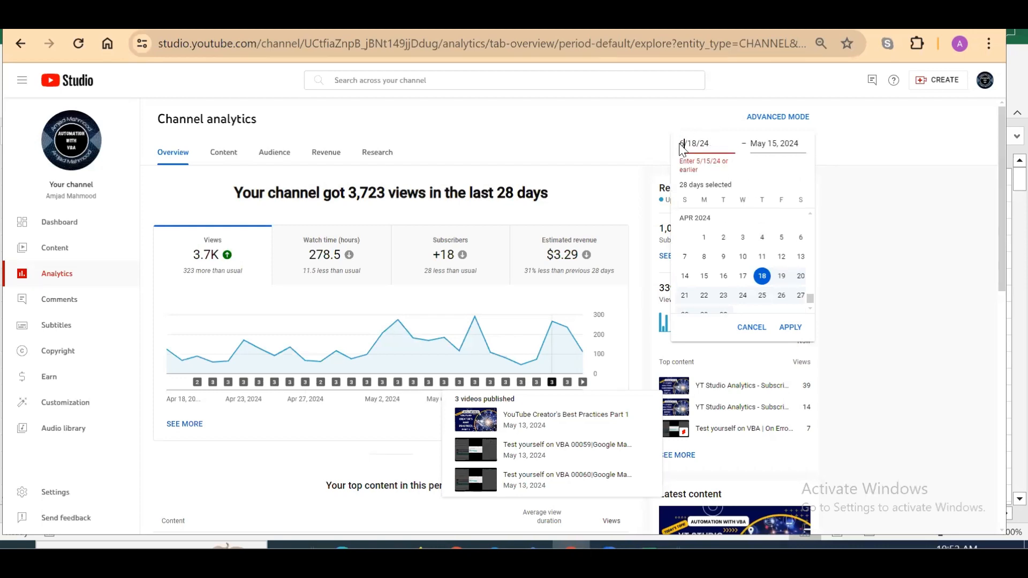
{"action": "left_click_drag", "start_coordinate": [688, 142], "coordinate": [698, 141]}
{"action": "type", "text": "16"}
{"action": "left_click_drag", "start_coordinate": [700, 141], "coordinate": [720, 141]}
{"action": "type", "text": "23"}
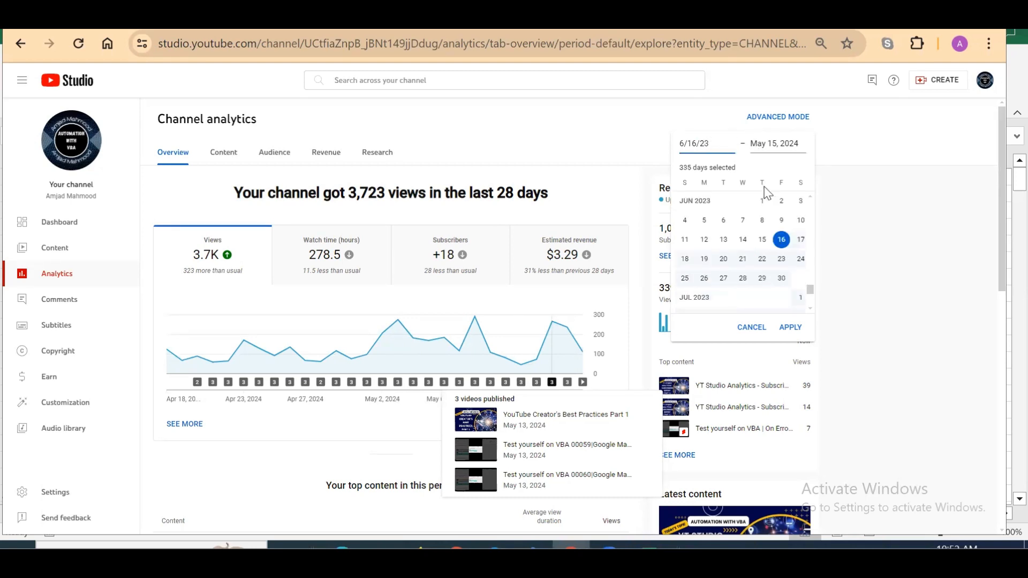
{"action": "left_click", "coordinate": [791, 329]}
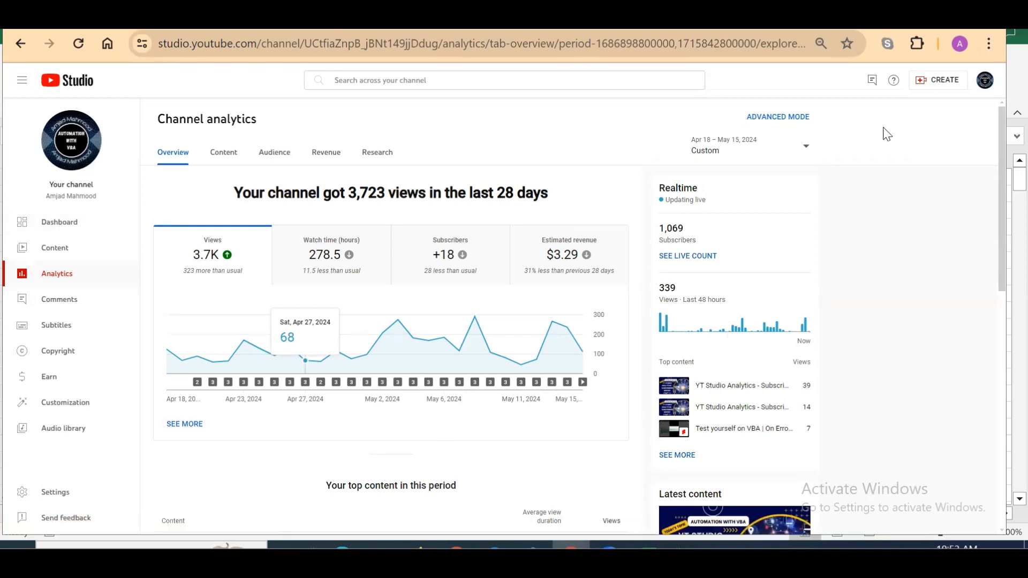
{"action": "left_click", "coordinate": [873, 83]}
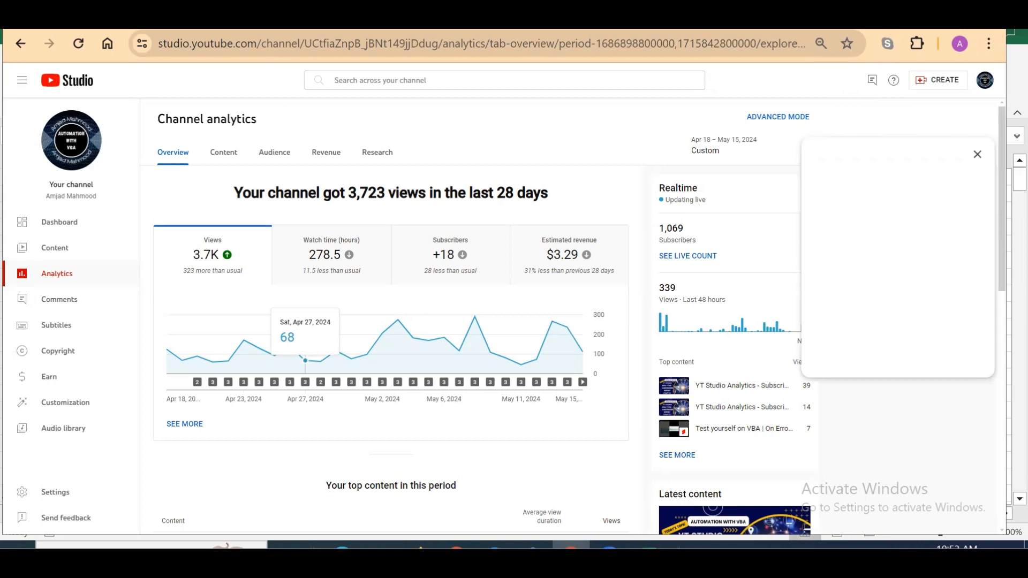
- Close the empty report panel, reload the channel analytics from the dashboard and open the detailed Views report
{"action": "left_click", "coordinate": [974, 157]}
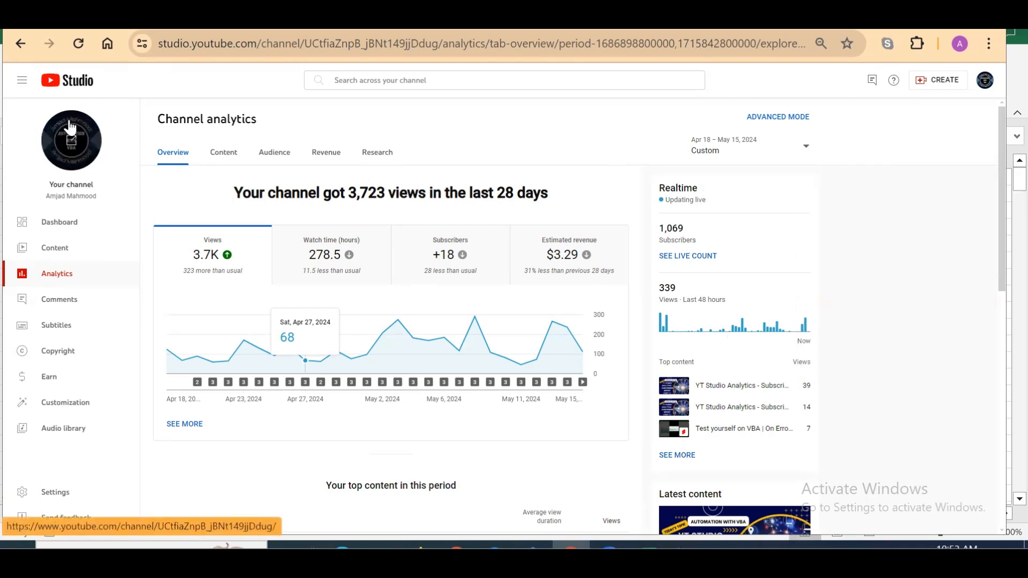
{"action": "left_click", "coordinate": [81, 88]}
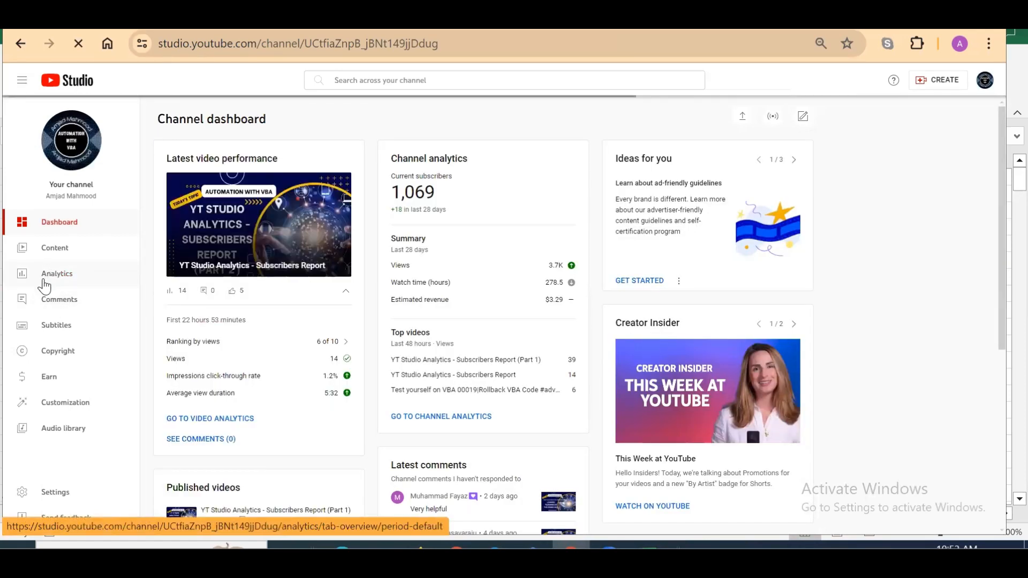
{"action": "left_click", "coordinate": [44, 280]}
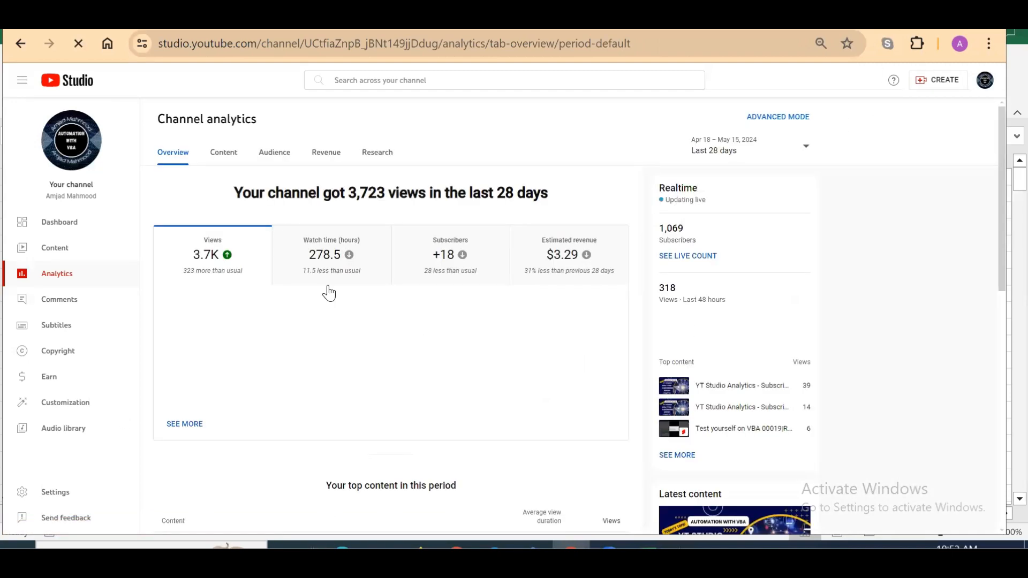
{"action": "left_click", "coordinate": [184, 423]}
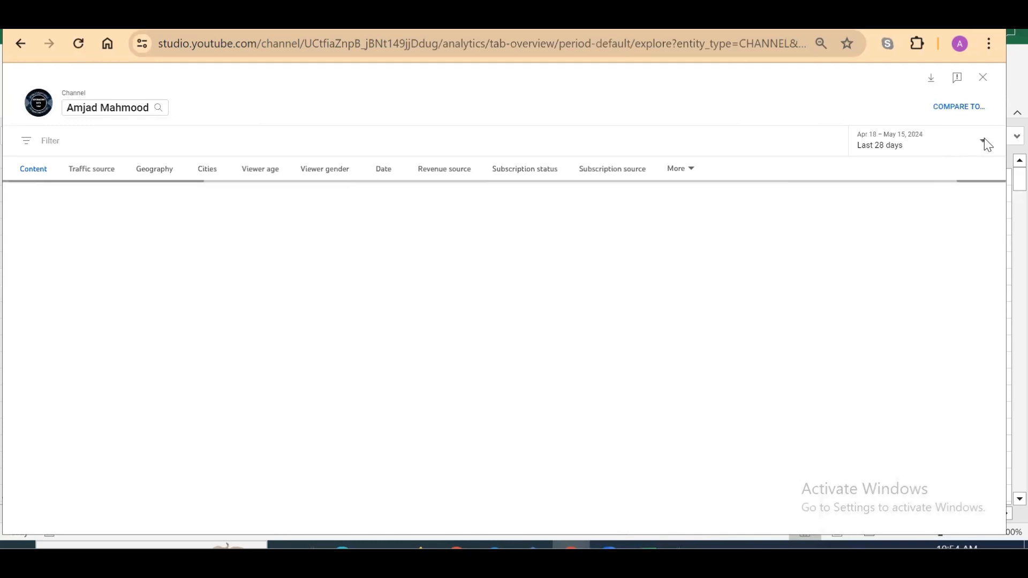
- Set the detailed report's period to a custom range from 6/16/23 to May 15, 2024
{"action": "left_click", "coordinate": [982, 148]}
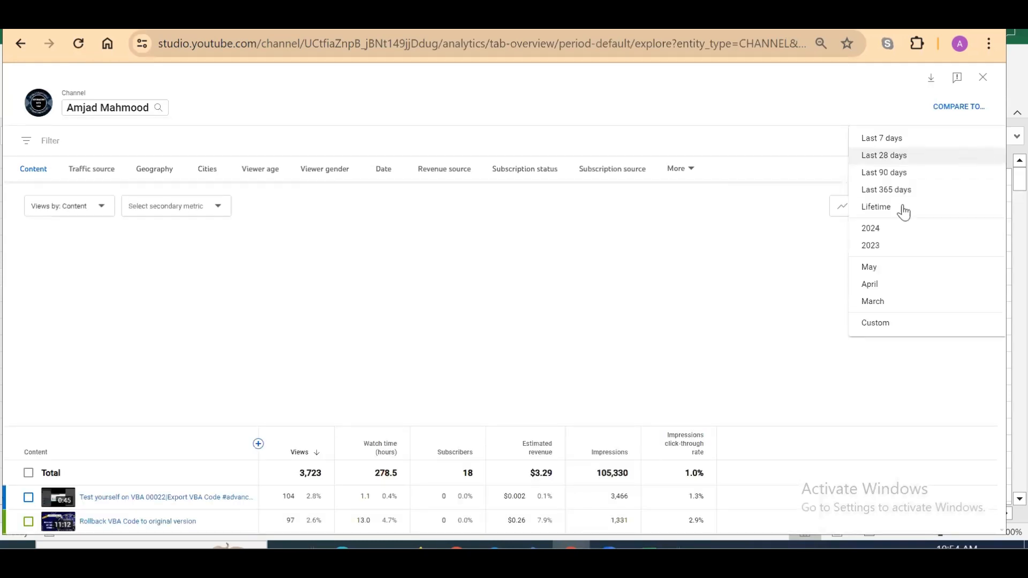
{"action": "left_click", "coordinate": [874, 321]}
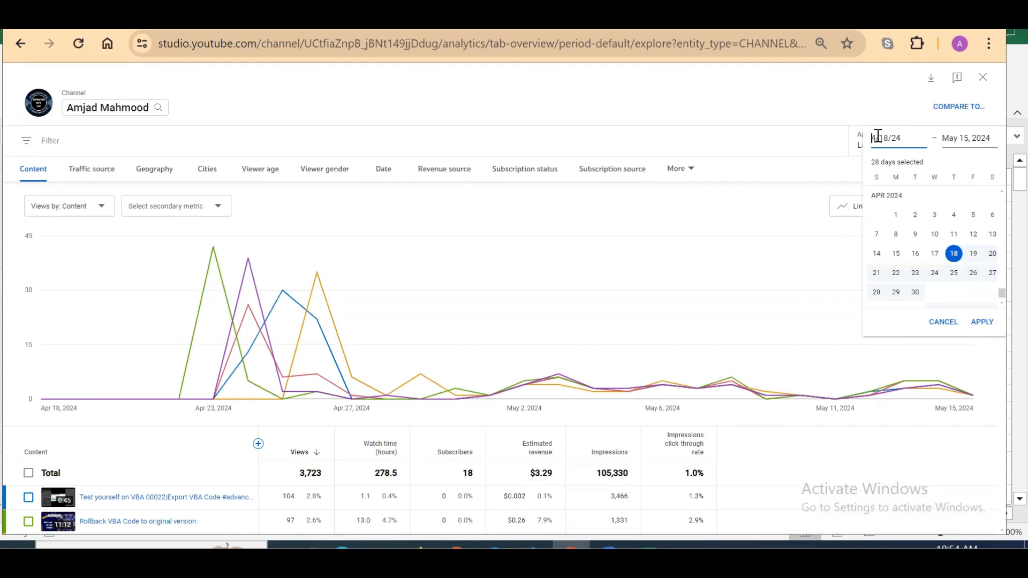
{"action": "left_click_drag", "start_coordinate": [878, 136], "coordinate": [873, 134]}
{"action": "type", "text": "6"}
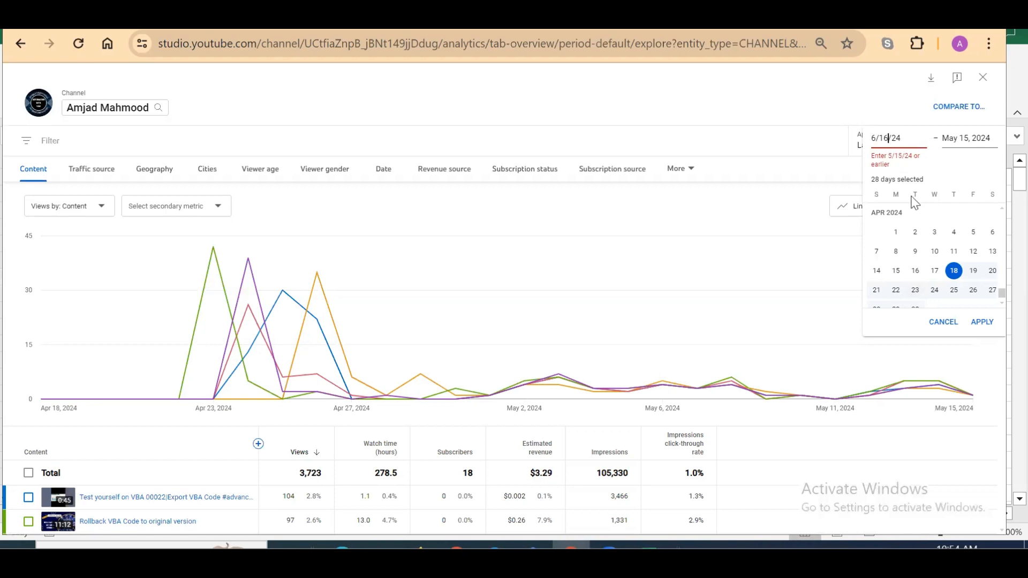
{"action": "left_click_drag", "start_coordinate": [898, 137], "coordinate": [928, 137]}
{"action": "type", "text": "3"}
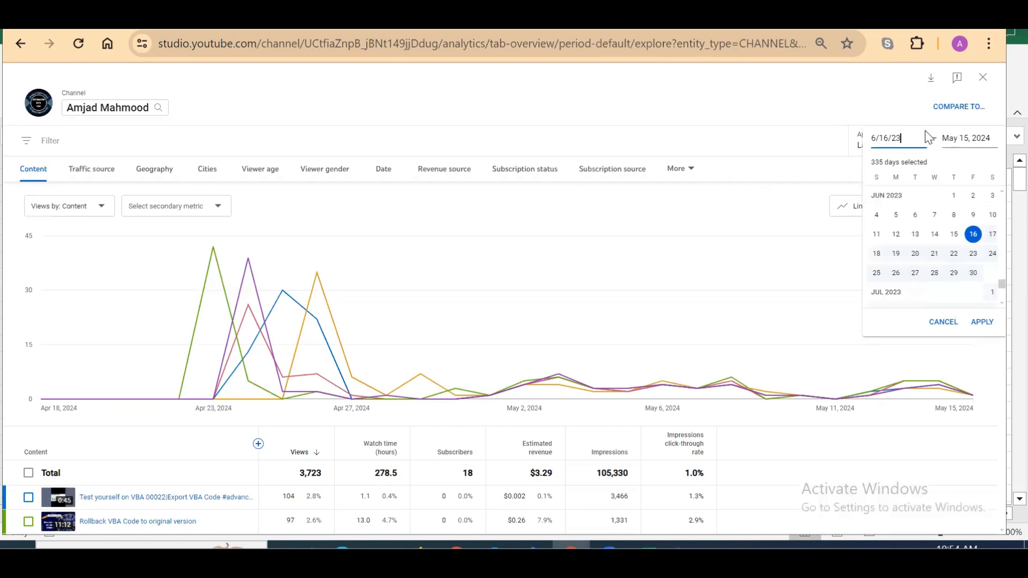
{"action": "left_click", "coordinate": [981, 323]}
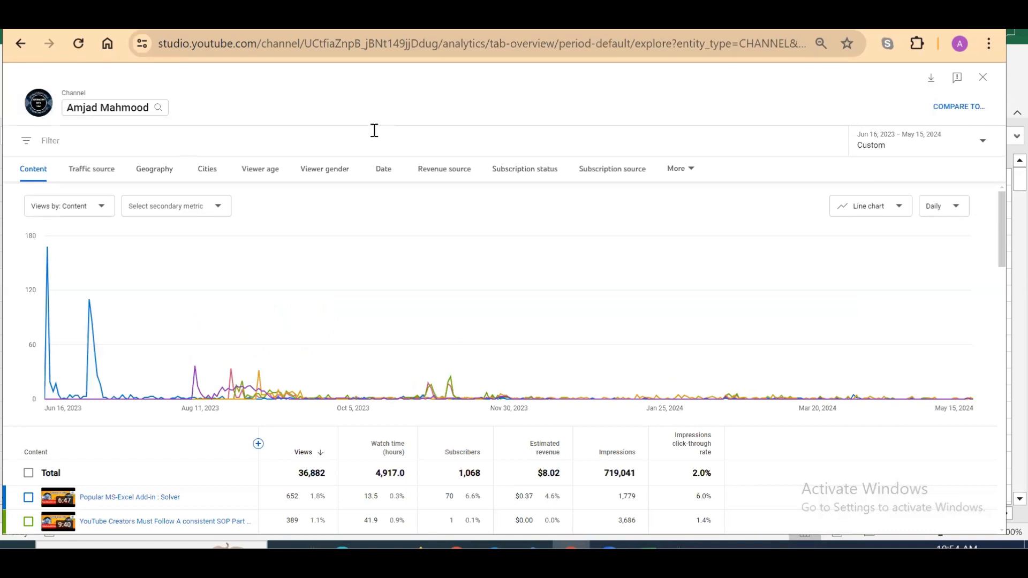
- Break the report down by date and export it to Google Sheets
{"action": "left_click", "coordinate": [384, 173]}
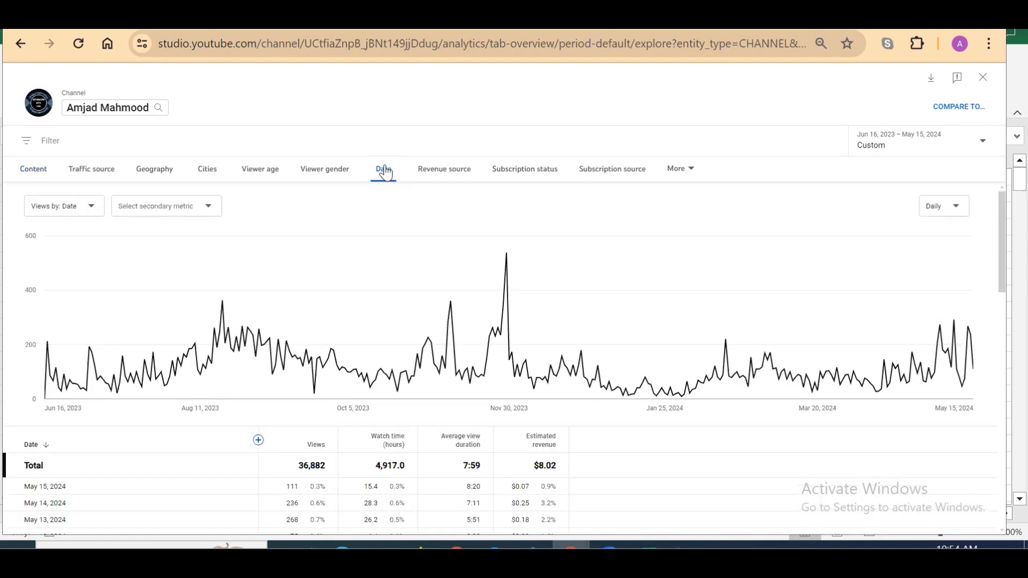
{"action": "left_click", "coordinate": [931, 78]}
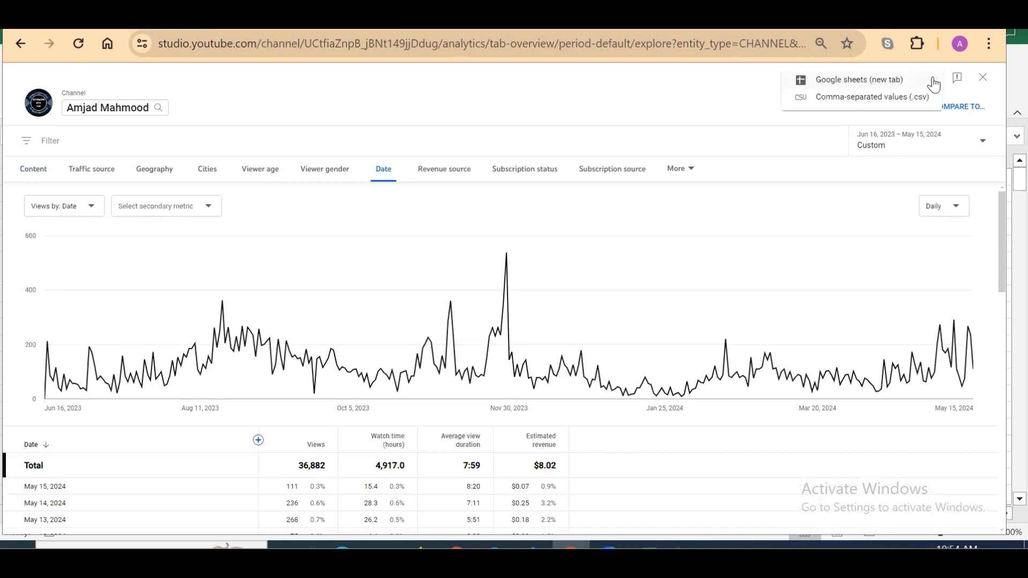
{"action": "left_click", "coordinate": [833, 86]}
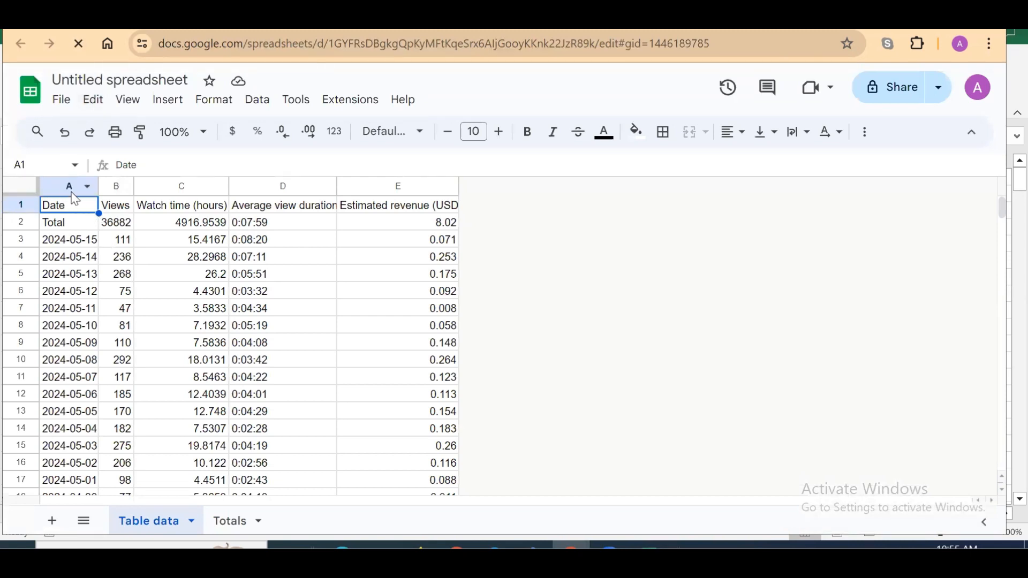
- Copy the Date and Views columns (A:B) of the exported spreadsheet
{"action": "left_click", "coordinate": [61, 188]}
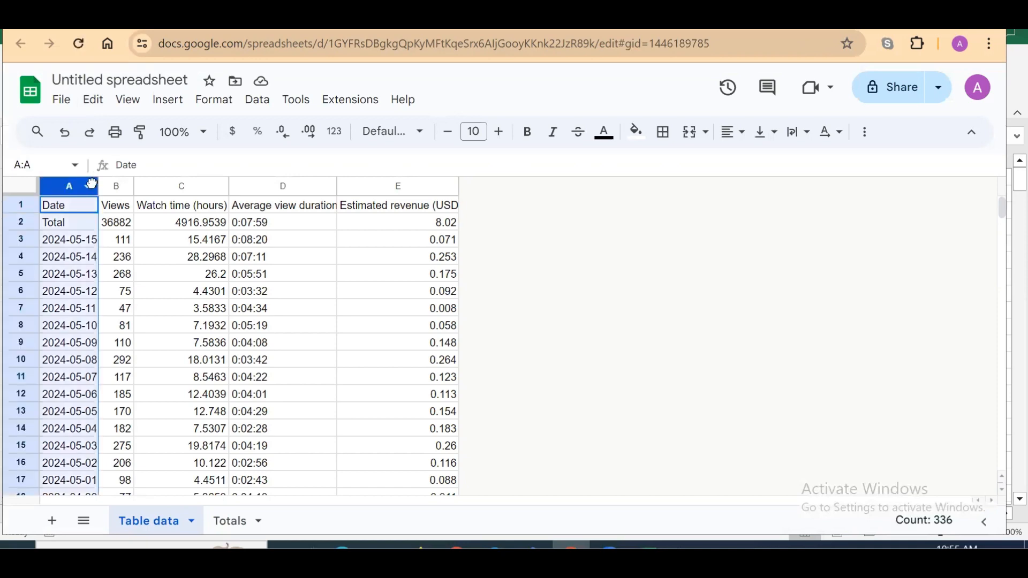
{"action": "left_click_drag", "start_coordinate": [88, 186], "coordinate": [123, 192]}
{"action": "right_click", "coordinate": [116, 187]}
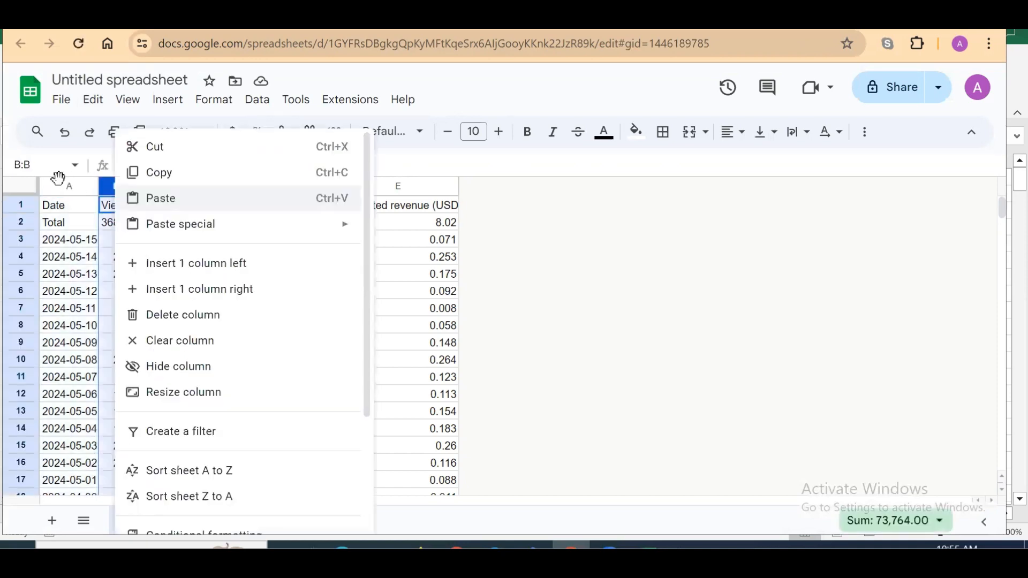
{"action": "left_click", "coordinate": [60, 184]}
{"action": "left_click", "coordinate": [108, 186], "text": "shift"}
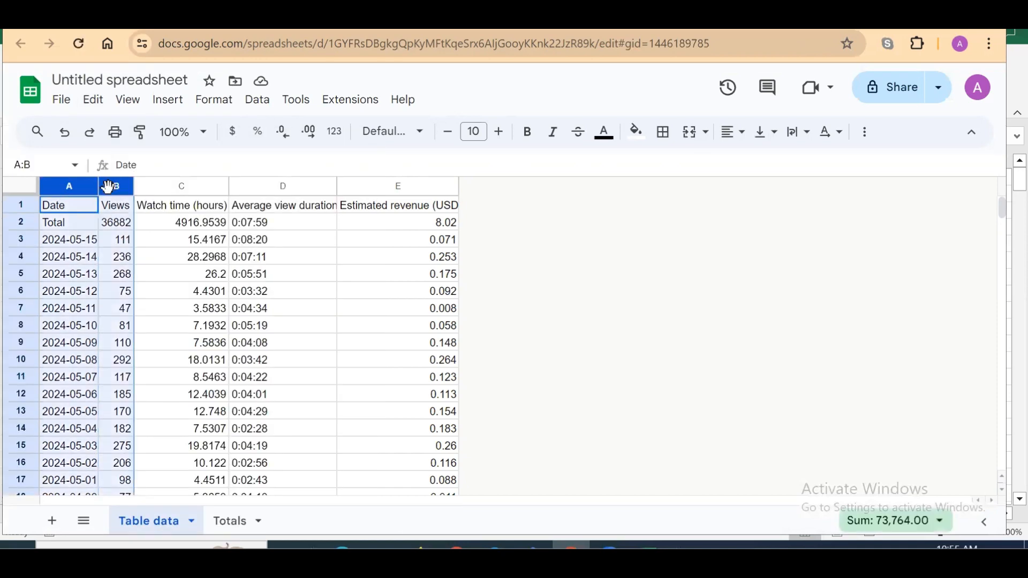
{"action": "key", "text": "ctrl+c"}
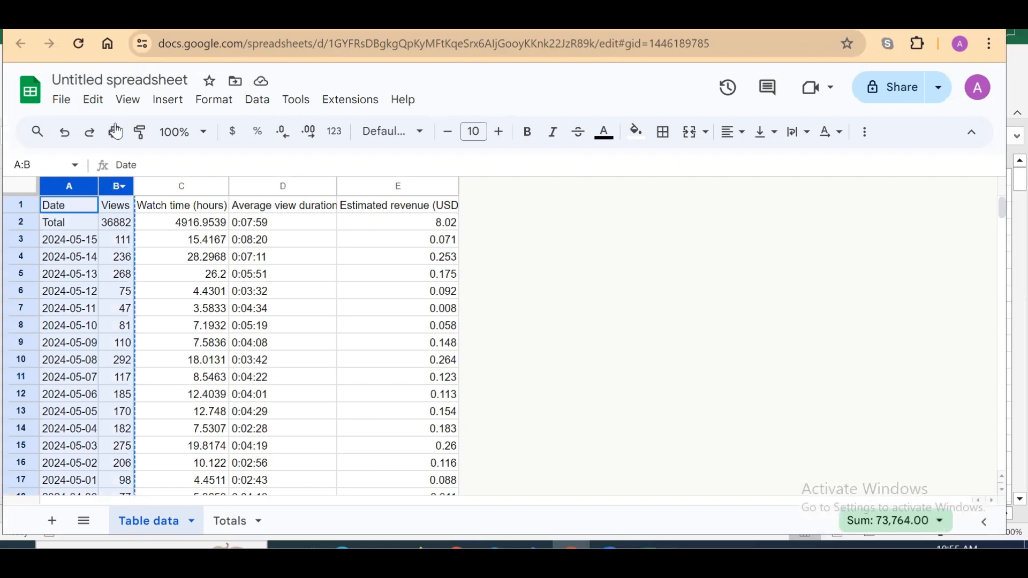
- Switch to the Excel workbook and paste the copied columns at A329, directly below the Subs data
{"action": "mouse_move", "coordinate": [648, 547]}
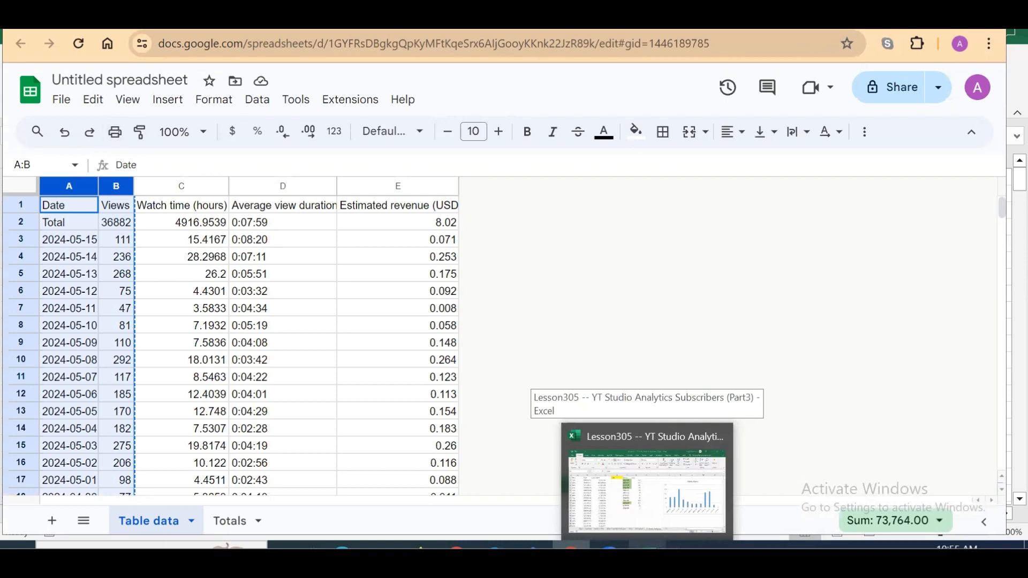
{"action": "left_click", "coordinate": [655, 500]}
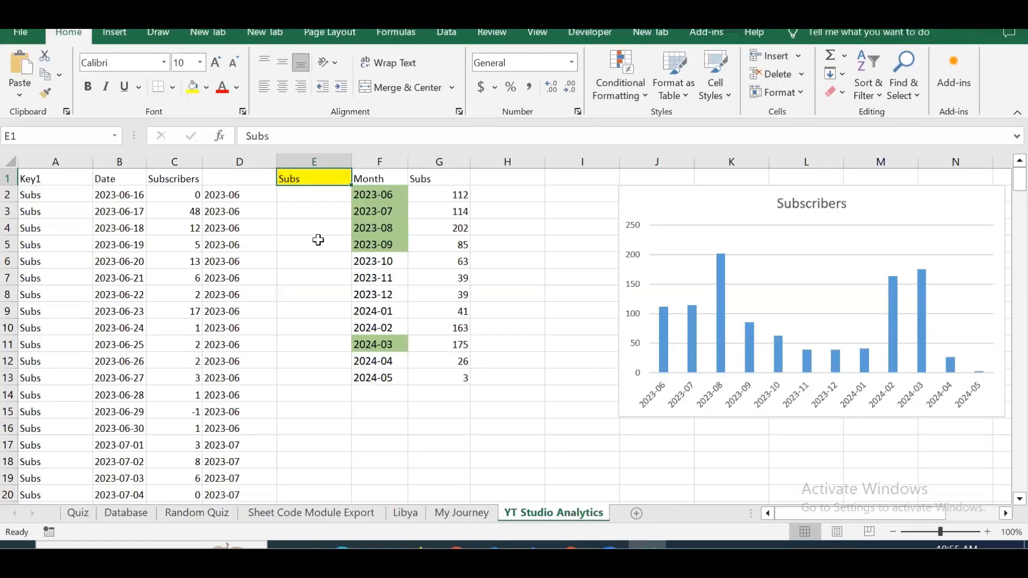
{"action": "left_click", "coordinate": [35, 435]}
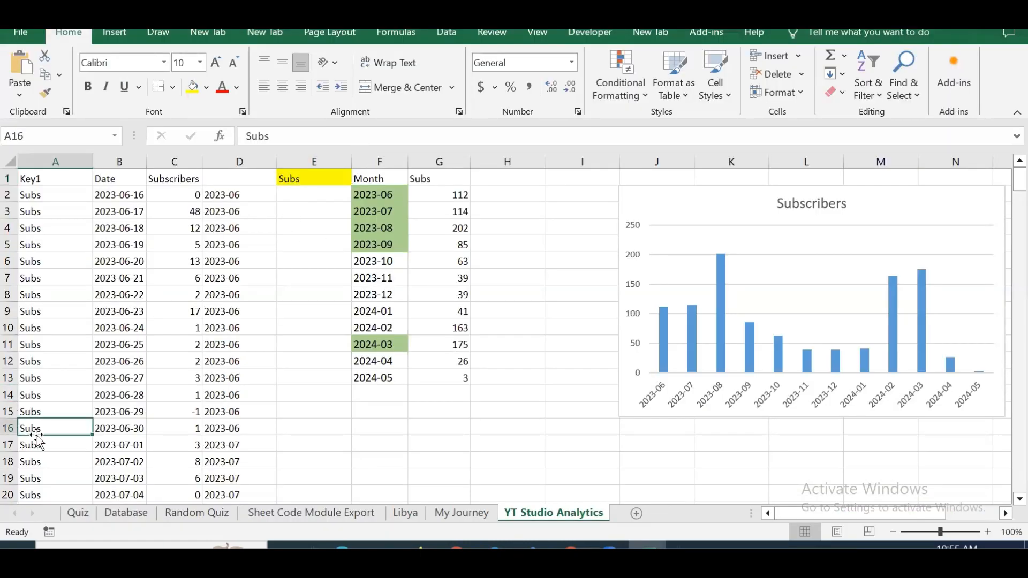
{"action": "key", "text": "ctrl+Down"}
{"action": "key", "text": "Down"}
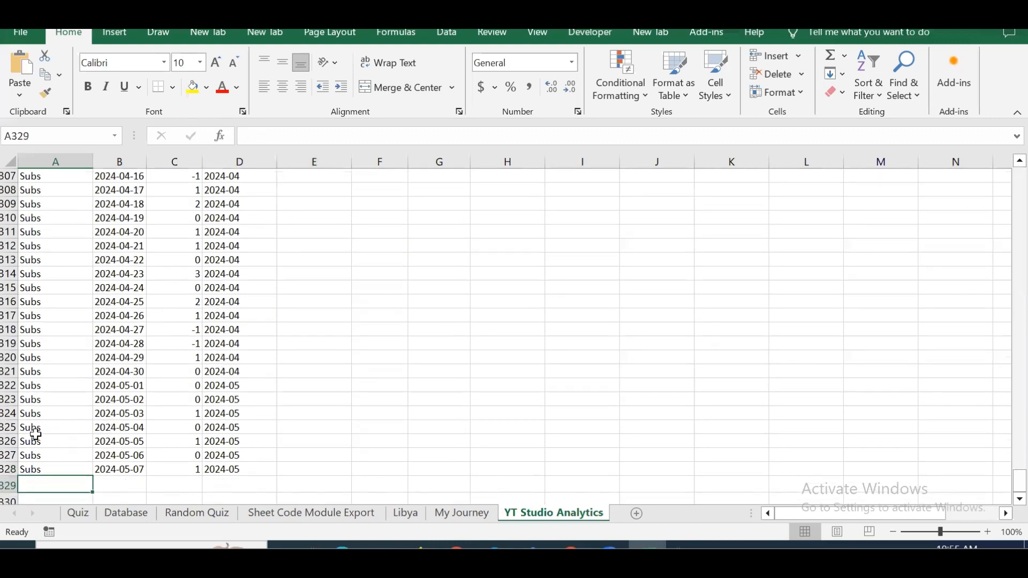
{"action": "key", "text": "ctrl+v"}
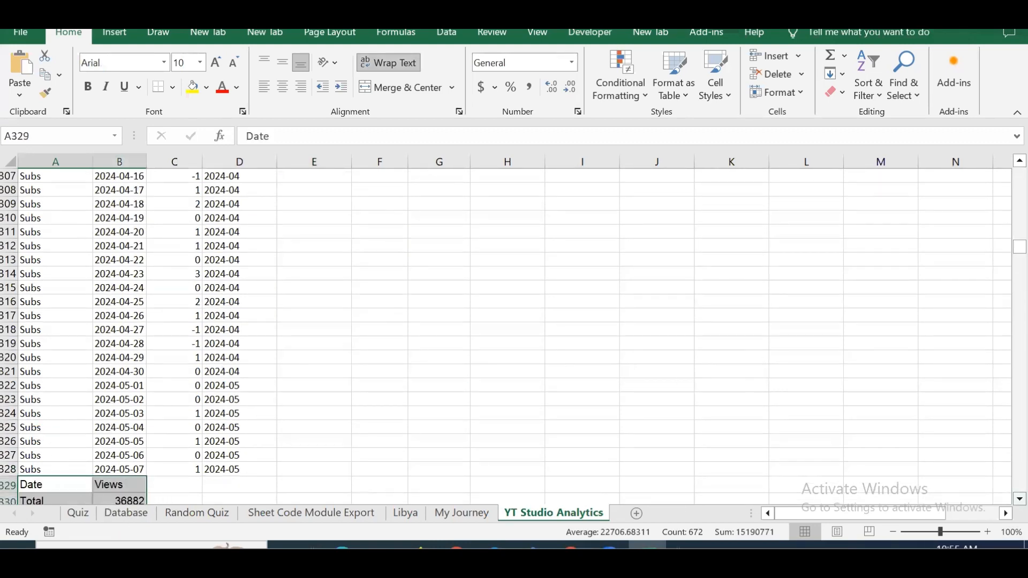
- Move the daily dates and view counts from A331 downward to start at E331, leaving the header and total rows behind
{"action": "scroll", "coordinate": [111, 435], "scroll_direction": "down", "scroll_amount": 2}
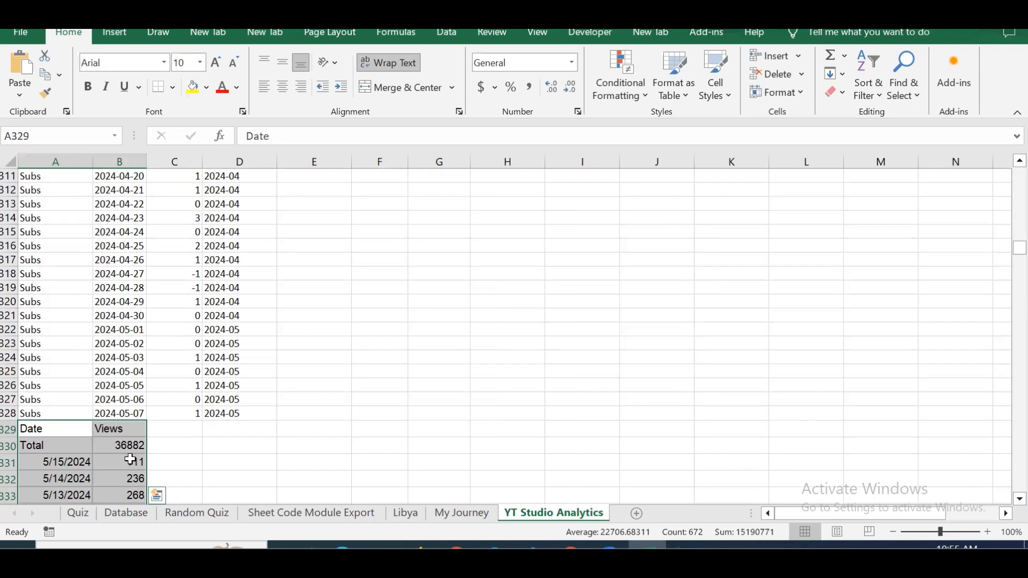
{"action": "left_click_drag", "start_coordinate": [46, 462], "coordinate": [123, 472]}
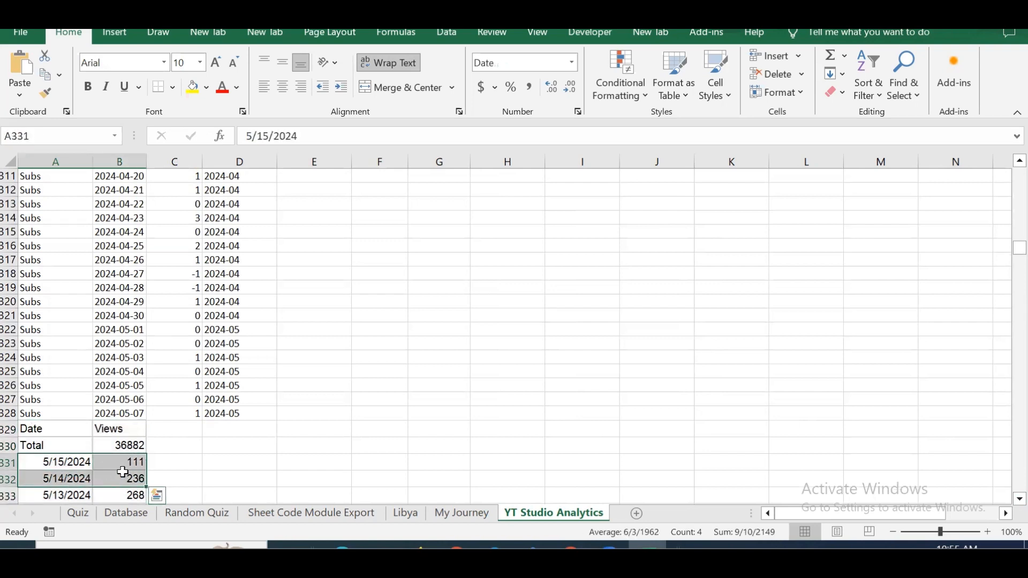
{"action": "key", "text": "ctrl+shift+Down"}
{"action": "key", "text": "ctrl+c"}
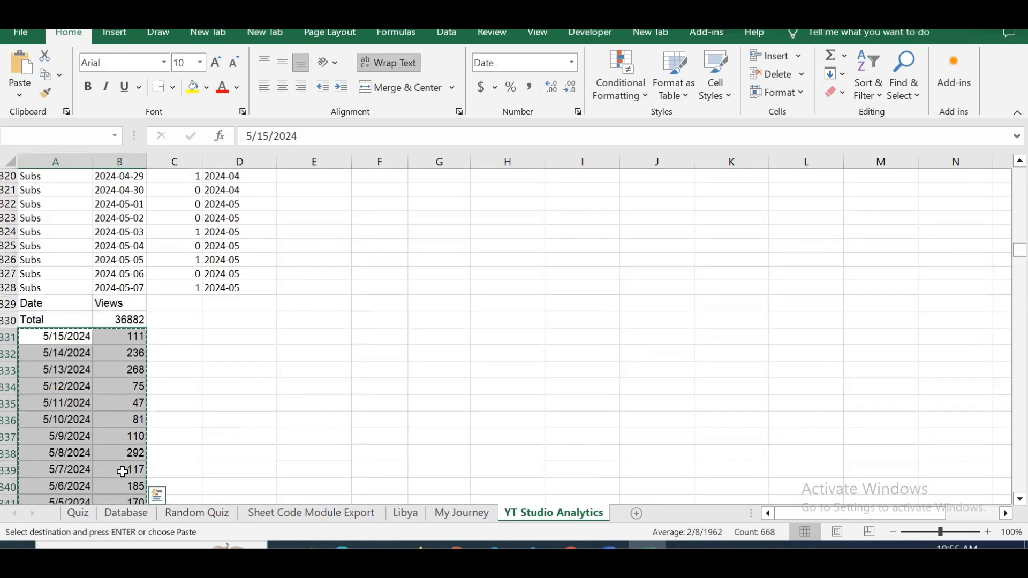
{"action": "left_click", "coordinate": [112, 335]}
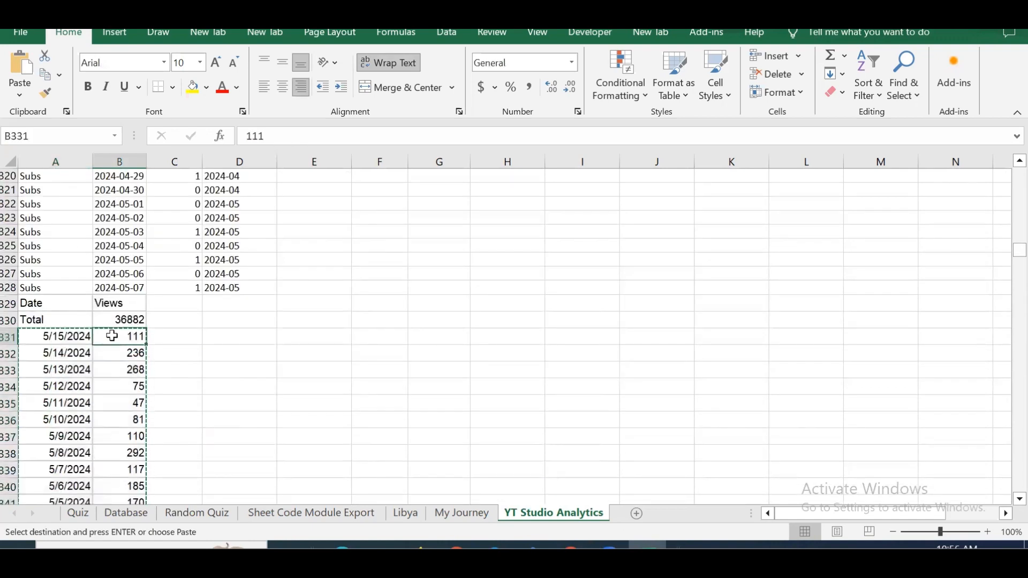
{"action": "left_click", "coordinate": [325, 337]}
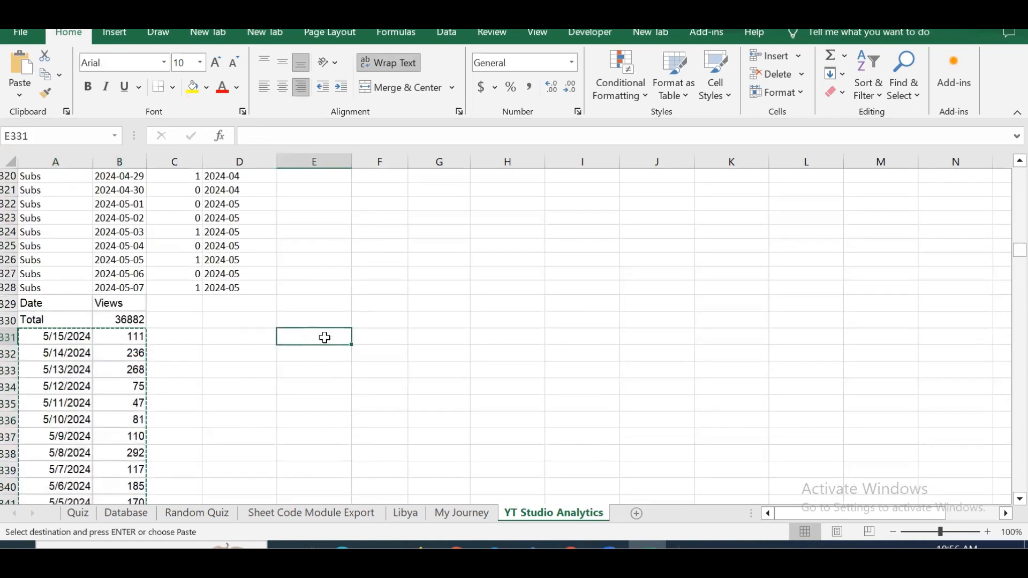
{"action": "key", "text": "ctrl+v"}
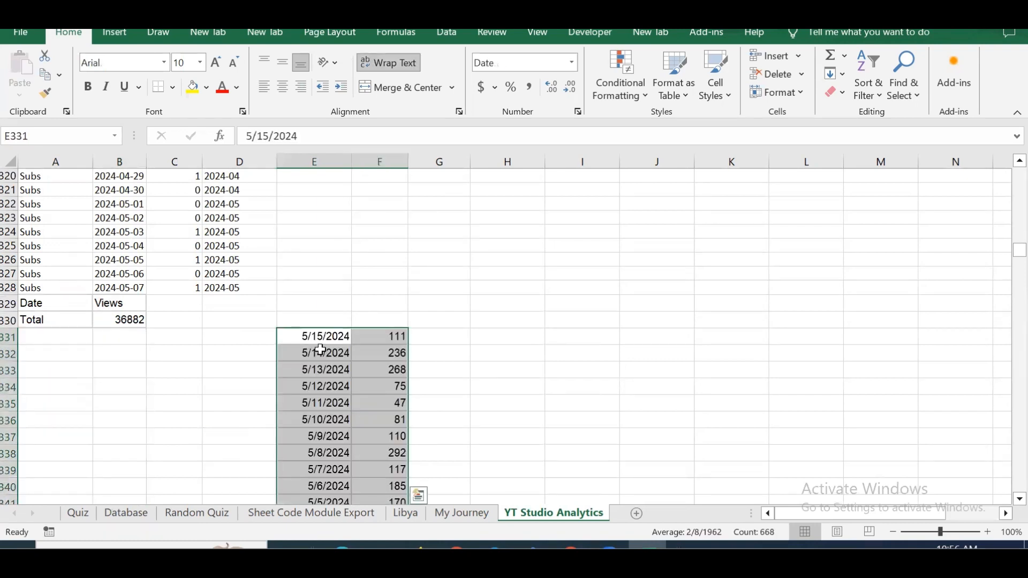
- Delete the leftover header and total rows 329 and 330, and enter the key Views in A329
{"action": "mouse_move", "coordinate": [13, 304]}
{"action": "left_mouse_down"}
{"action": "mouse_move", "coordinate": [12, 356]}
{"action": "mouse_move", "coordinate": [13, 314]}
{"action": "left_mouse_up"}
{"action": "key", "text": "ctrl+minus"}
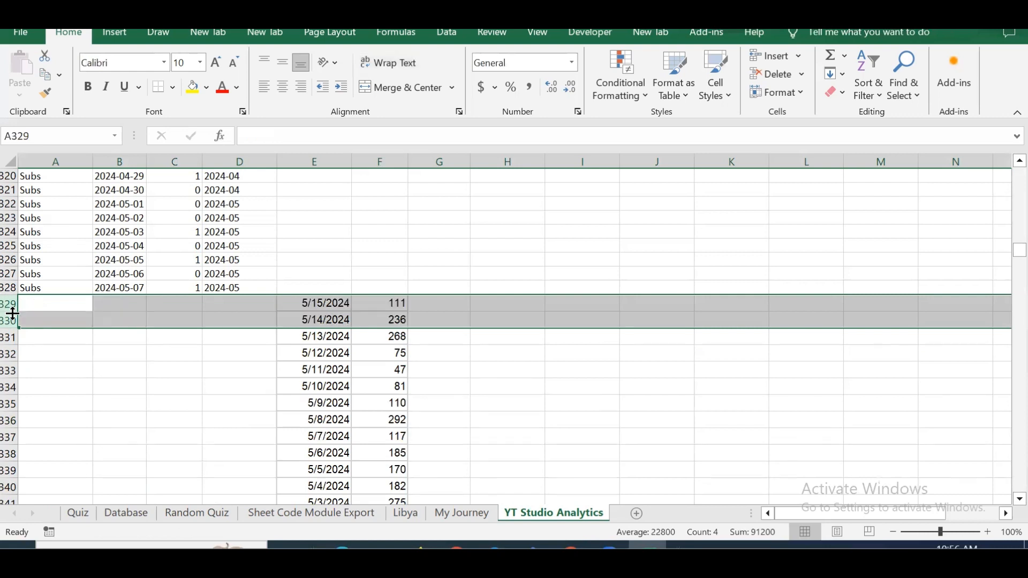
{"action": "left_click", "coordinate": [43, 303]}
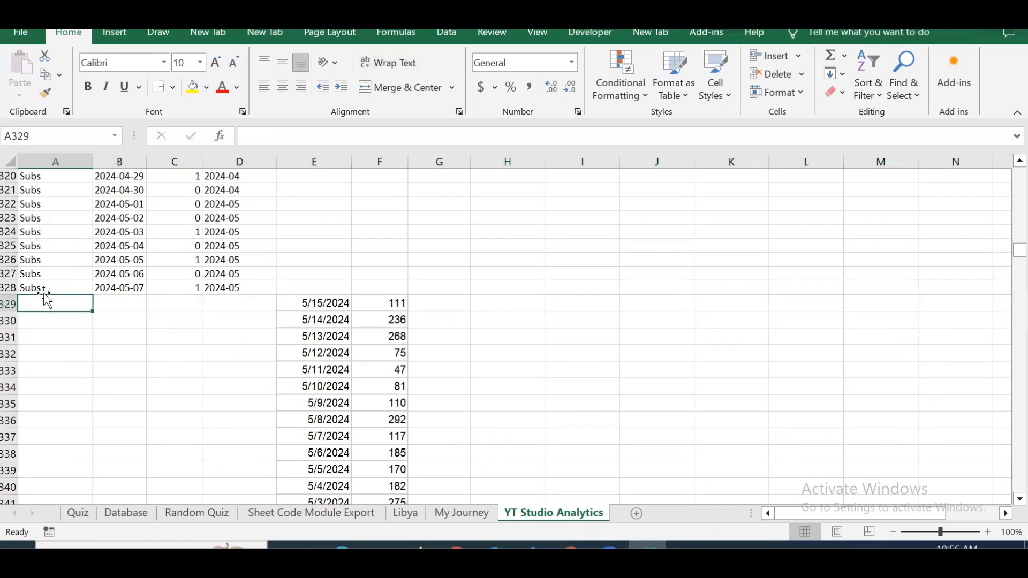
{"action": "type", "text": "Views"}
{"action": "key", "text": "Return"}
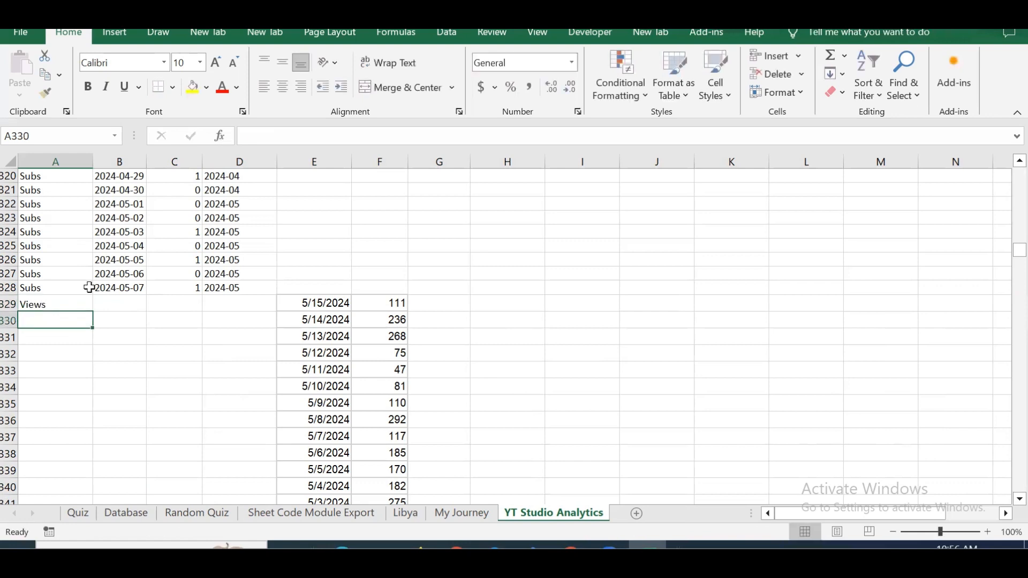
- Enter =TEXT(E329,"yyyy-mm-dd") in B329 so the first Views date matches the text format of the Subs dates
{"action": "left_click", "coordinate": [101, 303]}
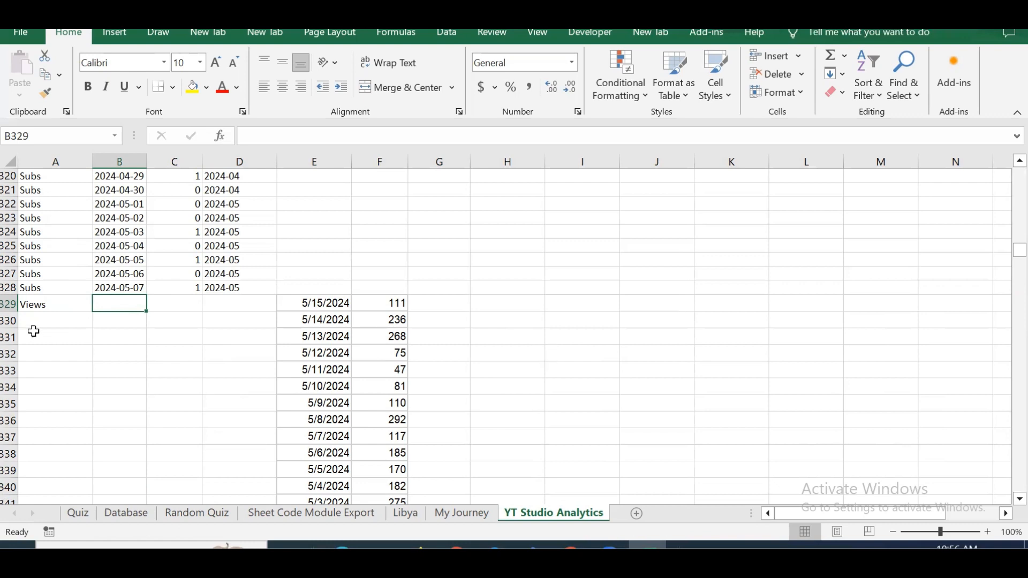
{"action": "left_click", "coordinate": [128, 284]}
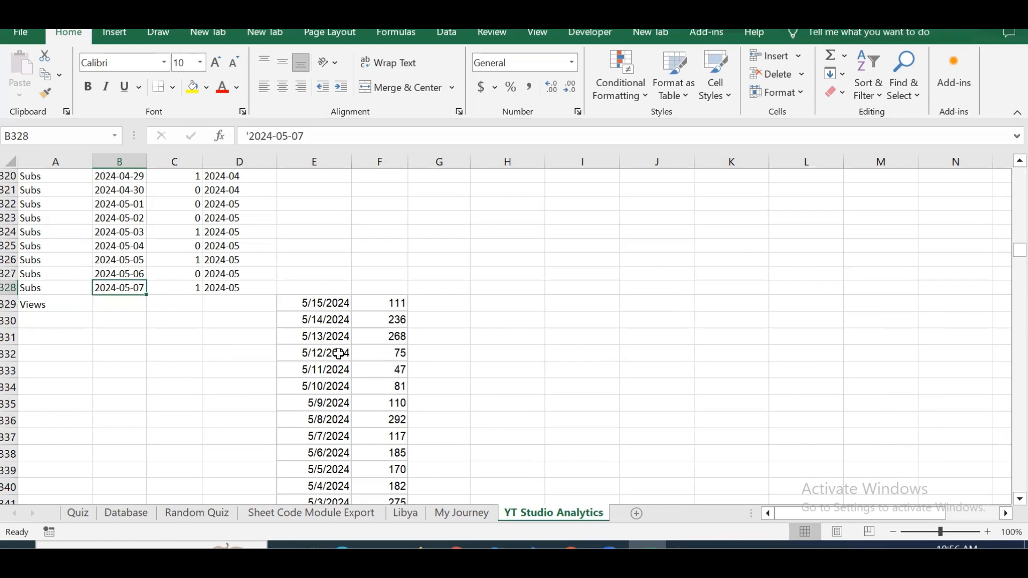
{"action": "left_click", "coordinate": [127, 272]}
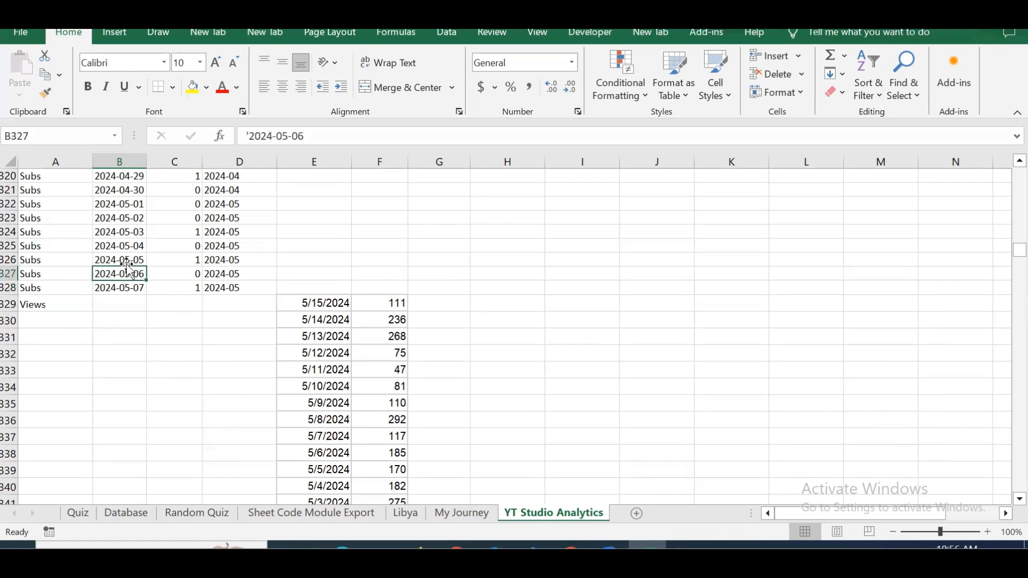
{"action": "left_click", "coordinate": [120, 301]}
{"action": "double_click", "coordinate": [122, 302]}
{"action": "type", "text": "="}
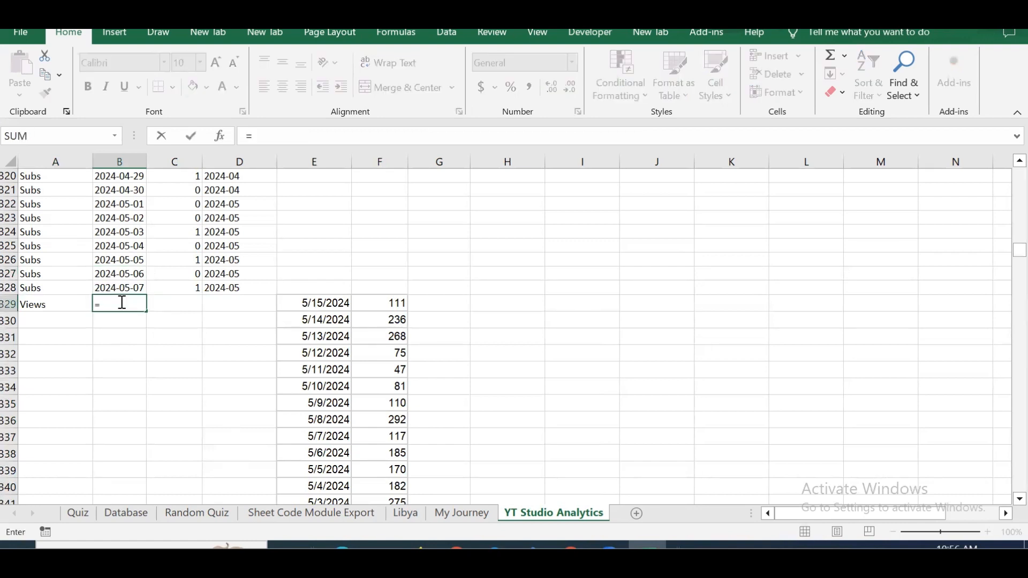
{"action": "type", "text": "text*"}
{"action": "key", "text": "BackSpace"}
{"action": "type", "text": "("}
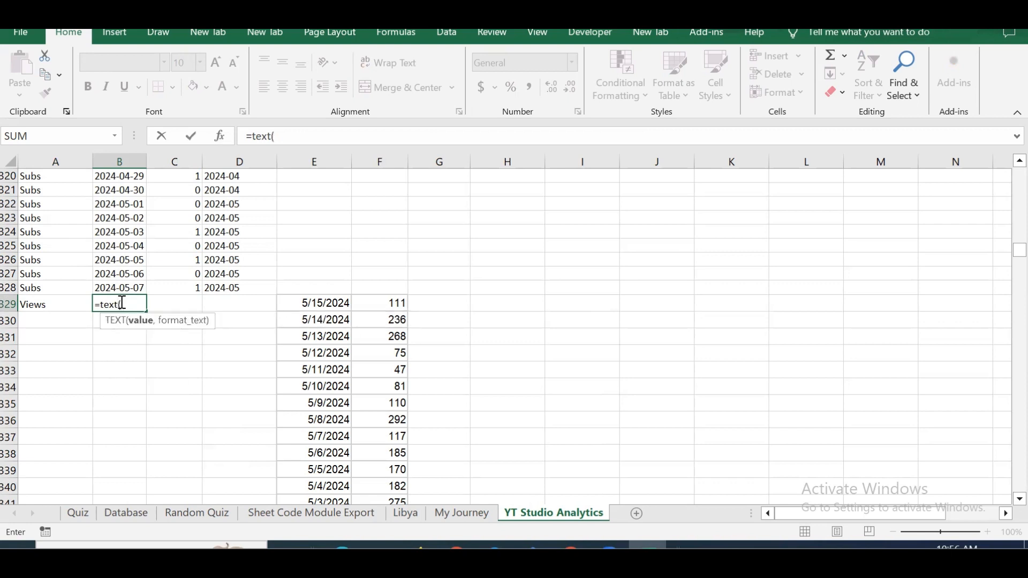
{"action": "left_click", "coordinate": [324, 303]}
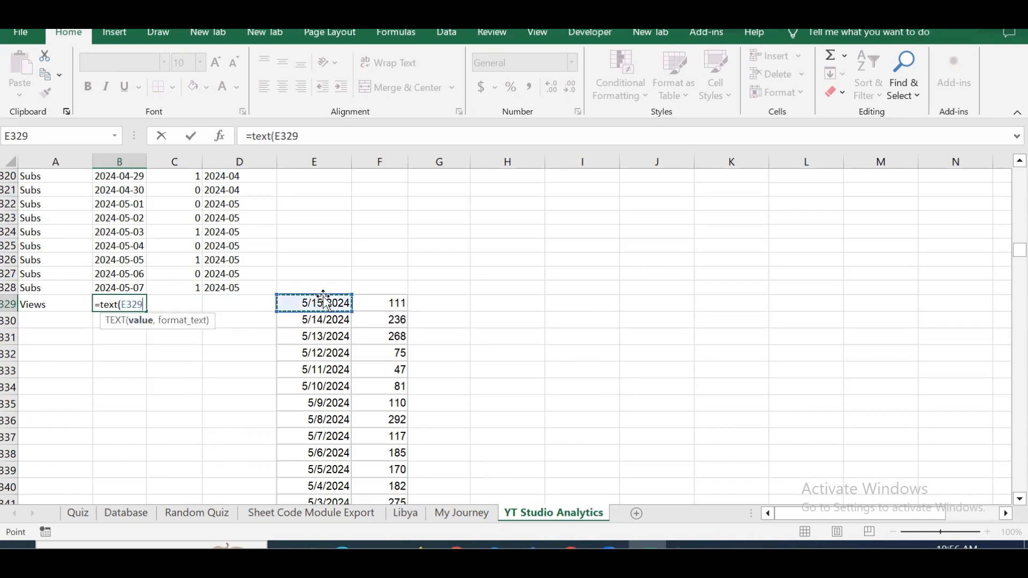
{"action": "type", "text": ",\"yyyy-mm"}
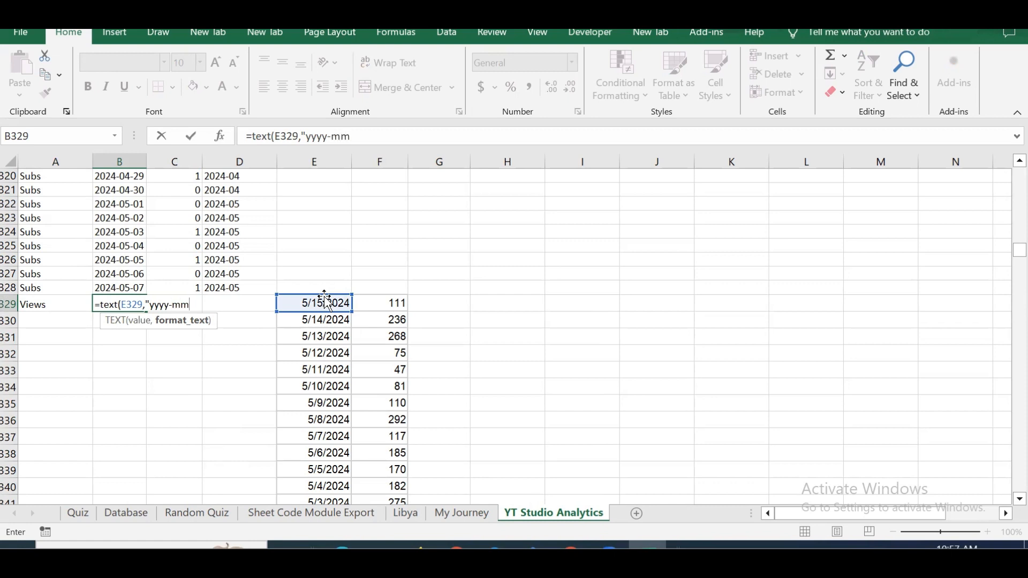
{"action": "type", "text": "dd\")"}
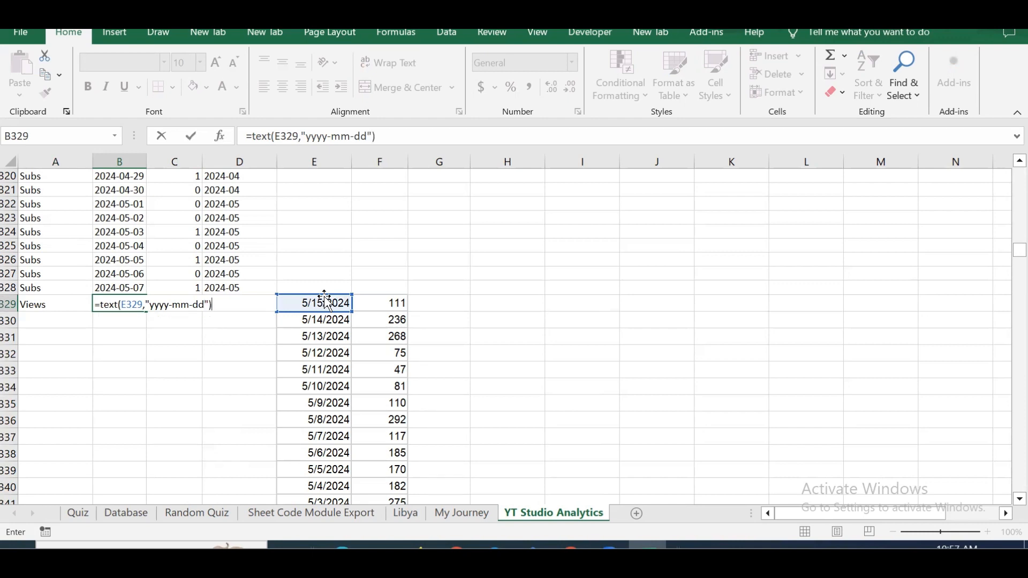
{"action": "key", "text": "Return"}
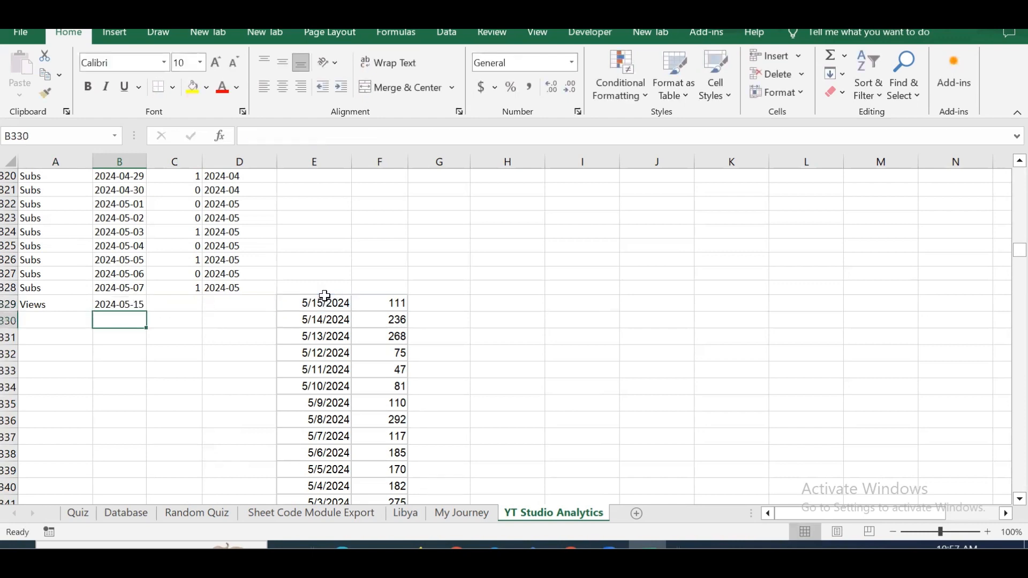
{"action": "left_click", "coordinate": [117, 305]}
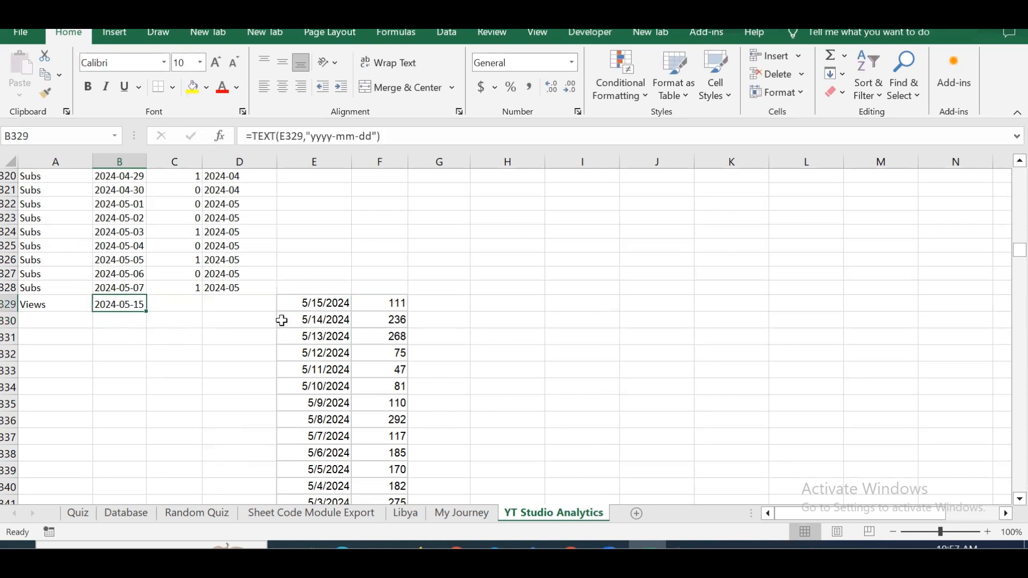
{"action": "left_click", "coordinate": [186, 301]}
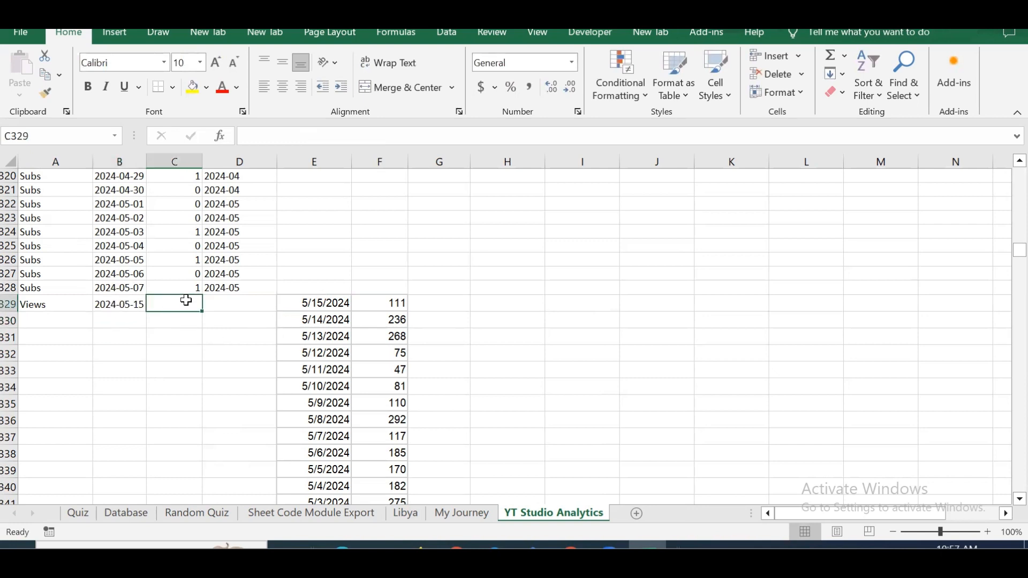
{"action": "type", "text": "="}
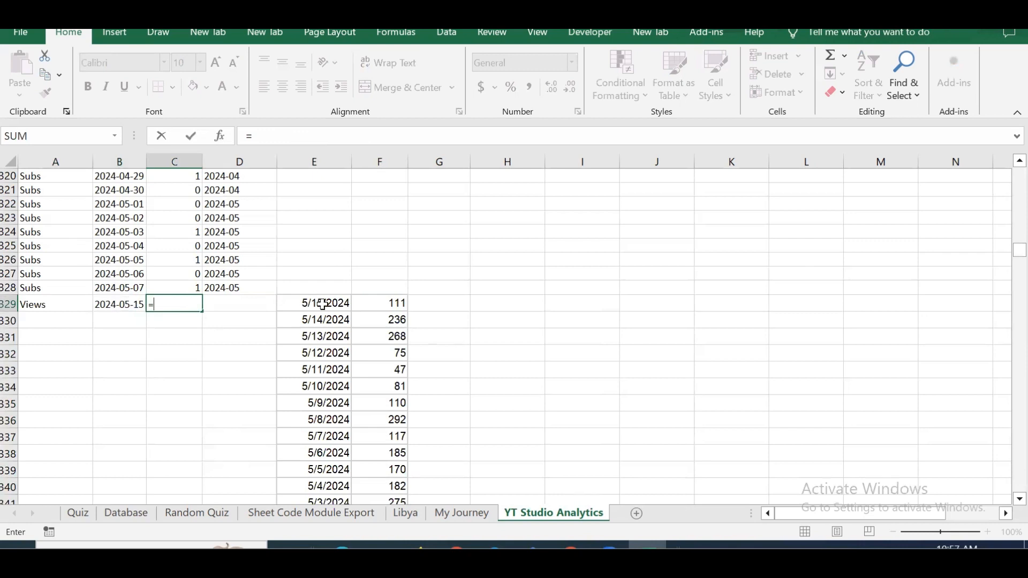
{"action": "key", "text": "Escape"}
{"action": "left_click", "coordinate": [372, 304]}
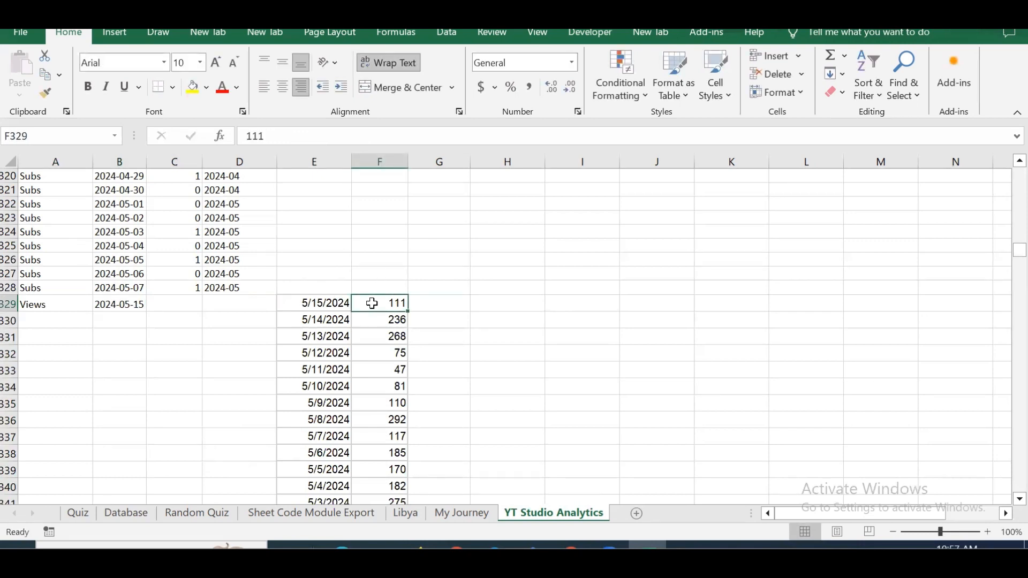
{"action": "key", "text": "ctrl+shift+Down"}
{"action": "key", "text": "ctrl+d"}
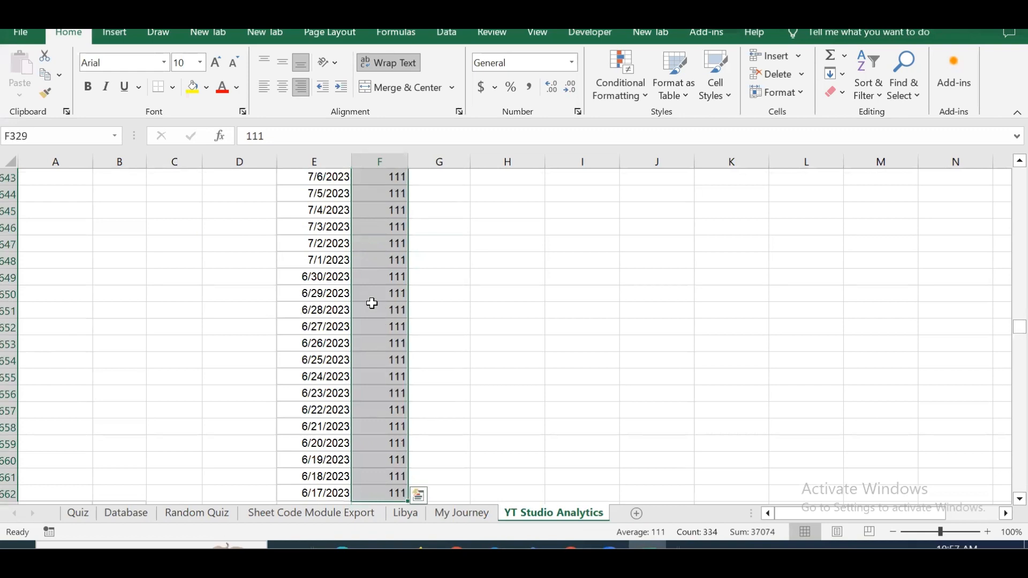
{"action": "key", "text": "Left"}
{"action": "key", "text": "Left"}
{"action": "key", "text": "Left"}
{"action": "key", "text": "Down"}
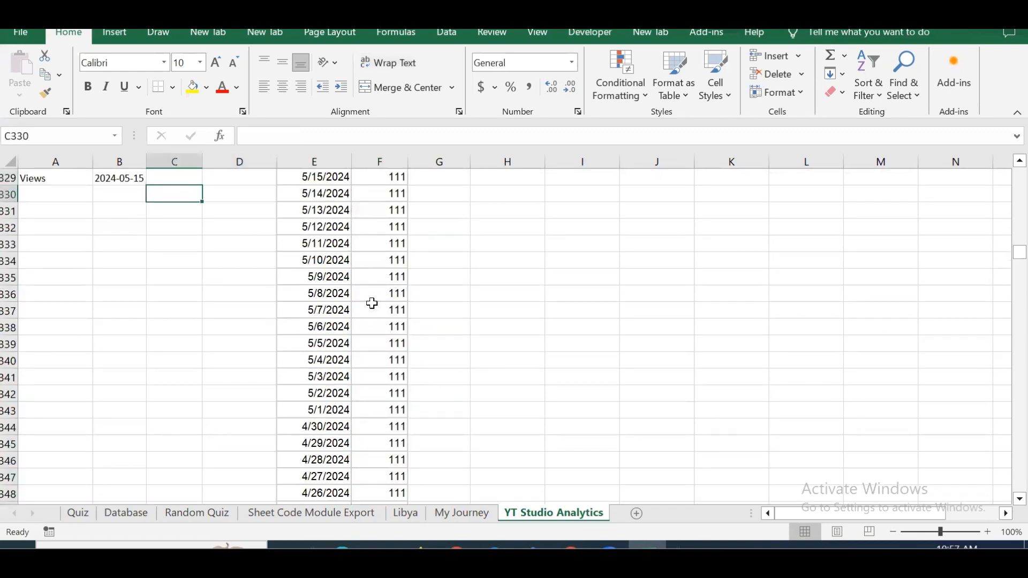
{"action": "scroll", "coordinate": [364, 214], "scroll_direction": "up", "scroll_amount": 1}
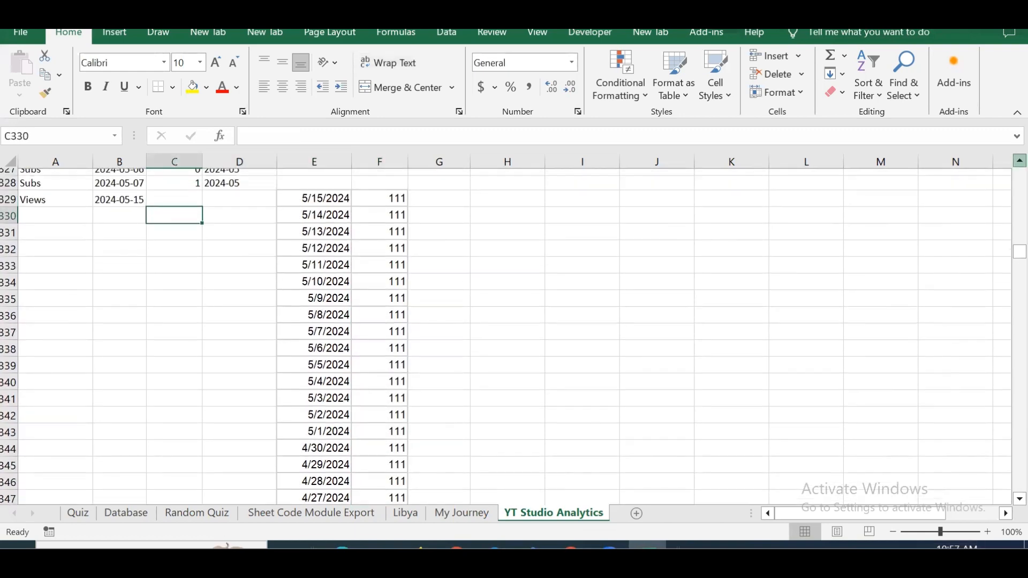
{"action": "left_click", "coordinate": [374, 220]}
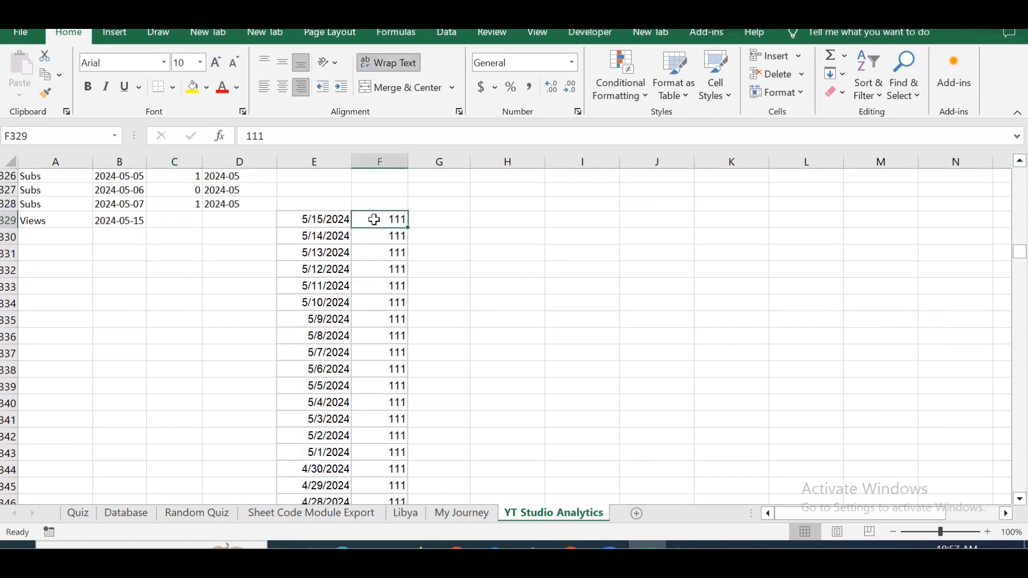
{"action": "key", "text": "ctrl+v"}
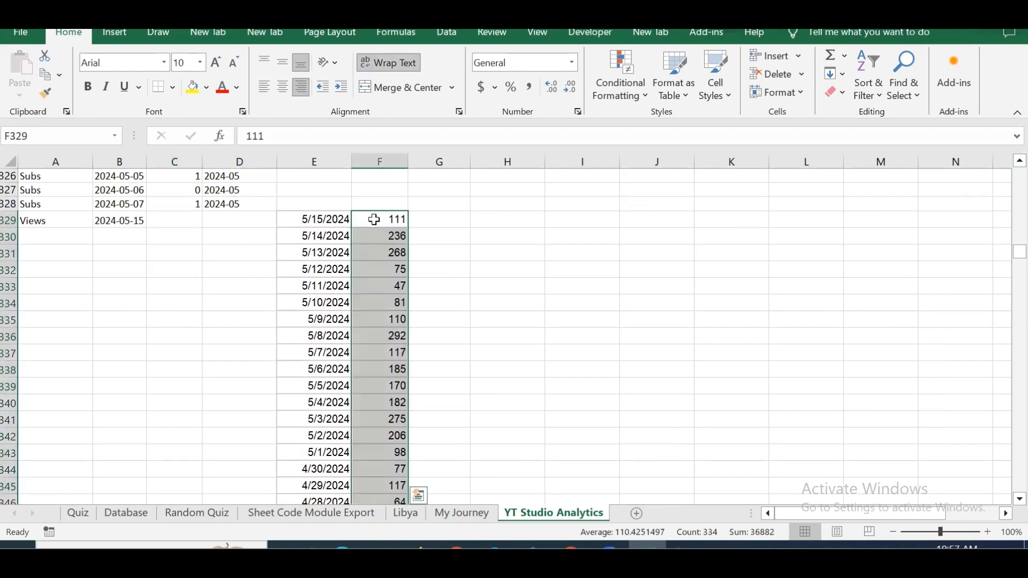
- Copy the daily view counts from F329 downward into column C starting at C329
{"action": "key", "text": "ctrl+c"}
{"action": "key", "text": "Left"}
{"action": "key", "text": "Left"}
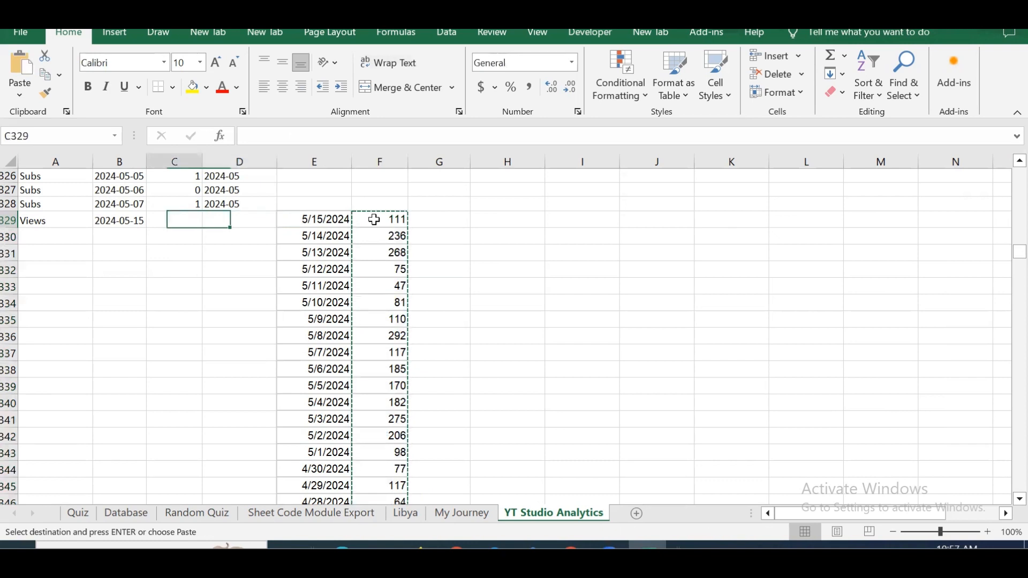
{"action": "key", "text": "ctrl+v"}
- Fill the date formula in B329 and the Views key in A329 down through all rows of view data
{"action": "left_click", "coordinate": [116, 219]}
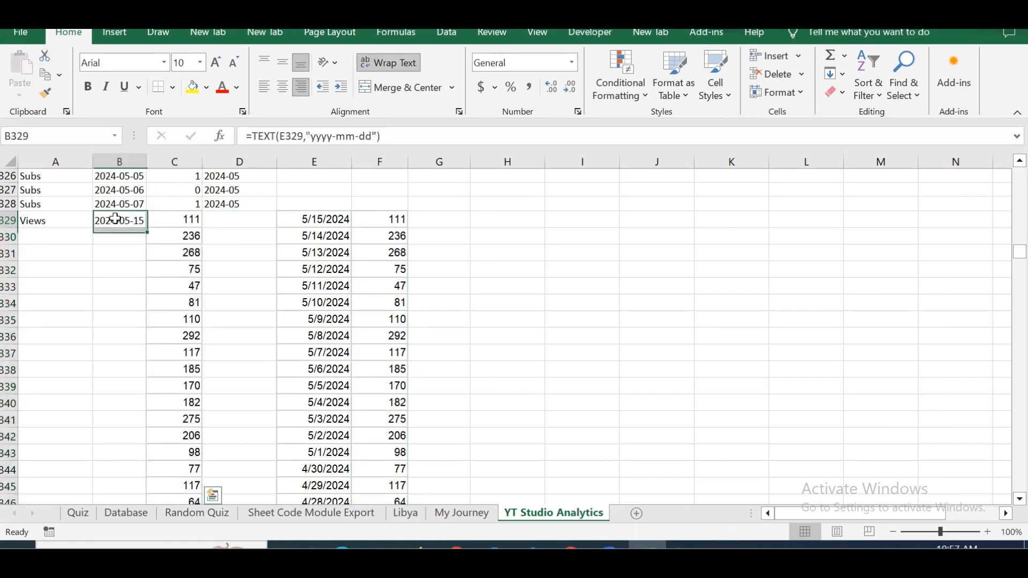
{"action": "double_click", "coordinate": [142, 224]}
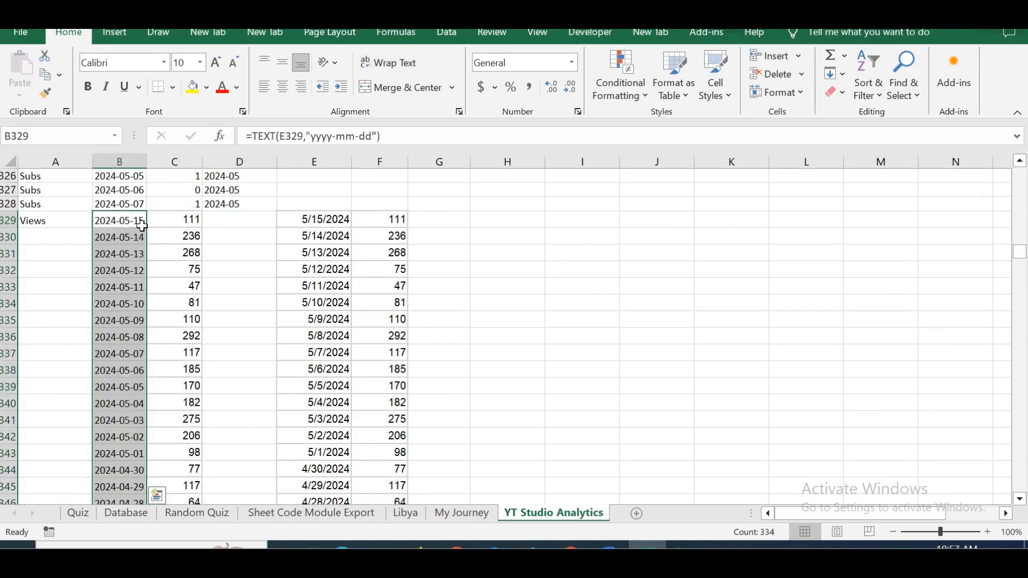
{"action": "left_click", "coordinate": [52, 220]}
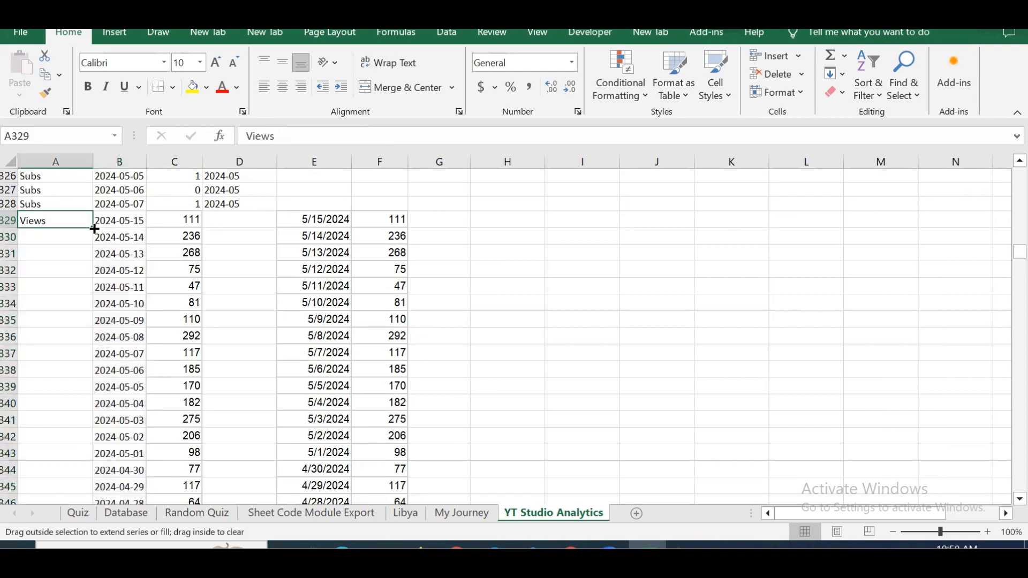
{"action": "double_click", "coordinate": [92, 227]}
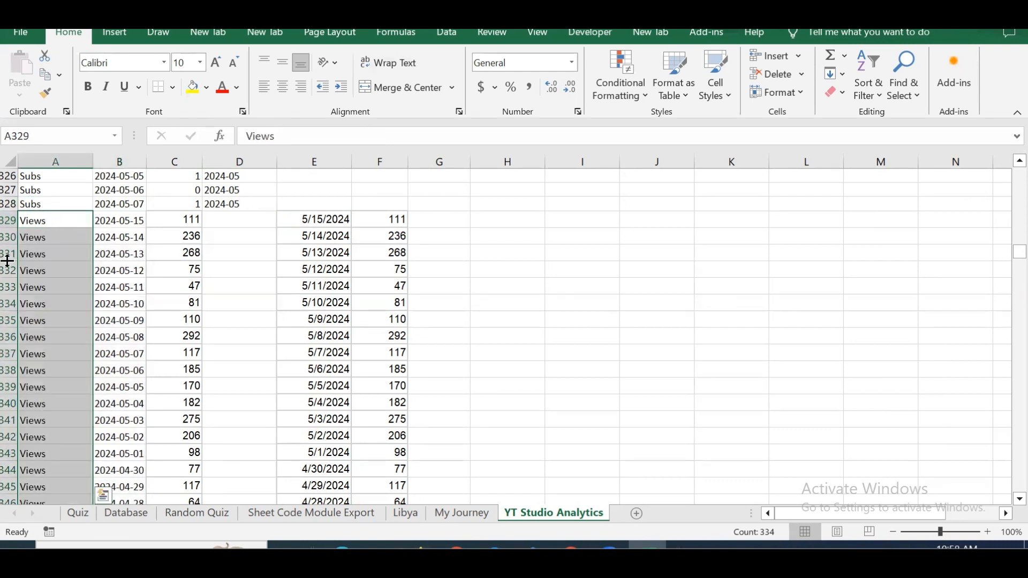
- Examine the filled Views rows down to the end of the data at row 662
{"action": "left_click", "coordinate": [33, 219]}
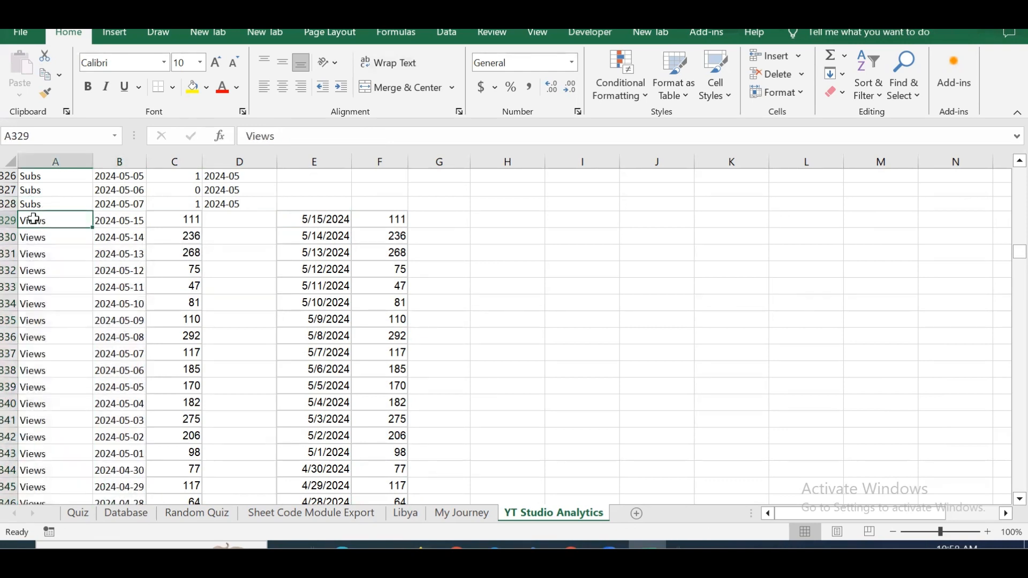
{"action": "key", "text": "ctrl+Down"}
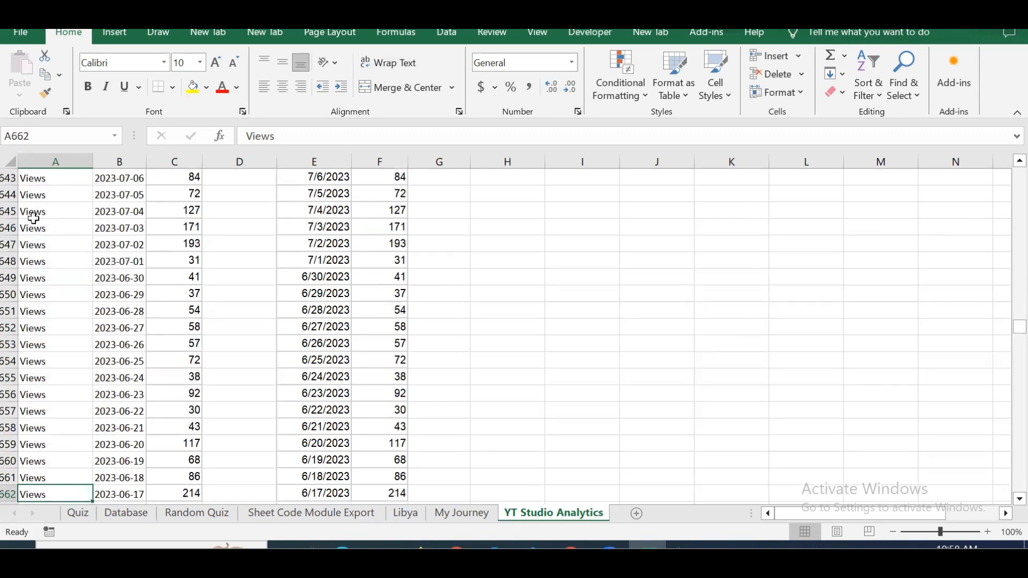
{"action": "key", "text": "Down"}
{"action": "key", "text": "Down"}
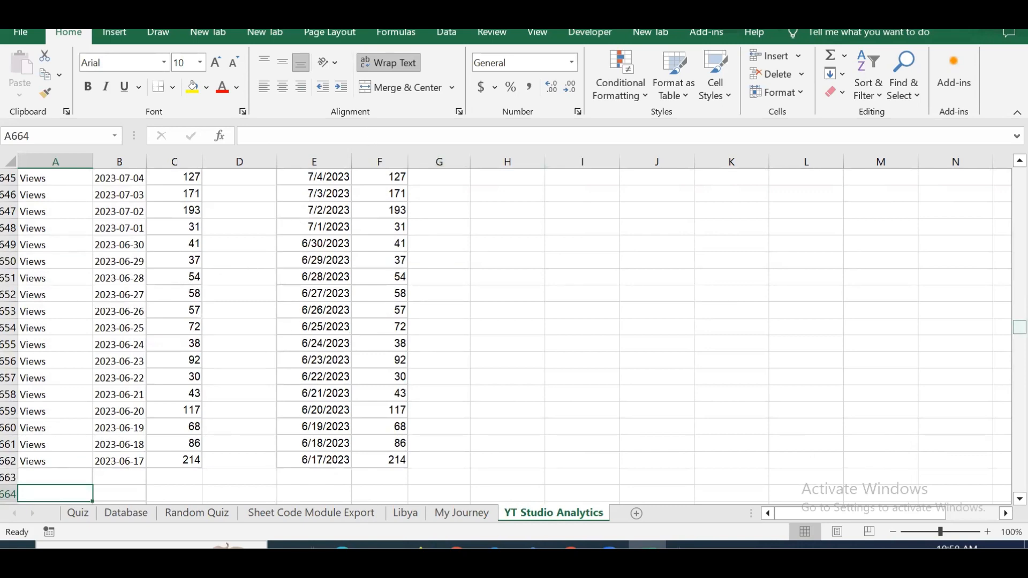
{"action": "scroll", "coordinate": [505, 337], "scroll_direction": "up", "scroll_amount": 20}
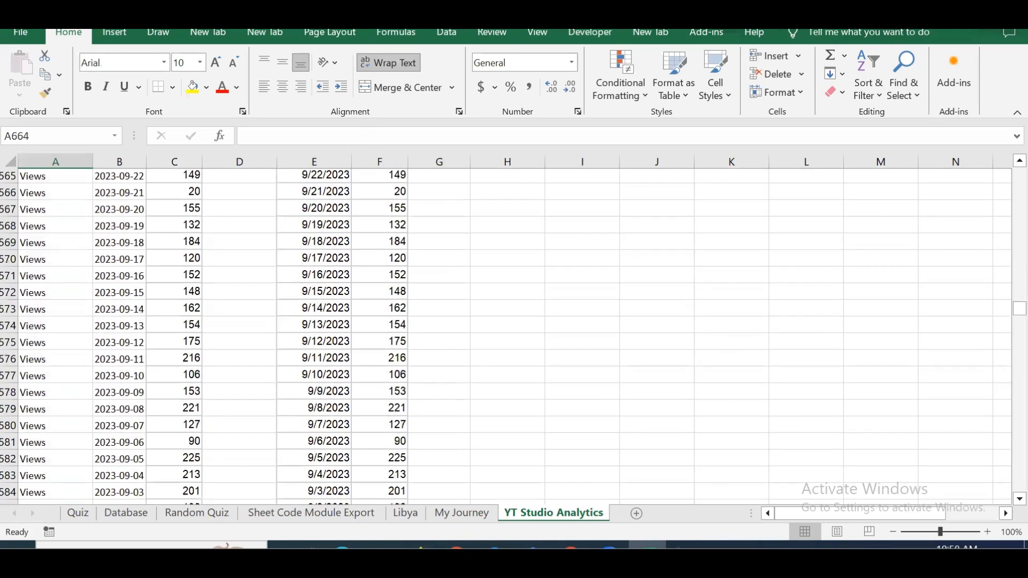
{"action": "scroll", "coordinate": [506, 337], "scroll_direction": "up", "scroll_amount": 20}
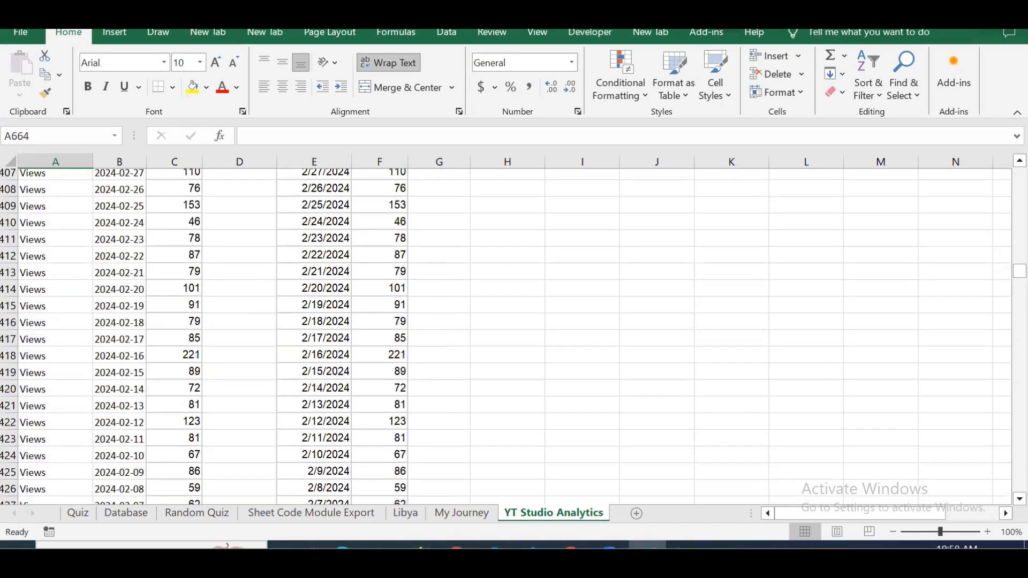
{"action": "scroll", "coordinate": [505, 337], "scroll_direction": "up", "scroll_amount": 13}
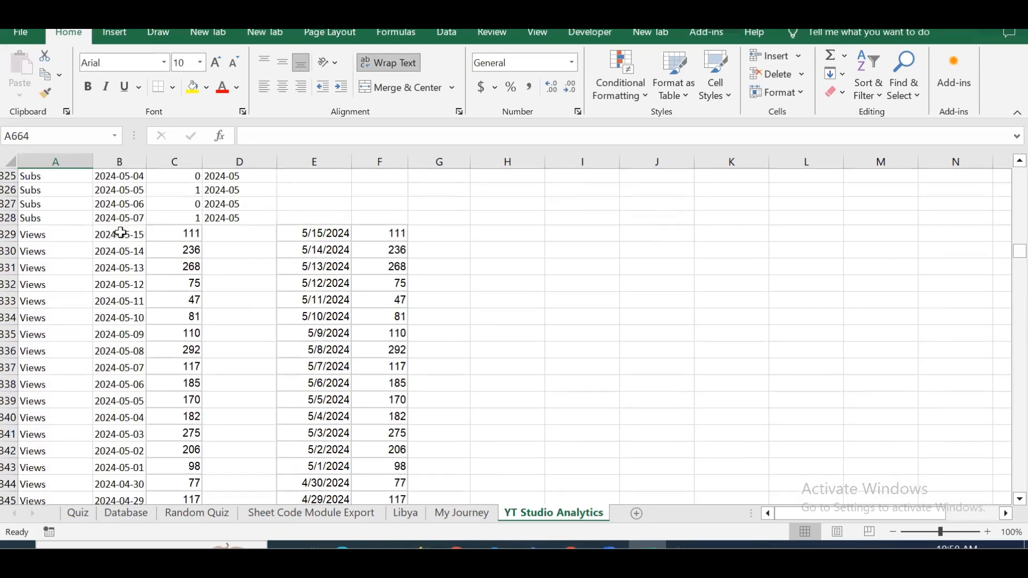
- Convert the Views dates and counts in B329:C662 to static values by copying them and pasting values in place
{"action": "left_click", "coordinate": [120, 233]}
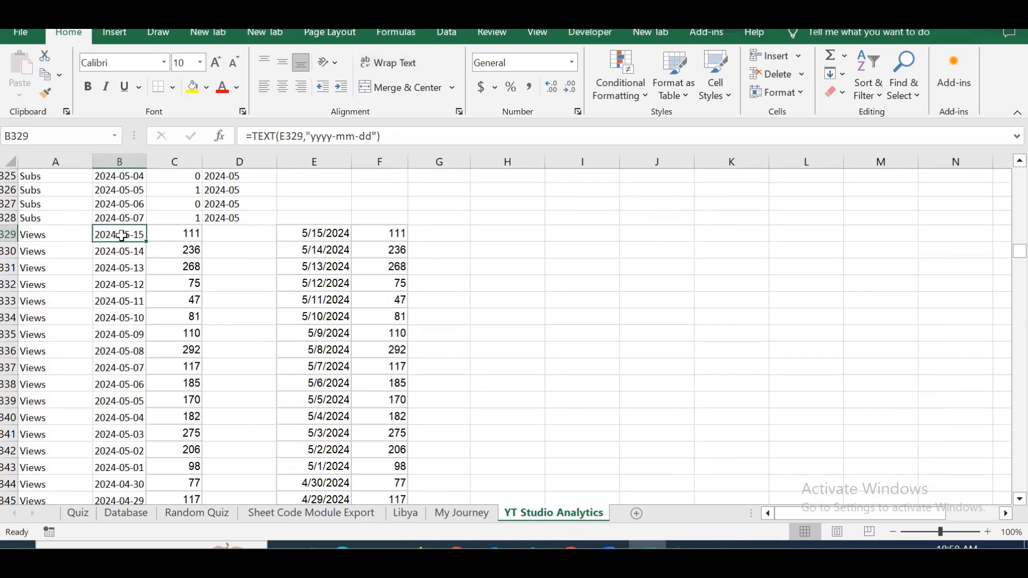
{"action": "key", "text": "shift+Right"}
{"action": "key", "text": "ctrl+shift+Down"}
{"action": "key", "text": "ctrl+c"}
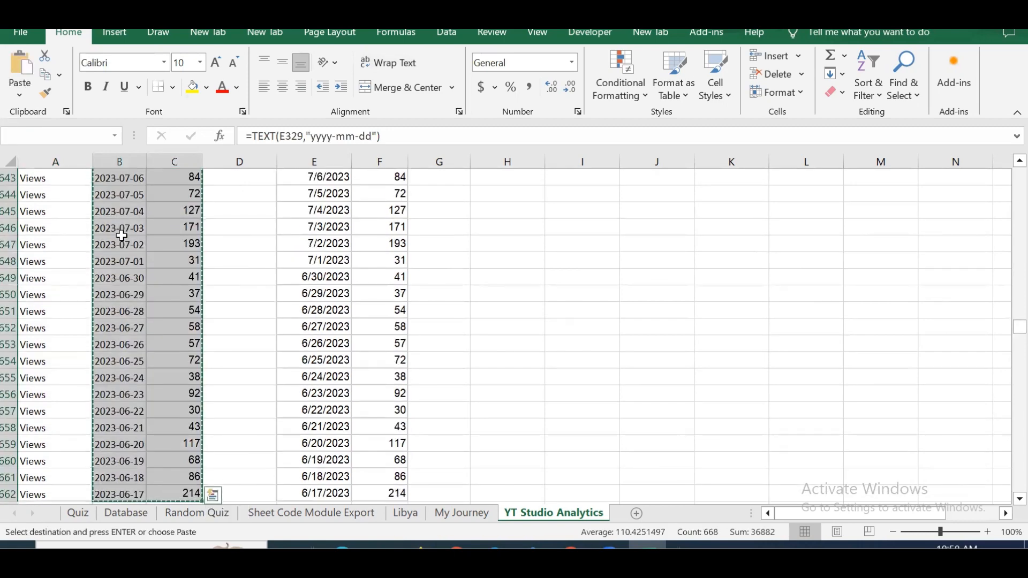
{"action": "left_click", "coordinate": [19, 96]}
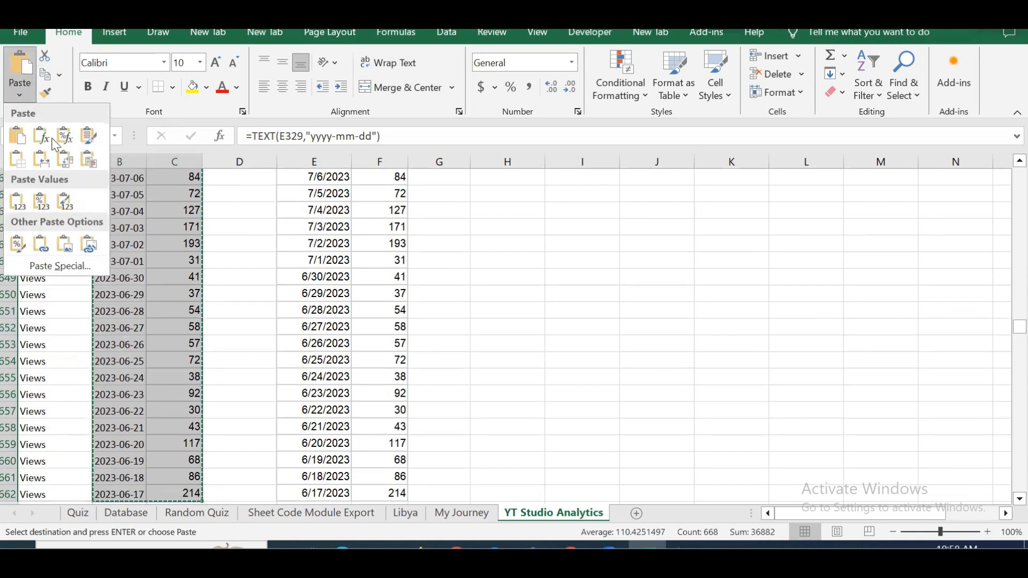
{"action": "left_click", "coordinate": [21, 201]}
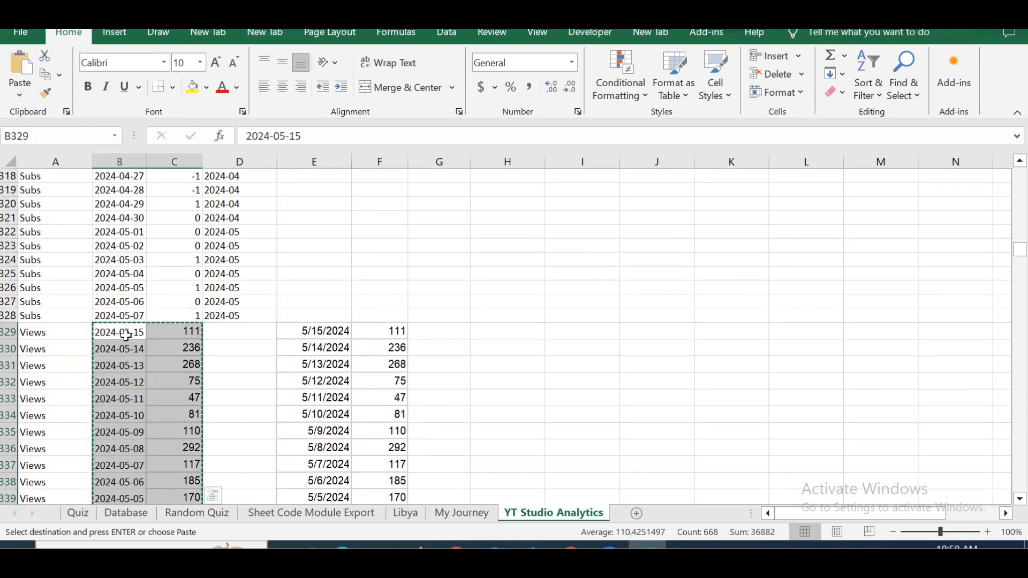
{"action": "left_click", "coordinate": [127, 335]}
{"action": "left_click", "coordinate": [172, 333]}
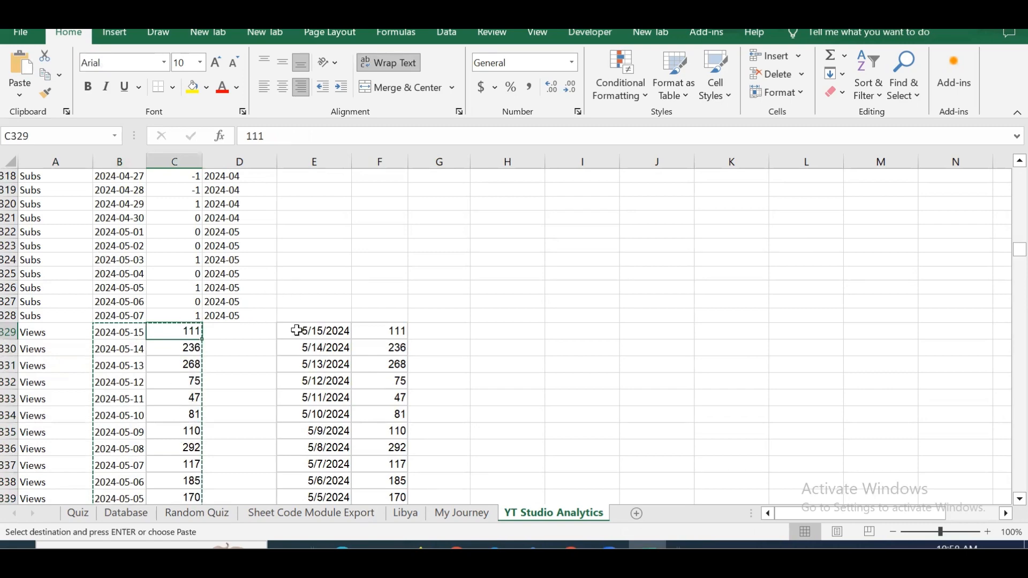
- Clear the helper dates and counts from E329:F662, and fill the month formula from D328 down beside all Views rows
{"action": "left_click_drag", "start_coordinate": [297, 330], "coordinate": [381, 342]}
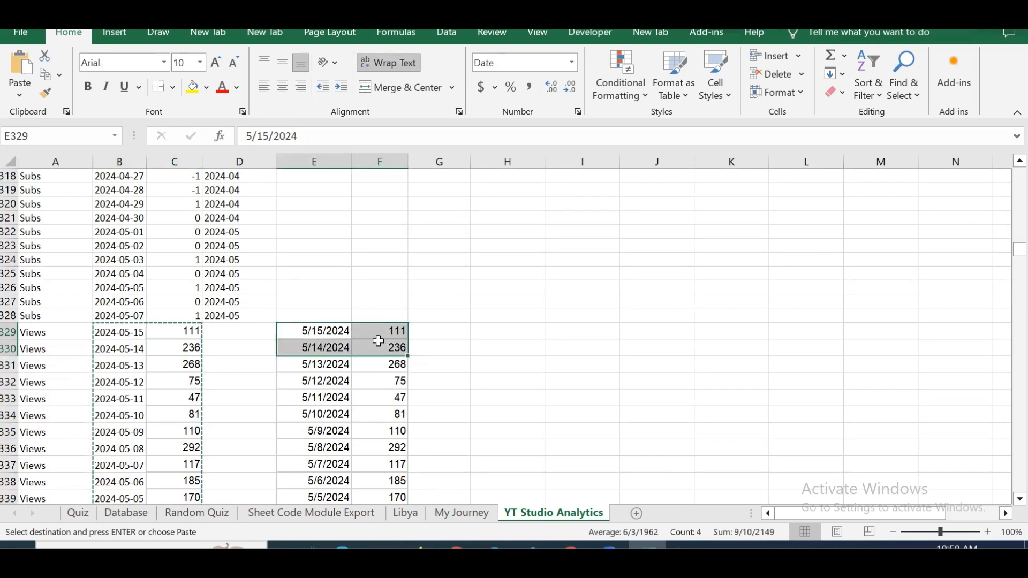
{"action": "key", "text": "ctrl+shift+Down"}
{"action": "key", "text": "Delete"}
{"action": "left_click", "coordinate": [243, 317]}
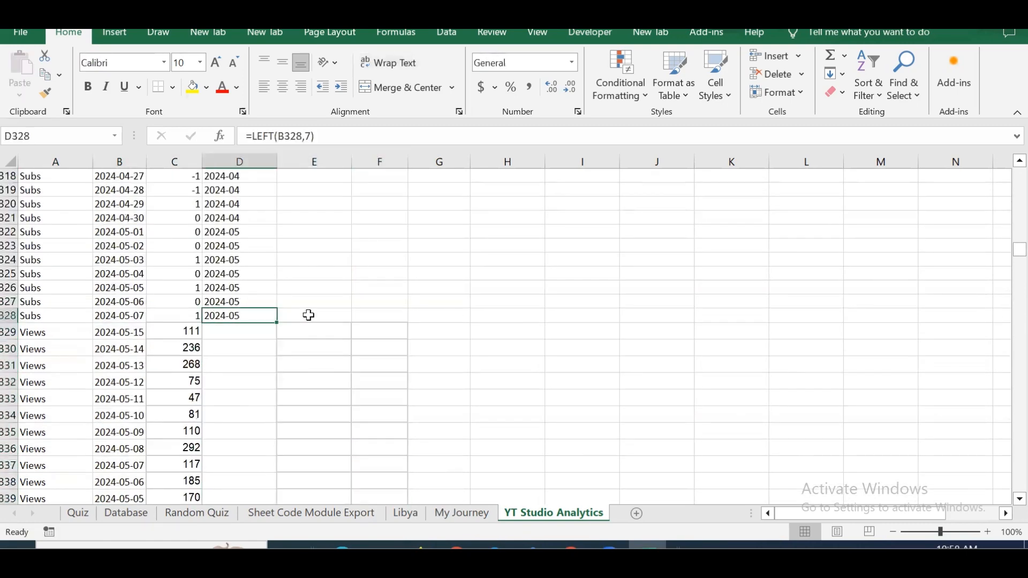
{"action": "double_click", "coordinate": [277, 317]}
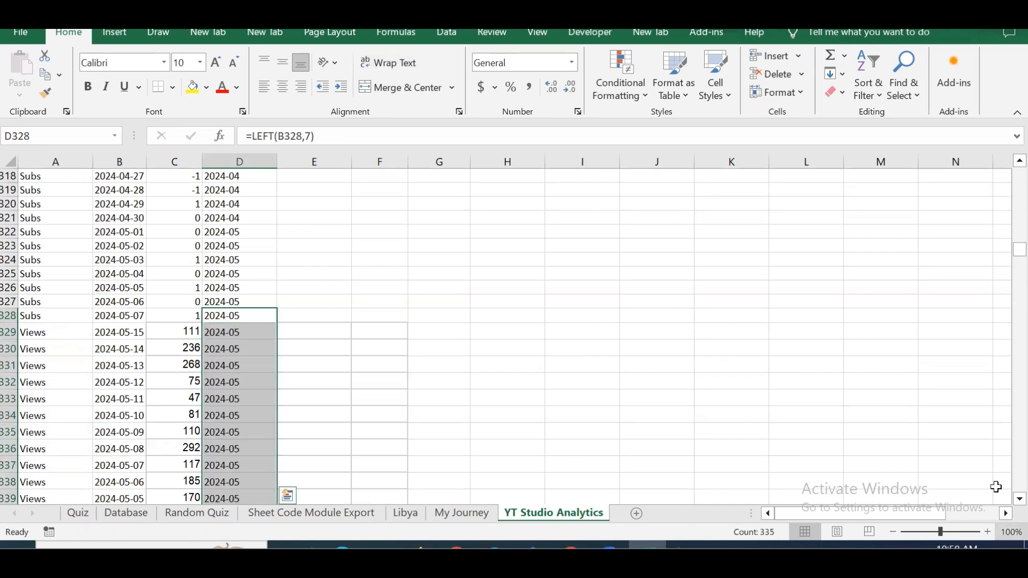
- Set the E1 metric selector to Views and select the monthly totals in G2:G13 to check their sum
{"action": "left_click_drag", "start_coordinate": [1019, 250], "coordinate": [1019, 175]}
{"action": "left_click", "coordinate": [305, 177]}
{"action": "left_click", "coordinate": [359, 177]}
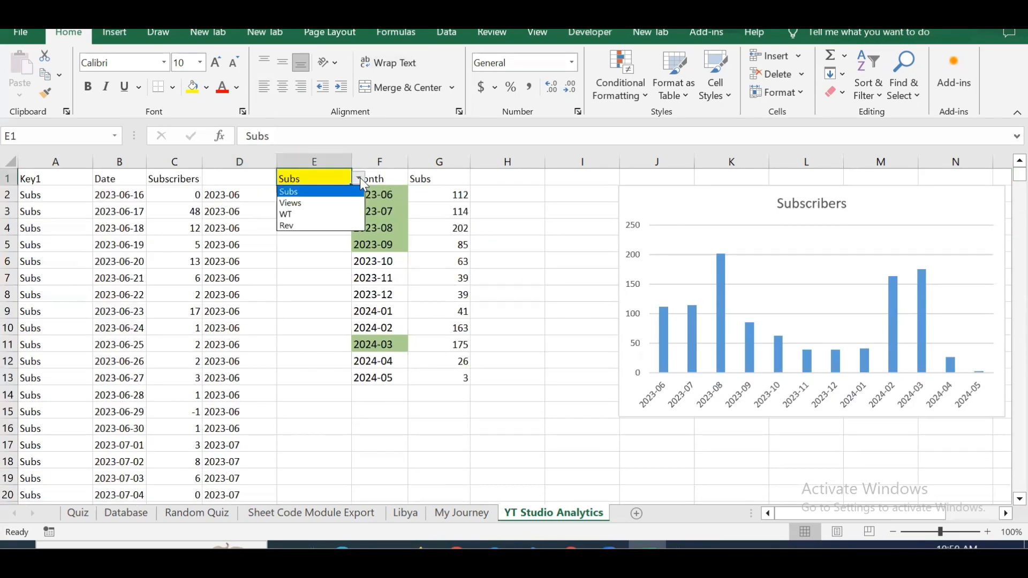
{"action": "left_click", "coordinate": [298, 203]}
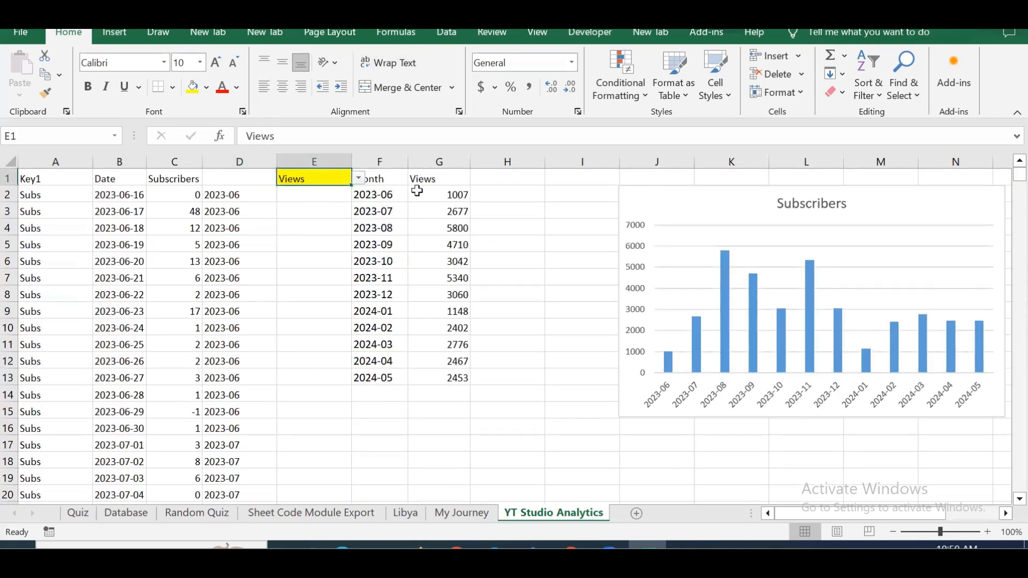
{"action": "left_click_drag", "start_coordinate": [459, 191], "coordinate": [477, 377]}
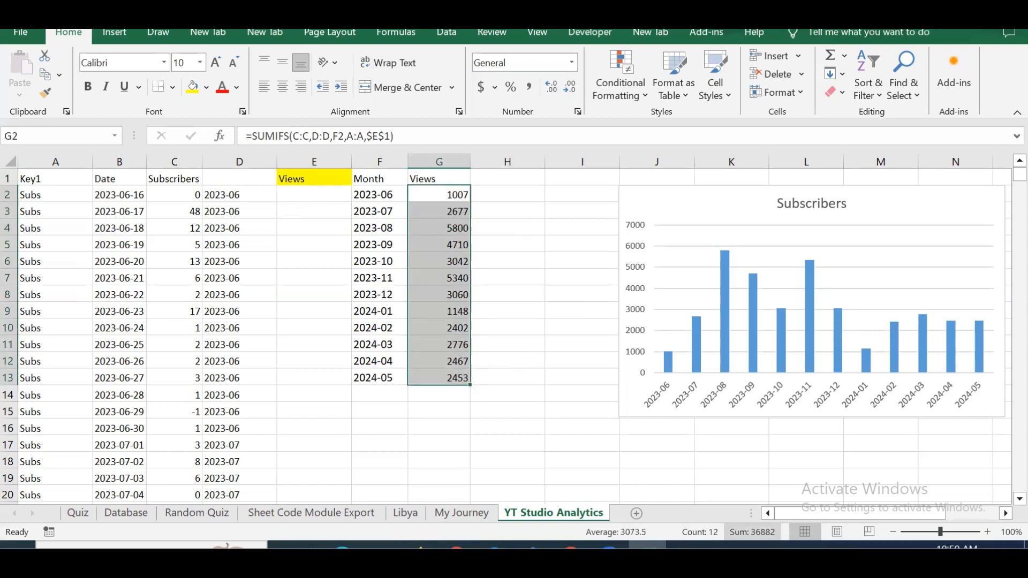
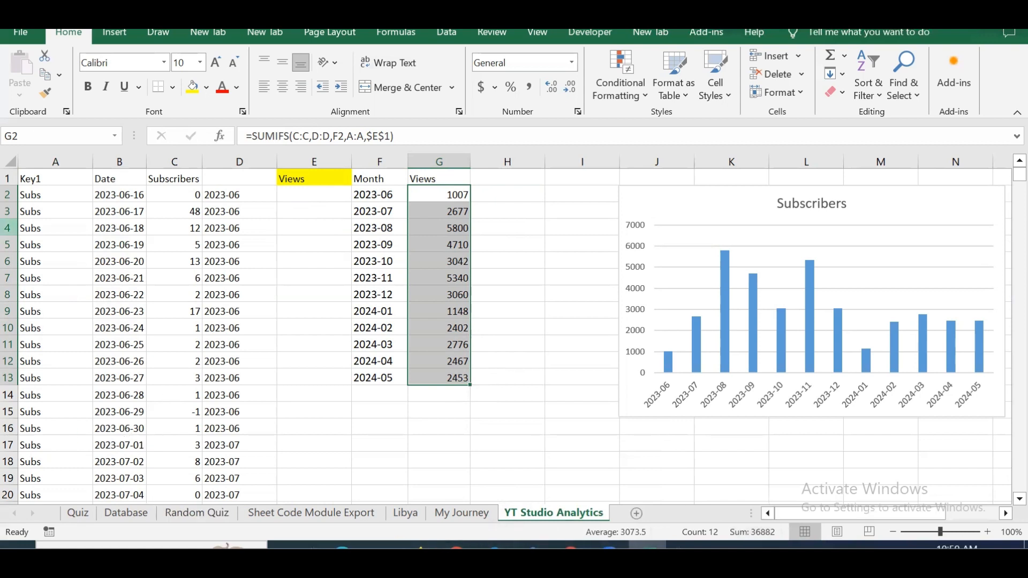
- Find the first Views entry in column A and select its counts from C329 down to C662 to check their sum
{"action": "left_click", "coordinate": [53, 160]}
{"action": "key", "text": "ctrl+f"}
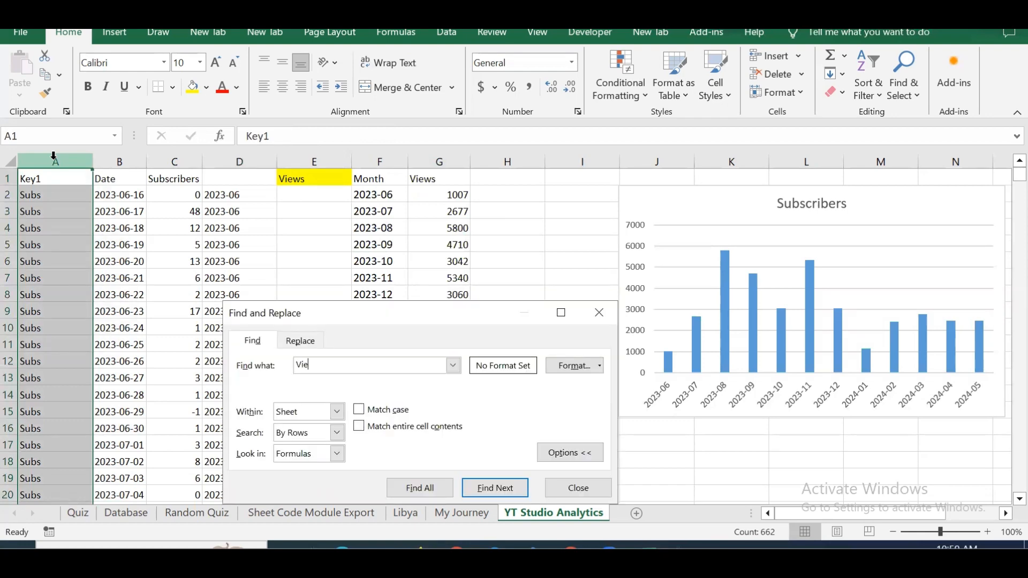
{"action": "key", "text": "Return"}
{"action": "key", "text": "Escape"}
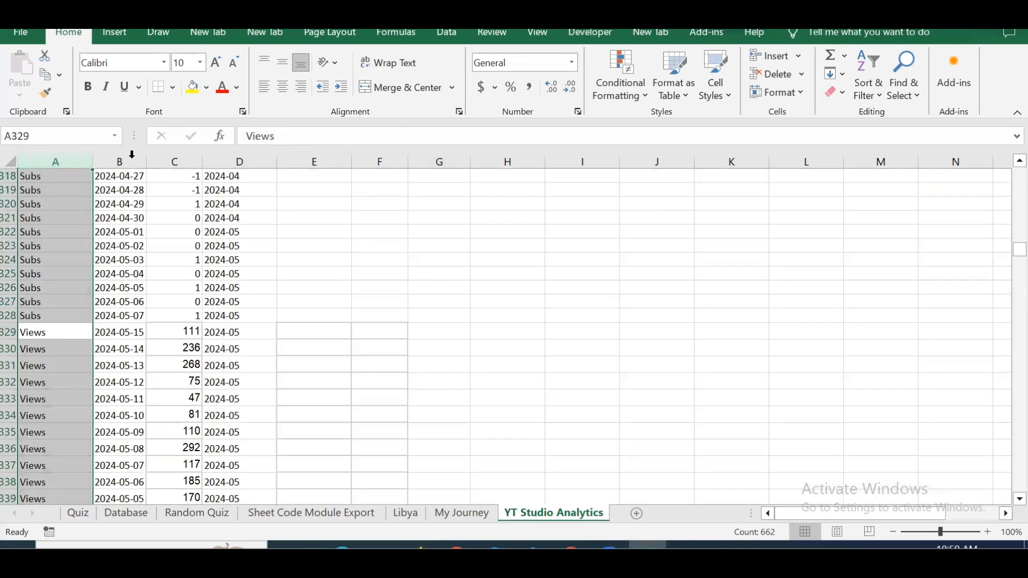
{"action": "left_click", "coordinate": [185, 329]}
{"action": "key", "text": "ctrl+shift+Down"}
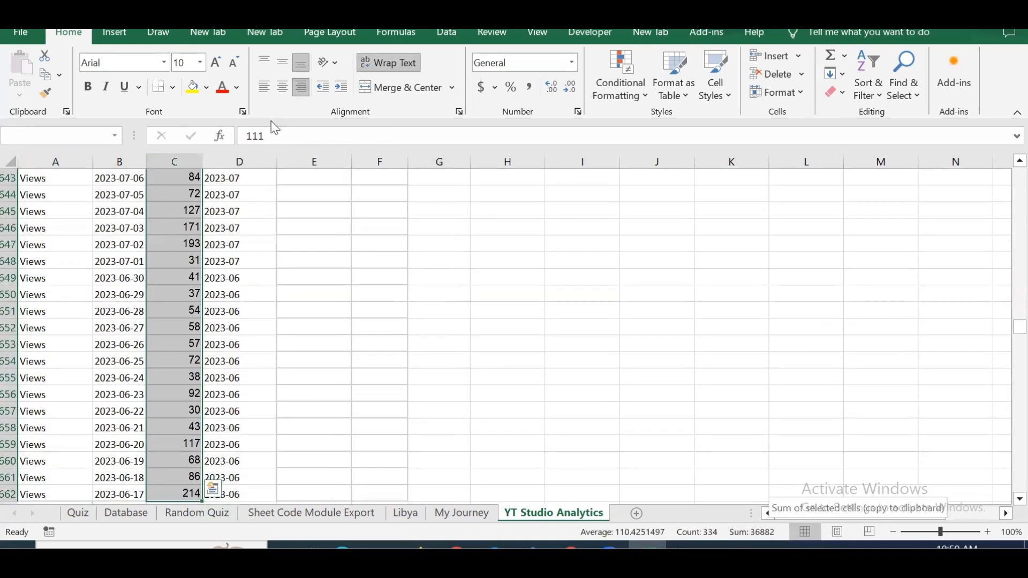
- Check the SUMIFS formula in G2, set the E1 metric selector to Subs and select G2:G13 to check the sum
{"action": "left_click_drag", "start_coordinate": [1019, 327], "coordinate": [1019, 174]}
{"action": "left_click", "coordinate": [331, 185]}
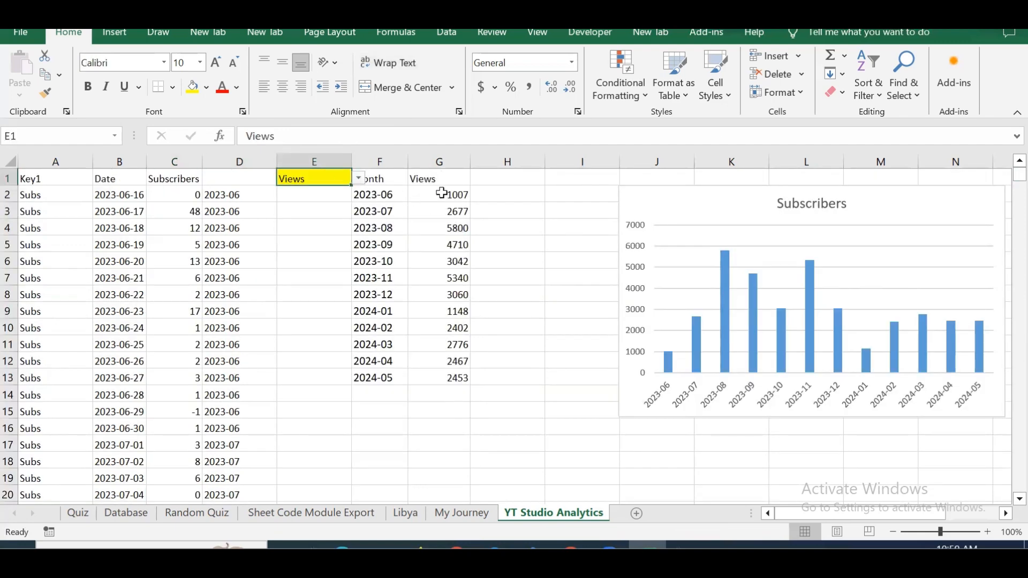
{"action": "left_click", "coordinate": [443, 194]}
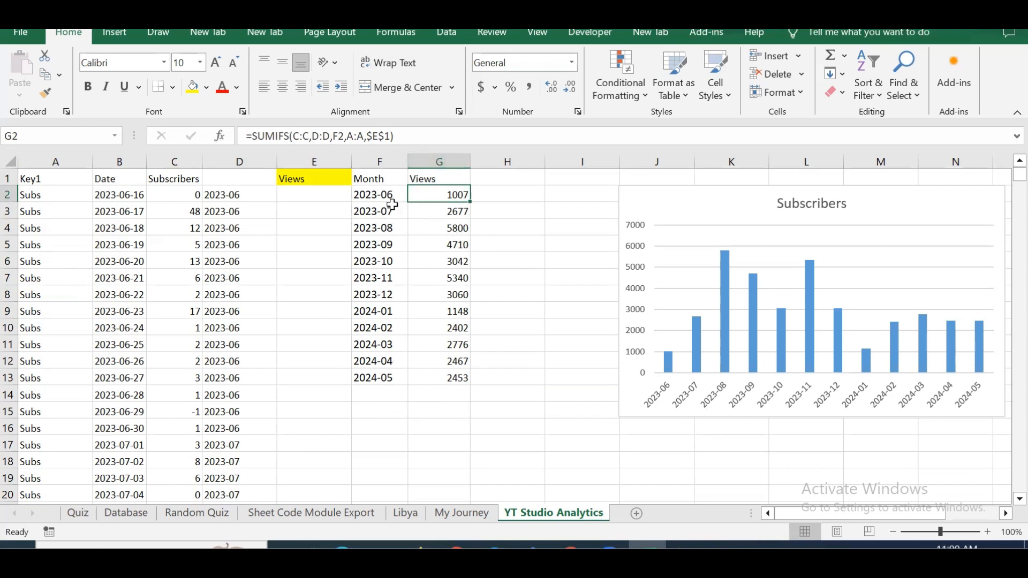
{"action": "left_click", "coordinate": [333, 179]}
{"action": "left_click", "coordinate": [359, 180]}
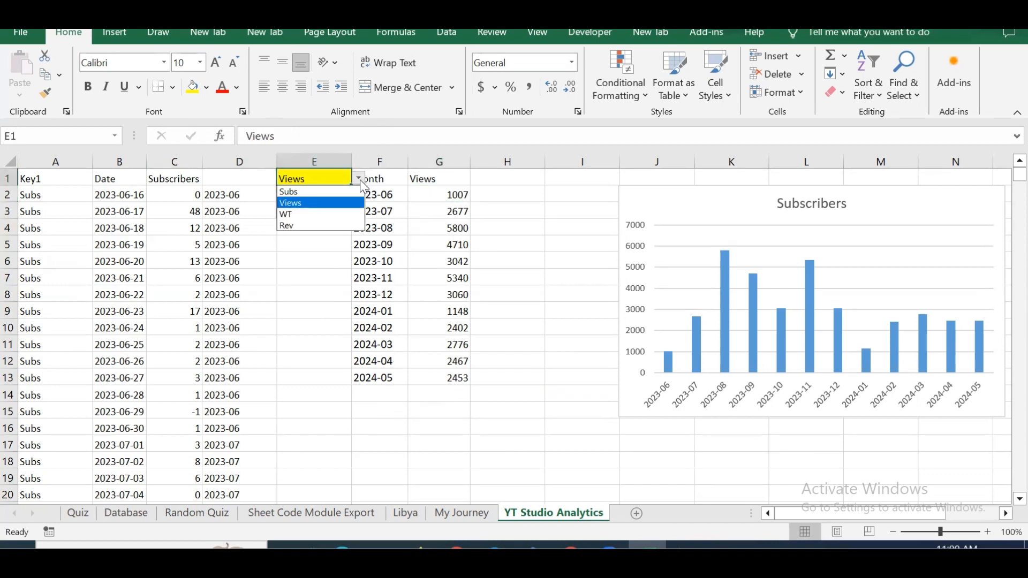
{"action": "left_click", "coordinate": [317, 192]}
{"action": "left_click_drag", "start_coordinate": [458, 194], "coordinate": [470, 375]}
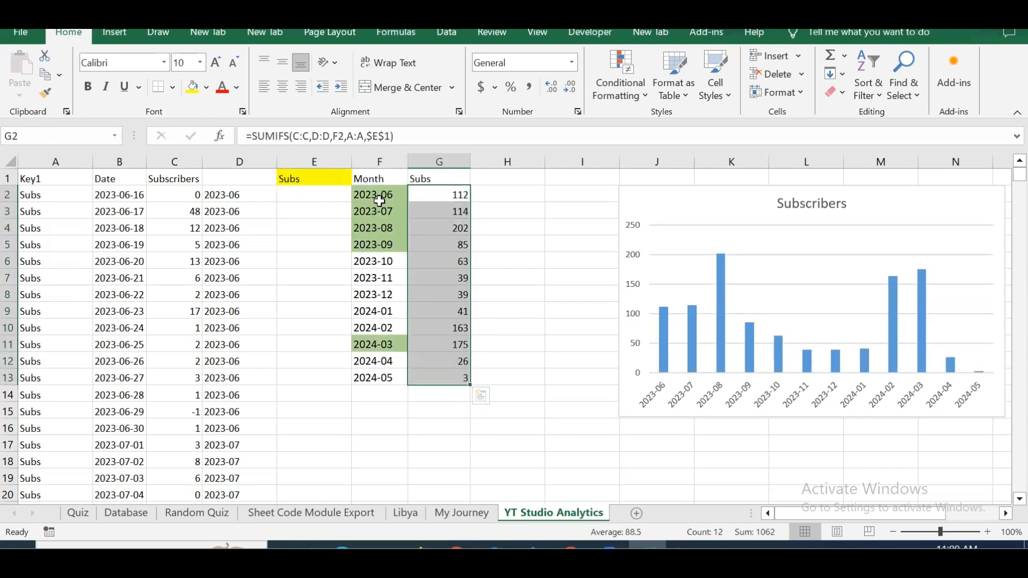
- Set the E1 metric selector to Views to see how the monthly totals and the chart respond
{"action": "left_click", "coordinate": [314, 178]}
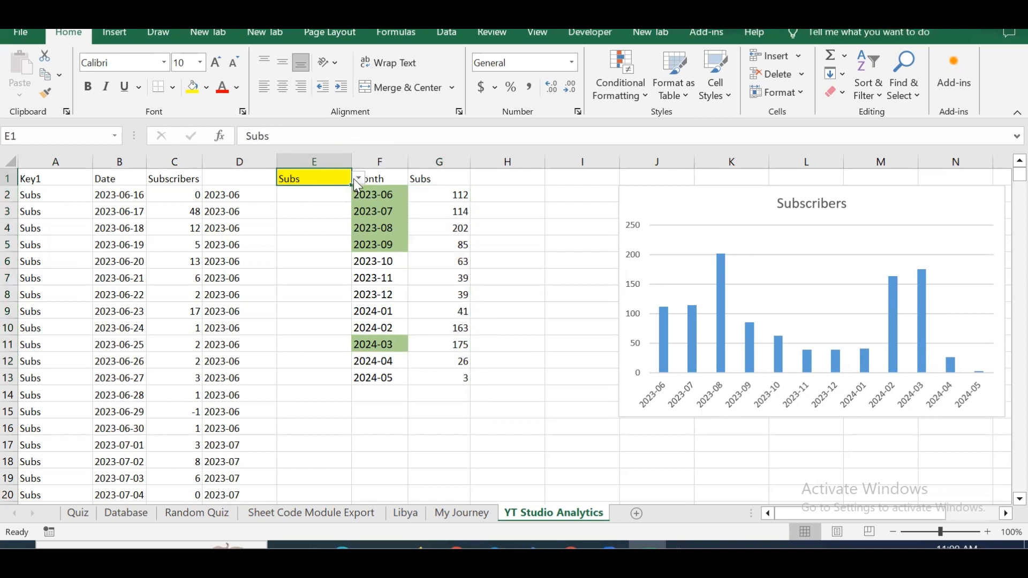
{"action": "left_click", "coordinate": [357, 179]}
{"action": "left_click", "coordinate": [303, 204]}
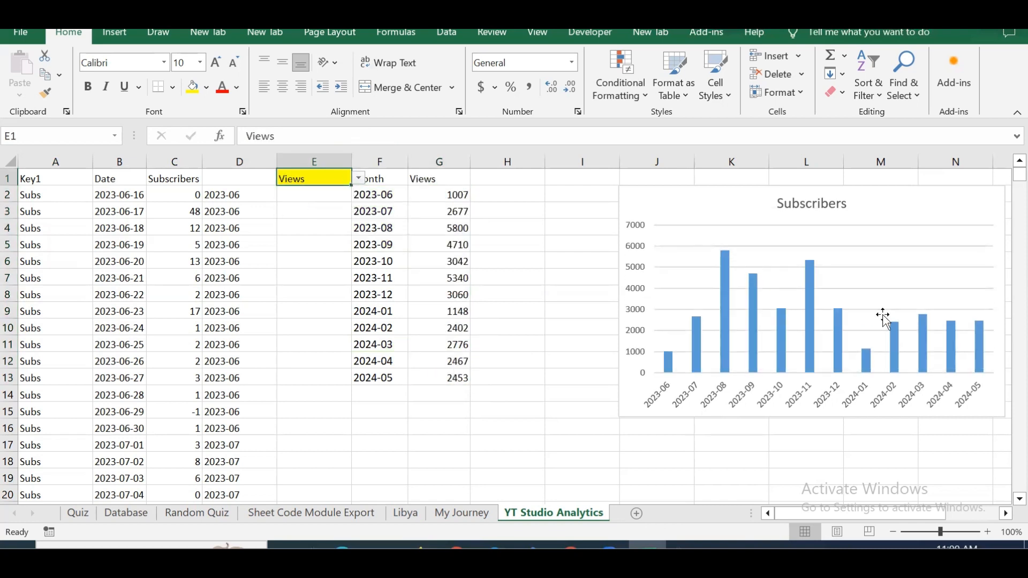
- Delete the Subscribers title from the chart and set the E1 metric selector to Subs
{"action": "left_click", "coordinate": [808, 205]}
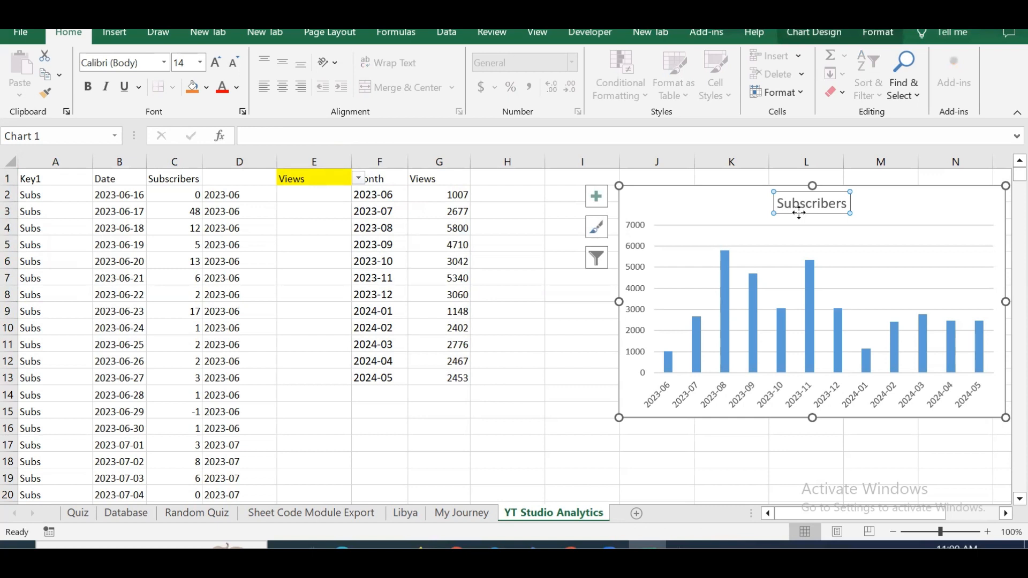
{"action": "key", "text": "Delete"}
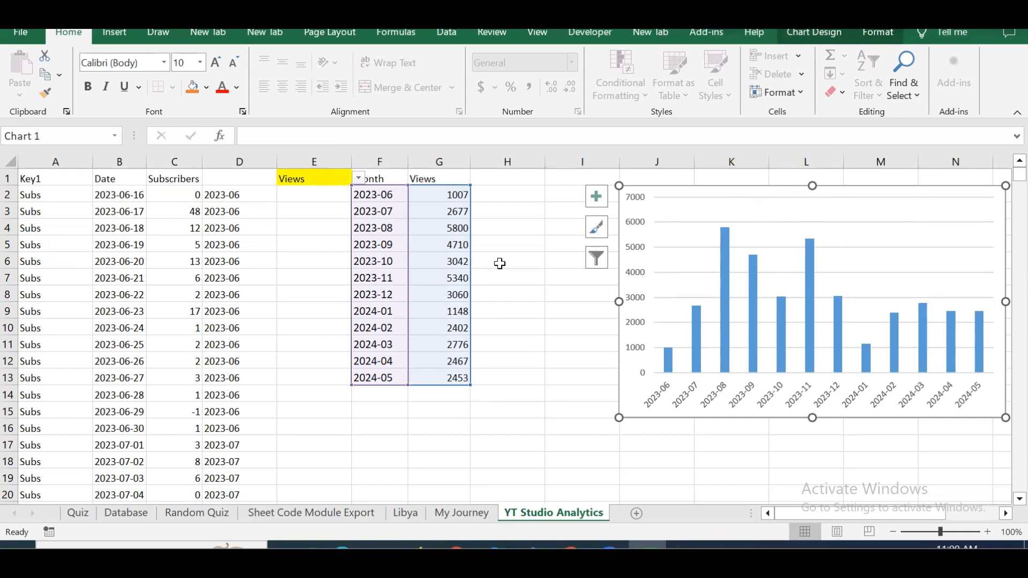
{"action": "left_click", "coordinate": [358, 178]}
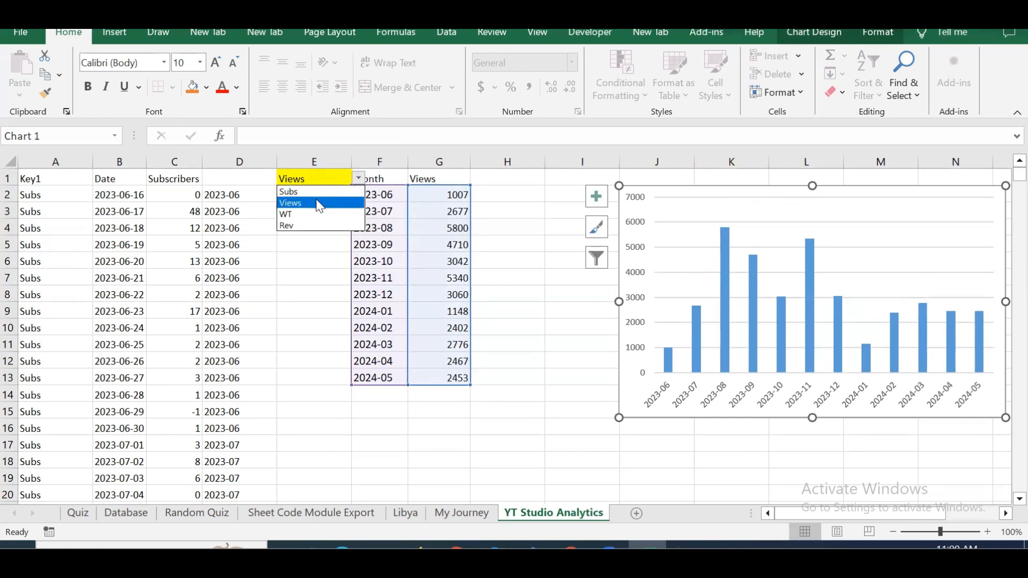
{"action": "left_click", "coordinate": [316, 191]}
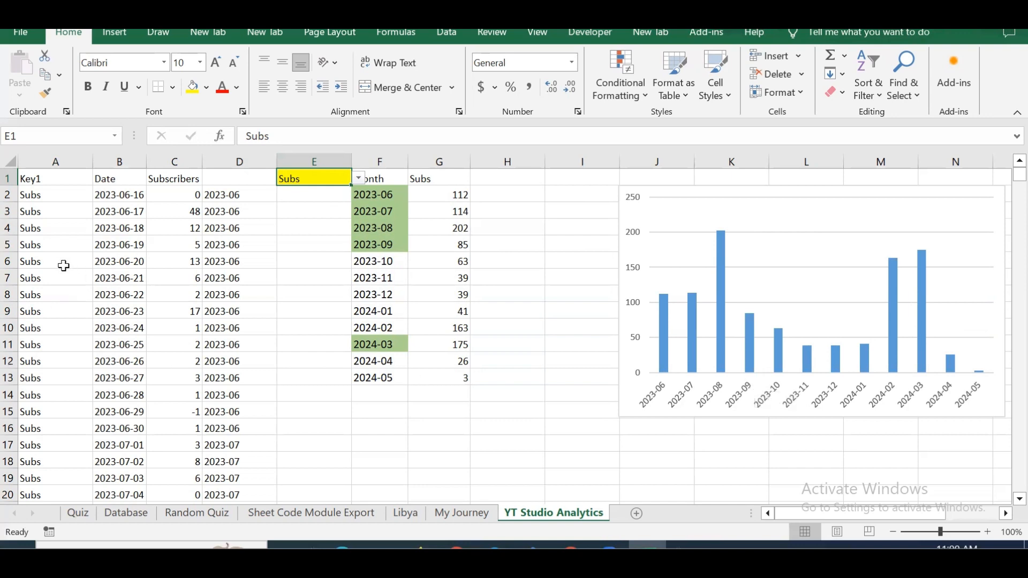
- Compare the Key1 column entries in column A with the metric name in E1
{"action": "left_click", "coordinate": [48, 190]}
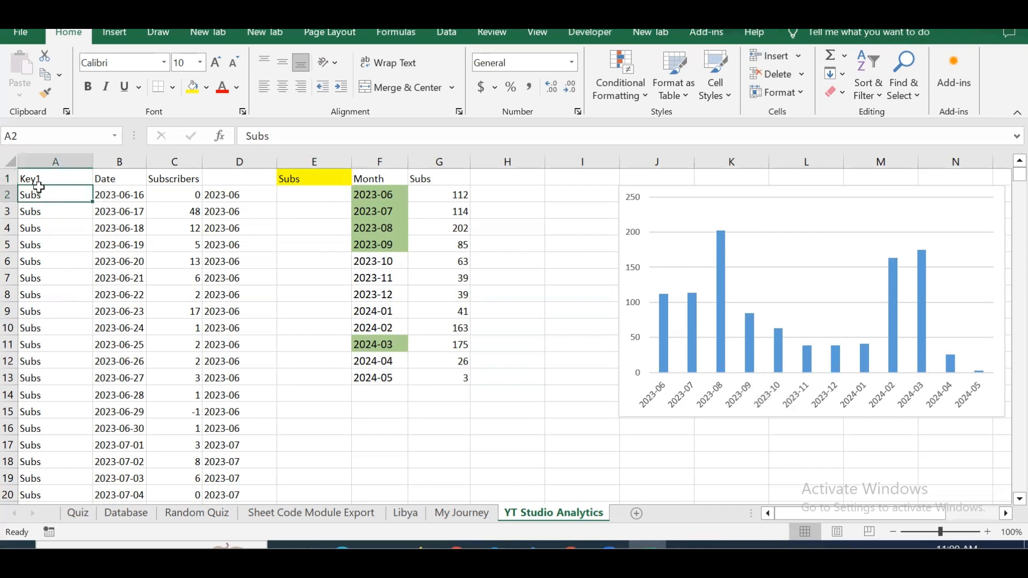
{"action": "left_click", "coordinate": [40, 181]}
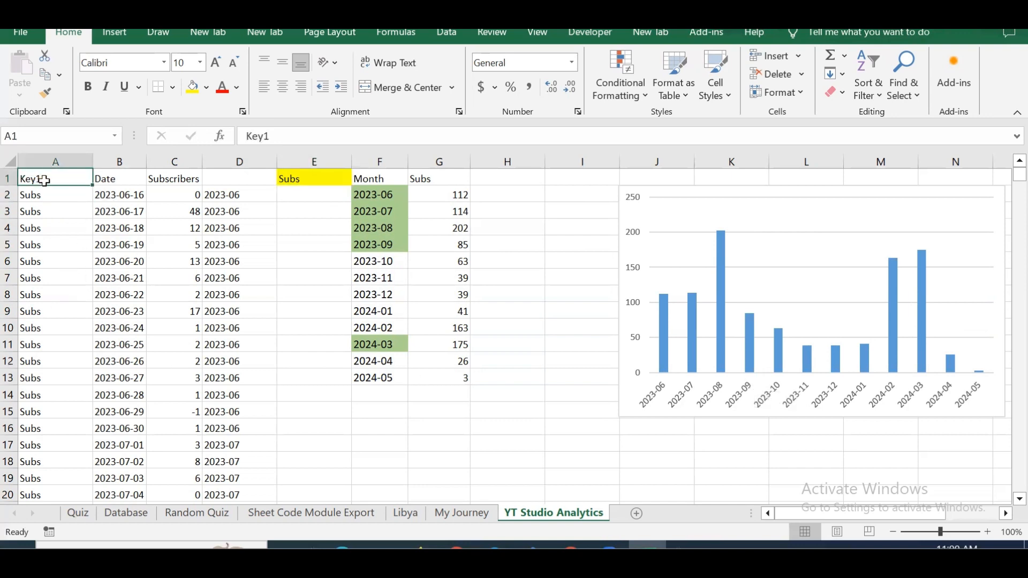
{"action": "left_click", "coordinate": [324, 180]}
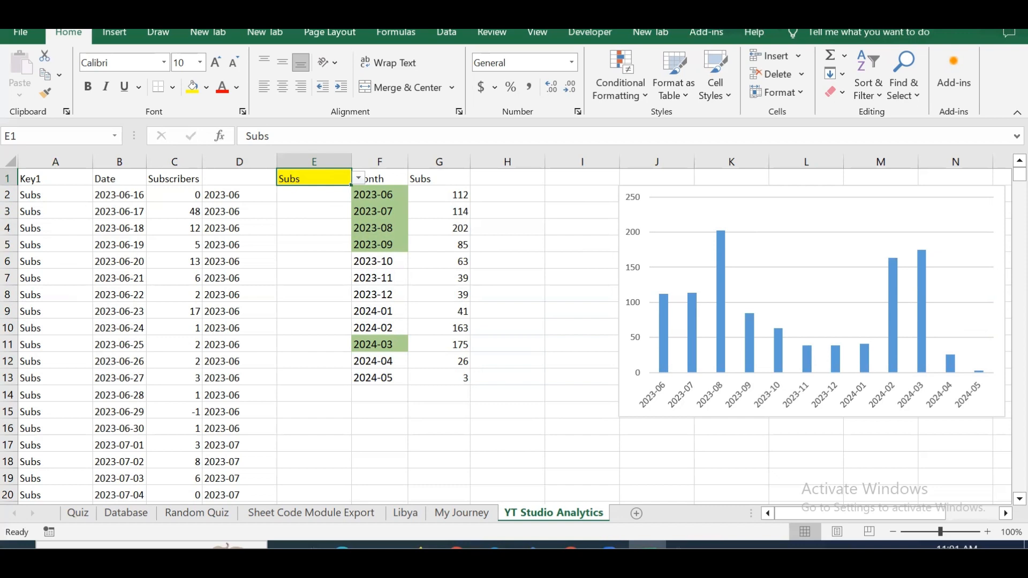
{"action": "left_click", "coordinate": [41, 162]}
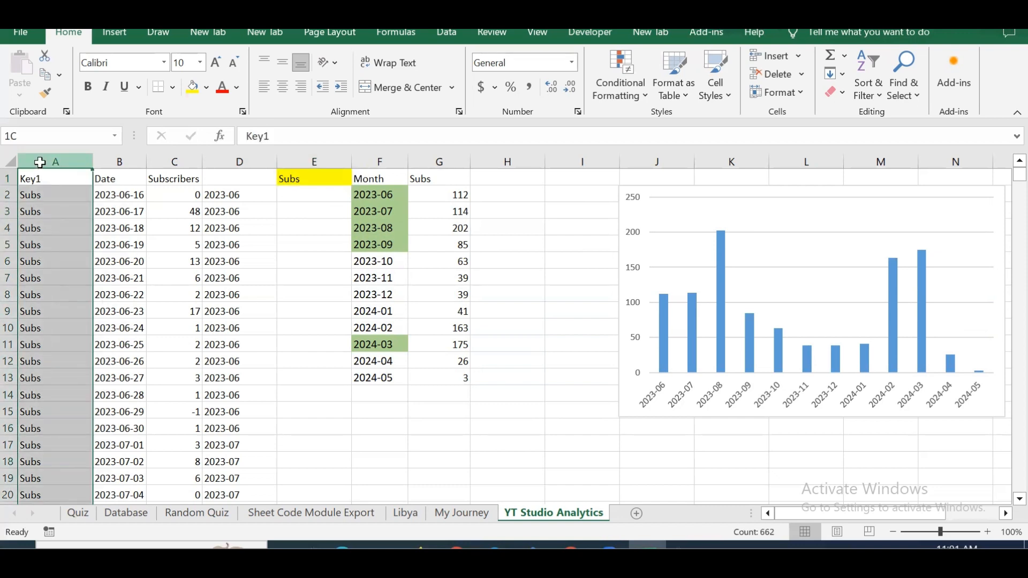
{"action": "left_click", "coordinate": [304, 180]}
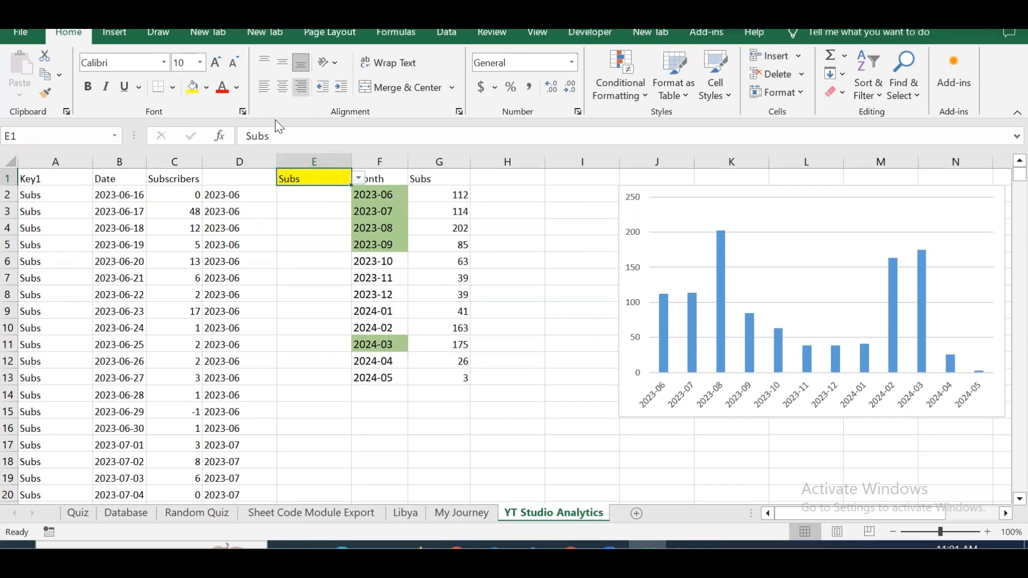
- Review the data validation list source behind E1 and the choices in its dropdown, picking Subs
{"action": "left_click", "coordinate": [357, 180]}
{"action": "left_click", "coordinate": [358, 180]}
{"action": "left_click", "coordinate": [449, 34]}
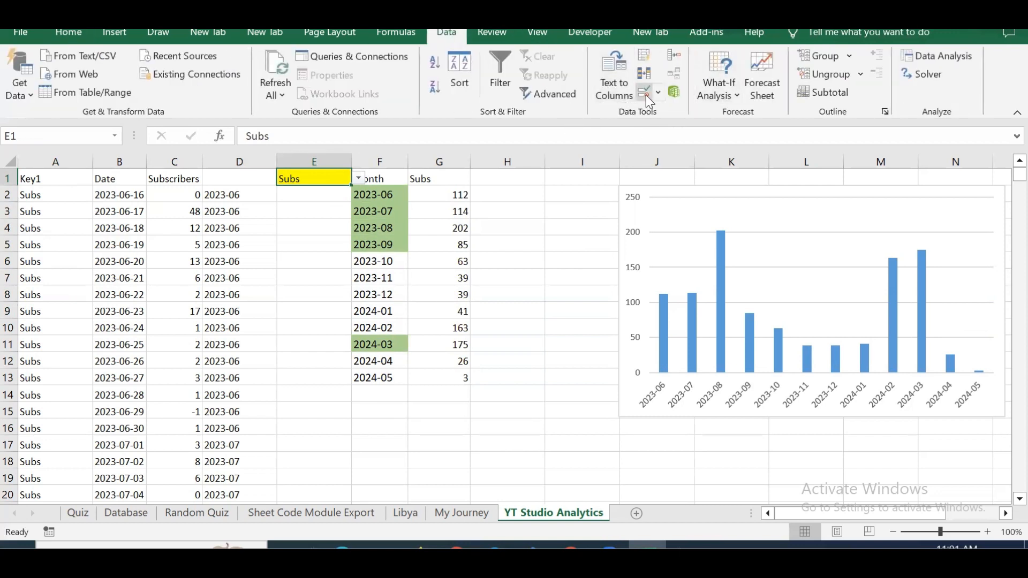
{"action": "left_click", "coordinate": [659, 92]}
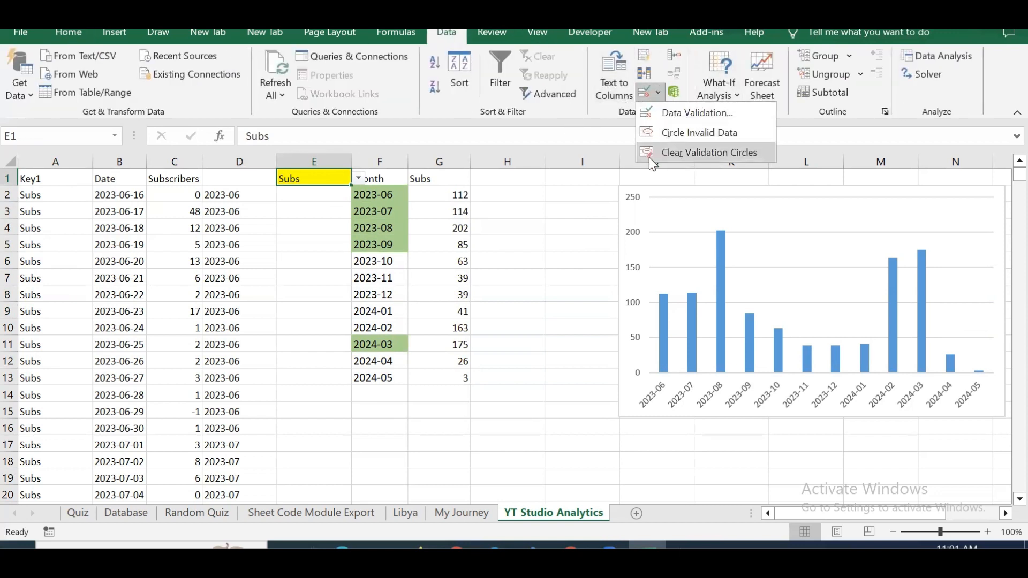
{"action": "left_click", "coordinate": [650, 117]}
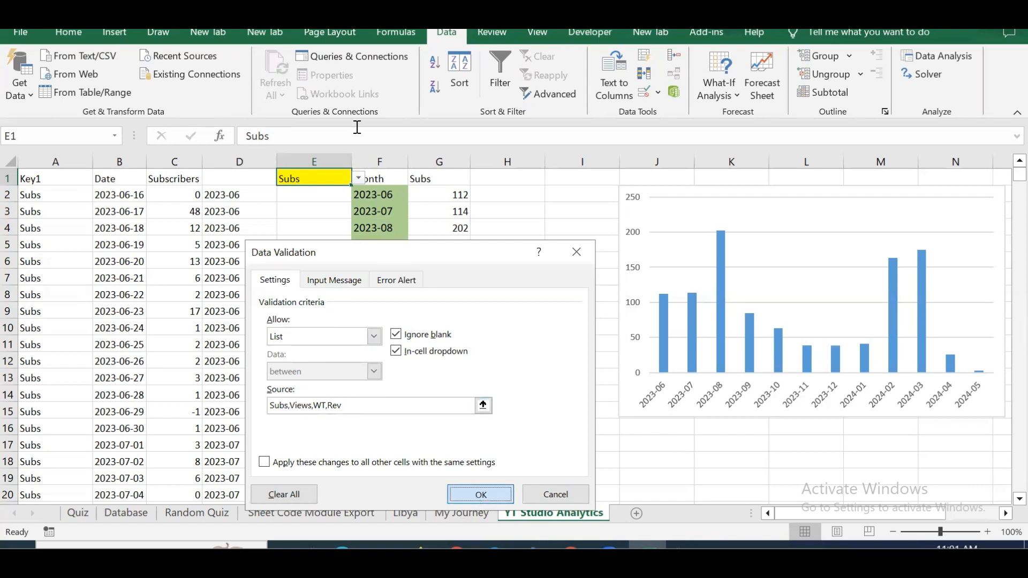
{"action": "left_click", "coordinate": [480, 493]}
{"action": "left_click", "coordinate": [357, 179]}
{"action": "left_click", "coordinate": [288, 192]}
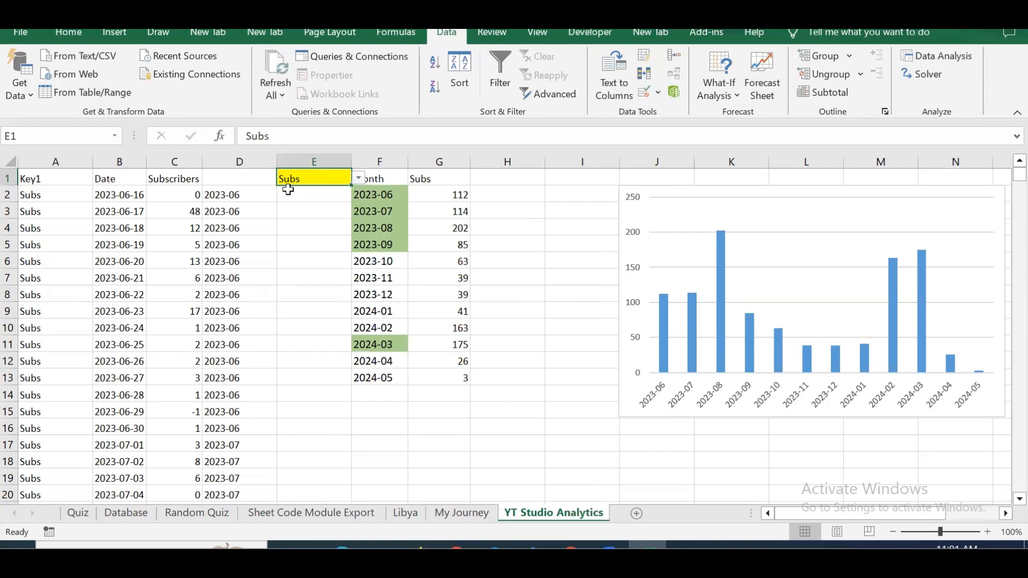
{"action": "left_click", "coordinate": [358, 178]}
{"action": "left_click", "coordinate": [359, 178]}
- Go to the first empty row below the Views data, row 663, and examine its key, date and value cells and the month formula above
{"action": "left_click", "coordinate": [118, 245]}
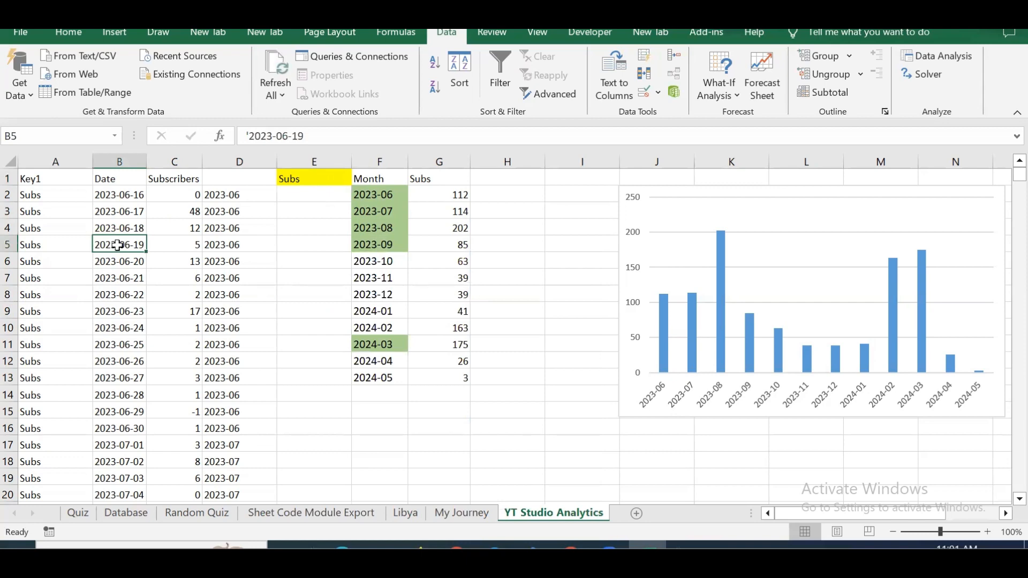
{"action": "left_click", "coordinate": [30, 296]}
{"action": "key", "text": "ctrl+Down"}
{"action": "key", "text": "Down"}
{"action": "key", "text": "Down"}
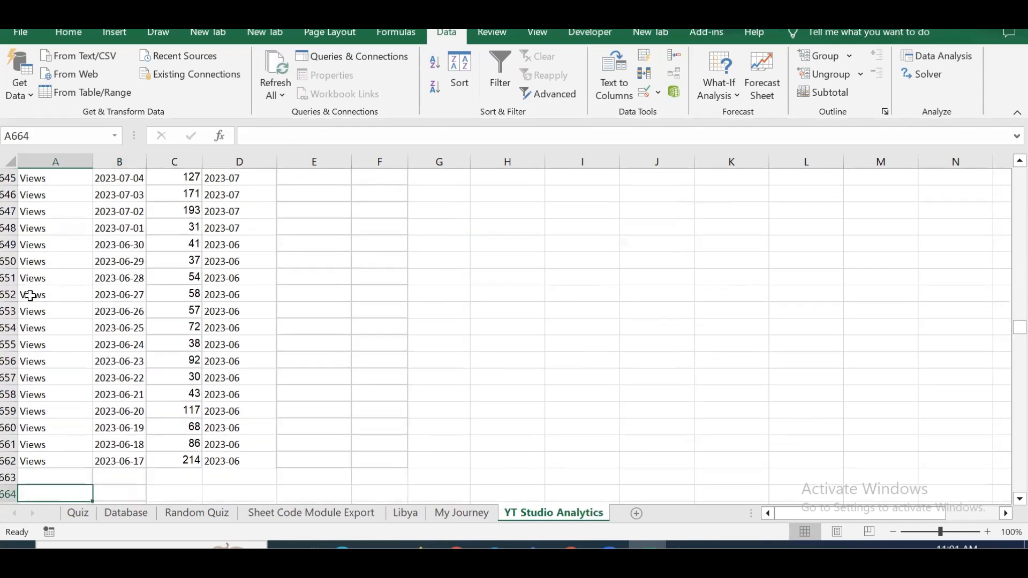
{"action": "left_click", "coordinate": [33, 476]}
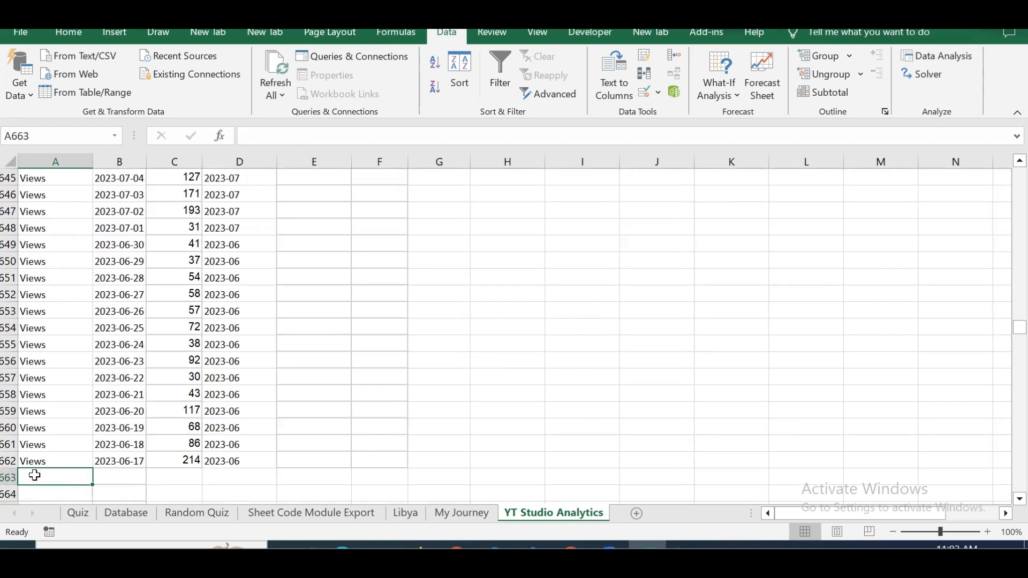
{"action": "left_click", "coordinate": [124, 475]}
{"action": "left_click", "coordinate": [152, 473]}
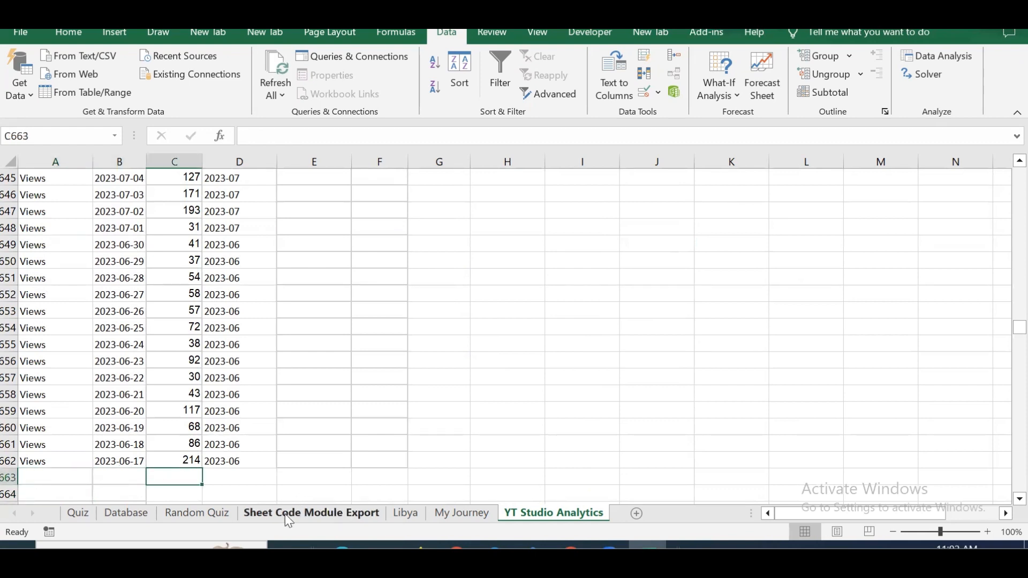
{"action": "key", "text": "Up"}
{"action": "key", "text": "Right"}
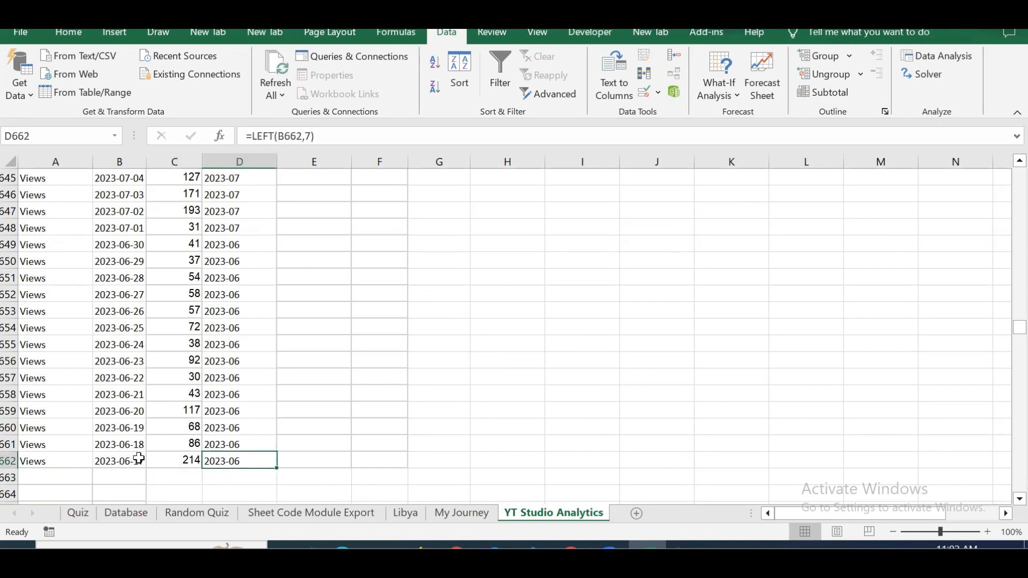
{"action": "key", "text": "Left"}
{"action": "left_click_drag", "start_coordinate": [117, 477], "coordinate": [163, 478]}
{"action": "left_click", "coordinate": [164, 478]}
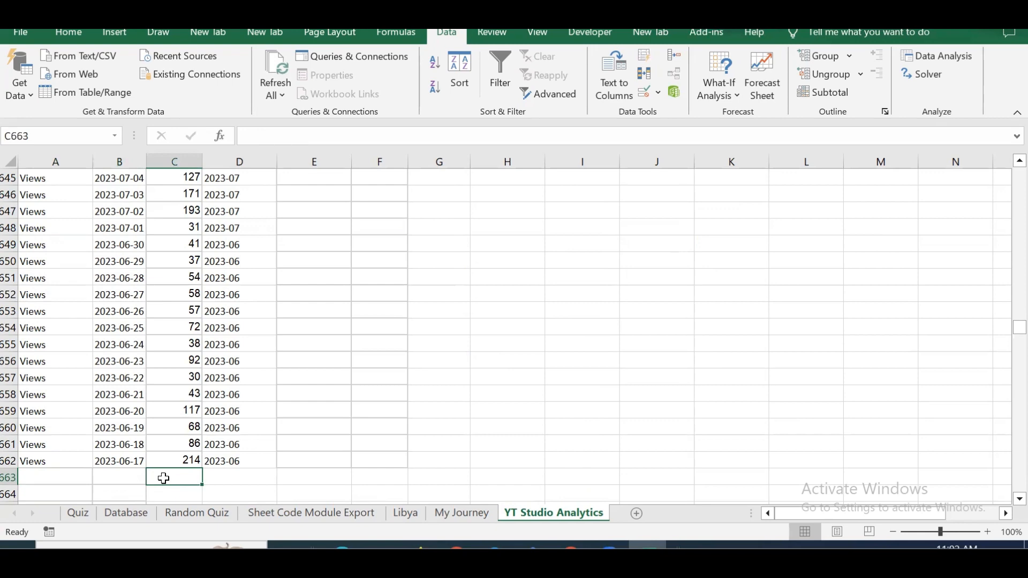
- Switch to the untitled Google Sheets spreadsheet and examine the estimated revenue column beside the dates
{"action": "mouse_move", "coordinate": [571, 544]}
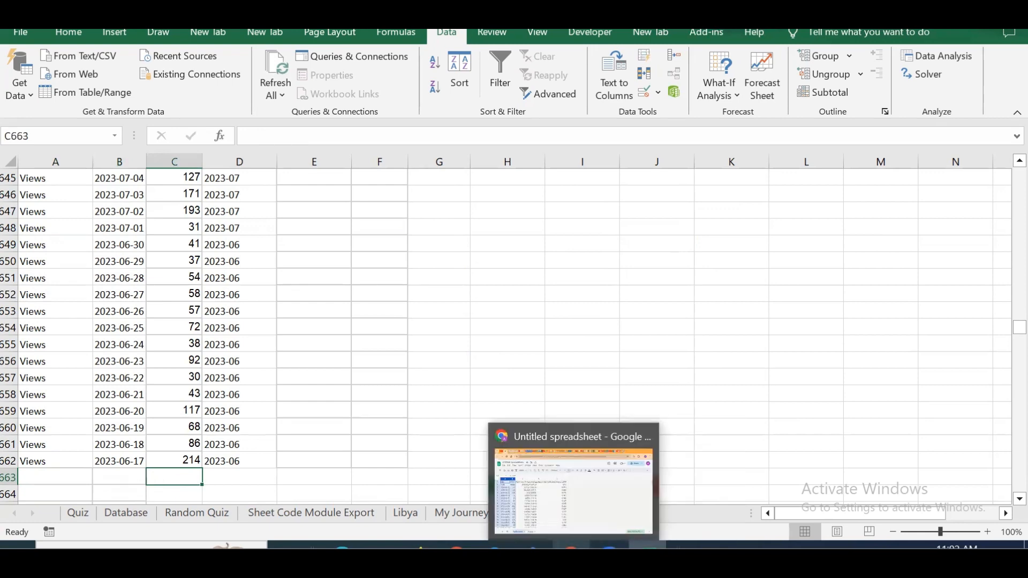
{"action": "left_click", "coordinate": [570, 488]}
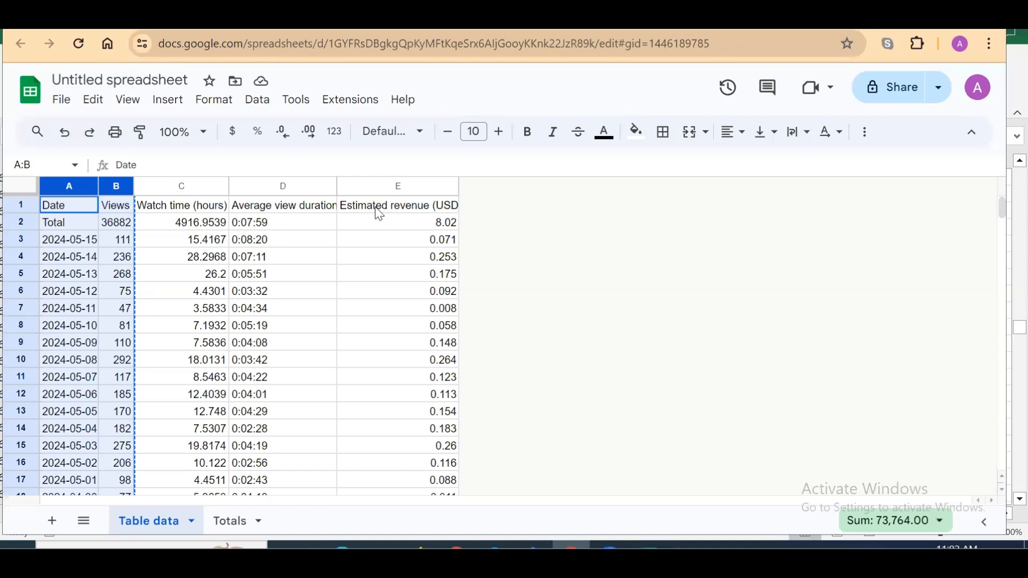
{"action": "left_click", "coordinate": [447, 227]}
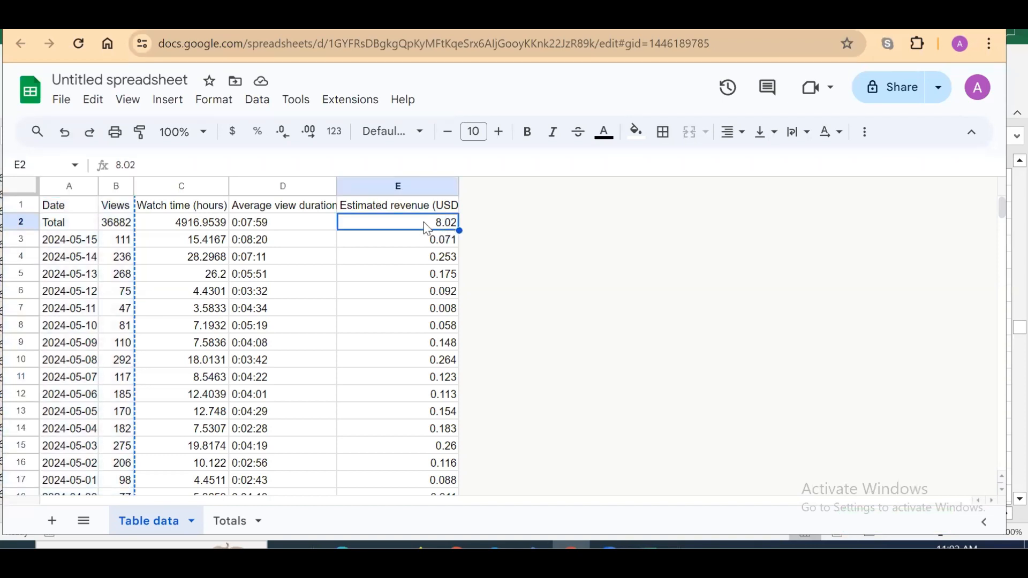
{"action": "left_click", "coordinate": [71, 241]}
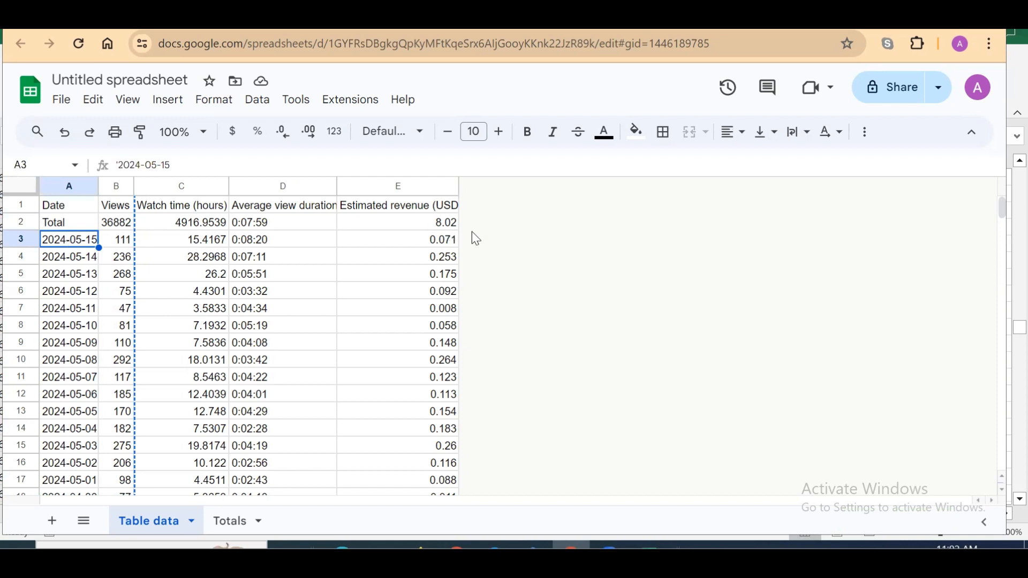
{"action": "left_click", "coordinate": [447, 242]}
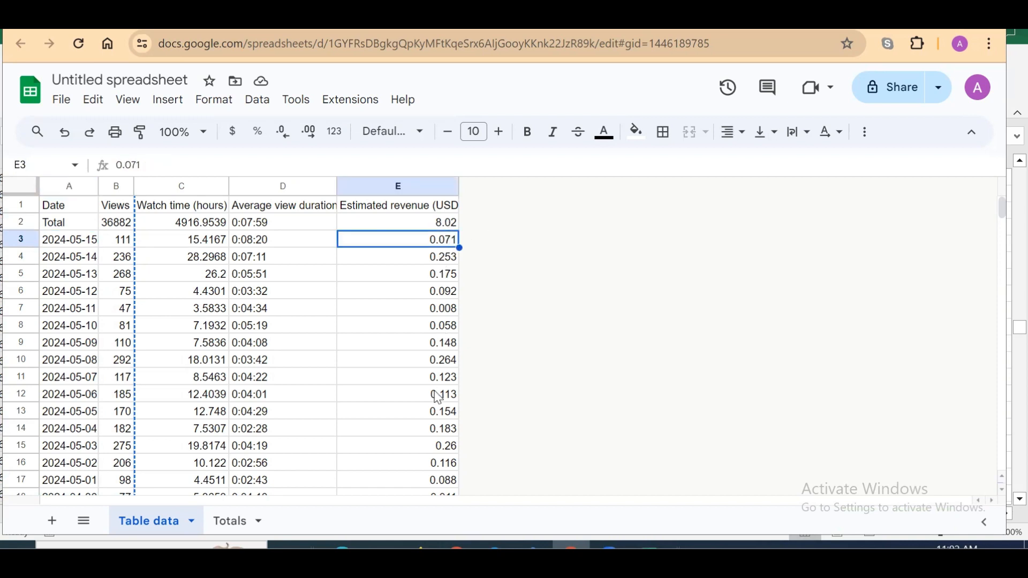
- Copy the daily dates A3:A336 from the Google Sheet into the Excel YT Studio Analytics sheet, starting at E663
{"action": "left_click", "coordinate": [79, 242]}
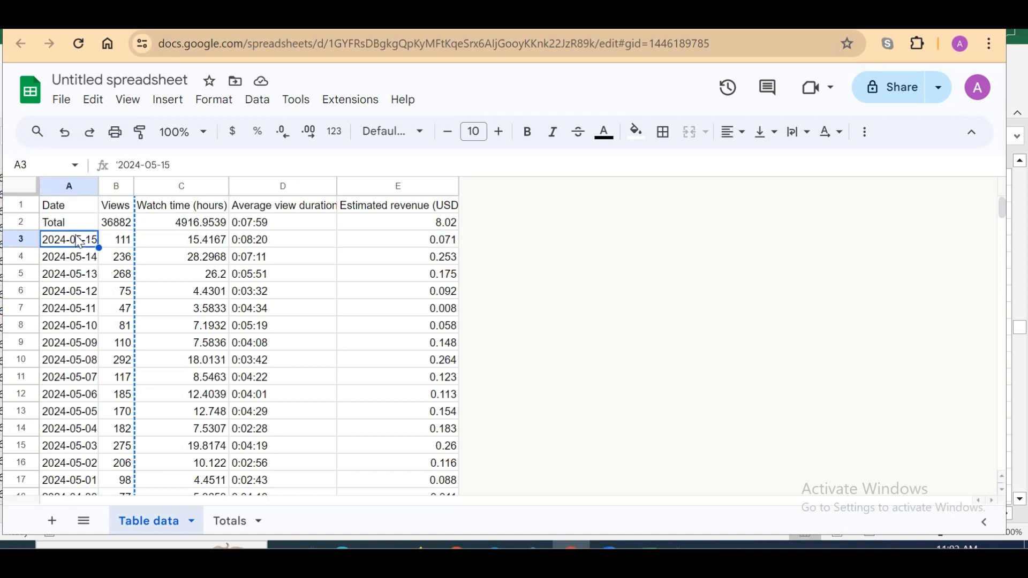
{"action": "key", "text": "ctrl+shift+Down"}
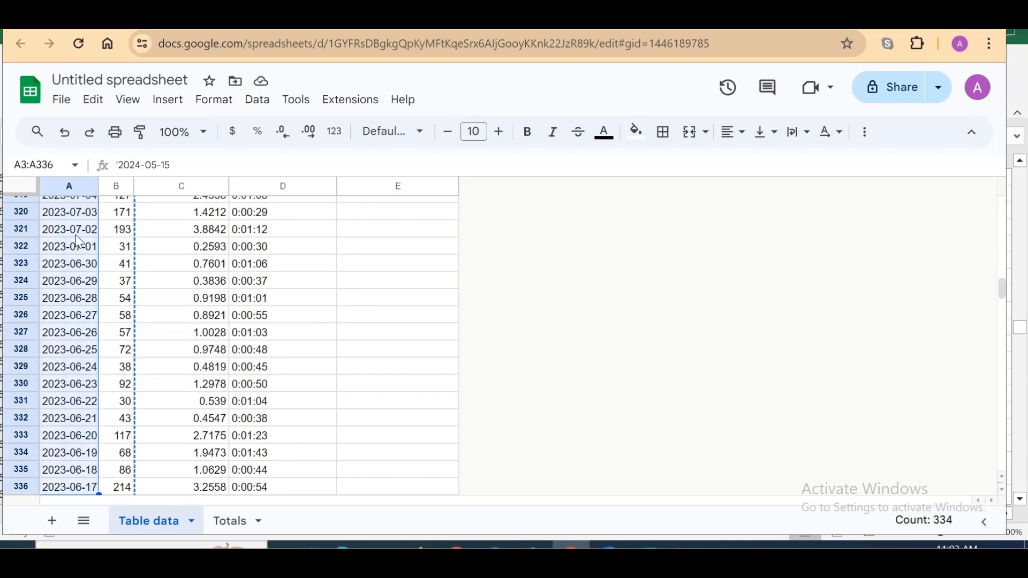
{"action": "key", "text": "alt+Tab"}
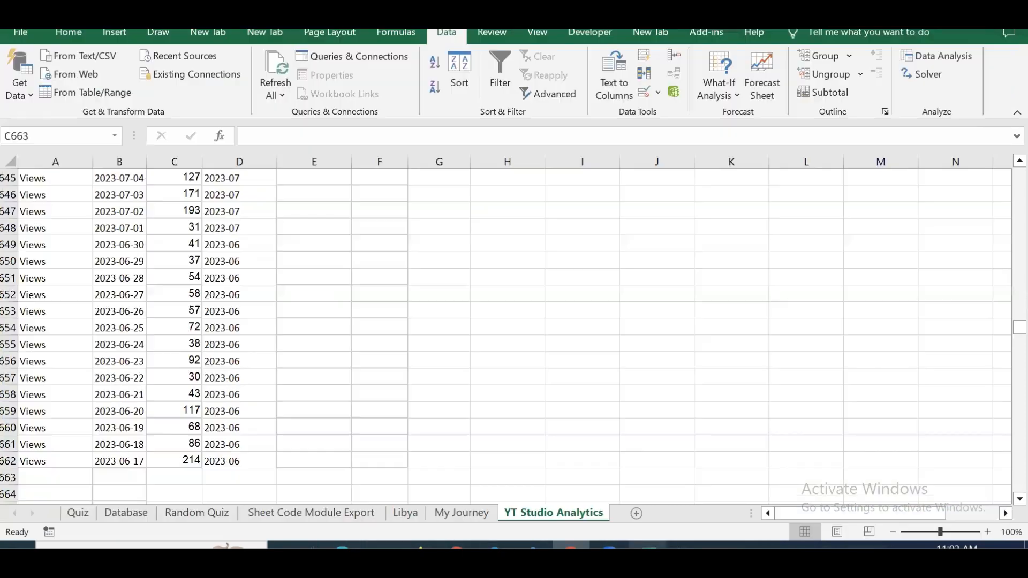
{"action": "left_click", "coordinate": [326, 500]}
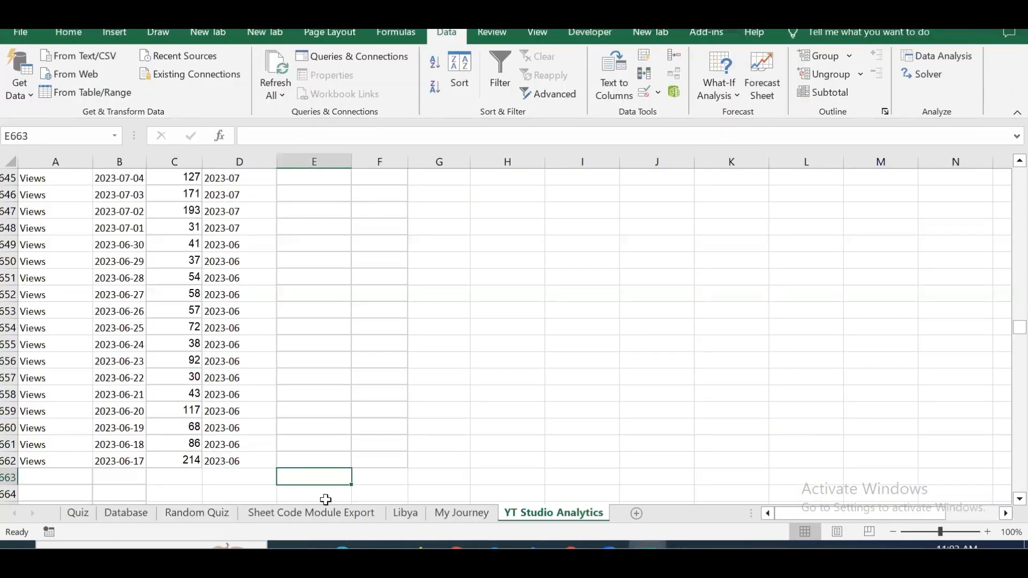
{"action": "key", "text": "Up"}
{"action": "key", "text": "ctrl+v"}
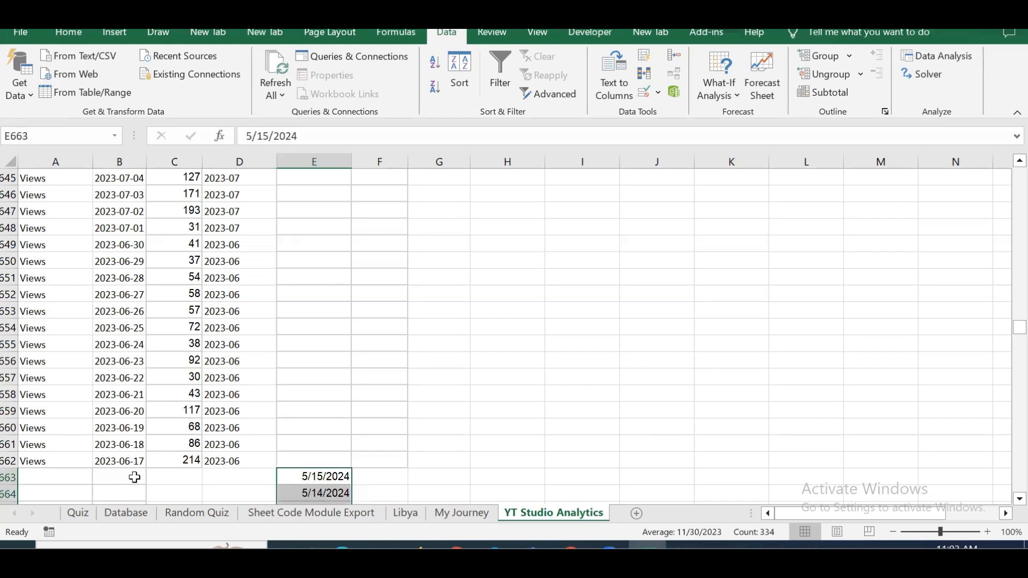
- Copy the estimated revenue values E3:E58 from the Google Sheet into the Excel sheet beside the dates, starting at F663
{"action": "key", "text": "Right"}
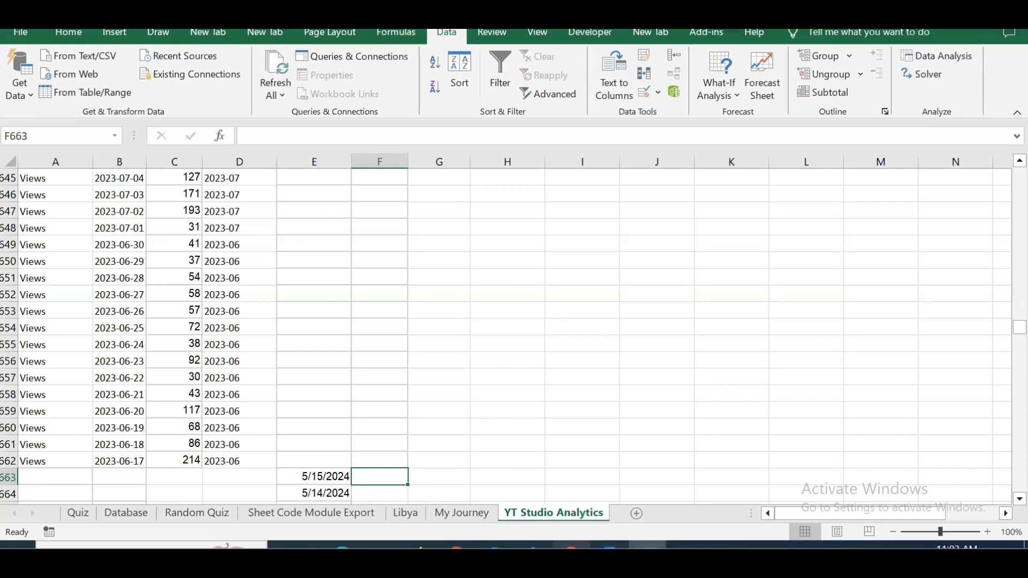
{"action": "left_click", "coordinate": [571, 546]}
{"action": "left_click_drag", "start_coordinate": [1001, 289], "coordinate": [1002, 208]}
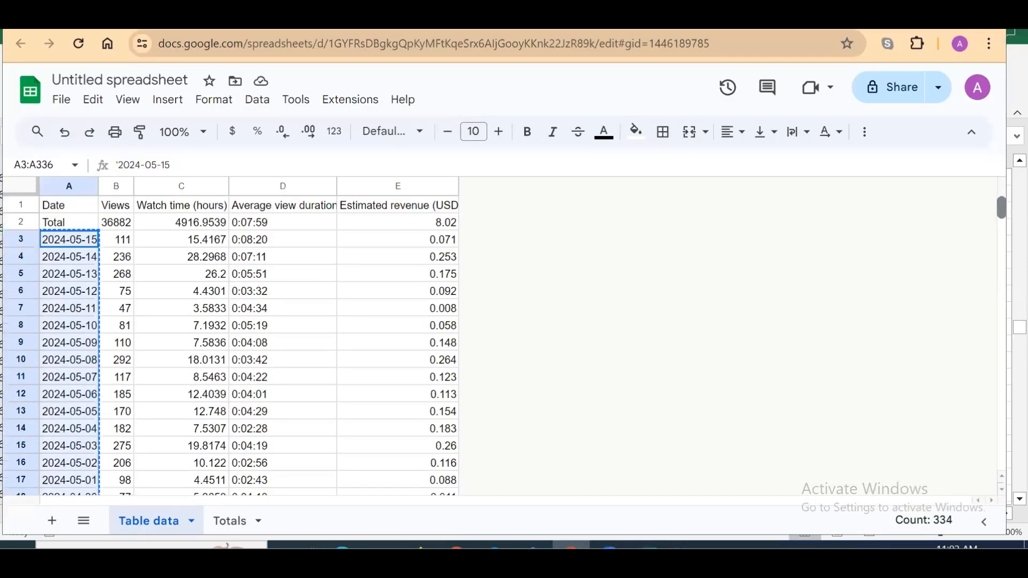
{"action": "left_click", "coordinate": [449, 242]}
{"action": "key", "text": "ctrl+shift+Down"}
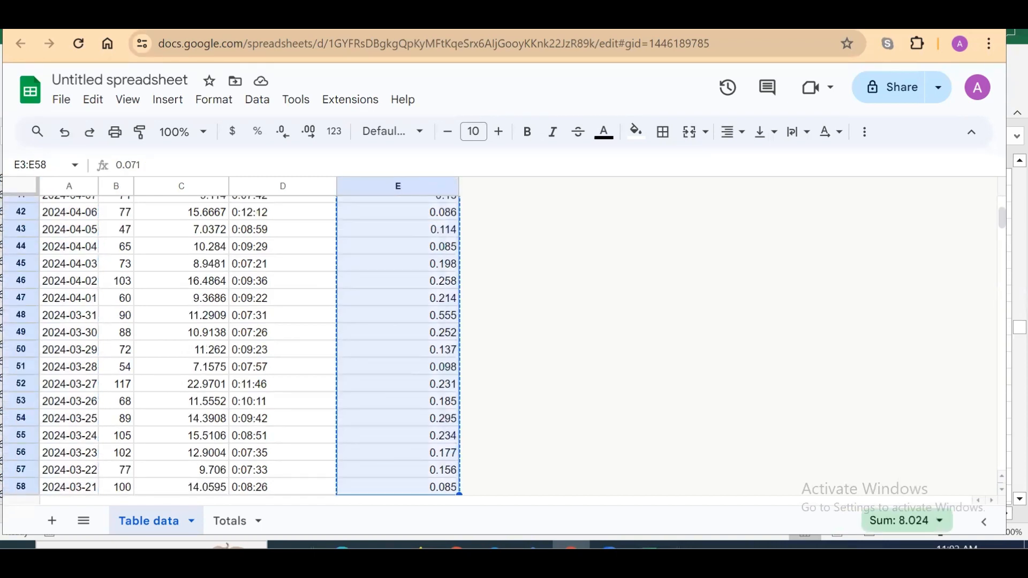
{"action": "left_click", "coordinate": [648, 545]}
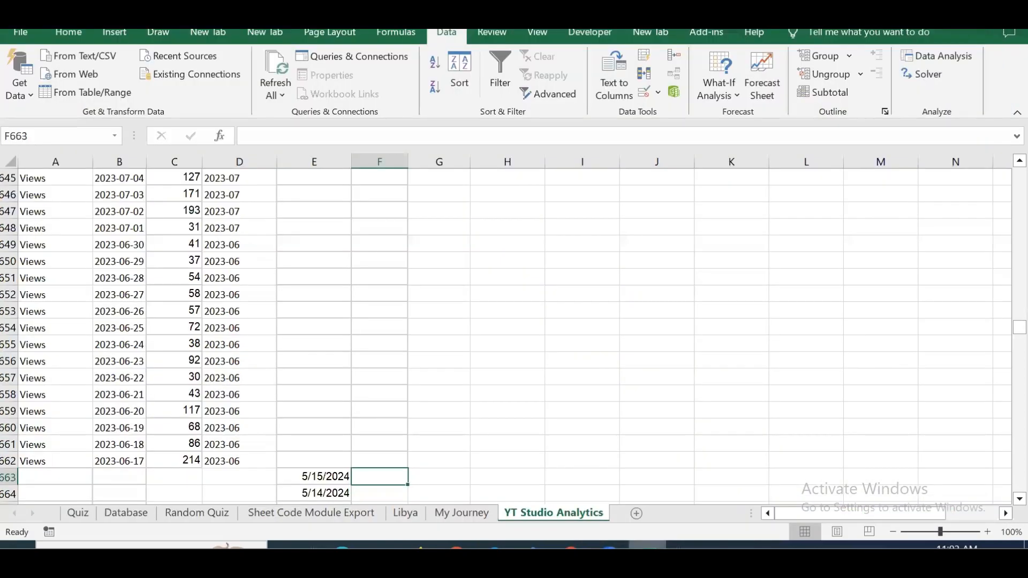
{"action": "key", "text": "ctrl+v"}
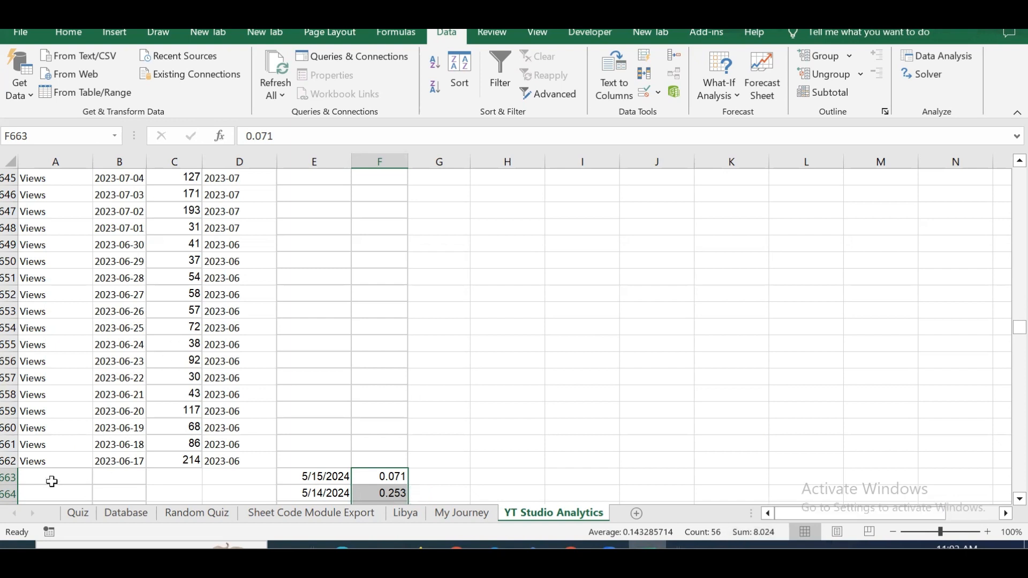
- Enter the key WT in A663, directly below the last Views row
{"action": "left_click", "coordinate": [52, 482]}
{"action": "type", "text": "WT"}
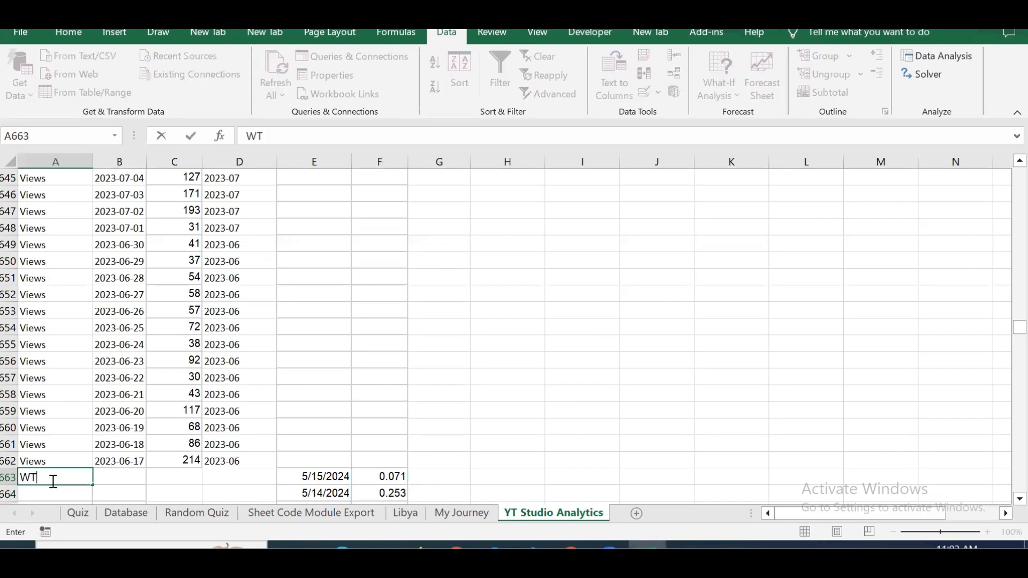
{"action": "key", "text": "Return"}
- Enter =TEXT(E663,"yyyy-mm-dd") in B663 to convert the pasted date to text
{"action": "left_click", "coordinate": [118, 451]}
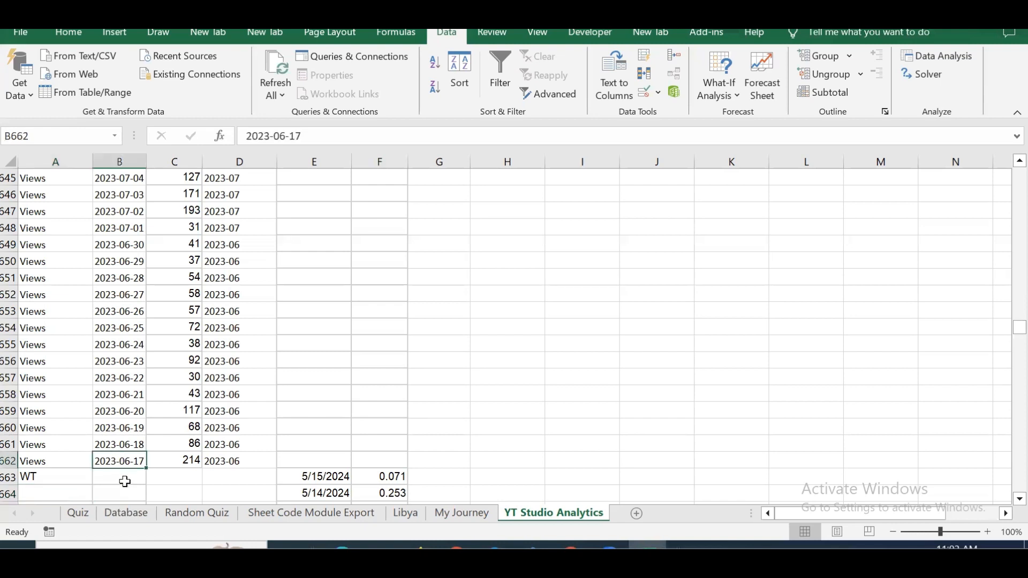
{"action": "left_click", "coordinate": [124, 479]}
{"action": "type", "text": "="}
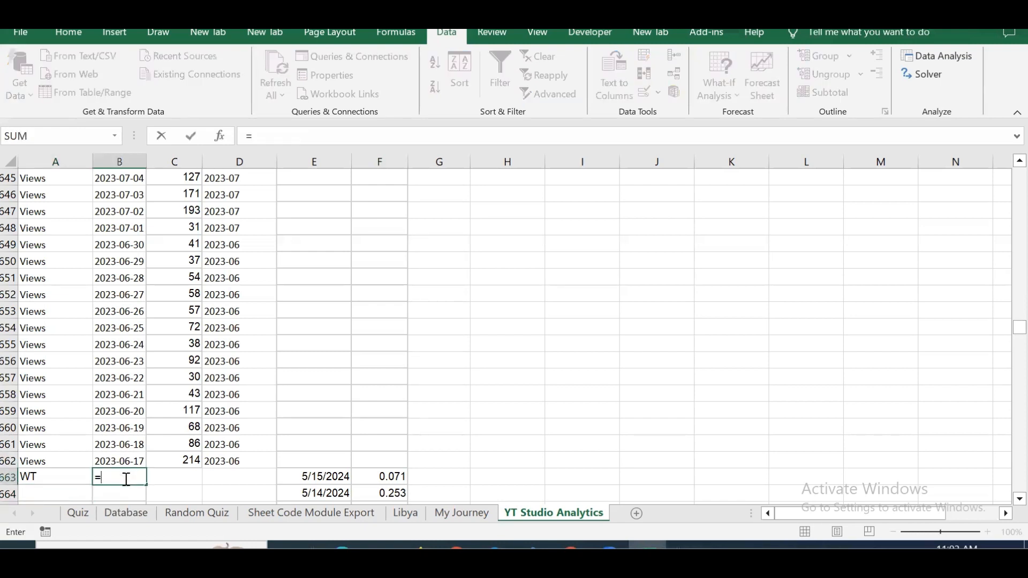
{"action": "type", "text": "text("}
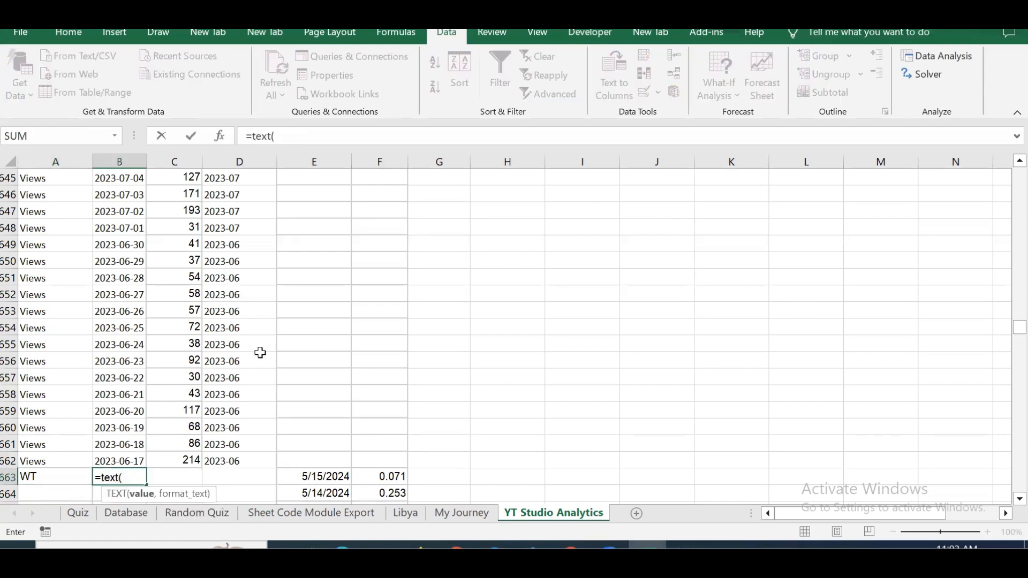
{"action": "key", "text": "Right"}
{"action": "key", "text": "Right"}
{"action": "key", "text": "Right"}
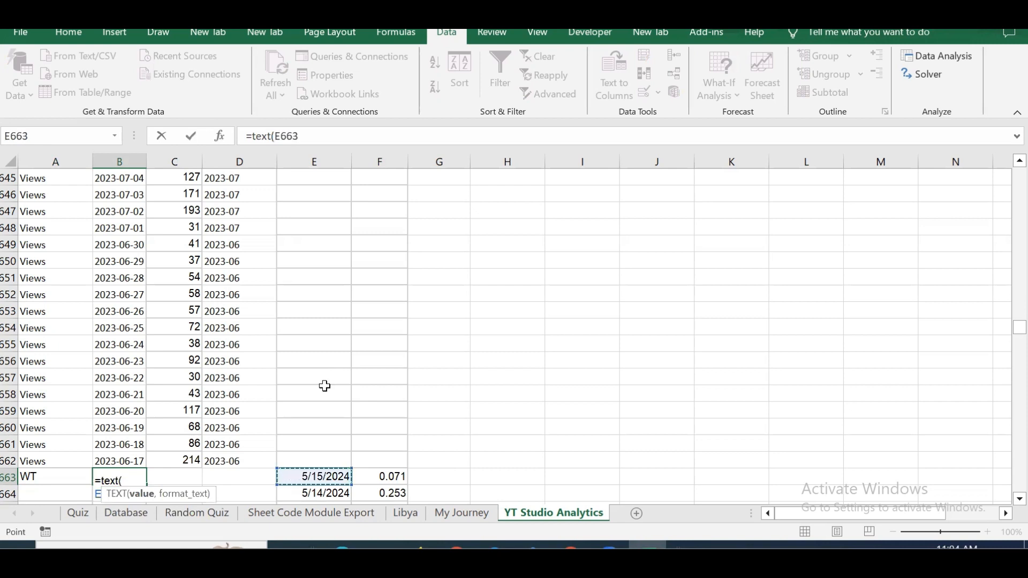
{"action": "type", "text": ","}
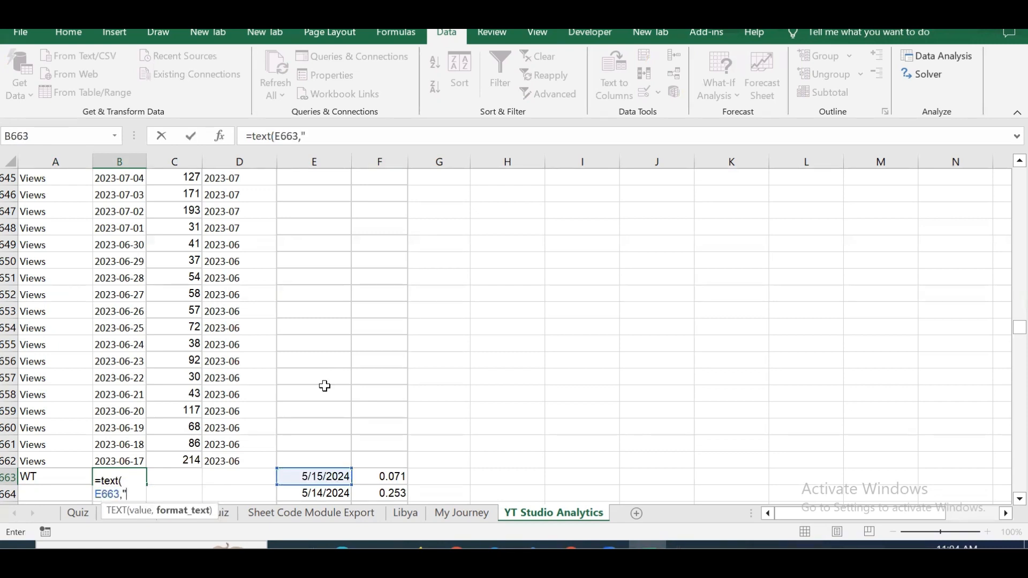
{"action": "type", "text": "\"yyyy"}
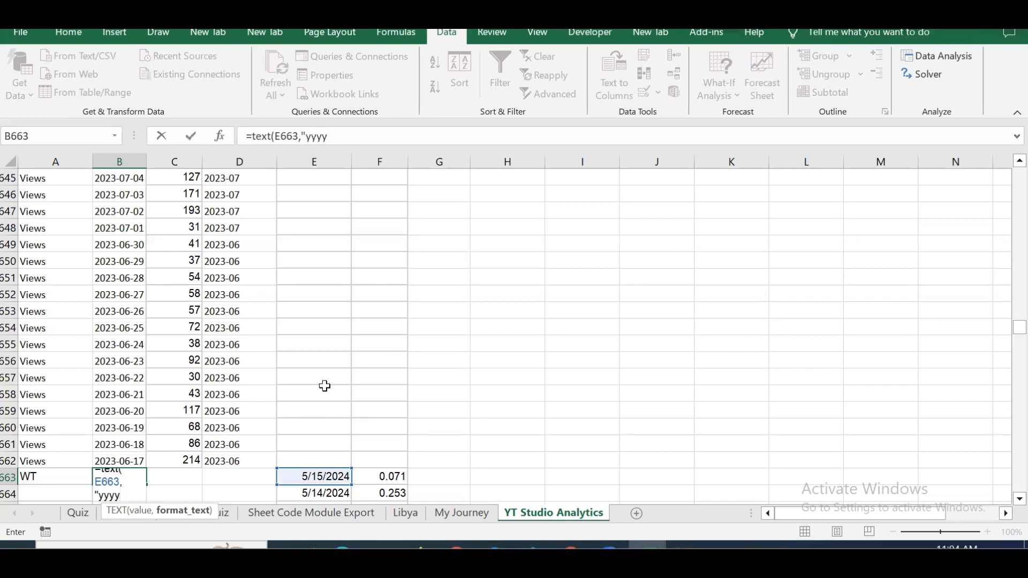
{"action": "type", "text": "-mm-dd\""}
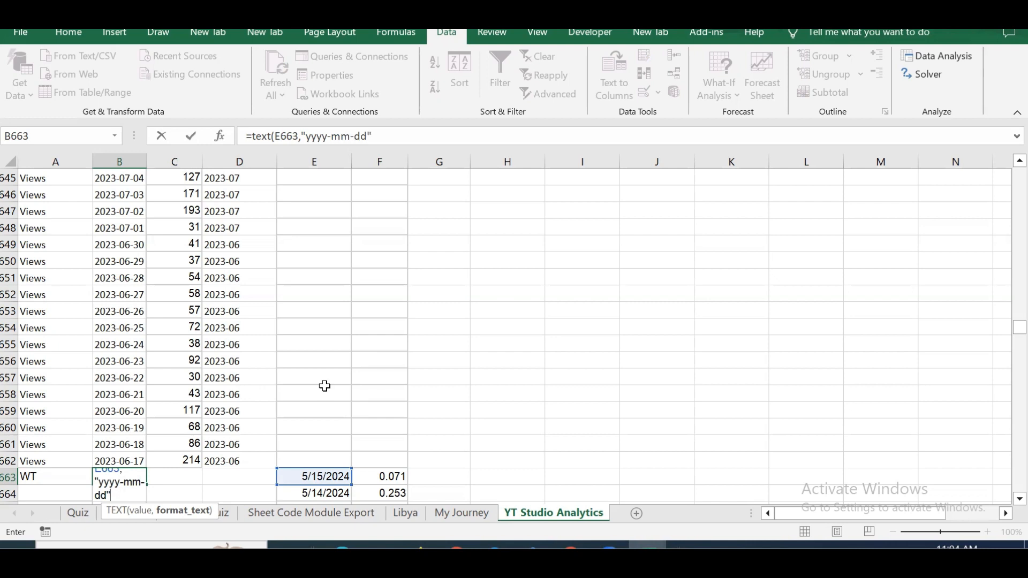
{"action": "type", "text": ")"}
{"action": "key", "text": "Return"}
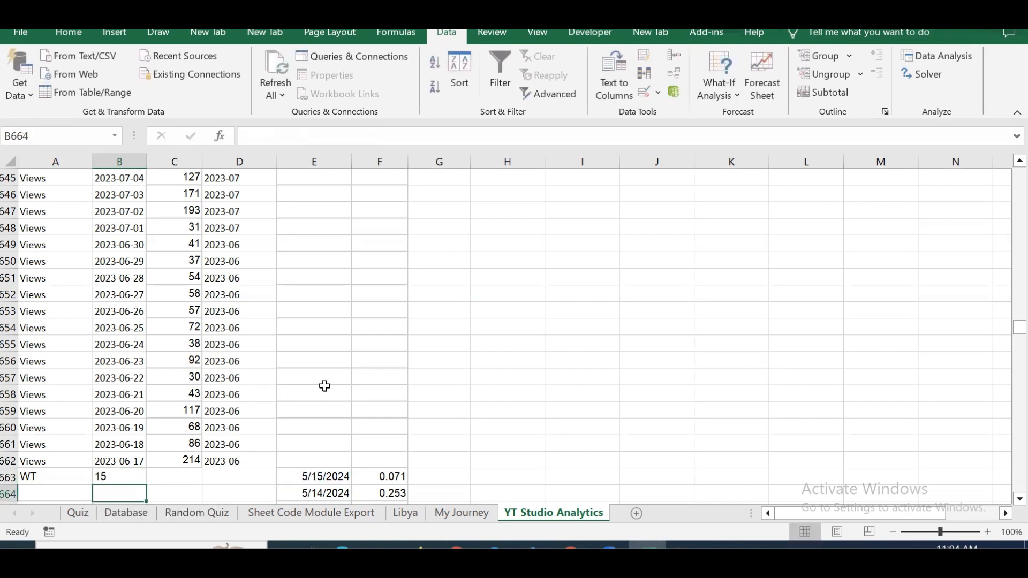
- Check the TEXT formula in B663 against its source date in E663, evaluating its result without keeping the change
{"action": "left_click", "coordinate": [108, 477]}
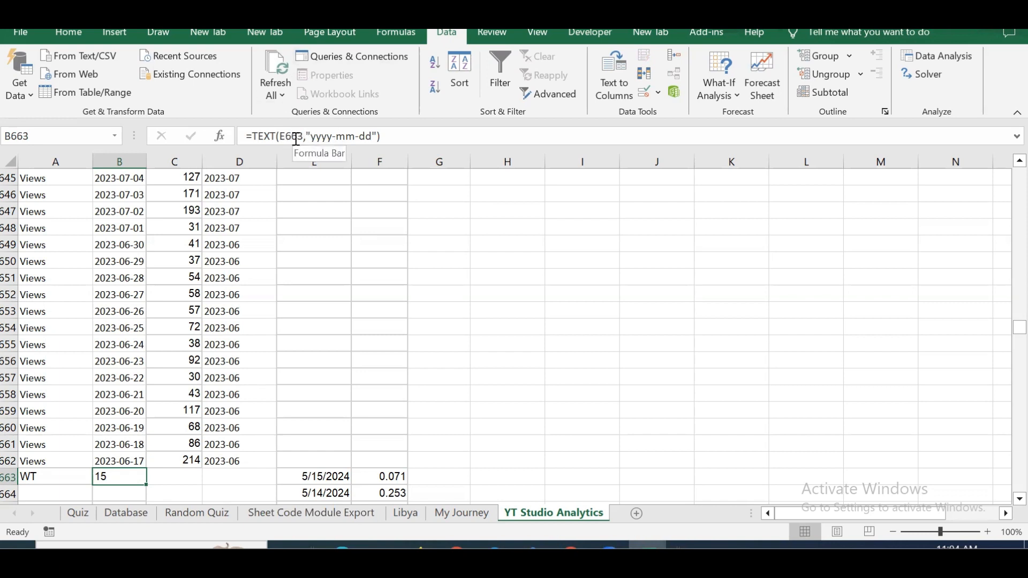
{"action": "key", "text": "Right"}
{"action": "key", "text": "Right"}
{"action": "key", "text": "Right"}
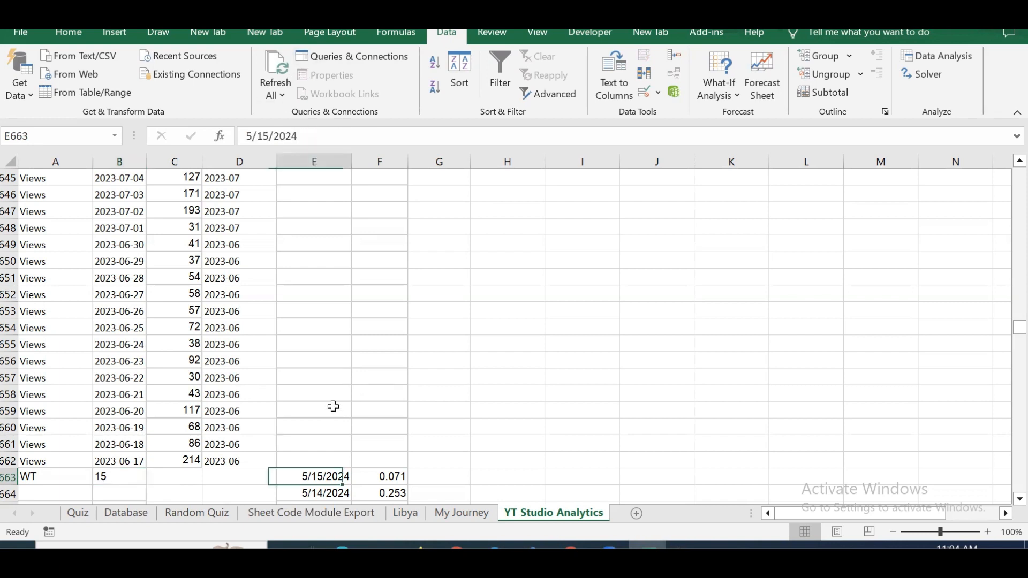
{"action": "left_click", "coordinate": [112, 473]}
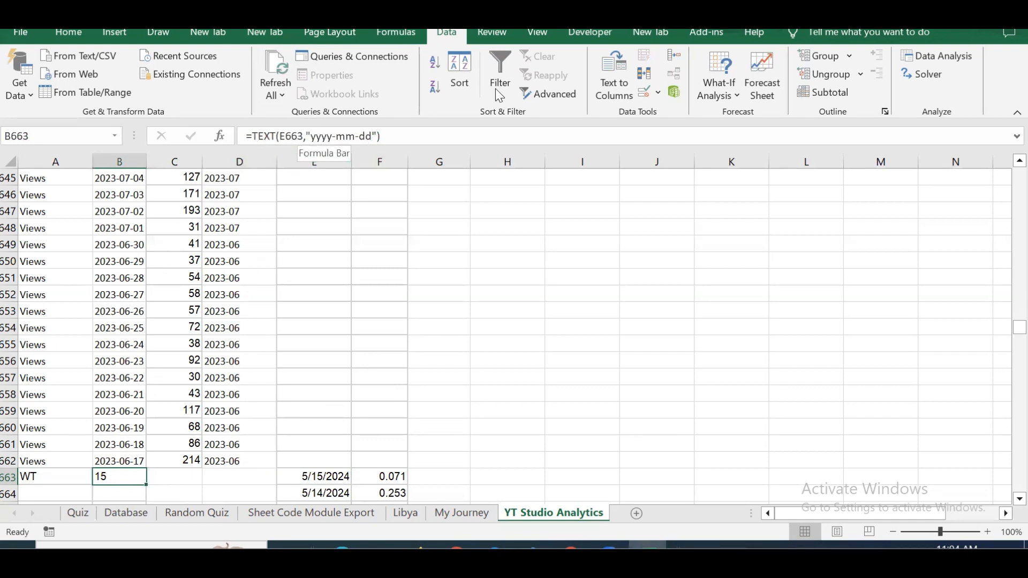
{"action": "left_click", "coordinate": [456, 135]}
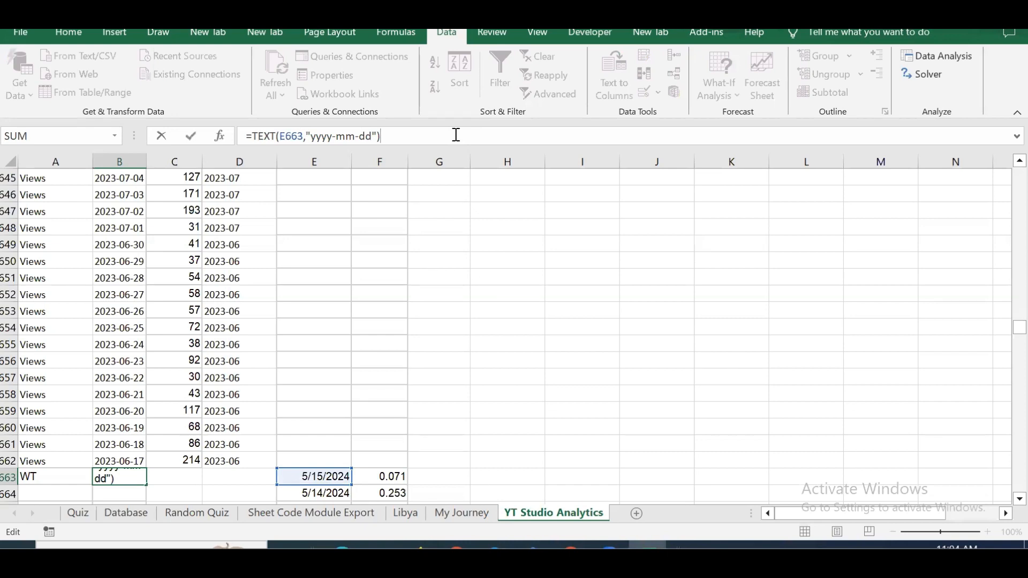
{"action": "key", "text": "F9"}
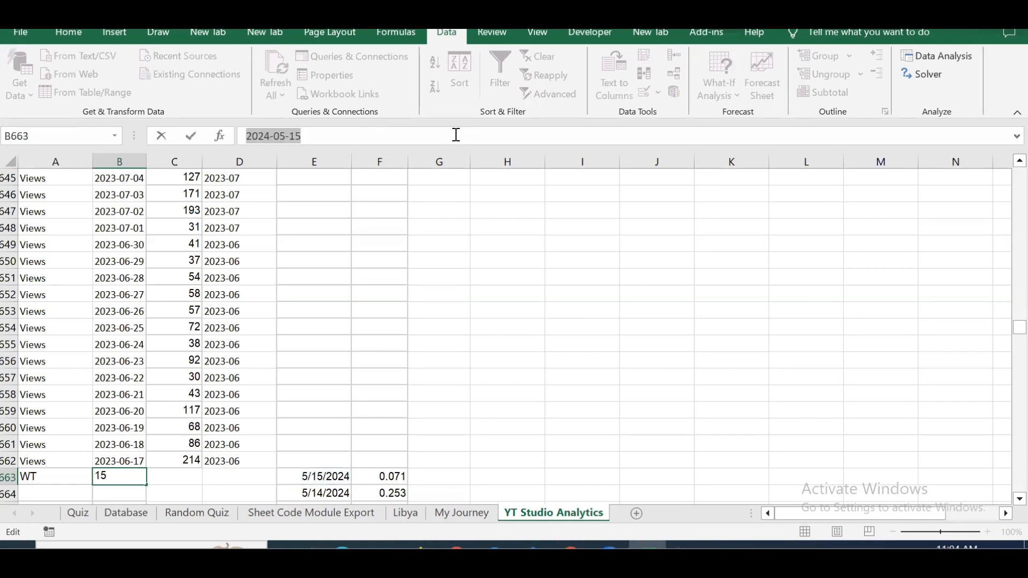
{"action": "key", "text": "Escape"}
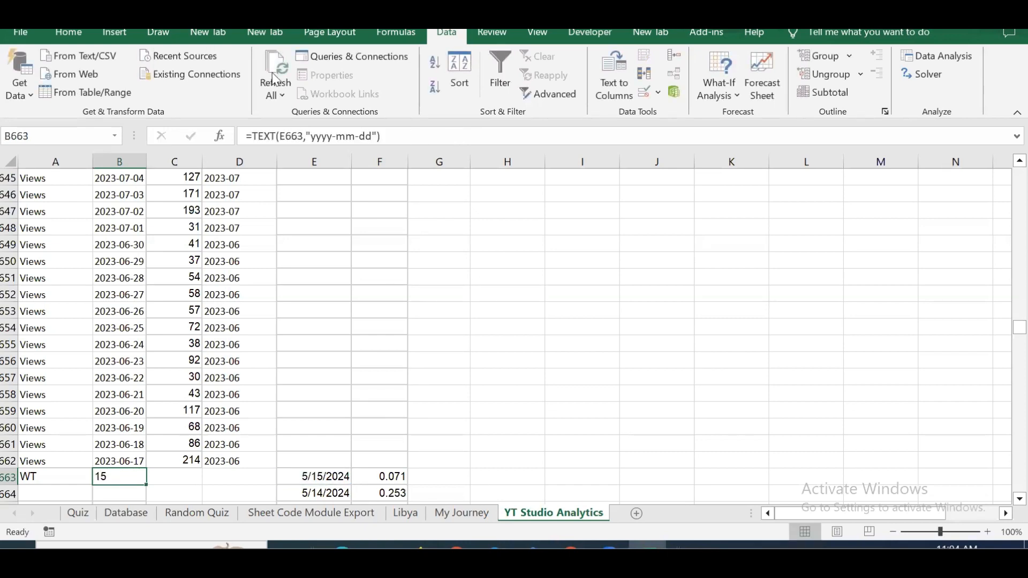
- Align B663 to the top left and widen column B enough to fit the full date
{"action": "left_click", "coordinate": [67, 32]}
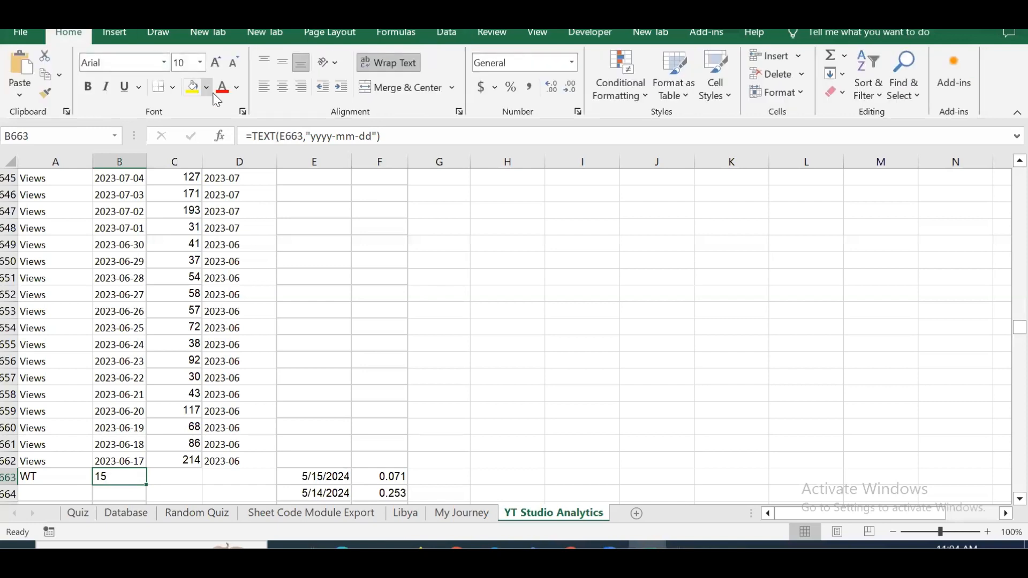
{"action": "left_click", "coordinate": [263, 85]}
{"action": "left_click", "coordinate": [264, 65]}
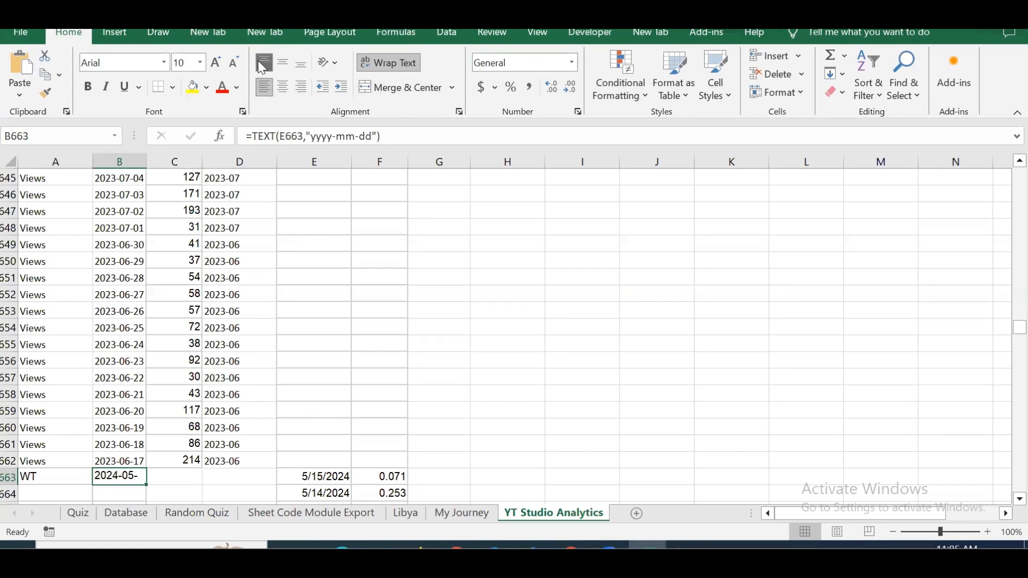
{"action": "left_click_drag", "start_coordinate": [148, 162], "coordinate": [160, 161]}
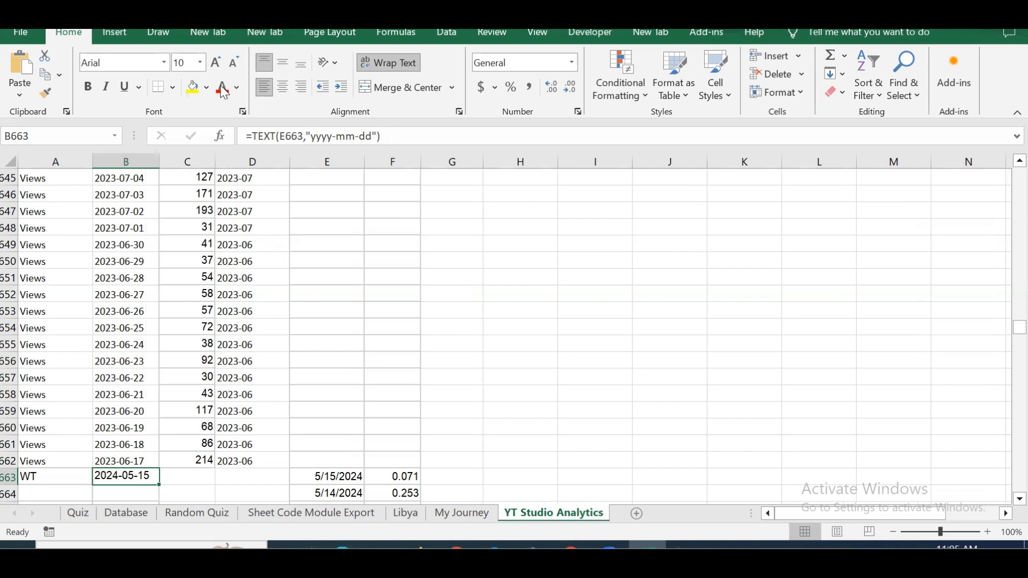
- Copy the cell formatting of B662 onto B663
{"action": "left_click", "coordinate": [116, 459]}
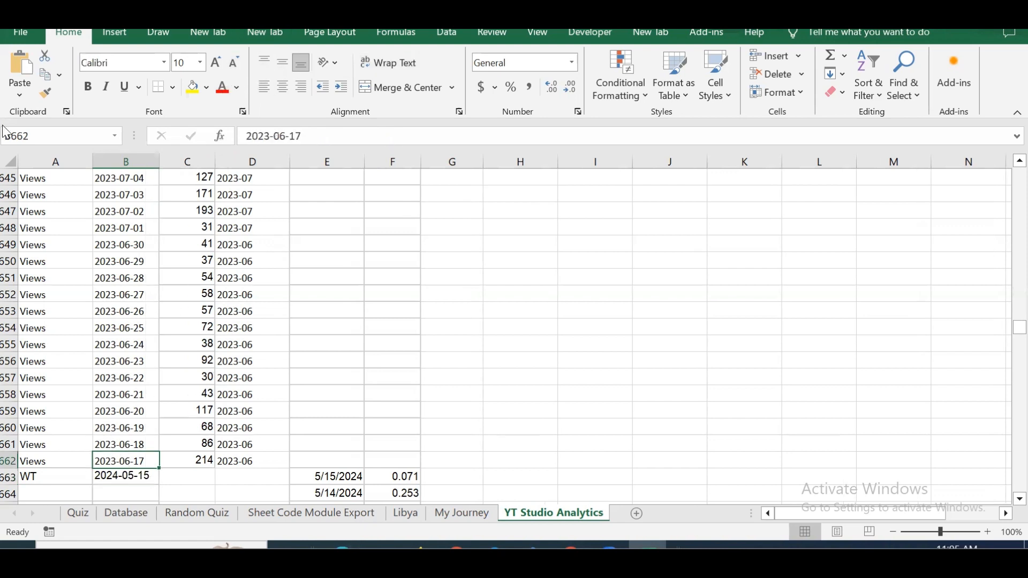
{"action": "left_click", "coordinate": [47, 94]}
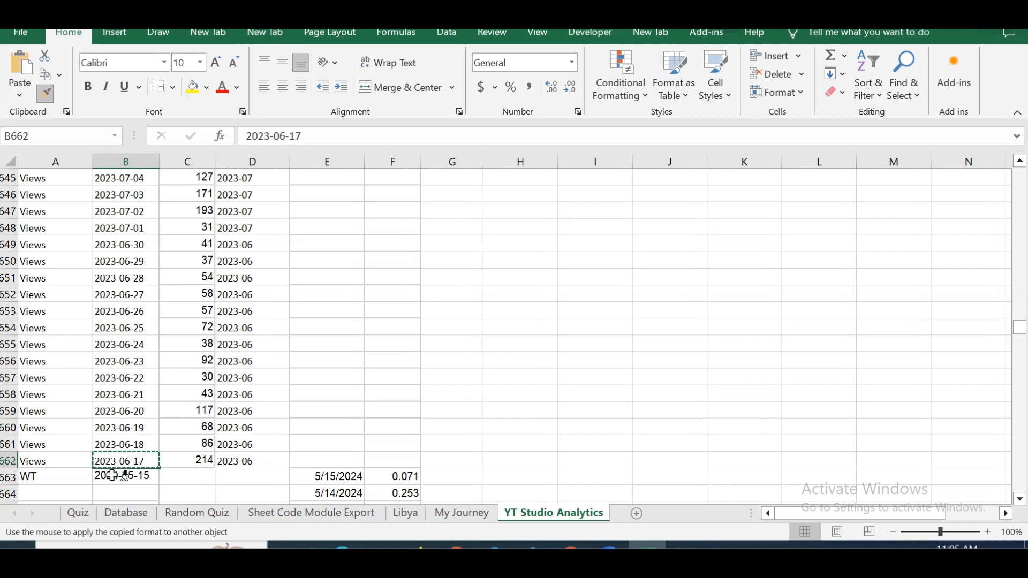
{"action": "left_click", "coordinate": [136, 476]}
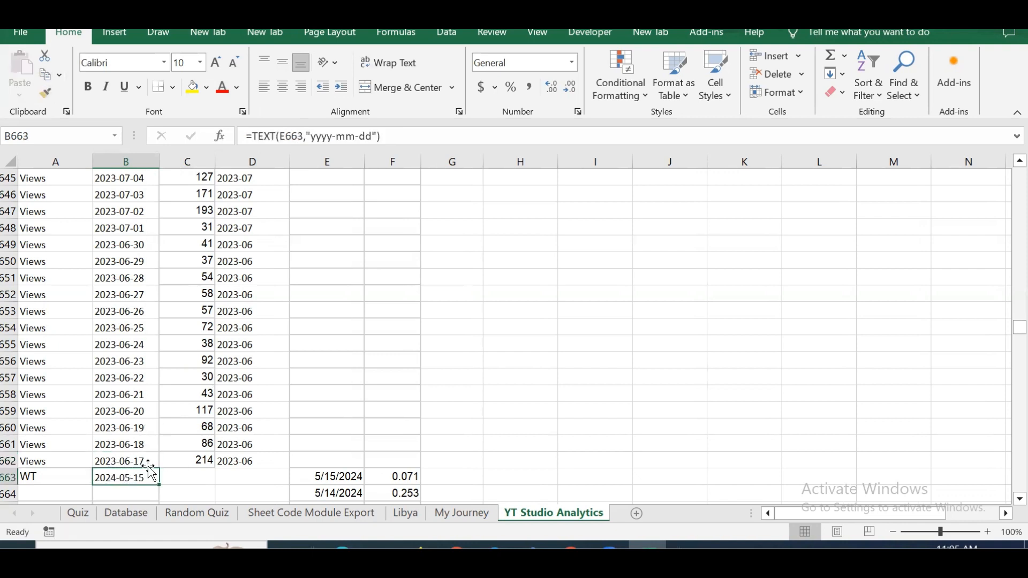
- Copy the revenue values from F663 down to F718 into column C, starting at C663
{"action": "key", "text": "Right"}
{"action": "left_click", "coordinate": [133, 479]}
{"action": "key", "text": "Right"}
{"action": "key", "text": "Right"}
{"action": "key", "text": "Right"}
{"action": "key", "text": "Right"}
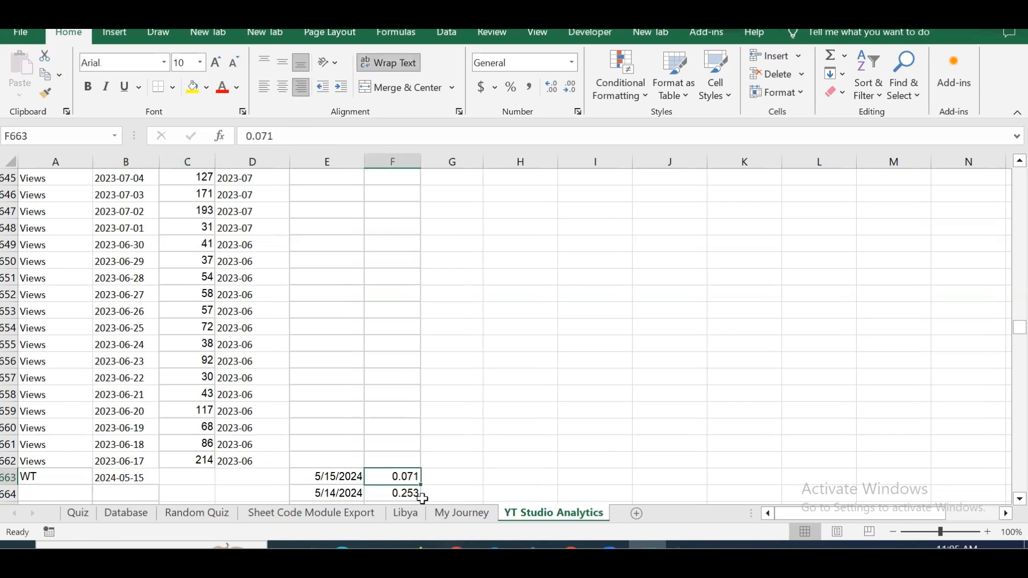
{"action": "key", "text": "ctrl+shift+Down"}
{"action": "key", "text": "ctrl+c"}
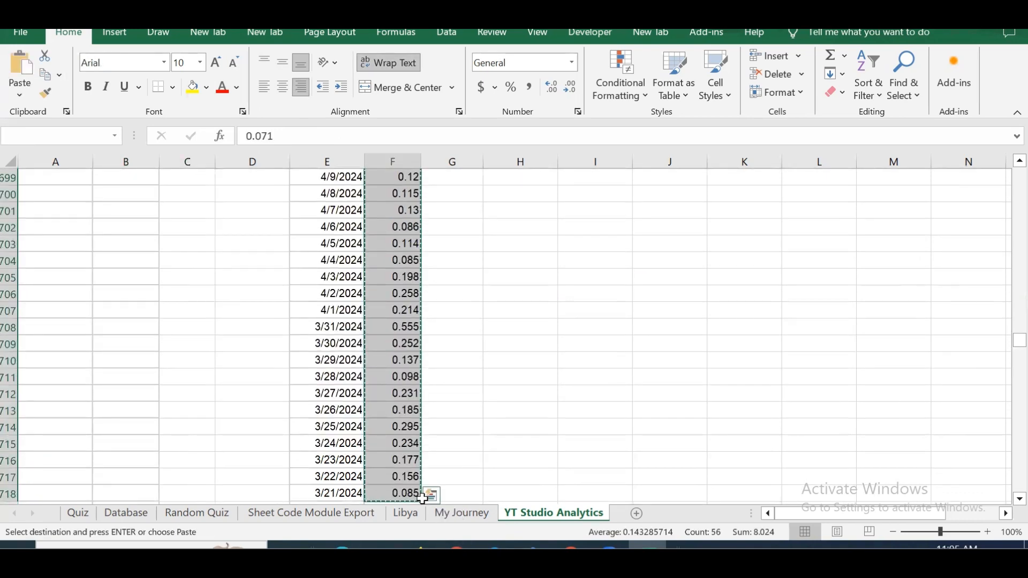
{"action": "key", "text": "Left"}
{"action": "key", "text": "Left"}
{"action": "key", "text": "Left"}
{"action": "key", "text": "ctrl+v"}
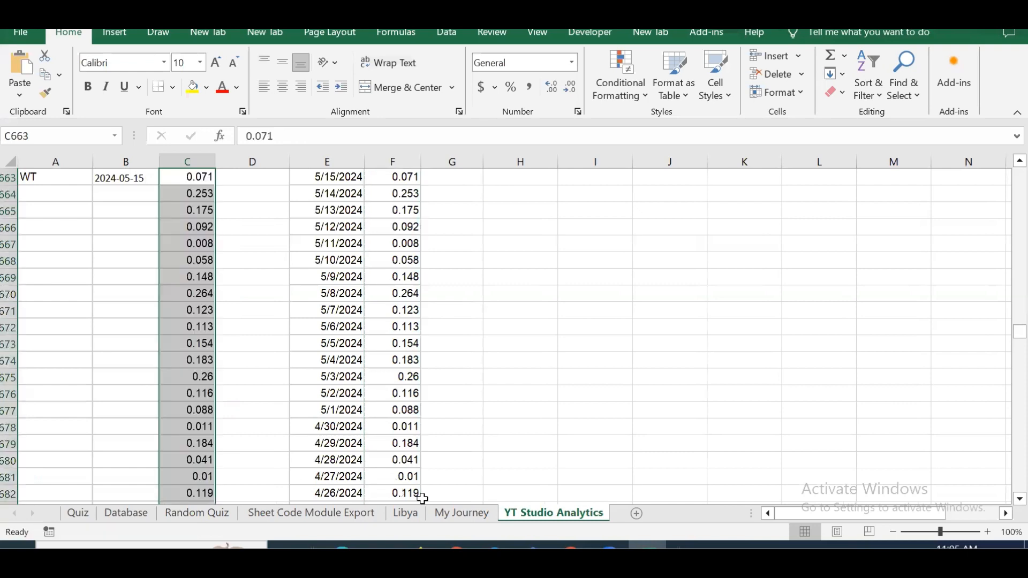
- Fill the LEFT month formula from D662 down column D through row 996 for the new rows
{"action": "left_click_drag", "start_coordinate": [1020, 332], "coordinate": [1020, 177]}
{"action": "left_click", "coordinate": [339, 276]}
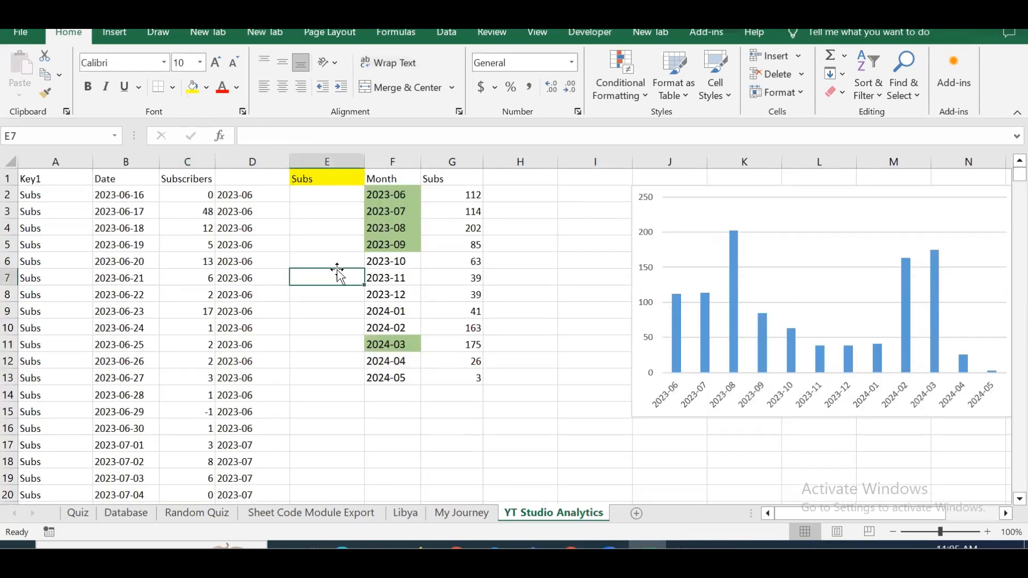
{"action": "key", "text": "ctrl+Down"}
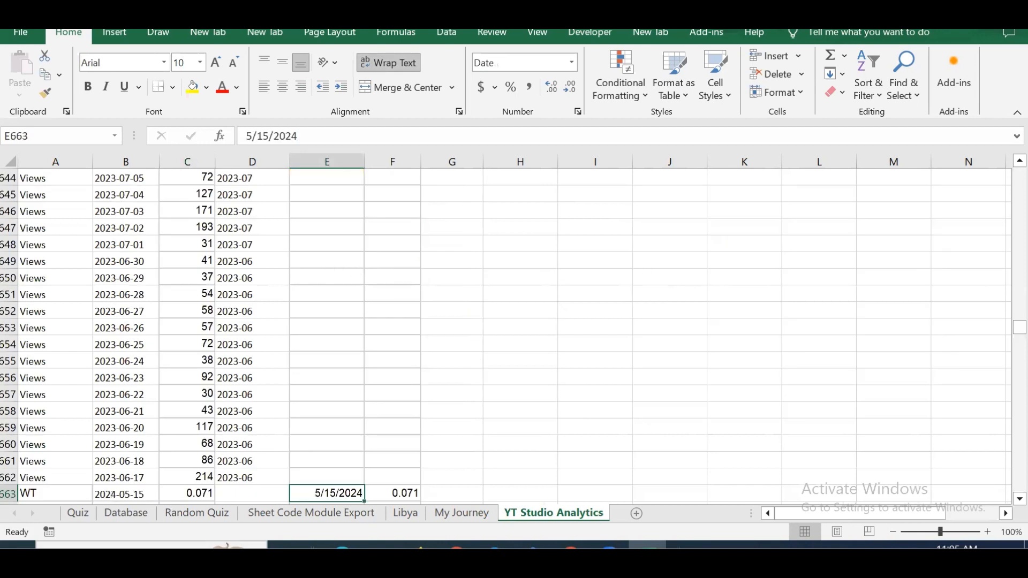
{"action": "left_click", "coordinate": [252, 477]}
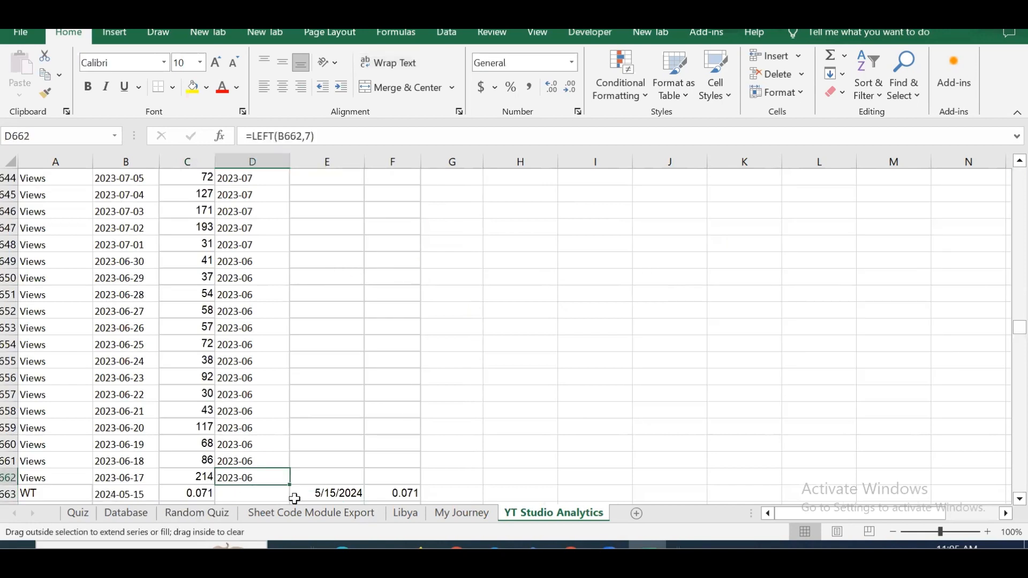
{"action": "left_click_drag", "start_coordinate": [291, 485], "coordinate": [295, 499]}
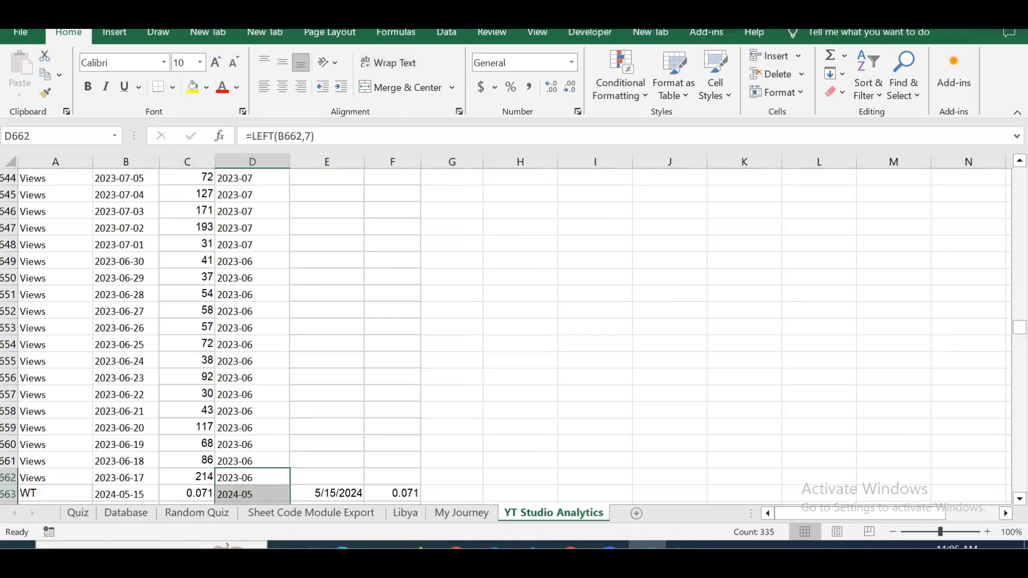
{"action": "left_click", "coordinate": [1019, 498]}
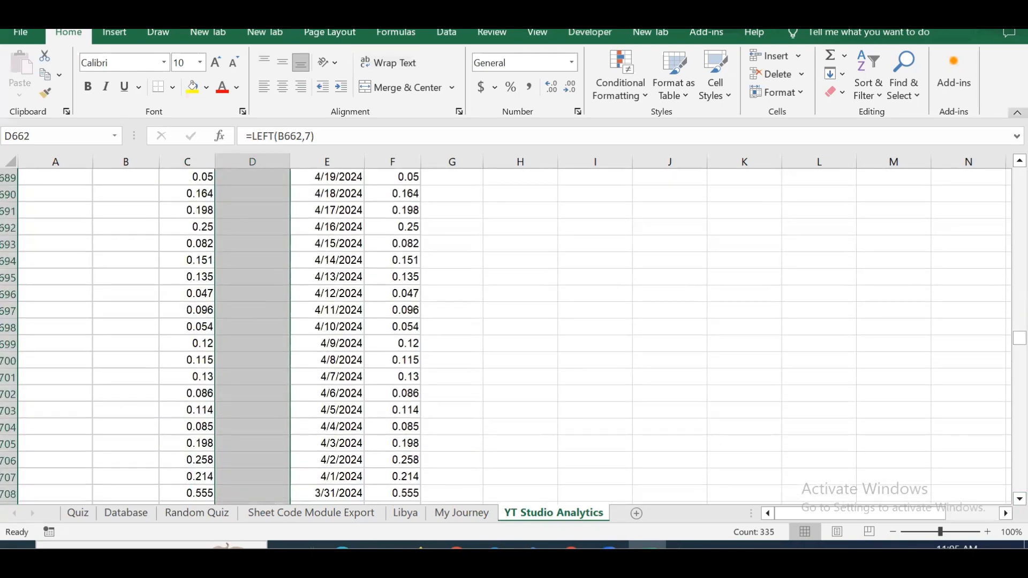
{"action": "scroll", "coordinate": [249, 302], "scroll_direction": "up", "scroll_amount": 13}
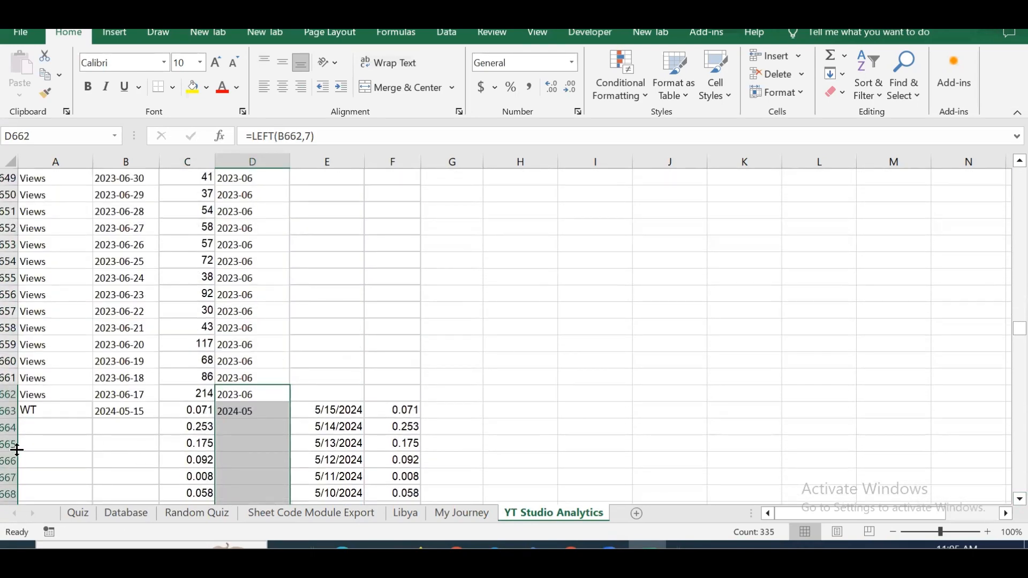
- Fill the WT key and the date formula from A663:B663 down through row 996
{"action": "left_click", "coordinate": [41, 412]}
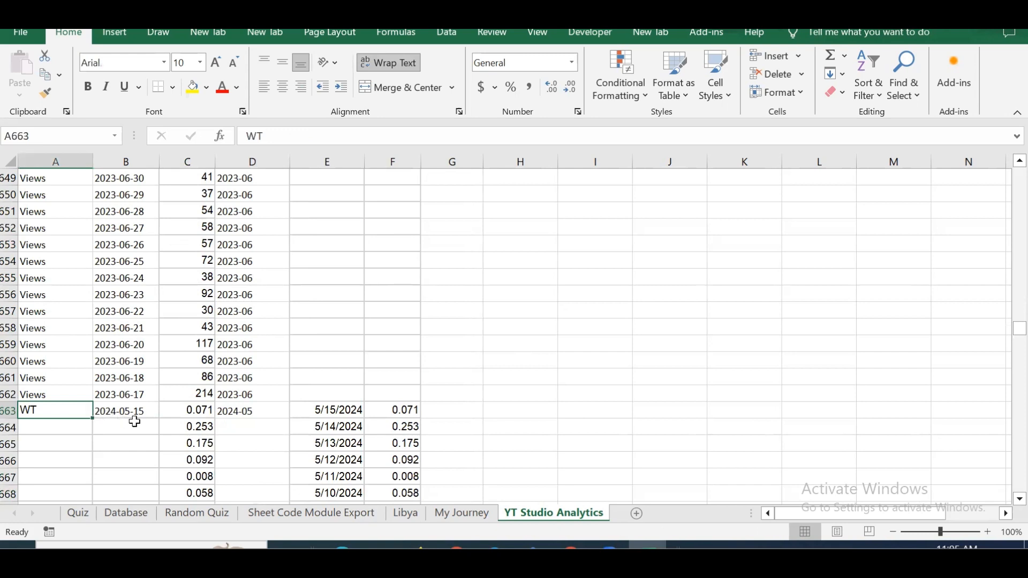
{"action": "left_click_drag", "start_coordinate": [34, 405], "coordinate": [147, 410]}
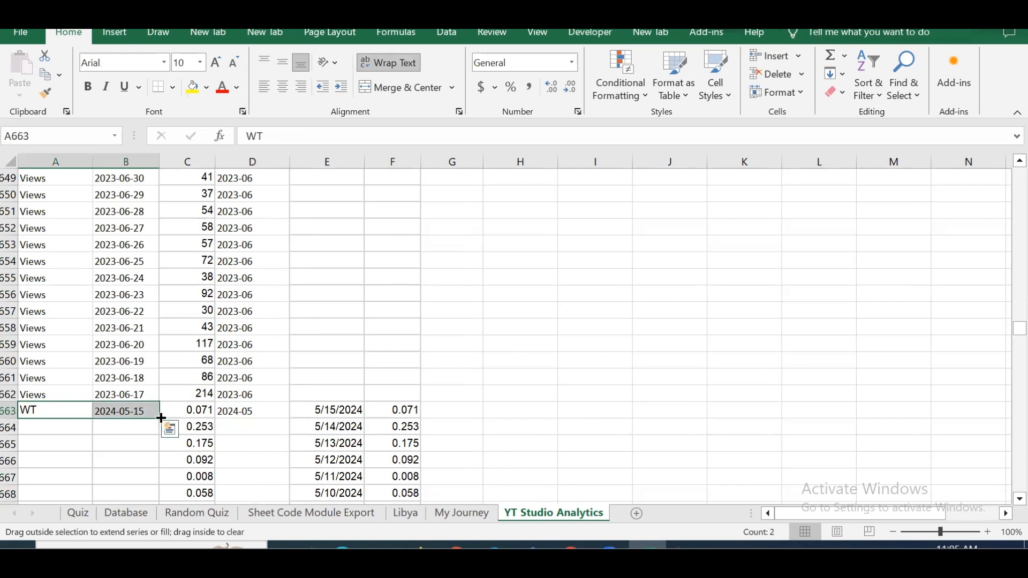
{"action": "double_click", "coordinate": [161, 418]}
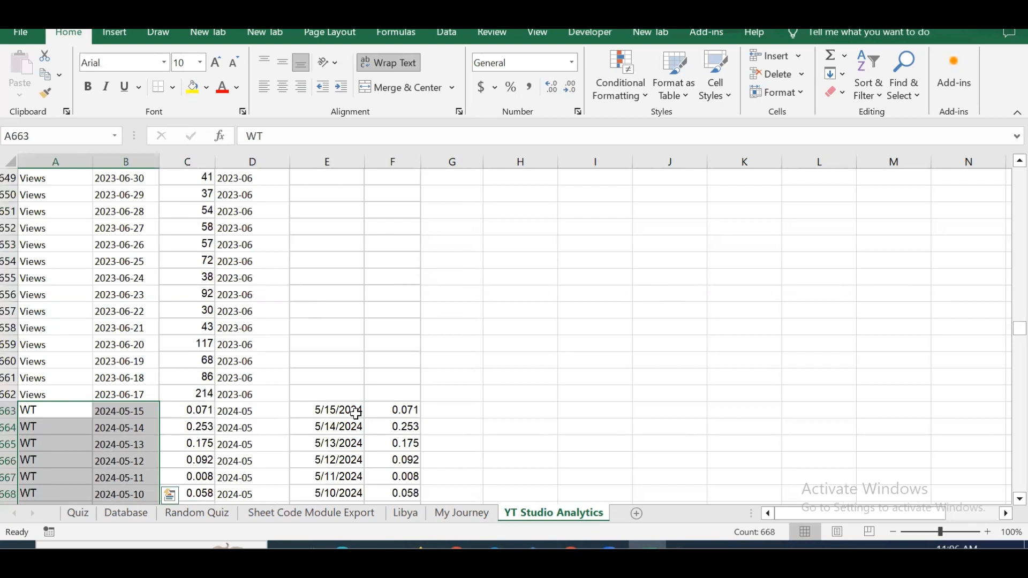
- Convert the TEXT date formulas from B663 down to B996 into static values in place
{"action": "left_click", "coordinate": [103, 414]}
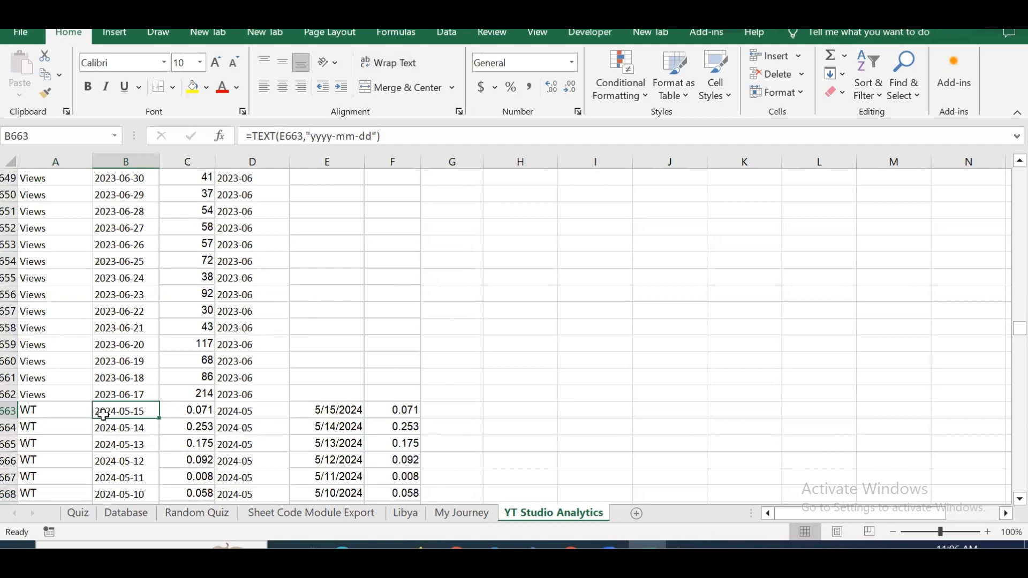
{"action": "key", "text": "ctrl+shift+Down"}
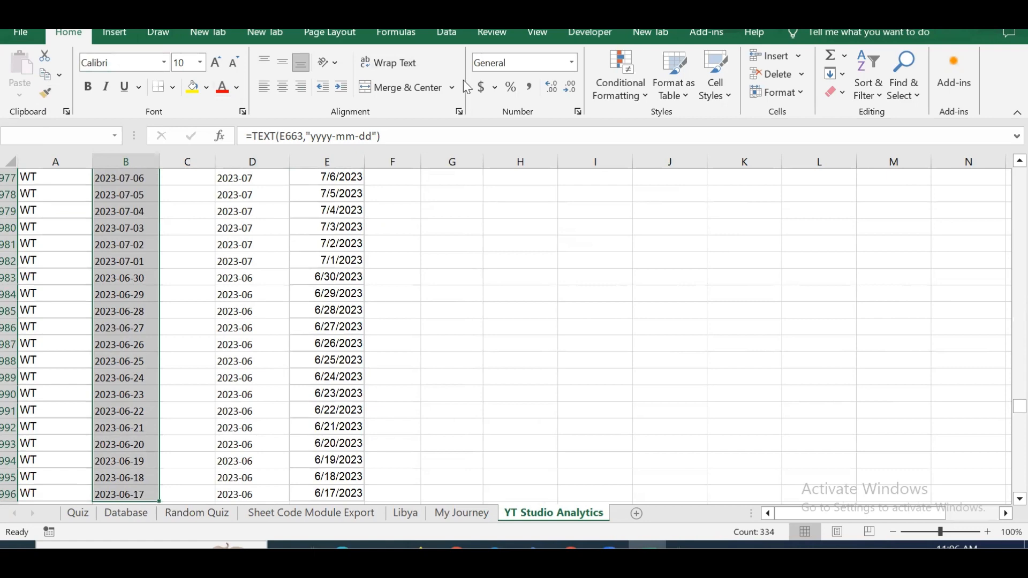
{"action": "key", "text": "ctrl+c"}
{"action": "left_click", "coordinate": [21, 97]}
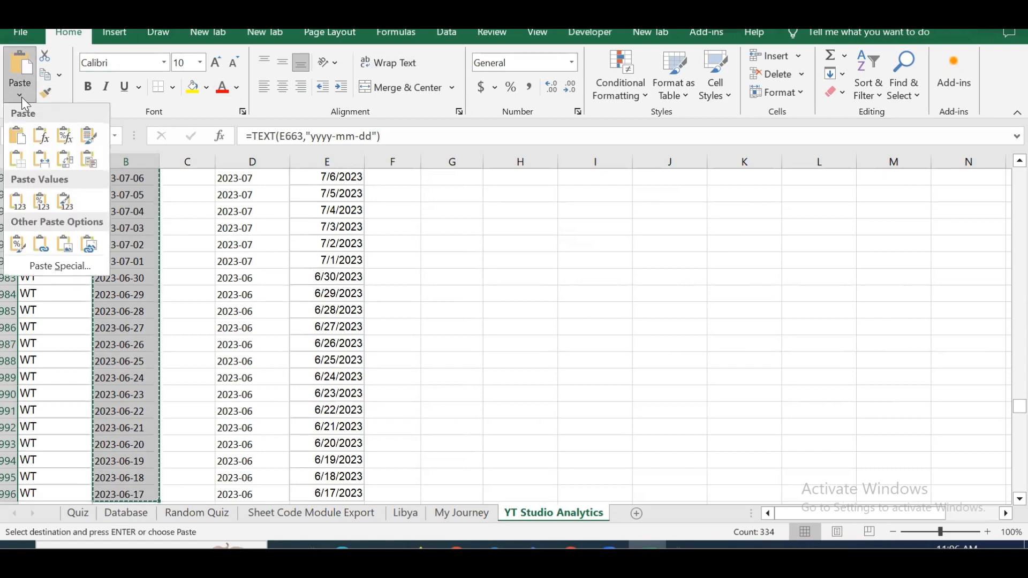
{"action": "left_click", "coordinate": [18, 201]}
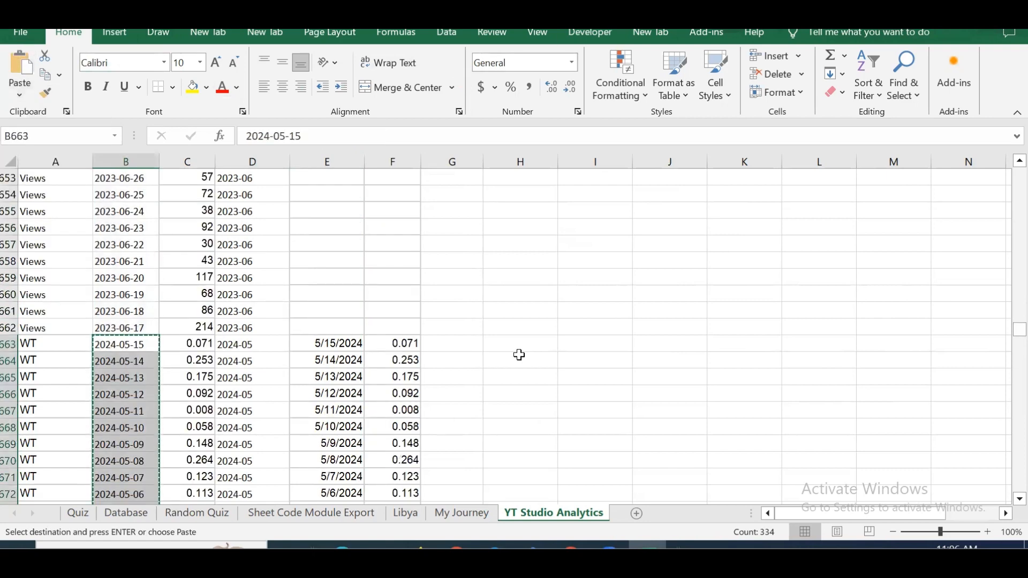
- Clear the source dates and revenue figures in columns E and F from row 663 down
{"action": "left_click_drag", "start_coordinate": [310, 343], "coordinate": [411, 347]}
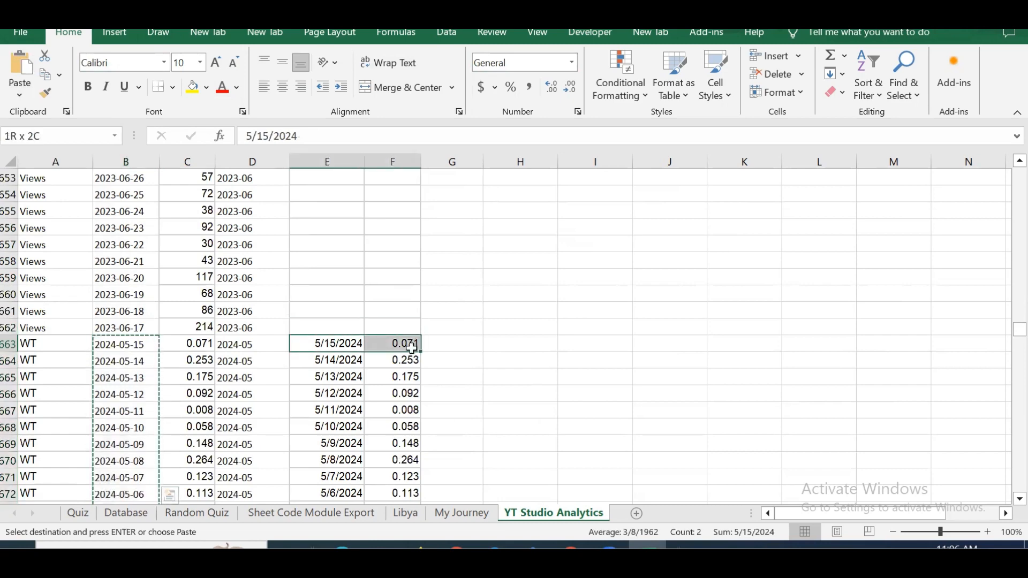
{"action": "key", "text": "ctrl+shift+Down"}
{"action": "key", "text": "Delete"}
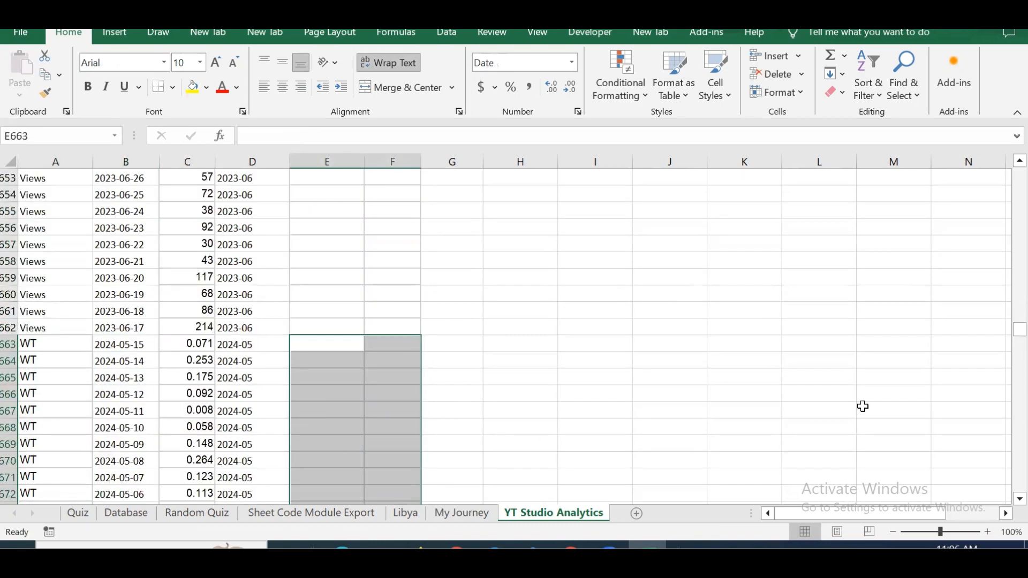
- Set the E1 selector to WT and check the resulting monthly totals in column G
{"action": "left_click_drag", "start_coordinate": [1020, 329], "coordinate": [1020, 174]}
{"action": "left_click", "coordinate": [339, 177]}
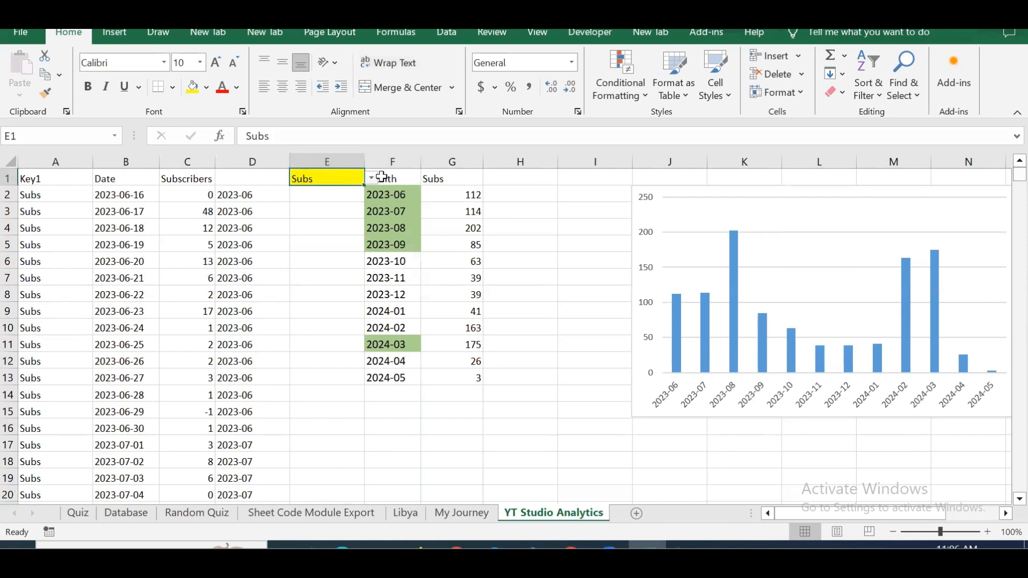
{"action": "left_click", "coordinate": [371, 179]}
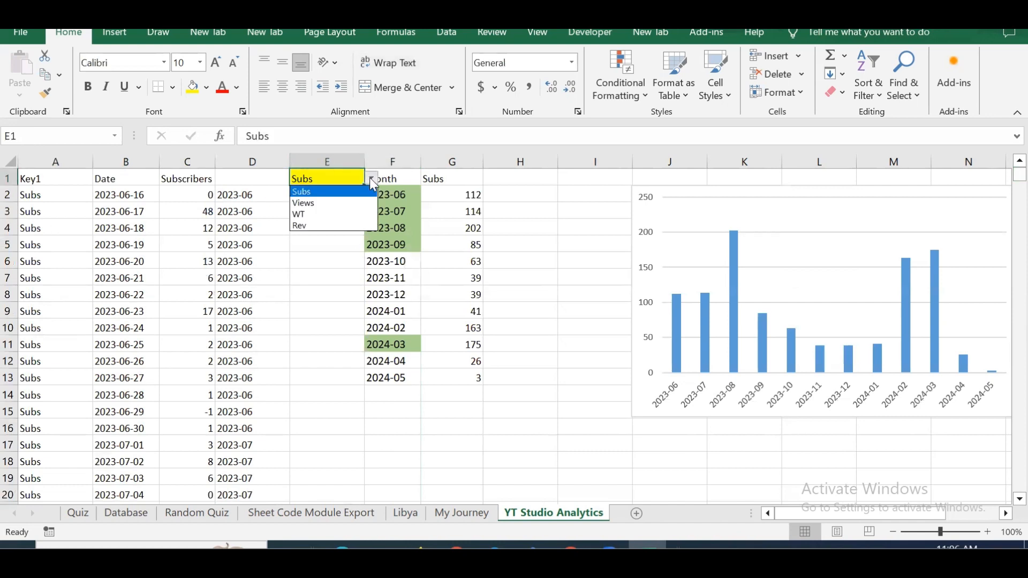
{"action": "left_click", "coordinate": [320, 215]}
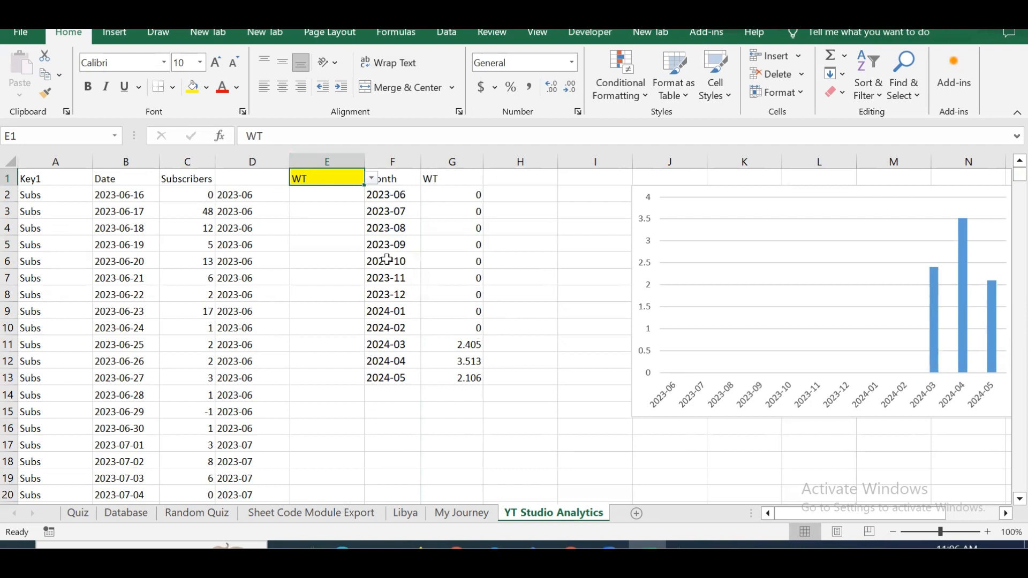
{"action": "left_click_drag", "start_coordinate": [462, 346], "coordinate": [461, 379]}
{"action": "left_click", "coordinate": [334, 177]}
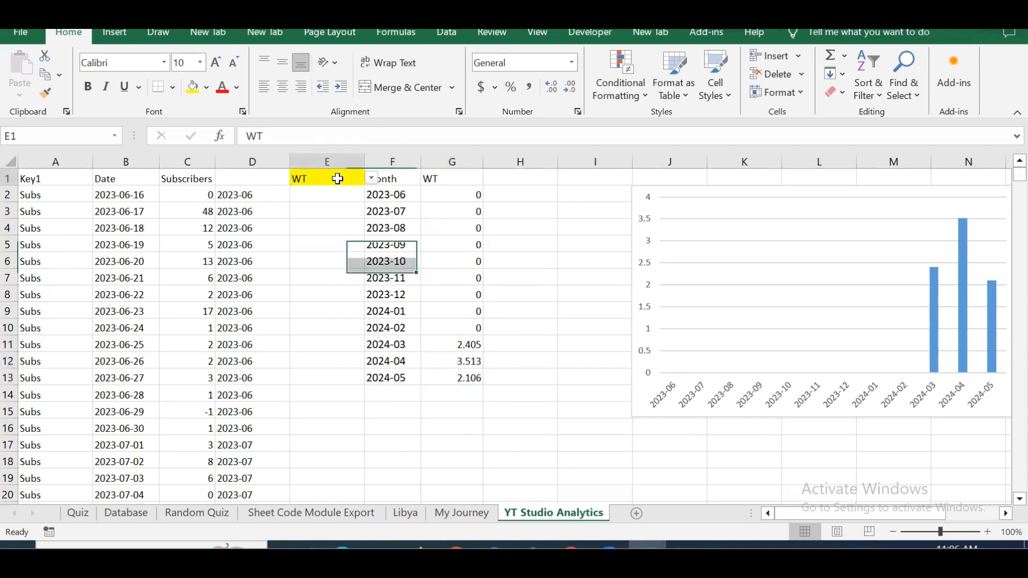
- Replace all WT keys in column A with Rev, matching entire cell contents
{"action": "left_click", "coordinate": [33, 382]}
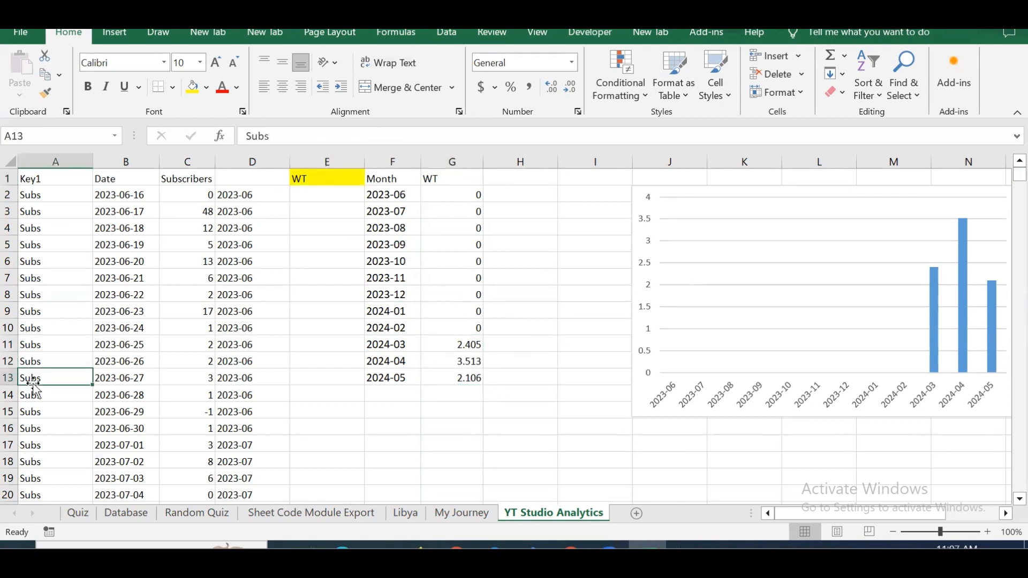
{"action": "key", "text": "ctrl+Down"}
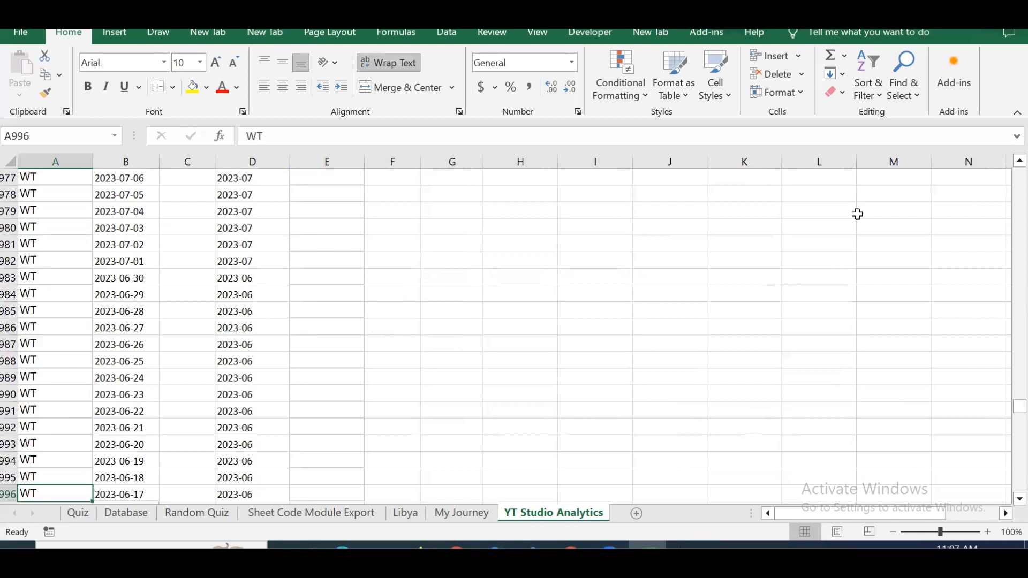
{"action": "left_click", "coordinate": [70, 156]}
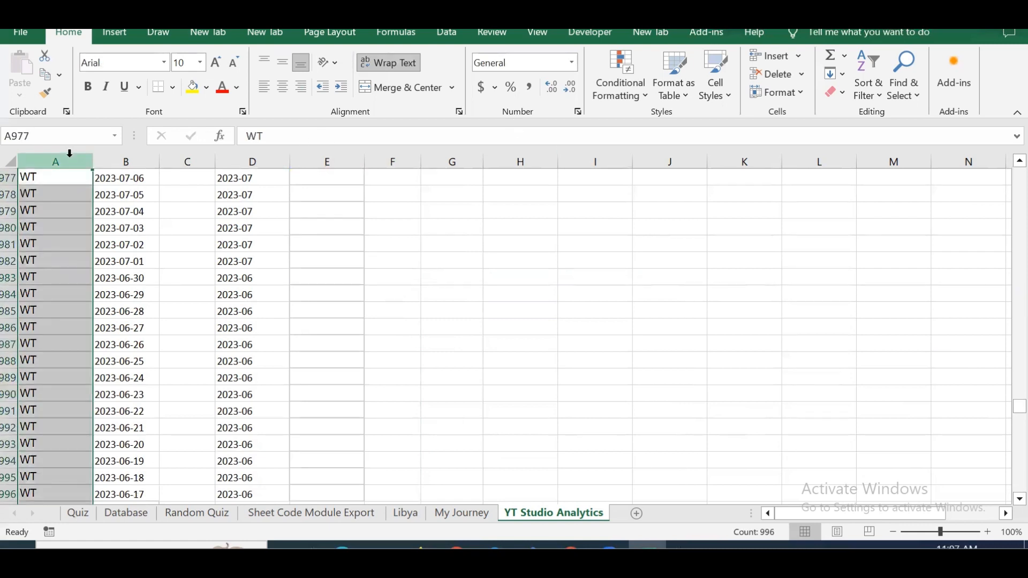
{"action": "key", "text": "ctrl+f"}
{"action": "type", "text": "WT"}
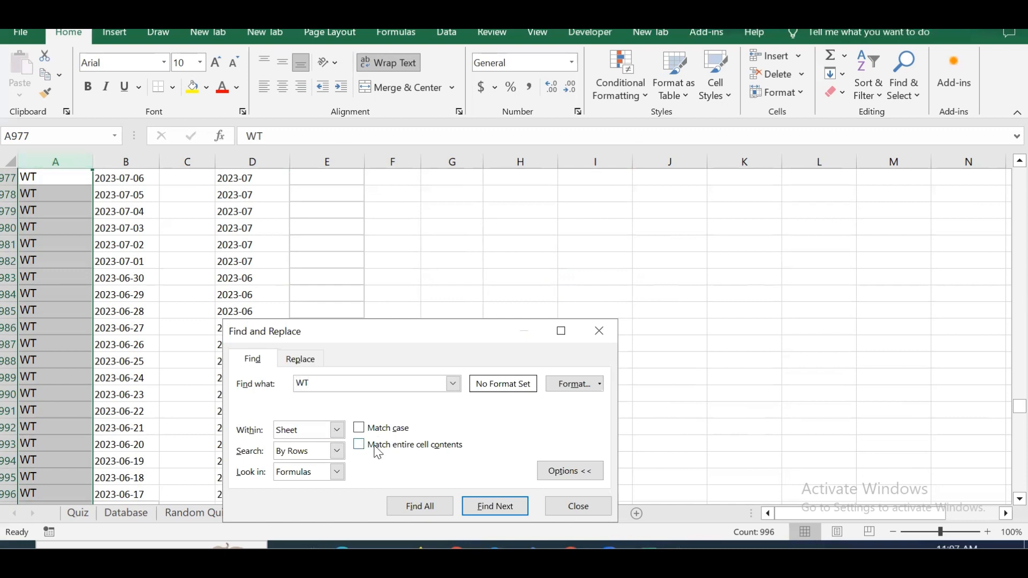
{"action": "left_click", "coordinate": [376, 449]}
{"action": "left_click", "coordinate": [301, 359]}
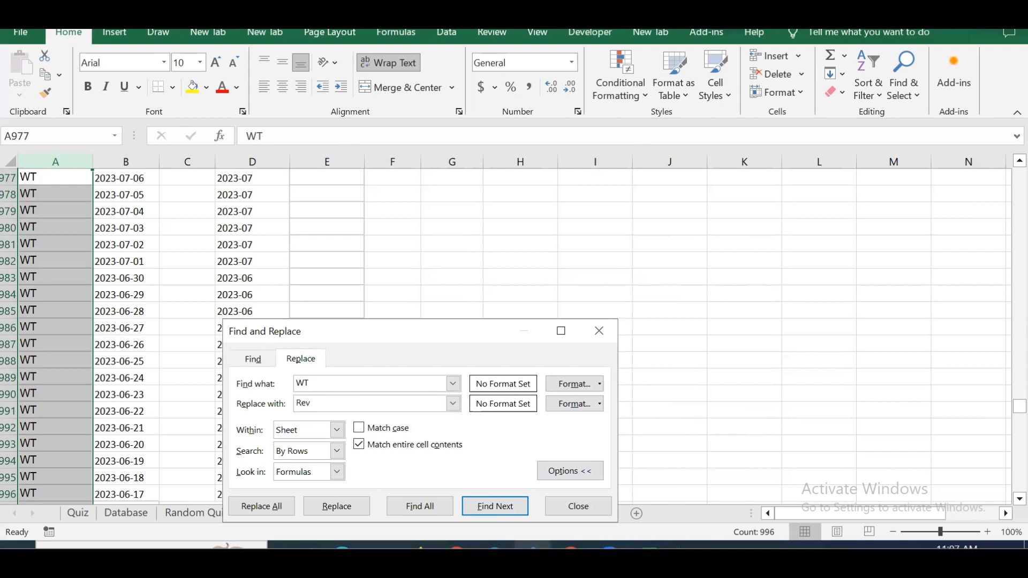
{"action": "left_click", "coordinate": [264, 505]}
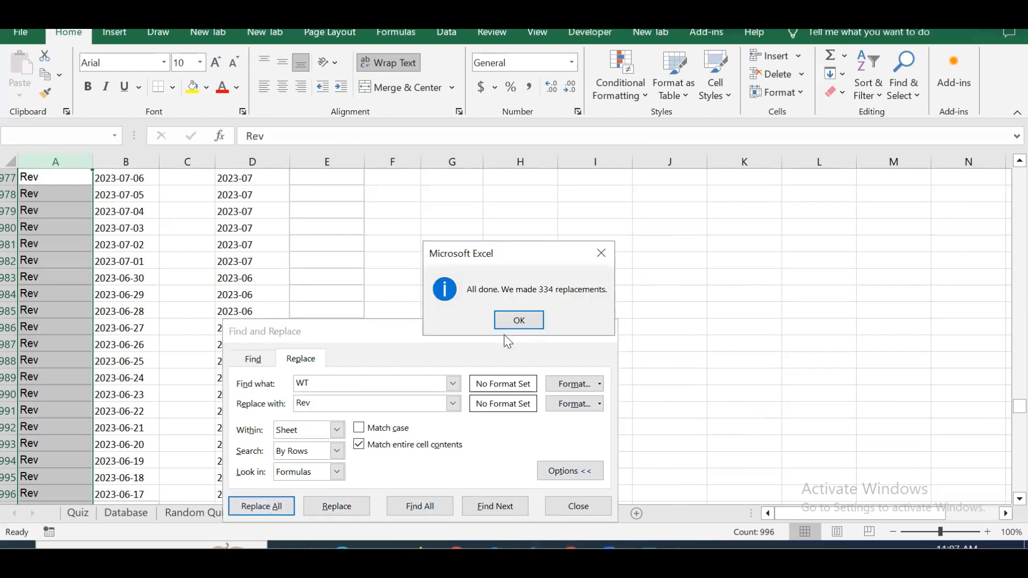
{"action": "left_click", "coordinate": [518, 320]}
{"action": "left_click", "coordinate": [599, 330]}
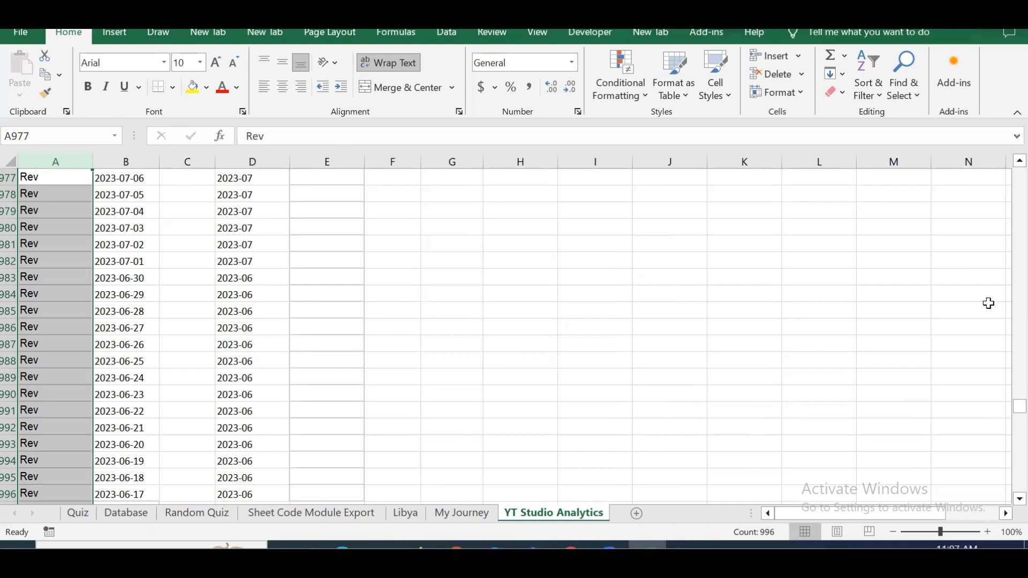
- Set the E1 selector to Rev and review the monthly revenue totals, the chart and the selector's options
{"action": "scroll", "coordinate": [513, 336], "scroll_direction": "up", "scroll_amount": 7}
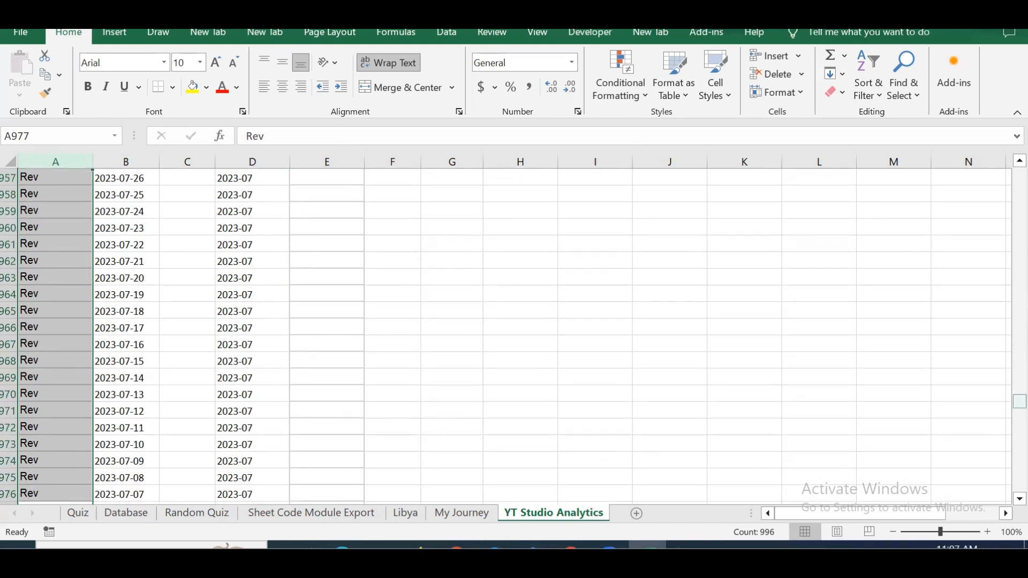
{"action": "left_click_drag", "start_coordinate": [1019, 402], "coordinate": [1019, 174]}
{"action": "left_click", "coordinate": [336, 180]}
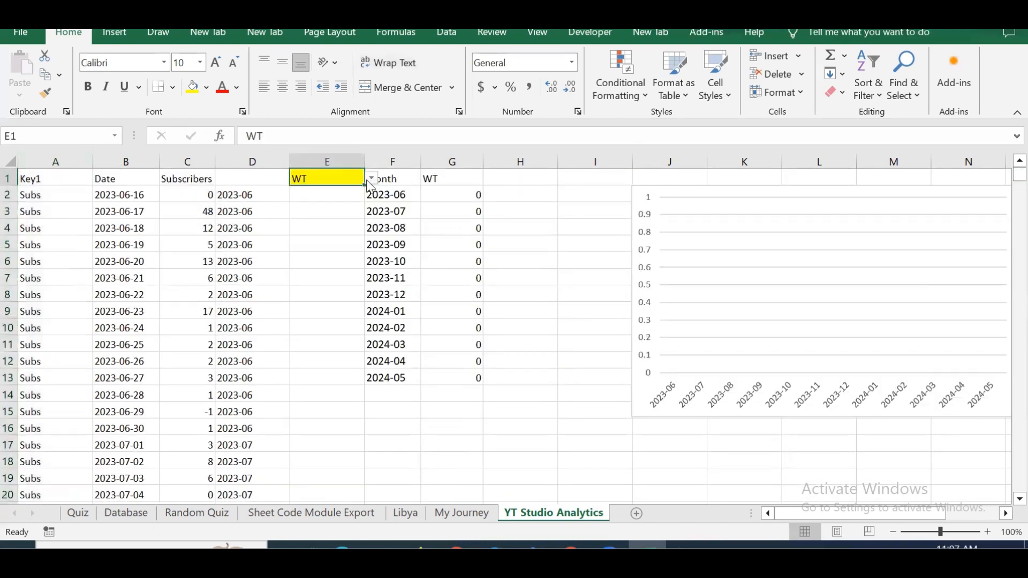
{"action": "left_click", "coordinate": [372, 178]}
{"action": "left_click", "coordinate": [311, 222]}
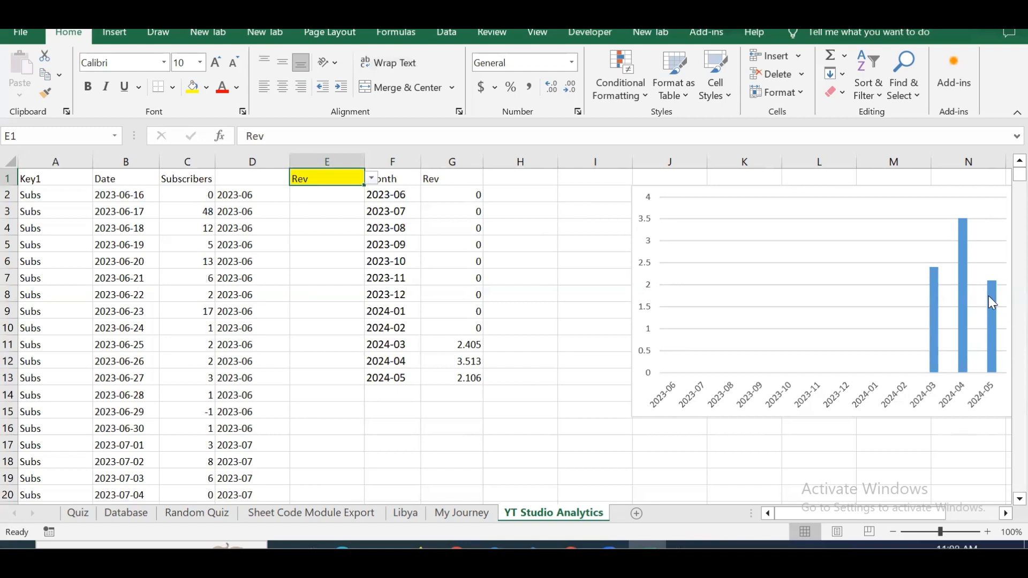
{"action": "mouse_move", "coordinate": [994, 281]}
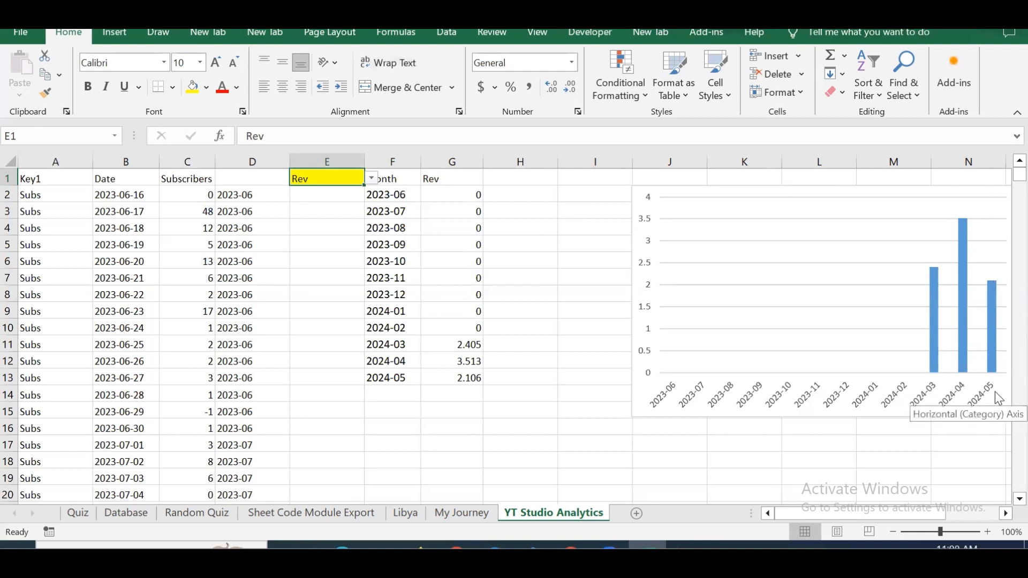
{"action": "left_click", "coordinate": [372, 179]}
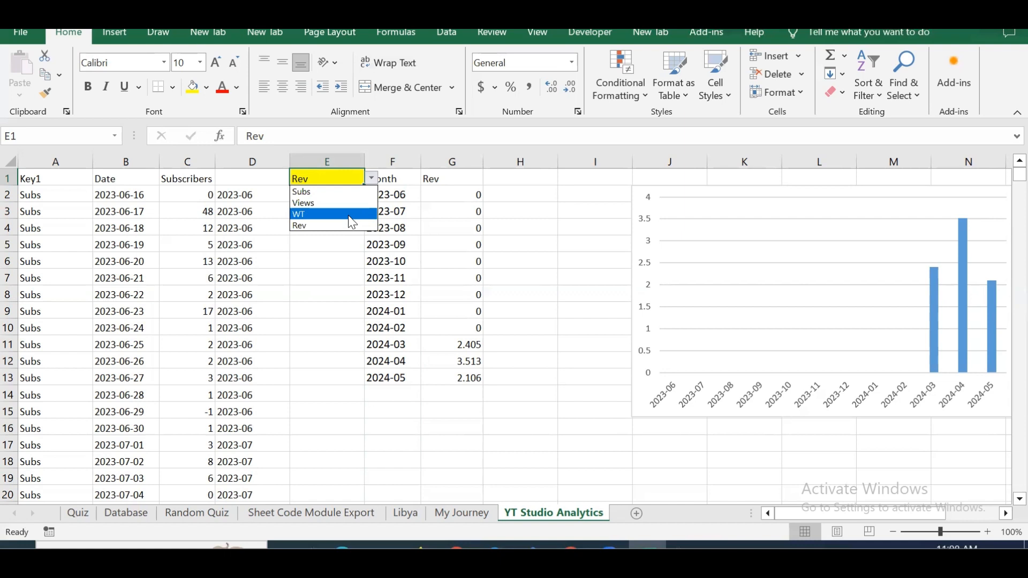
{"action": "left_click", "coordinate": [39, 176]}
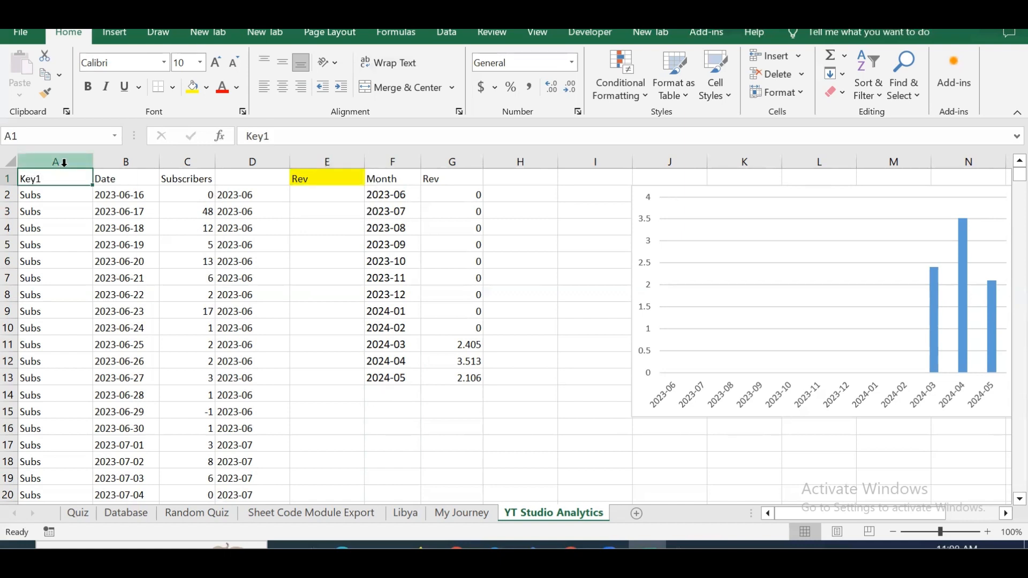